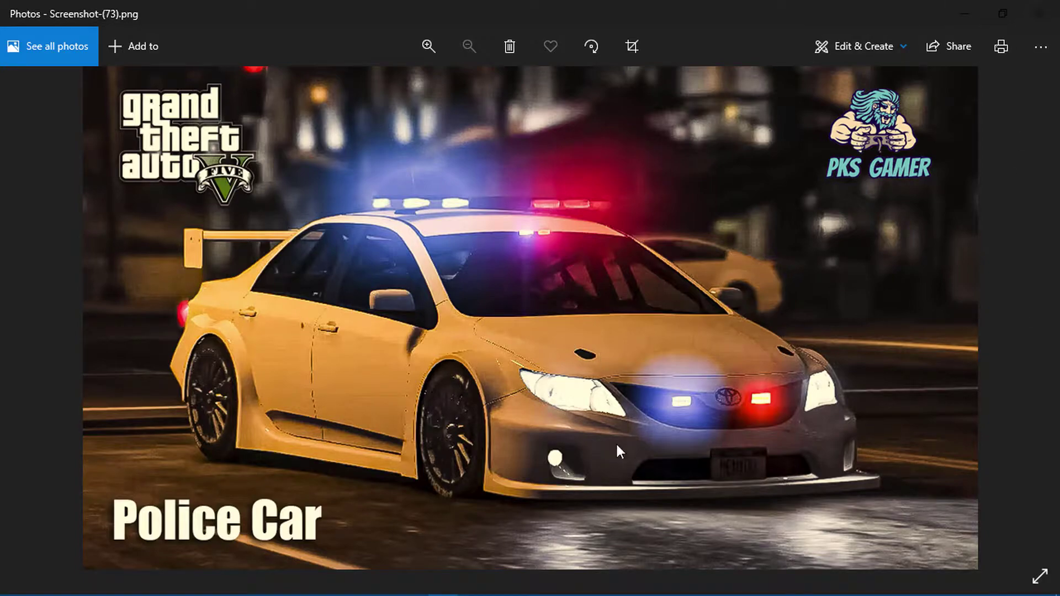
# - Close the screenshot photo, switch to OpenIV and turn on edit mode for the mods folder
pyautogui.click(1047, 10)
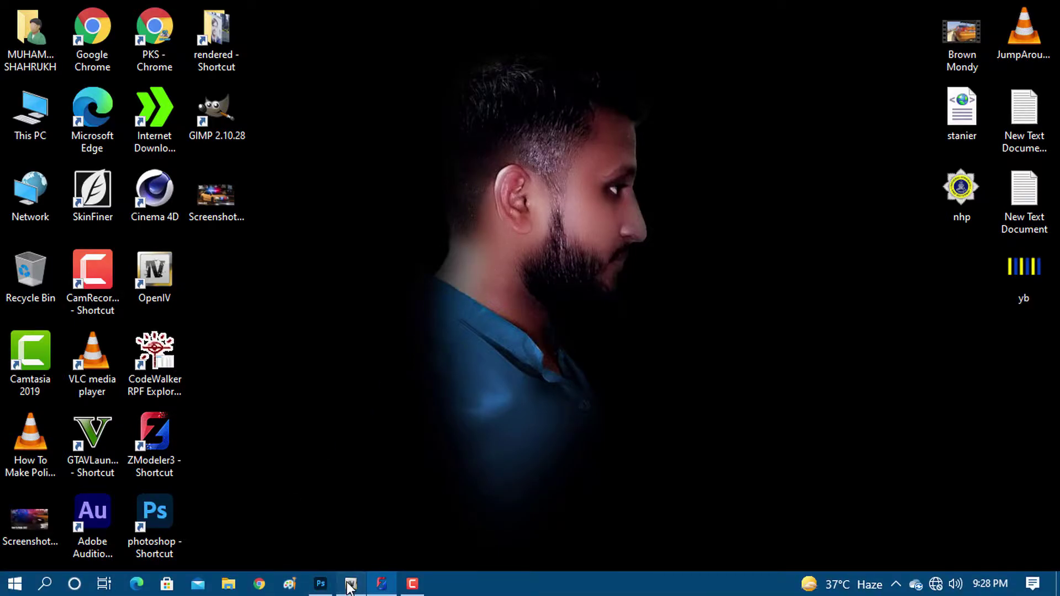
pyautogui.click(351, 591)
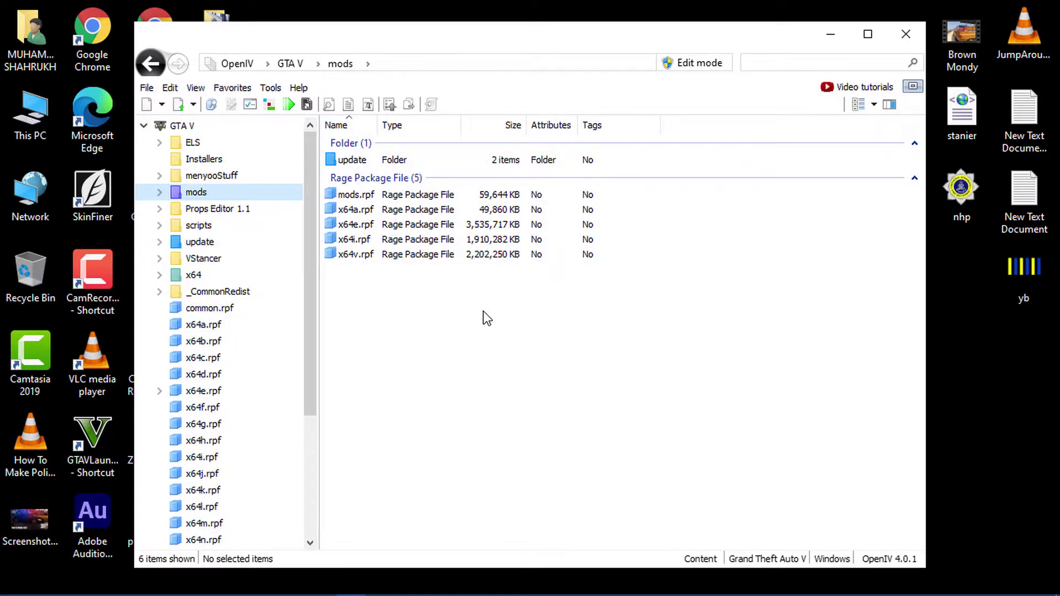
pyautogui.click(693, 64)
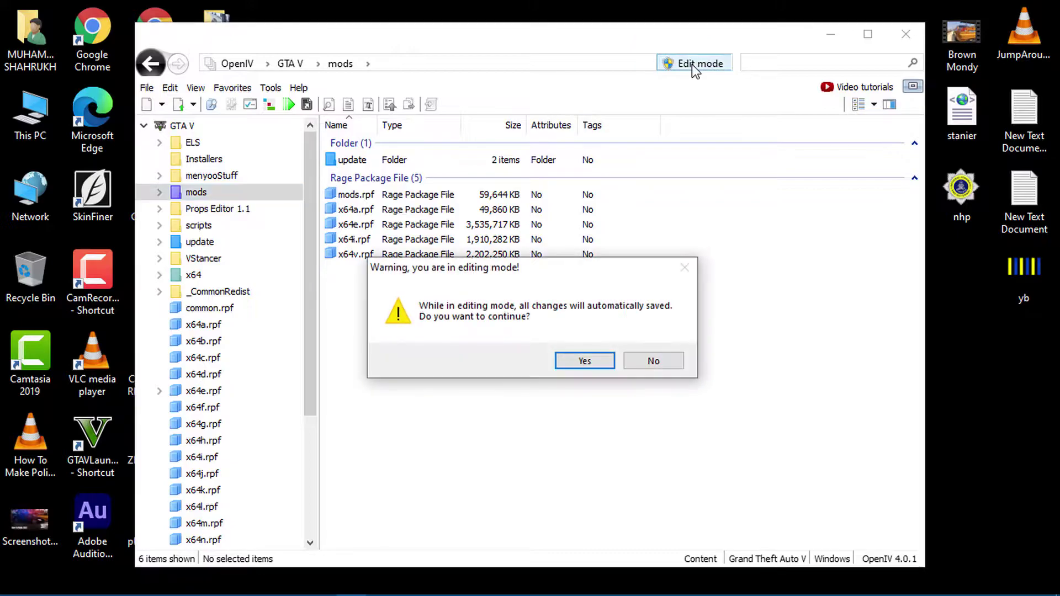
pyautogui.click(582, 362)
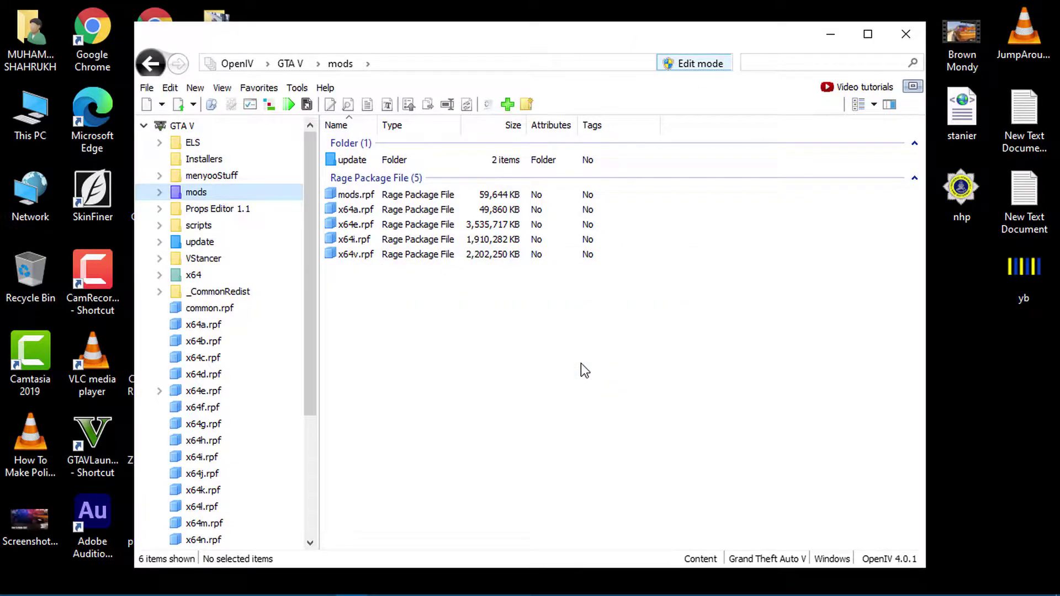
# - Open the vehicles.rpf archive under x64e.rpf, levels, gta5 in the mods folder
pyautogui.doubleClick(356, 225)
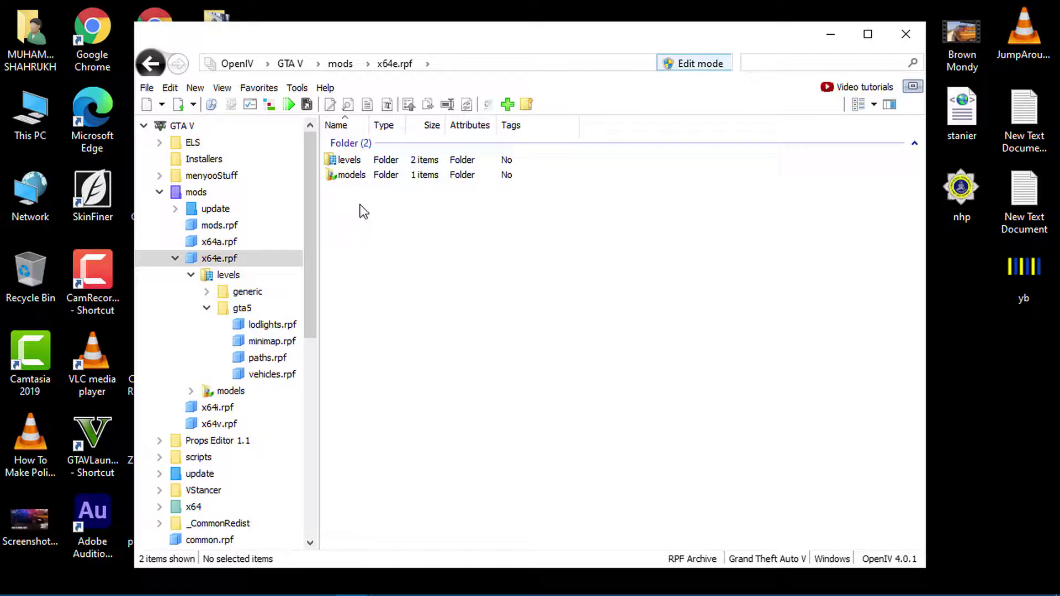
pyautogui.doubleClick(352, 160)
pyautogui.doubleClick(354, 176)
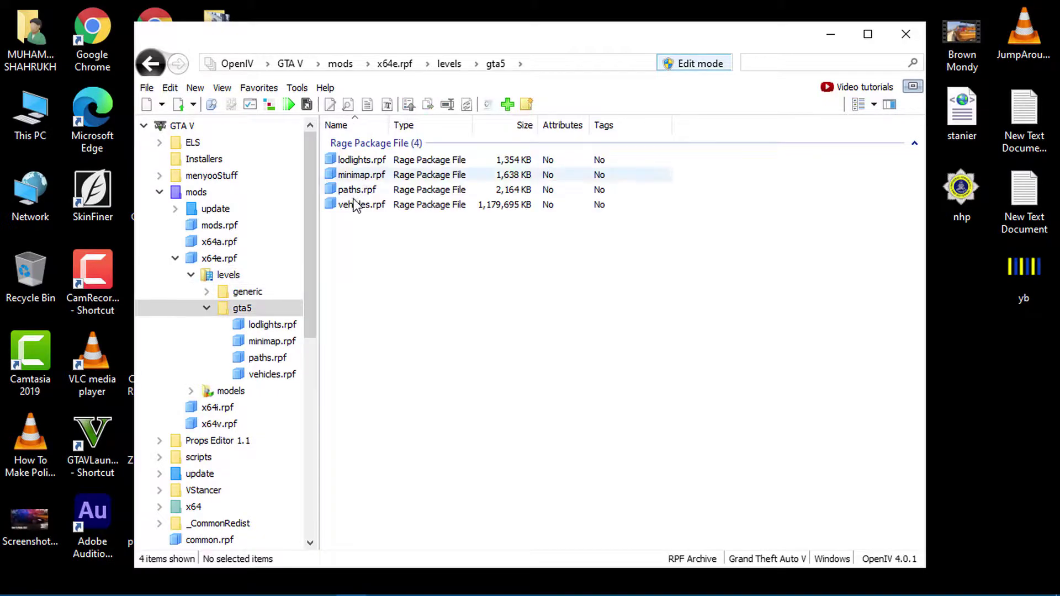
pyautogui.doubleClick(354, 206)
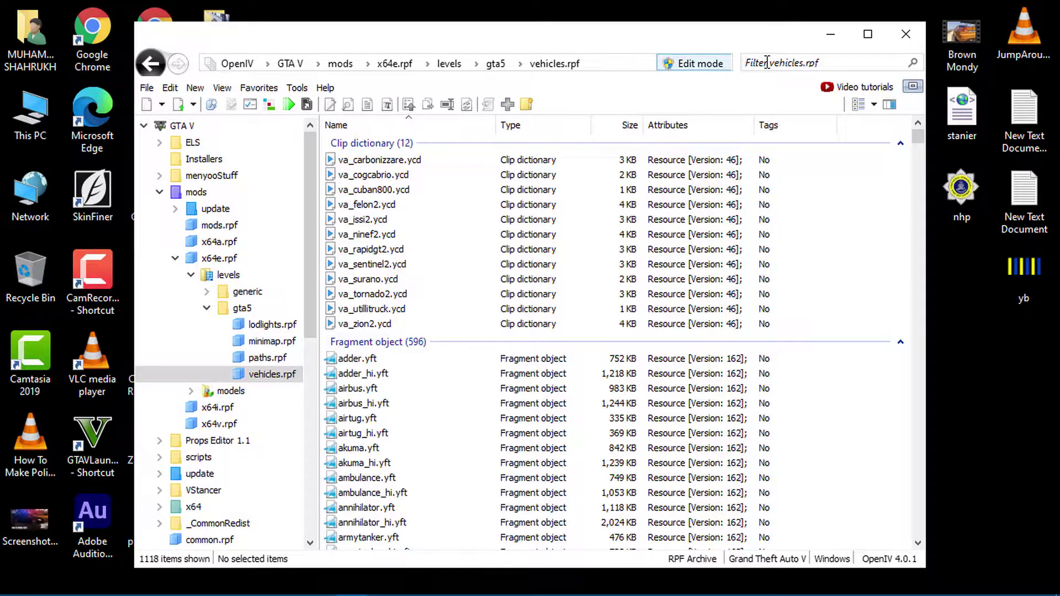
# - Filter the vehicles.rpf files by "police" and open police.yft in the model viewer
pyautogui.write('poliu')
pyautogui.press('BackSpace')
pyautogui.write('ce')
pyautogui.click(356, 160)
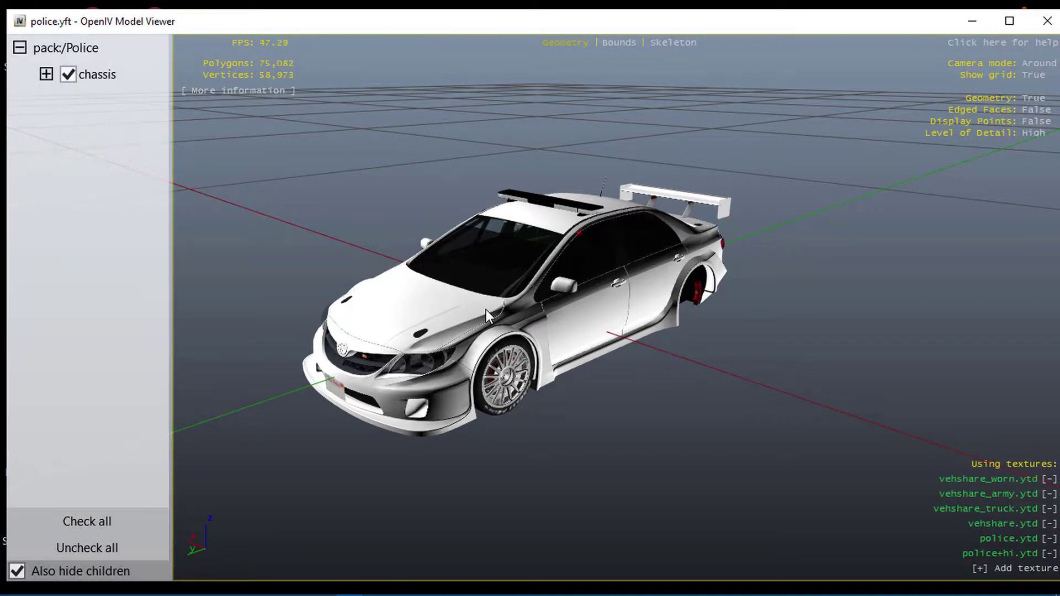
# - Examine the police car model's front, side, wheels and light bar, and close the model viewer
pyautogui.moveTo(485, 310); pyautogui.dragTo(462, 389)
pyautogui.scroll(5, 447, 398)
pyautogui.scroll(-8, 442, 420)
pyautogui.scroll(3, 469, 403)
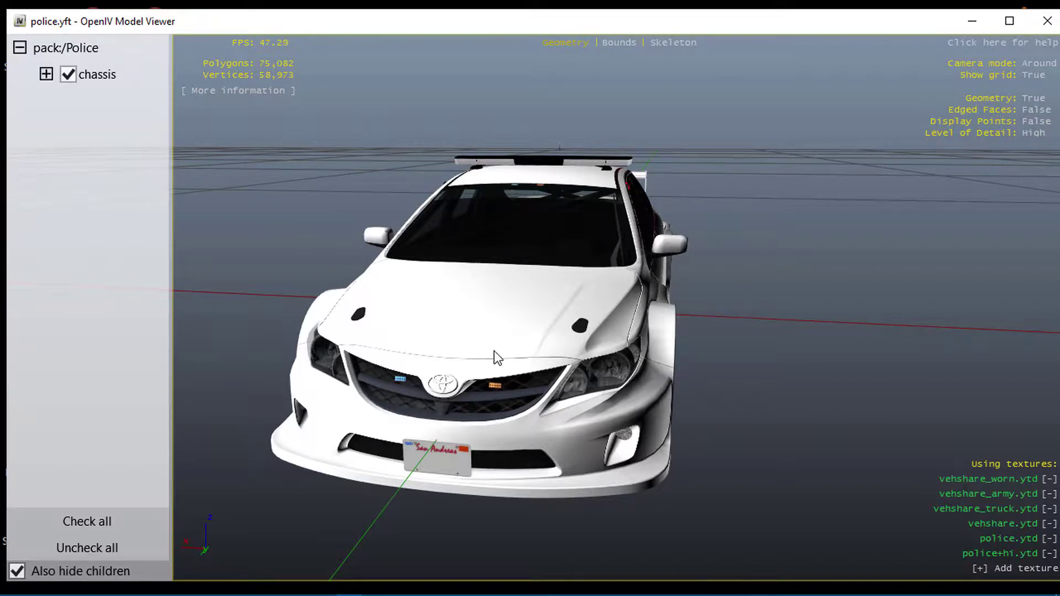
pyautogui.moveTo(498, 358); pyautogui.dragTo(380, 314)
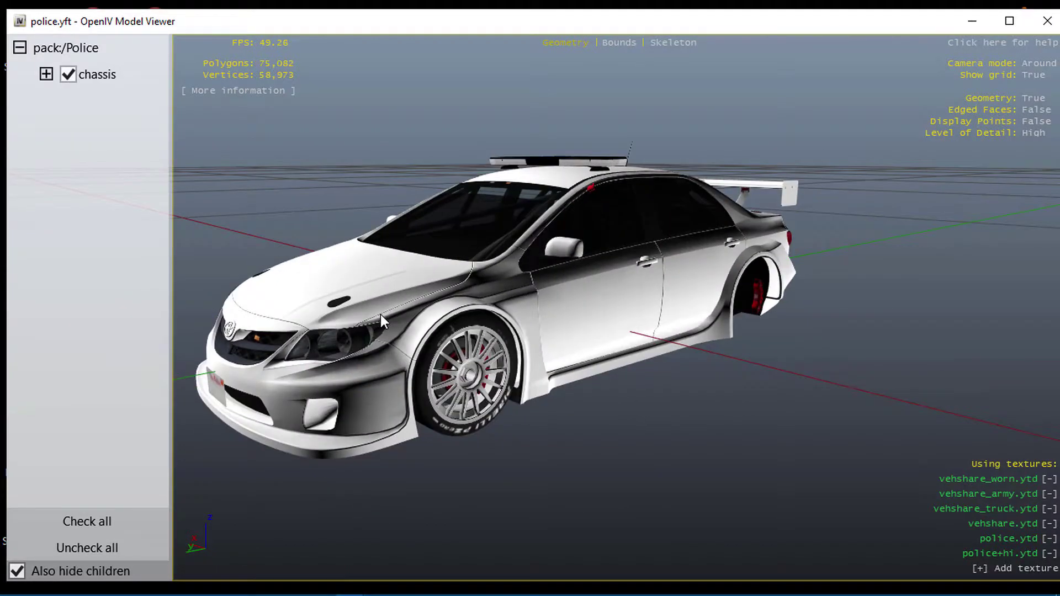
pyautogui.scroll(3, 383, 316)
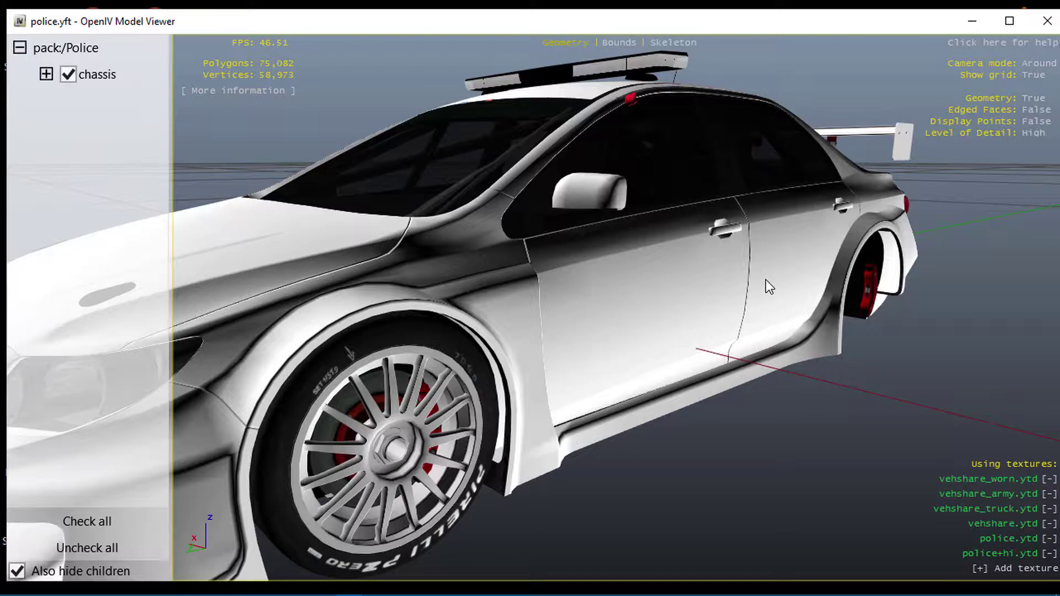
pyautogui.moveTo(567, 293); pyautogui.dragTo(468, 257)
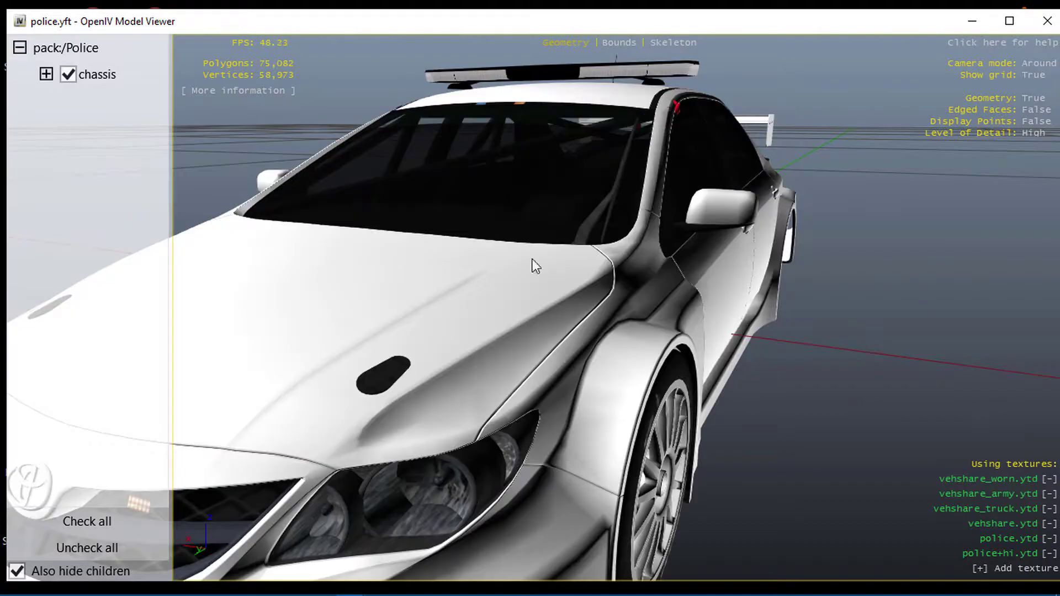
pyautogui.click(1048, 22)
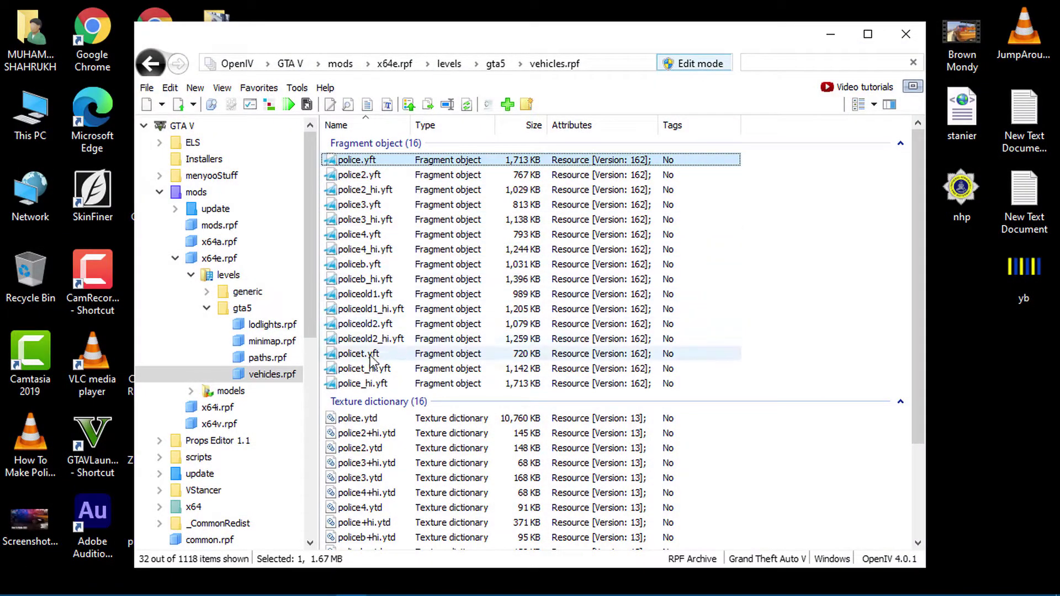
# - Extract police_hi.yft and police.ytd from the archive to the desktop
pyautogui.click(364, 385)
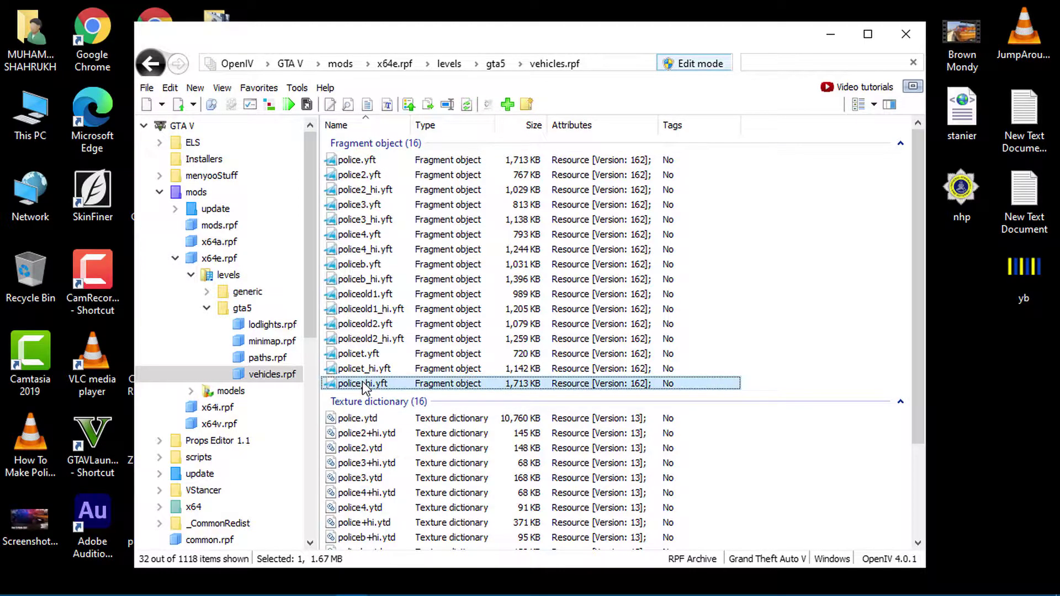
pyautogui.moveTo(362, 383); pyautogui.dragTo(1043, 377)
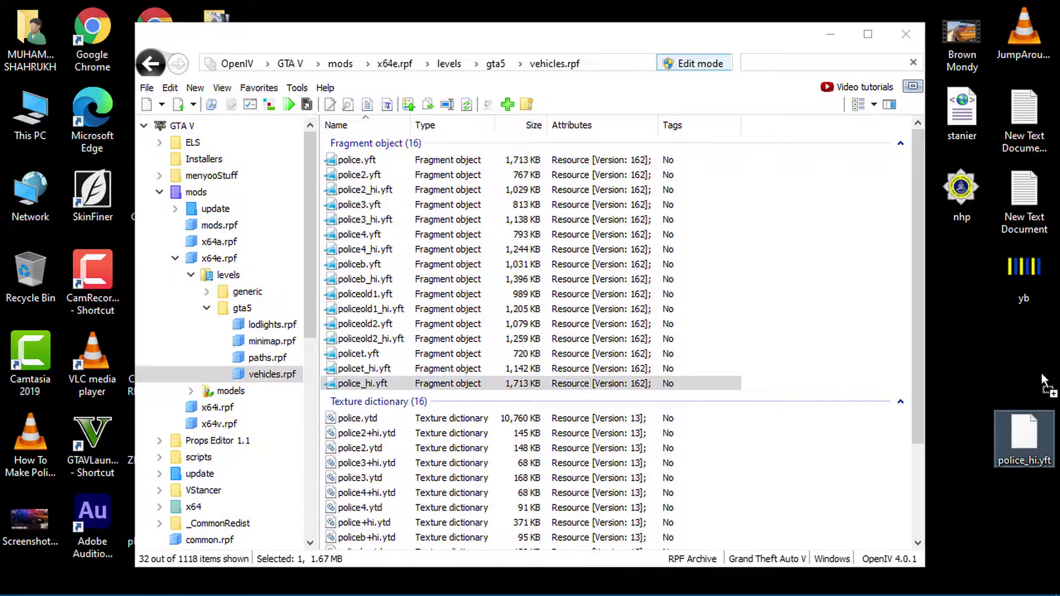
pyautogui.click(356, 422)
pyautogui.moveTo(356, 422); pyautogui.dragTo(989, 364)
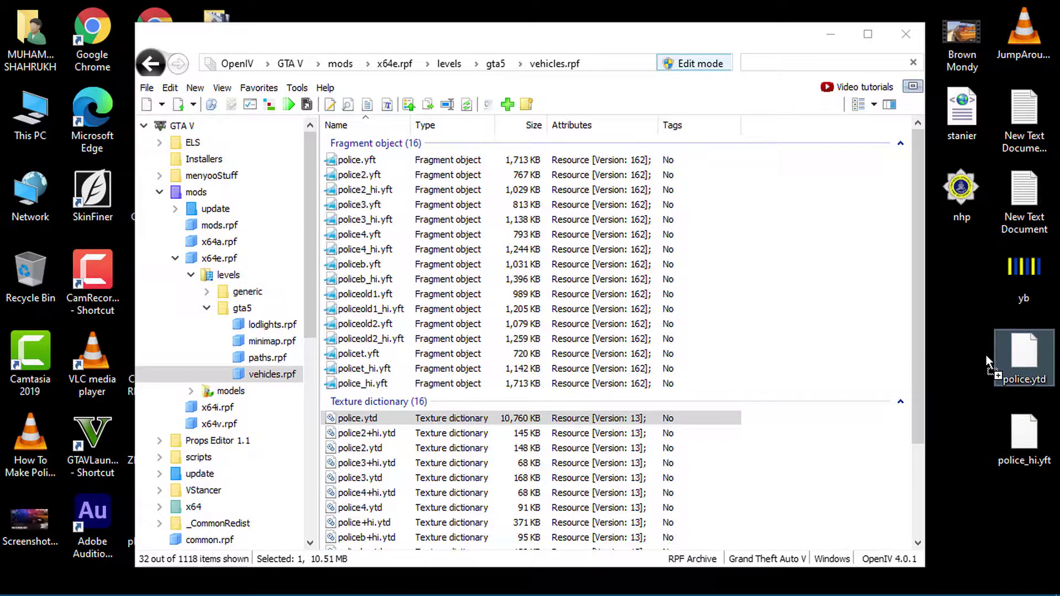
# - Filter the archive by "vehs" and extract vehshare.ytd, vehshare_army.ytd, vehshare_truck.ytd and vehshare_worn.ytd to the desktop
pyautogui.click(791, 63)
pyautogui.write('police')
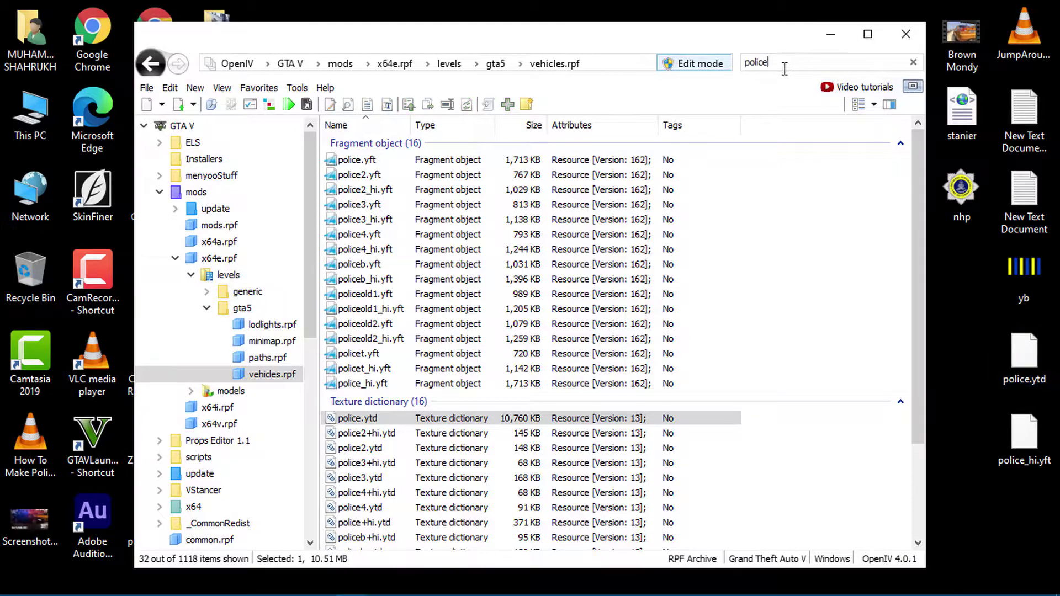
pyautogui.moveTo(796, 63); pyautogui.dragTo(708, 67)
pyautogui.press('BackSpace')
pyautogui.write('vehs')
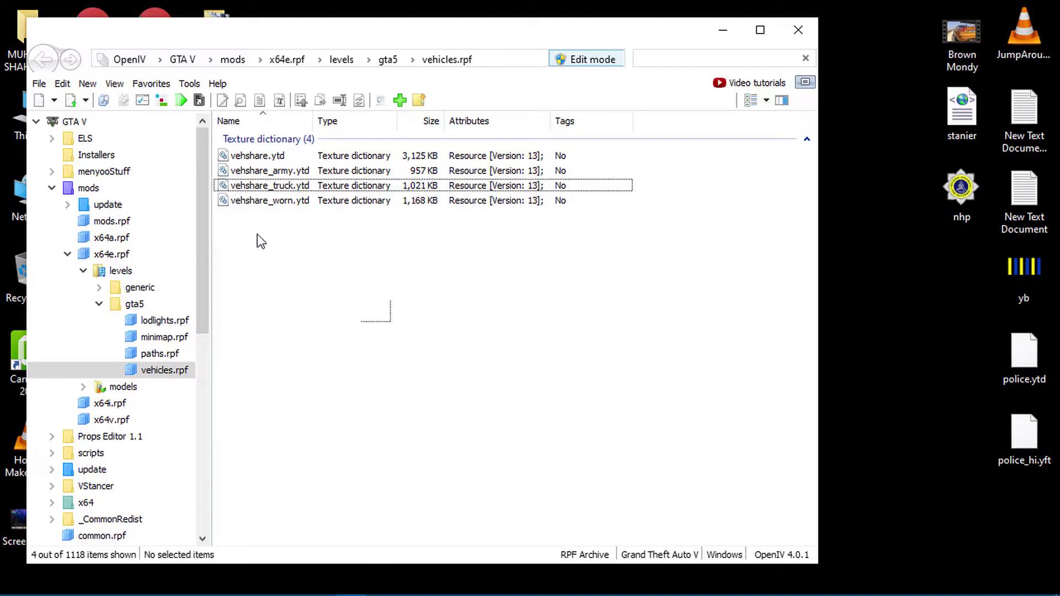
pyautogui.moveTo(260, 241); pyautogui.dragTo(238, 146)
pyautogui.moveTo(244, 201); pyautogui.dragTo(870, 379)
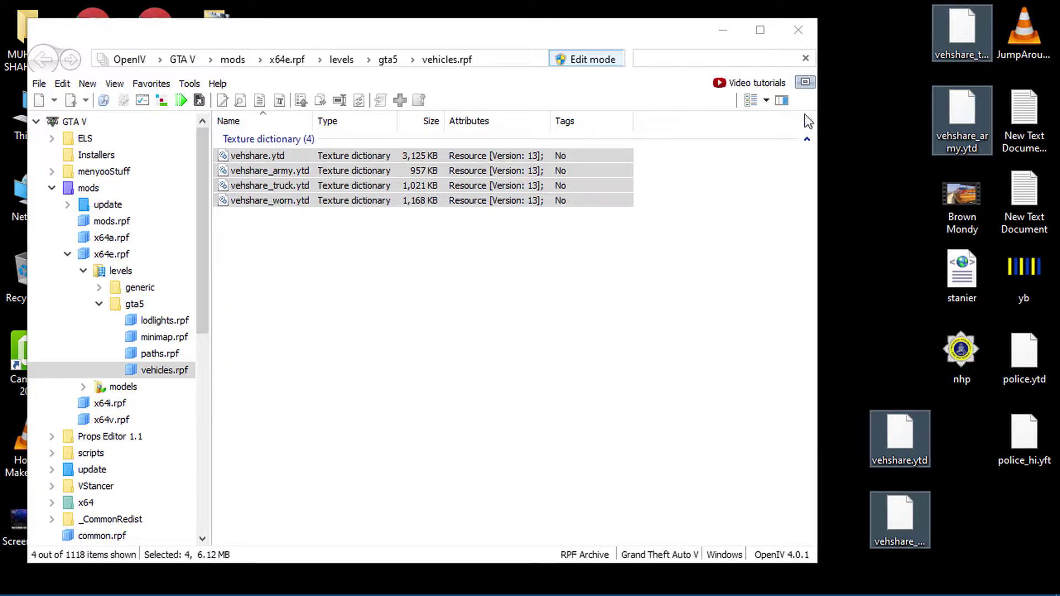
# - Minimize OpenIV and arrange the six extracted police and vehshare files together in one block on the desktop
pyautogui.click(733, 40)
pyautogui.moveTo(826, 5); pyautogui.dragTo(972, 138)
pyautogui.moveTo(952, 22); pyautogui.dragTo(828, 428)
pyautogui.moveTo(1041, 504); pyautogui.dragTo(1006, 337)
pyautogui.moveTo(1038, 351); pyautogui.dragTo(789, 428)
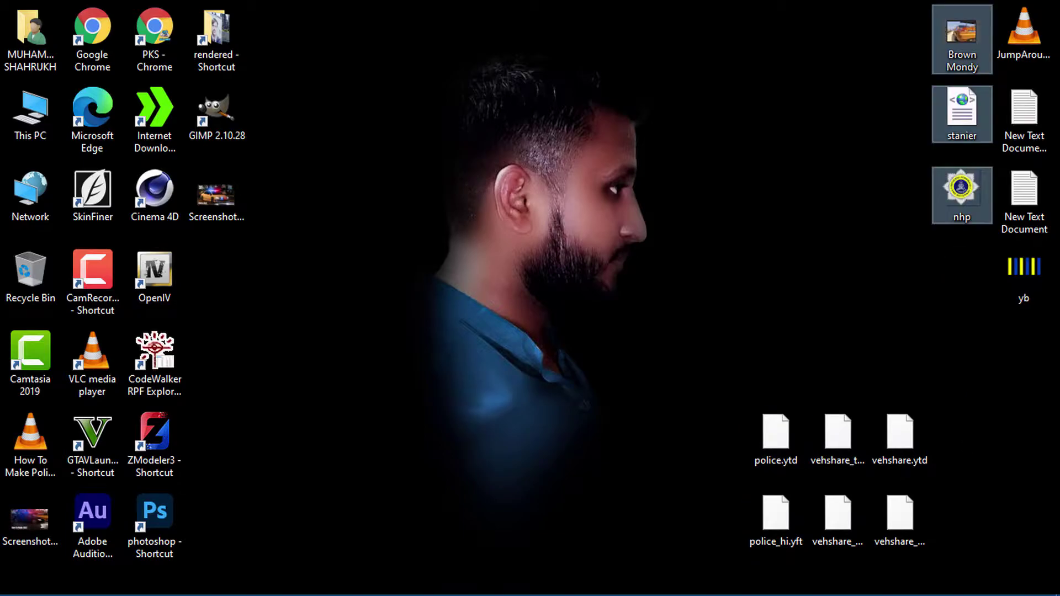
# - Switch to ZModeler and choose police_hi.yft from the Desktop as the file to import
pyautogui.moveTo(426, 579)
pyautogui.click(381, 585)
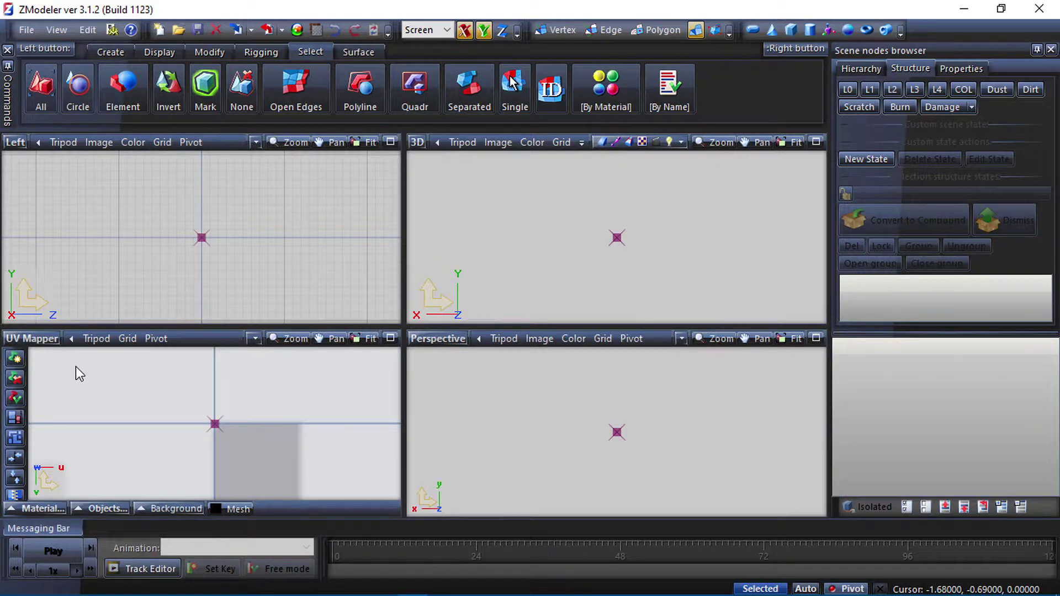
pyautogui.click(26, 30)
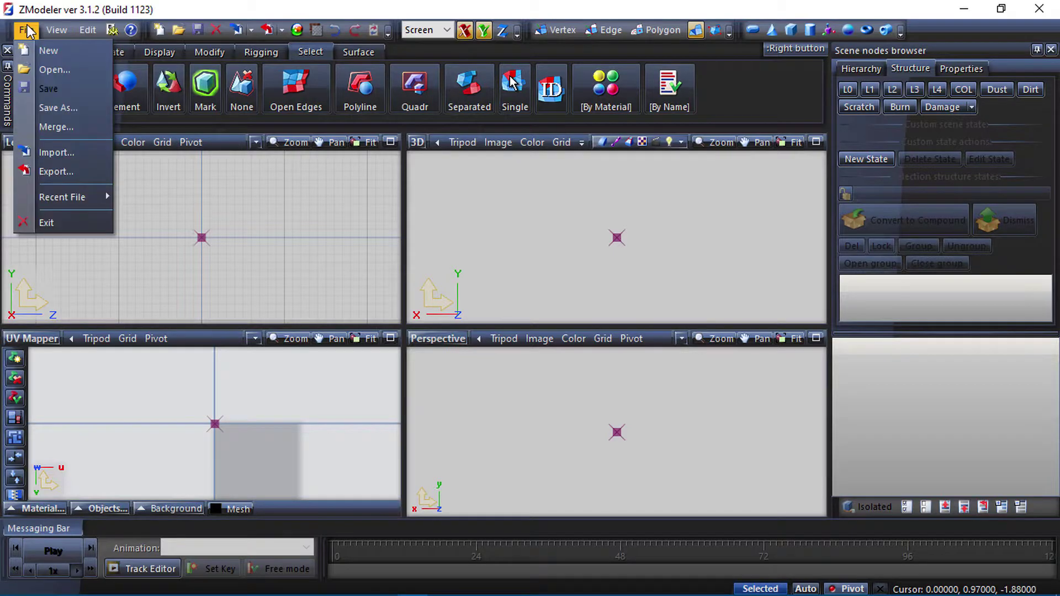
pyautogui.click(60, 158)
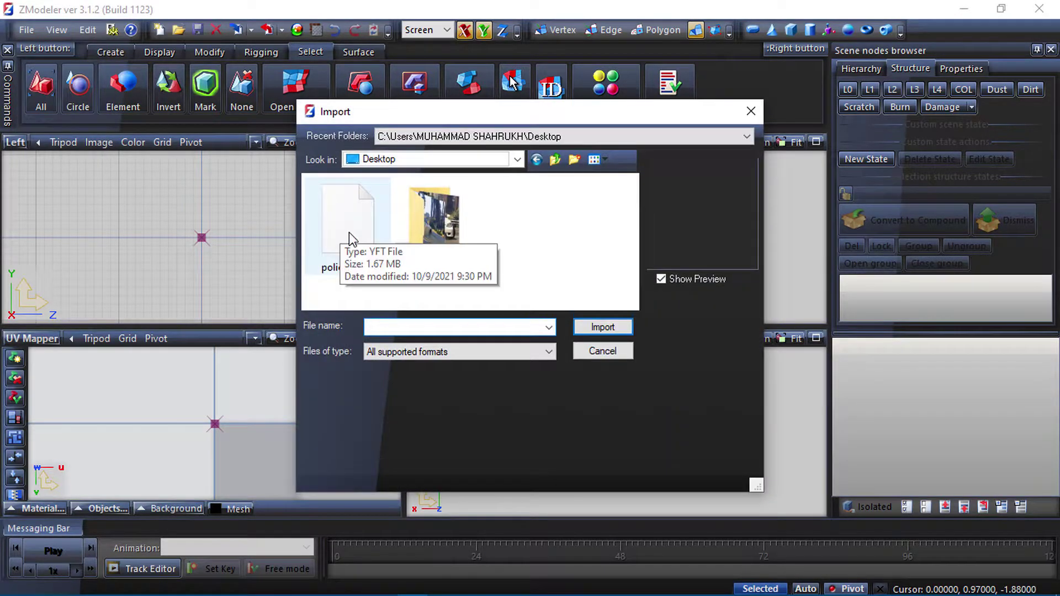
pyautogui.click(349, 233)
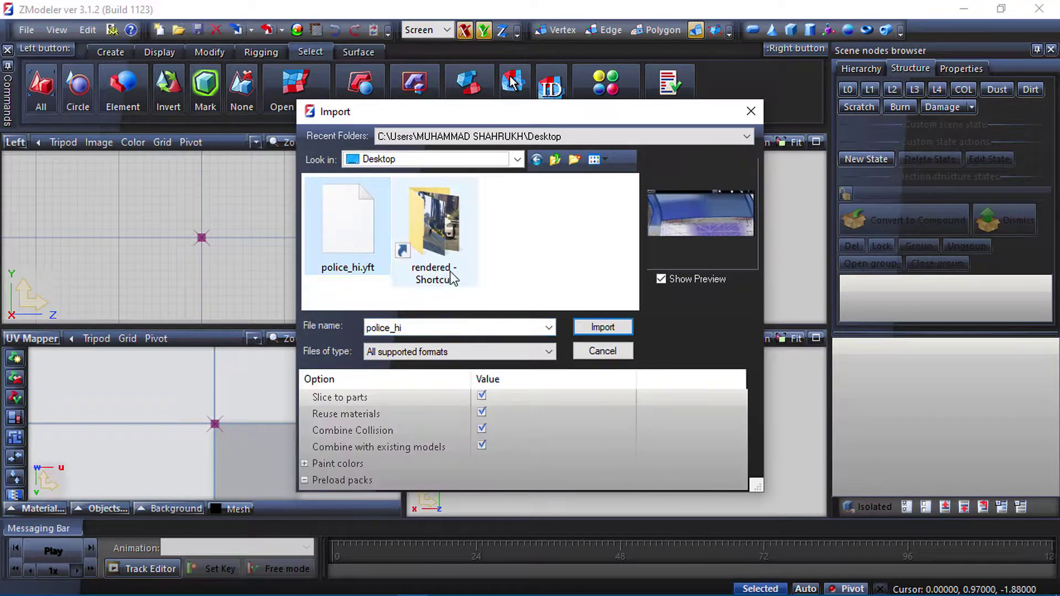
# - Add the police.ytd texture pack to the preload packs in the import options
pyautogui.click(707, 479)
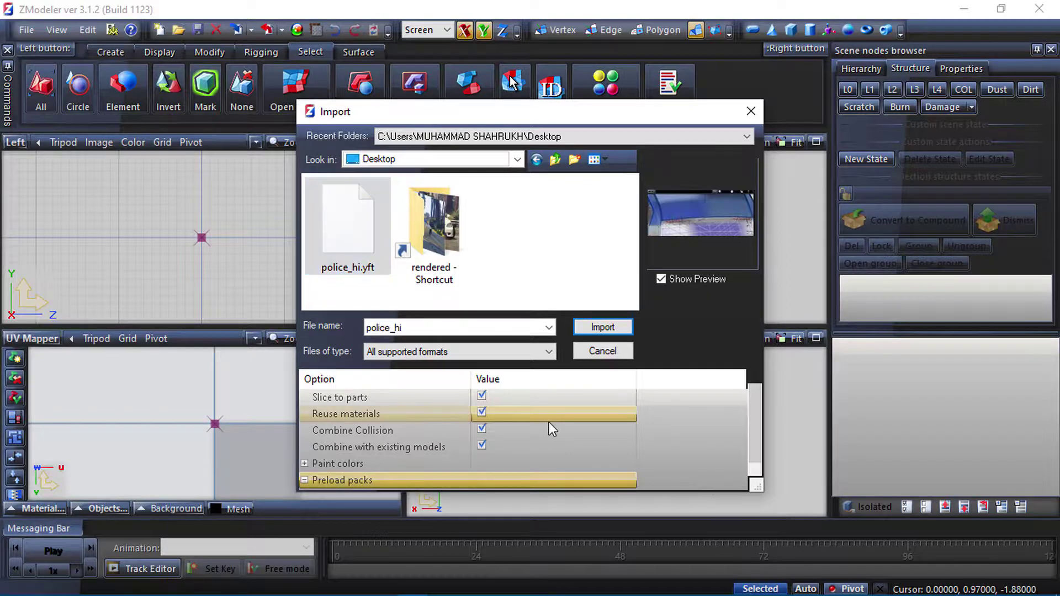
pyautogui.scroll(-1, 581, 439)
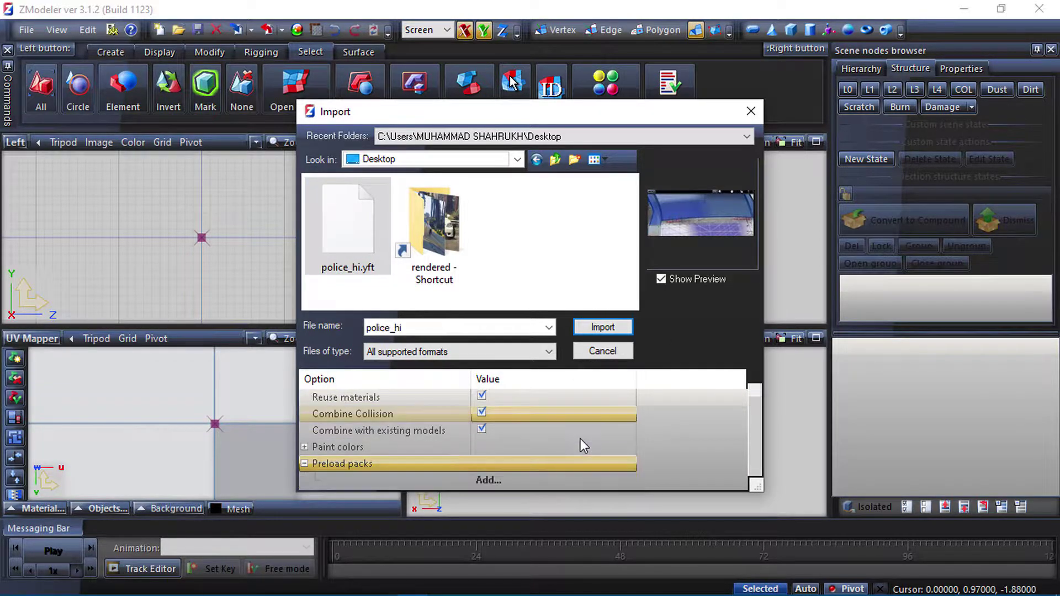
pyautogui.click(493, 476)
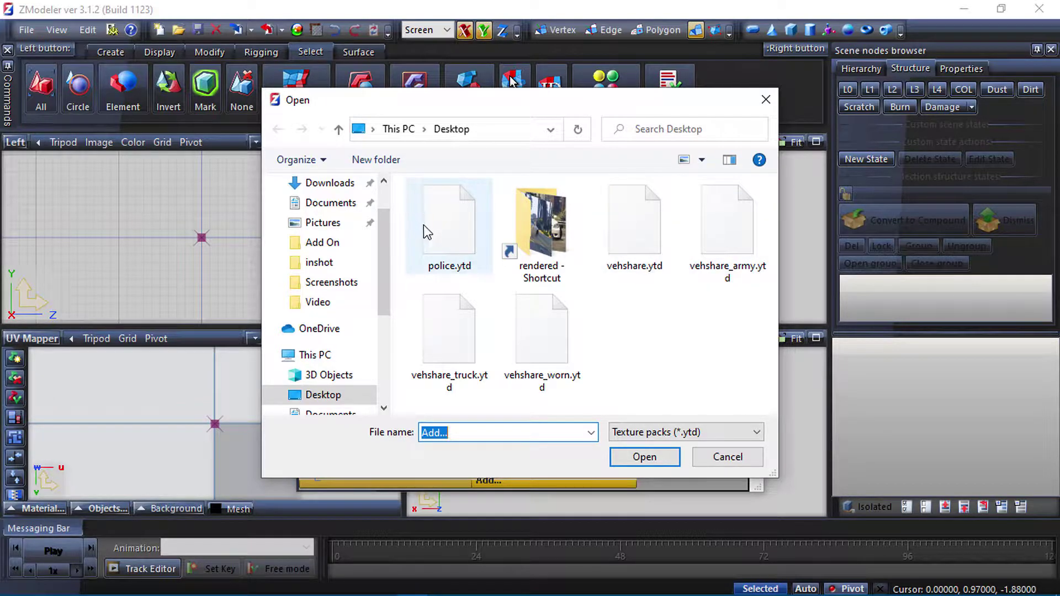
pyautogui.click(440, 235)
pyautogui.click(660, 461)
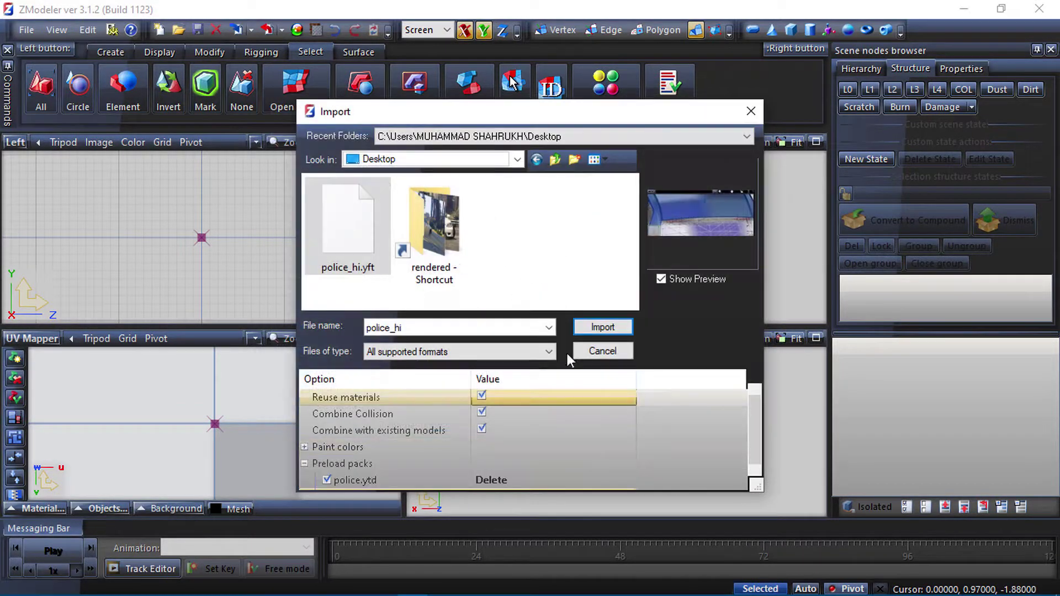
# - Add vehshare.ytd, vehshare_army.ytd, vehshare_truck.ytd and vehshare_worn.ytd to the preload packs and import the police_hi model
pyautogui.scroll(-1, 476, 479)
pyautogui.click(476, 479)
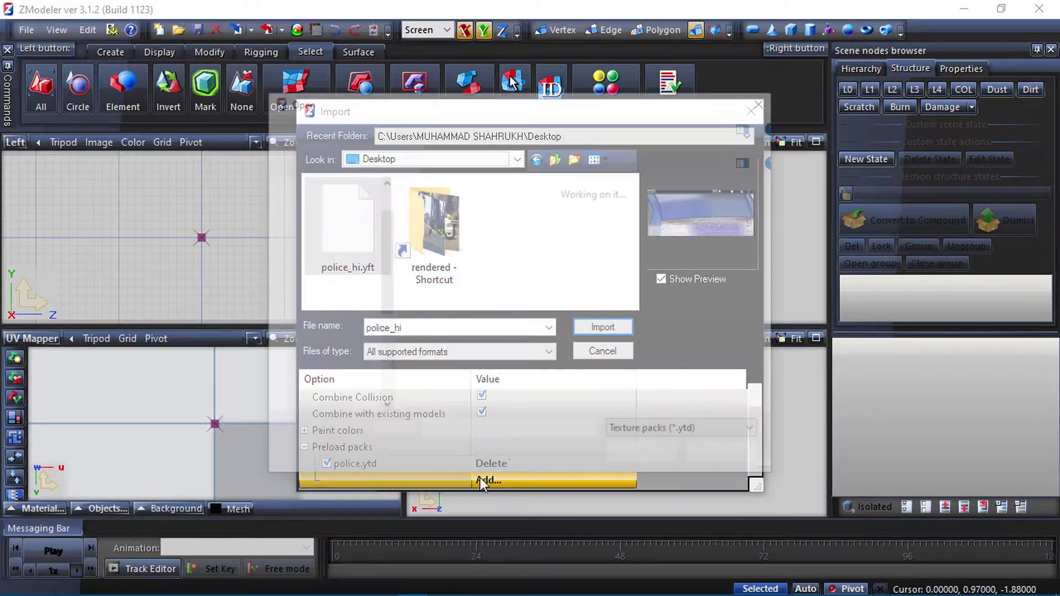
pyautogui.click(609, 250)
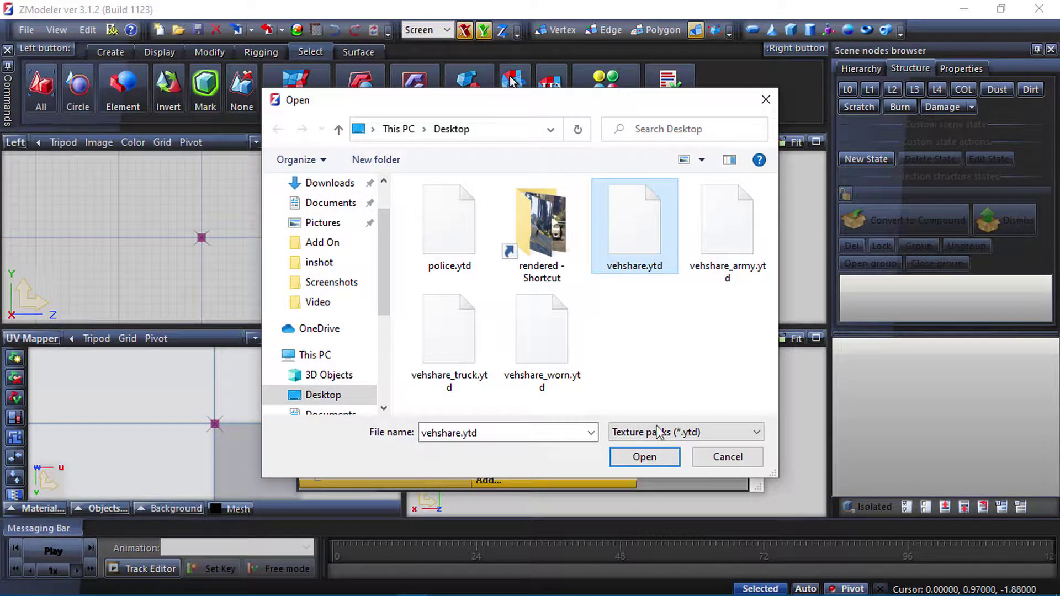
pyautogui.click(662, 459)
pyautogui.click(476, 479)
pyautogui.click(489, 480)
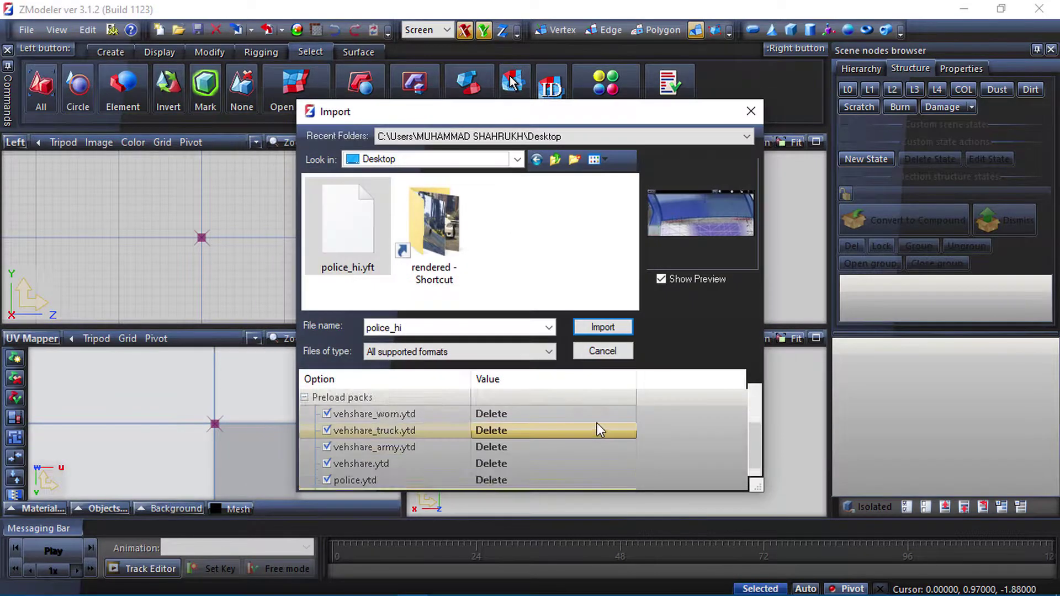
pyautogui.scroll(-1, 569, 433)
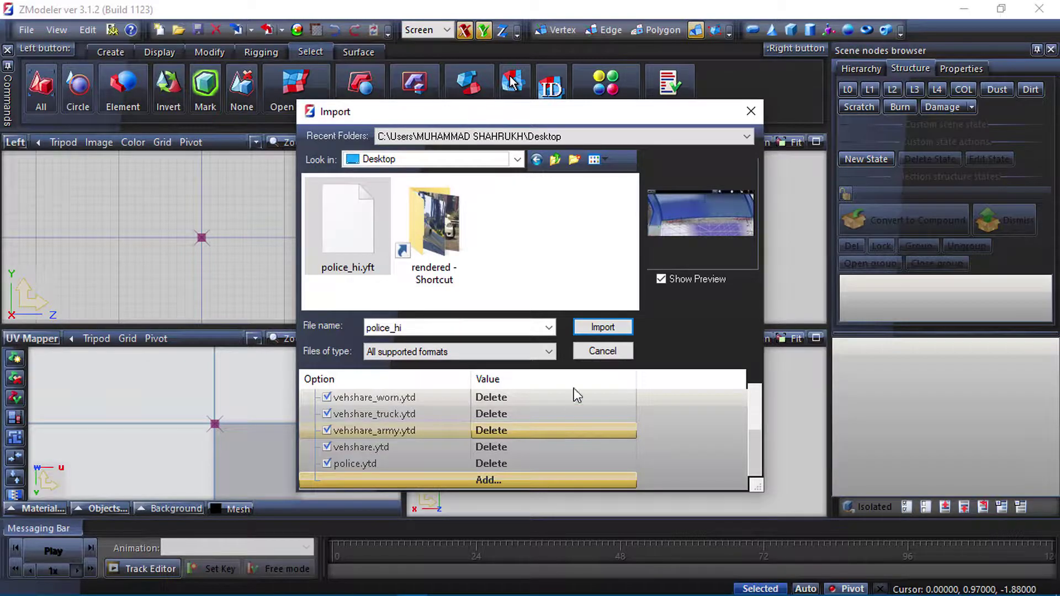
pyautogui.click(596, 327)
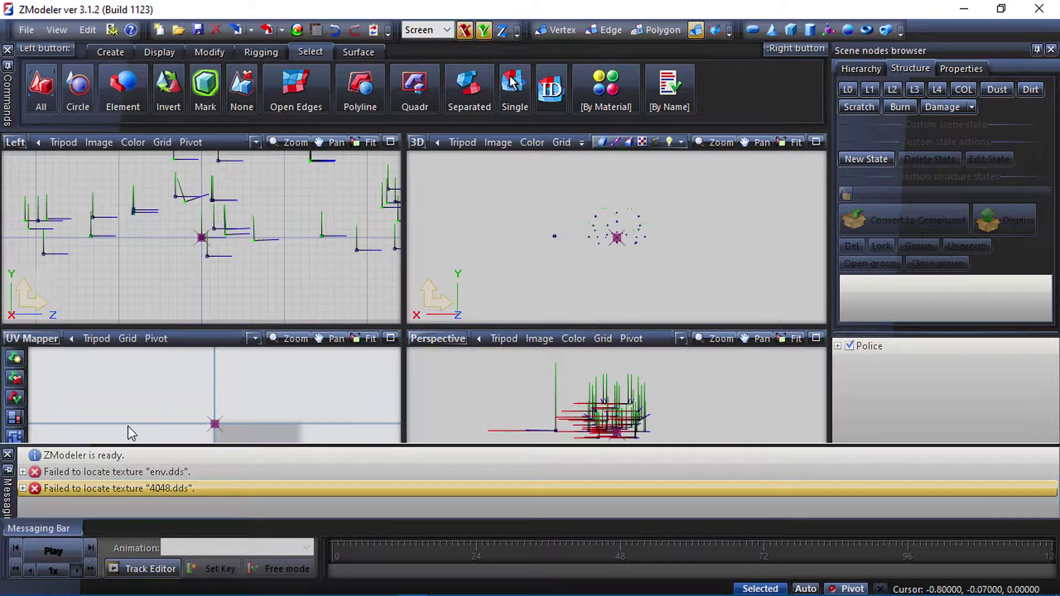
# - Clear the import message log and display the Police car's L0 level of detail
pyautogui.rightClick(104, 469)
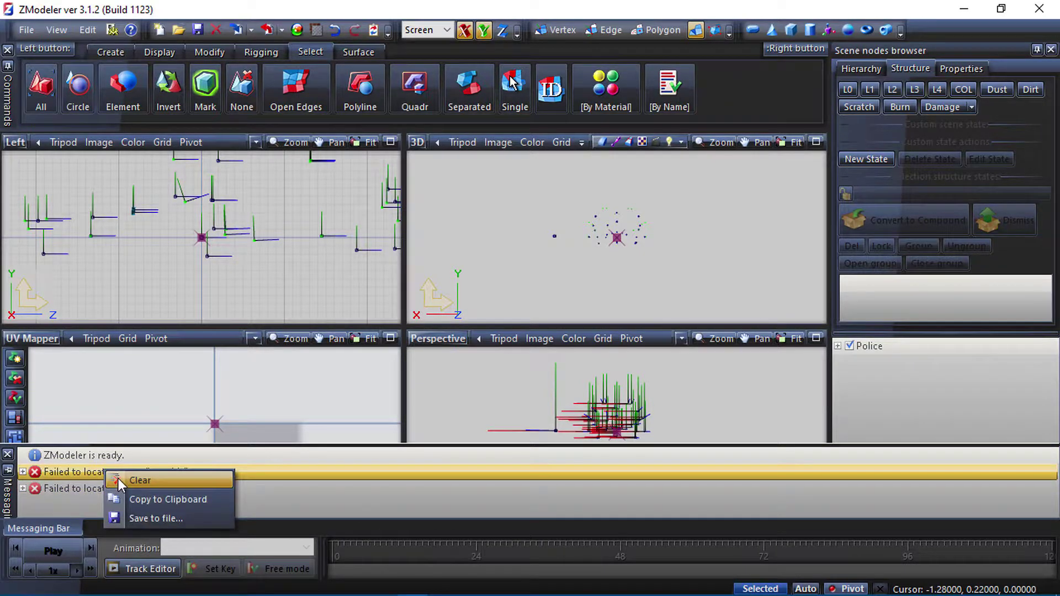
pyautogui.click(119, 479)
pyautogui.click(850, 91)
pyautogui.moveTo(621, 223); pyautogui.dragTo(596, 240, button='middle')
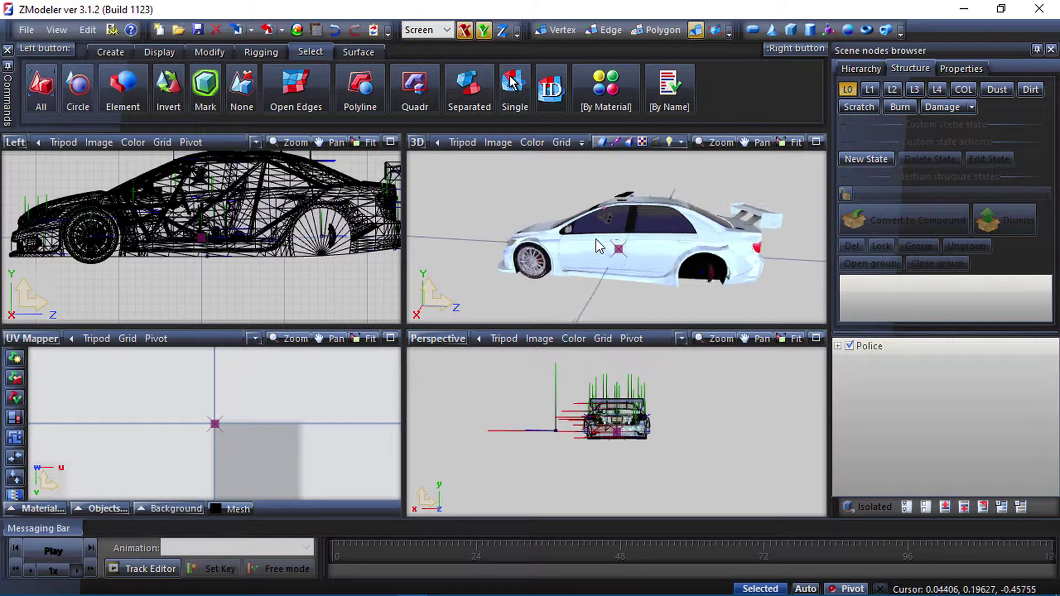
# - Examine the police car's bodywork from the front in an enlarged 3D view
pyautogui.click(816, 142)
pyautogui.moveTo(249, 356); pyautogui.dragTo(474, 298, button='middle')
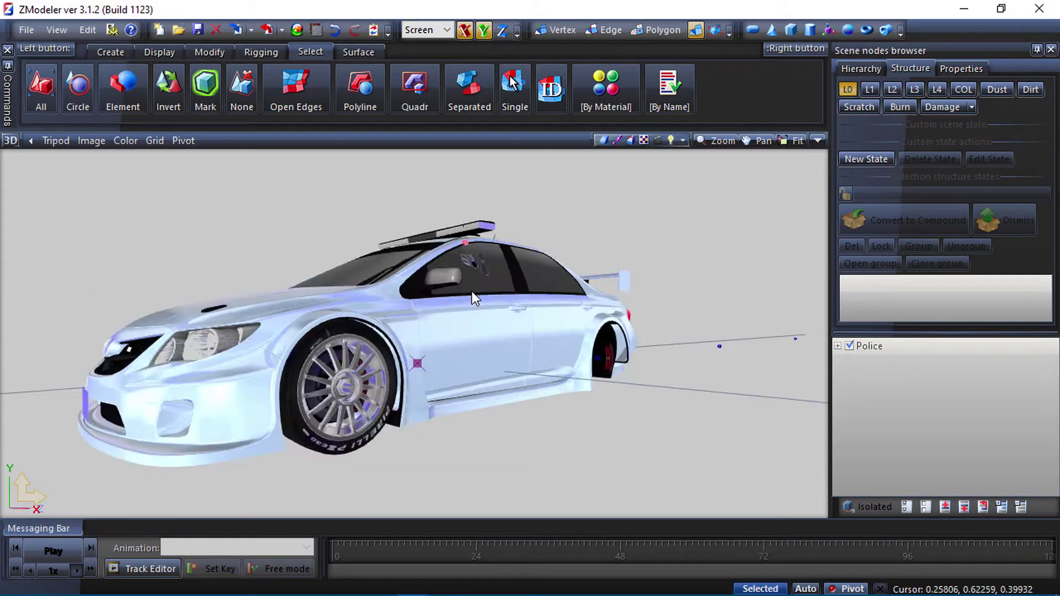
pyautogui.click(818, 140)
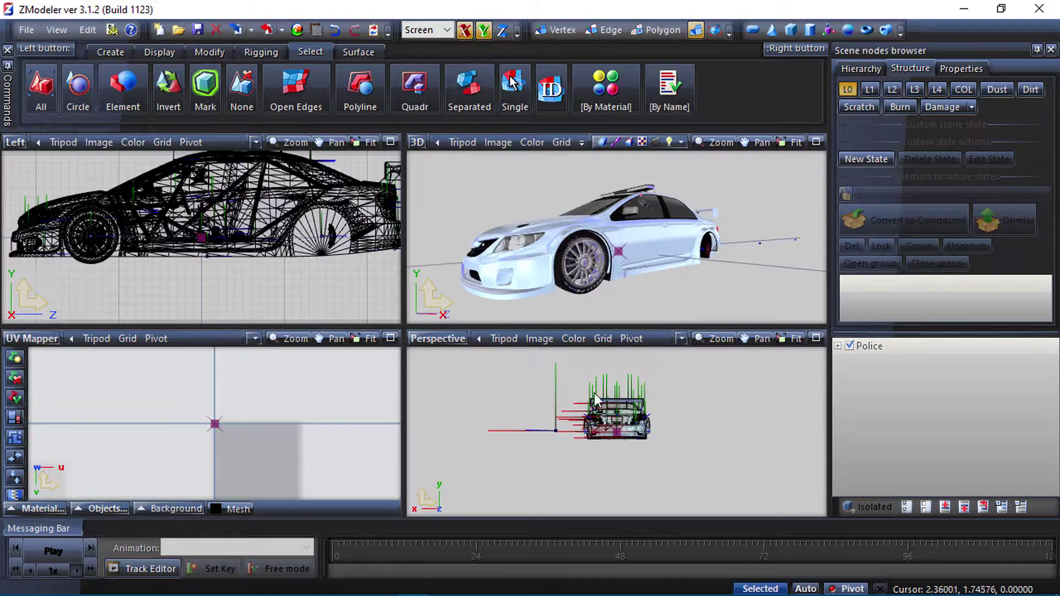
# - Select all of the car's objects in the Perspective view with the Quadr selection tool
pyautogui.click(817, 339)
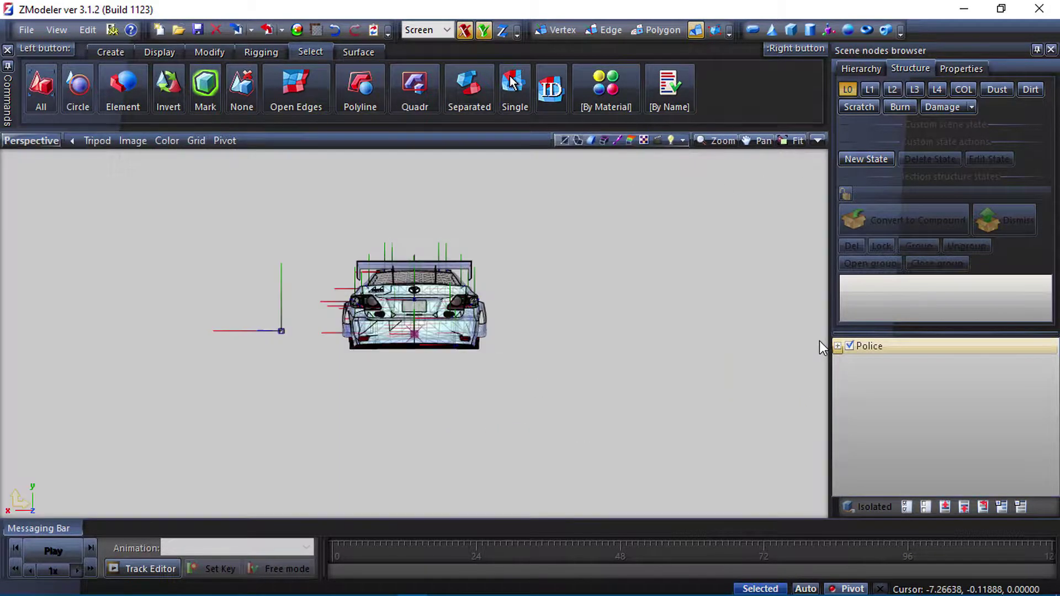
pyautogui.moveTo(402, 327); pyautogui.dragTo(310, 406, button='middle')
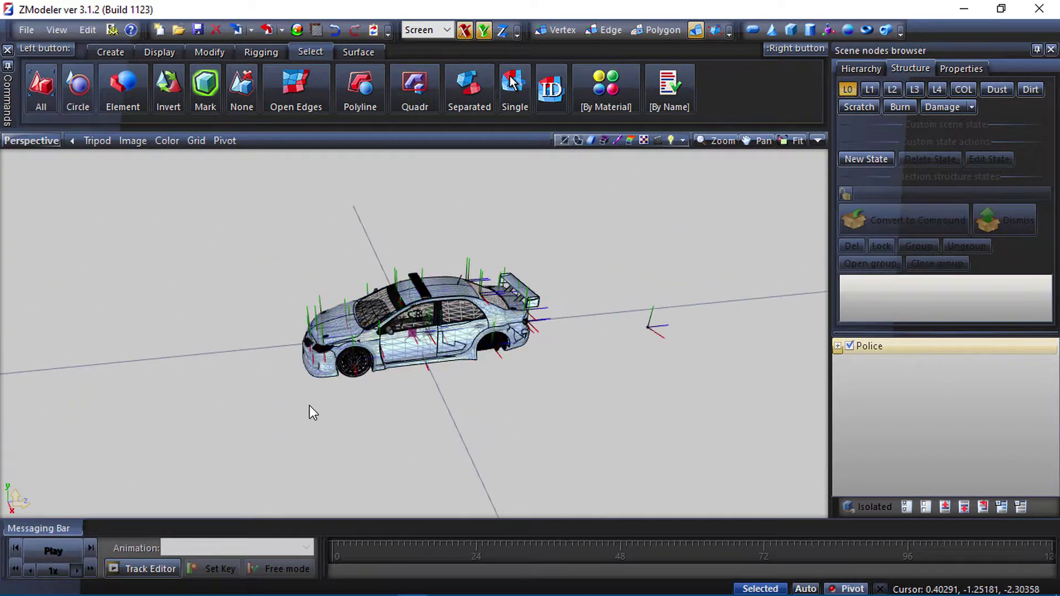
pyautogui.click(423, 91)
pyautogui.moveTo(632, 450); pyautogui.dragTo(223, 246)
pyautogui.moveTo(304, 303); pyautogui.dragTo(598, 350, button='middle')
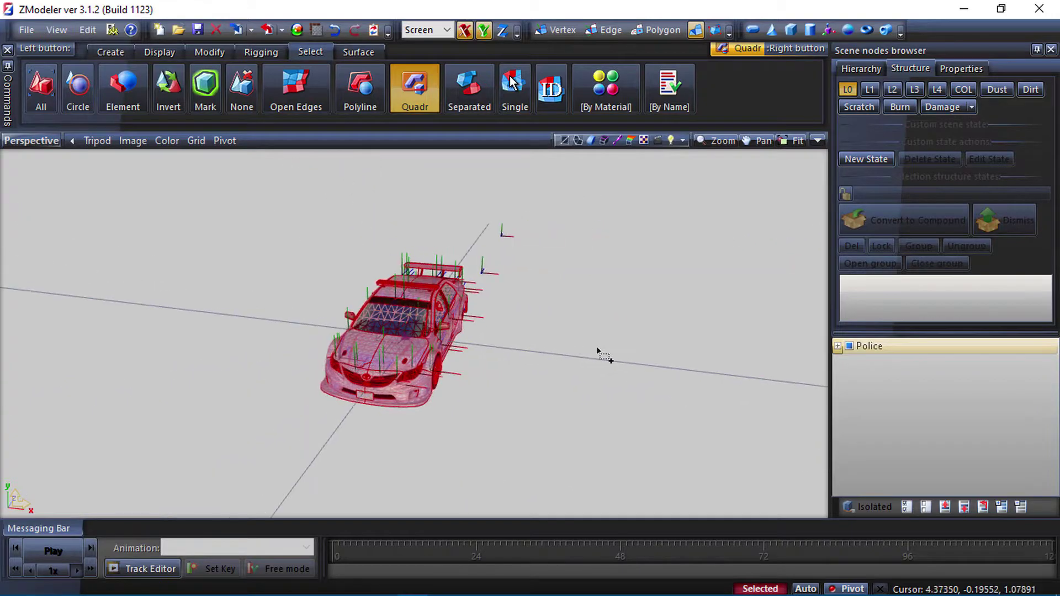
# - Switch to polygon level and open all the selected car meshes for polygon editing
pyautogui.click(650, 29)
pyautogui.click(380, 367)
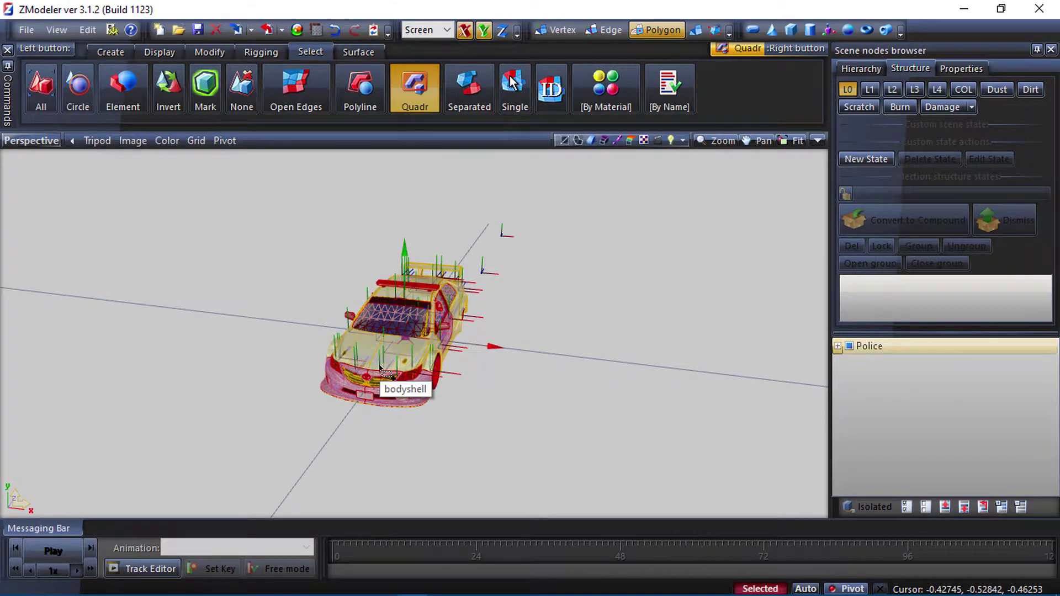
pyautogui.hotkey('ctrl', 'a')
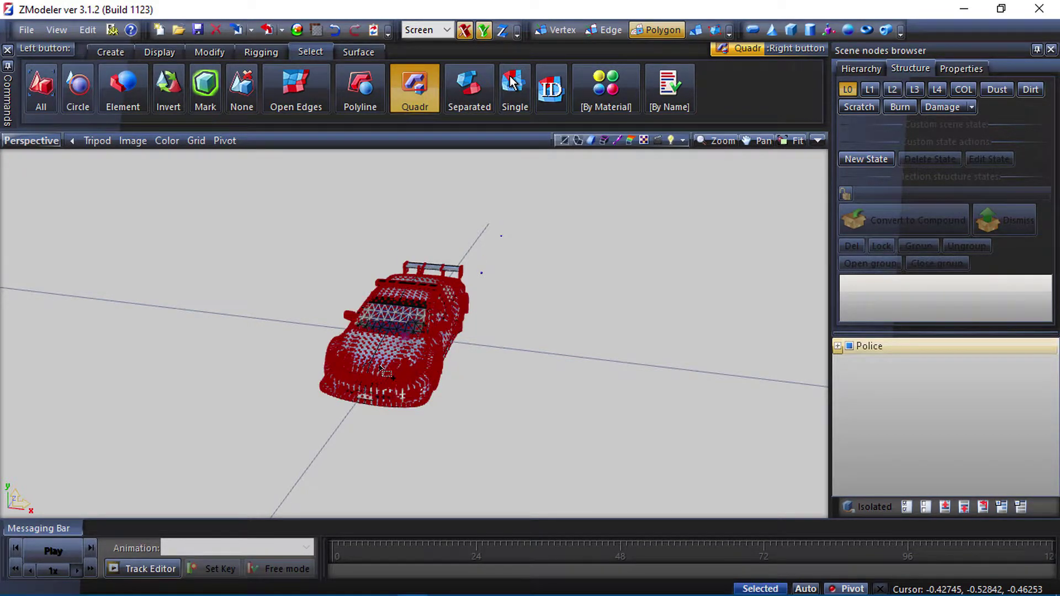
pyautogui.scroll(3, 381, 368)
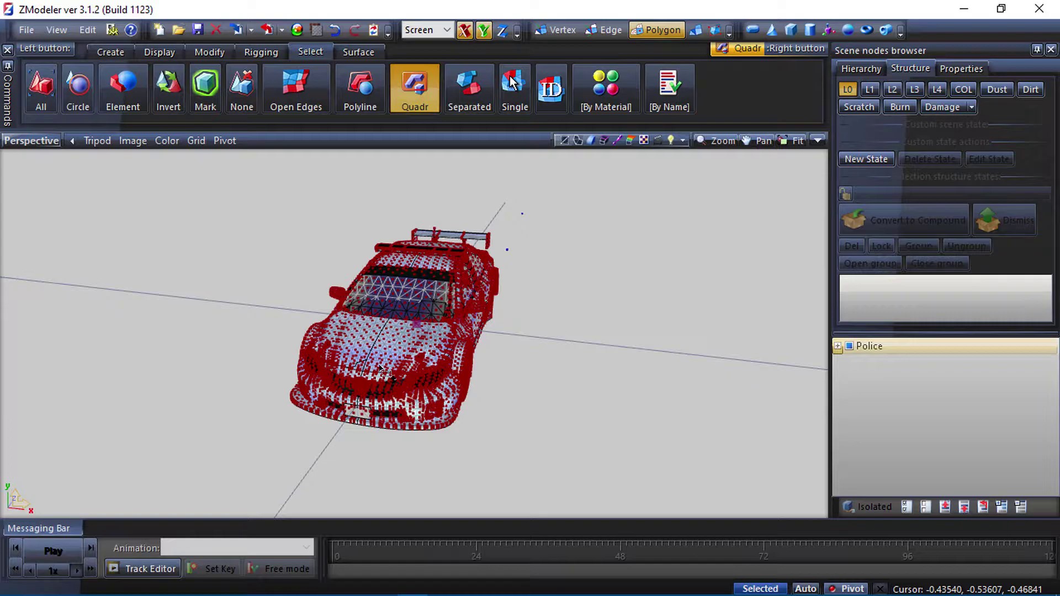
# - Hide and reshow the vehicle_generic_smallspecmap [PAINT:1] material in the Material Browser to check which parts of the car use it
pyautogui.click(602, 85)
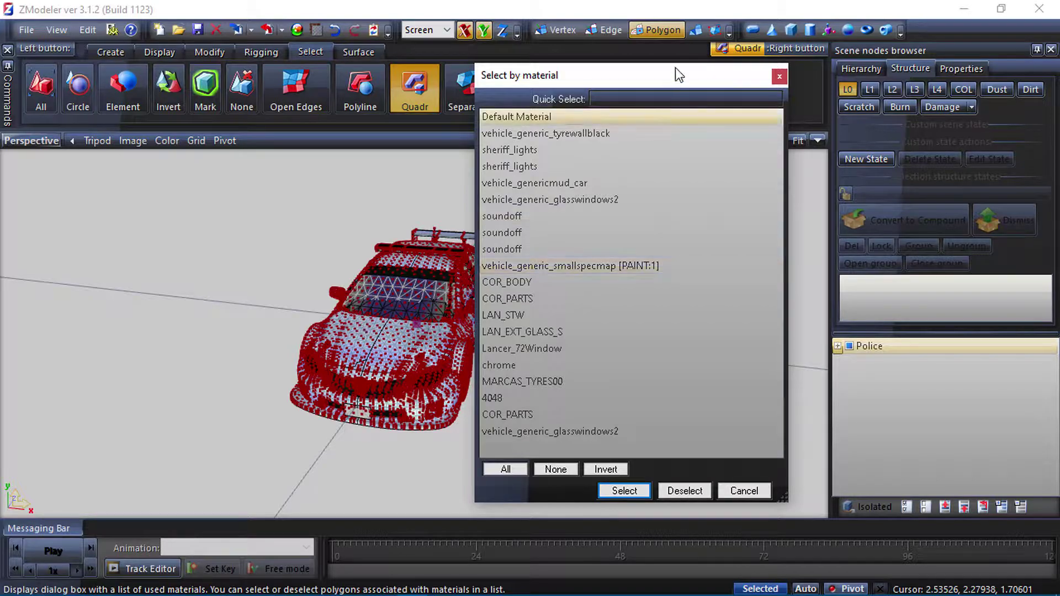
pyautogui.click(780, 76)
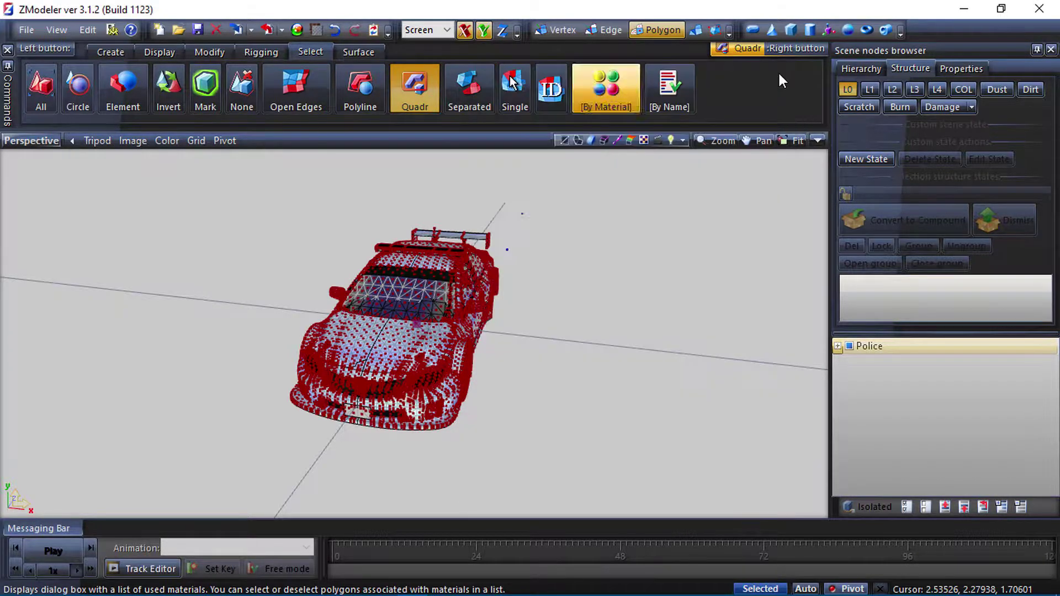
pyautogui.click(297, 30)
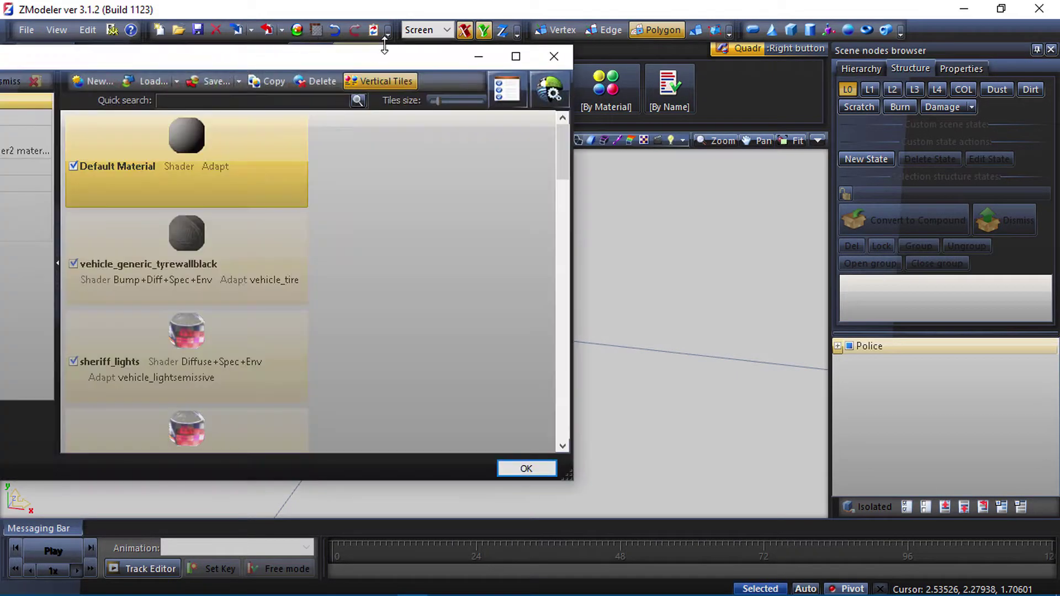
pyautogui.moveTo(356, 50); pyautogui.dragTo(856, 52)
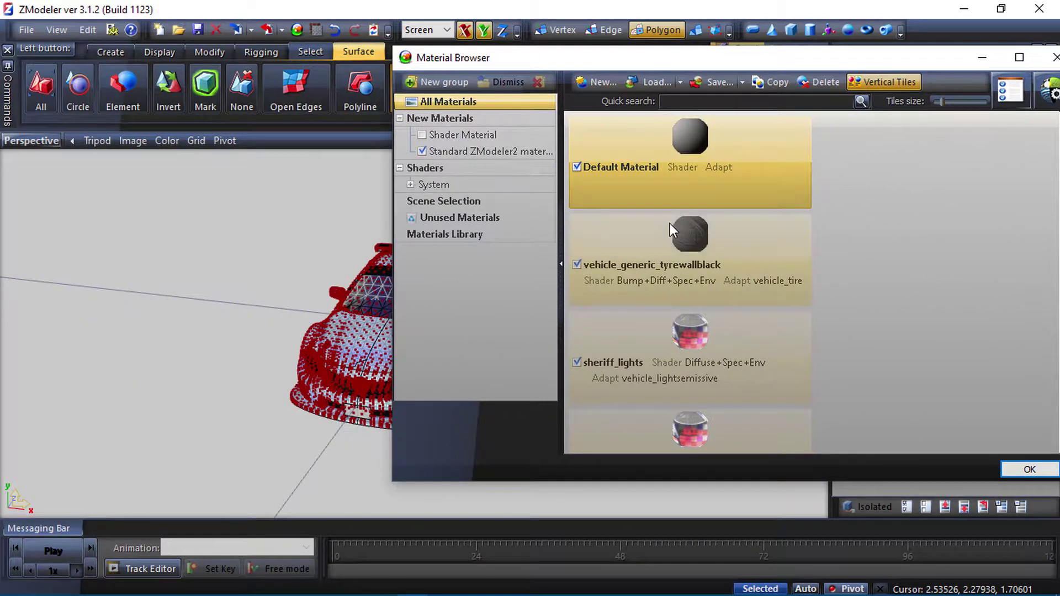
pyautogui.scroll(-5, 625, 346)
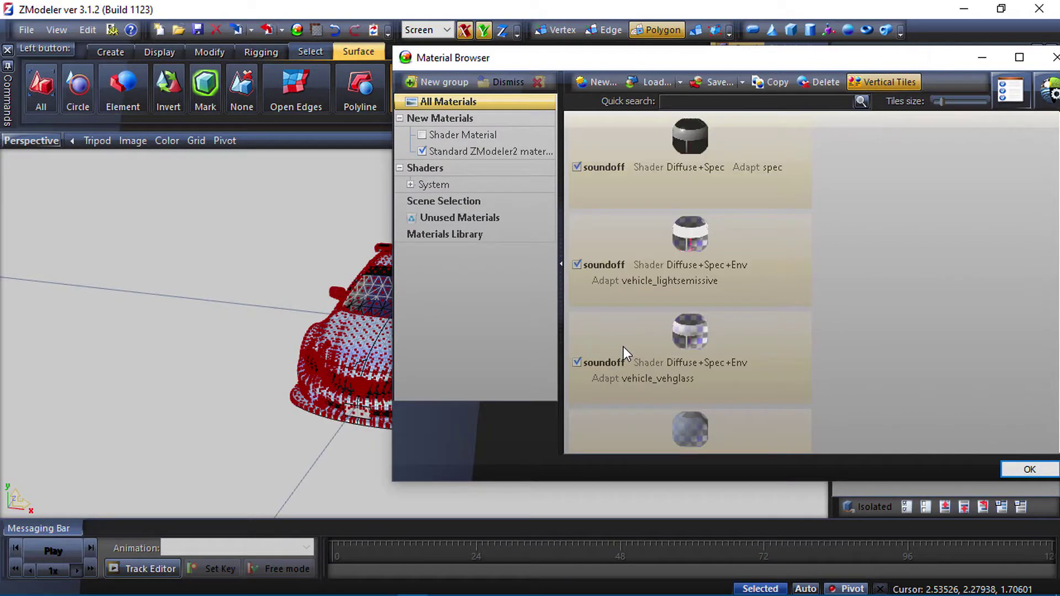
pyautogui.scroll(-6, 605, 325)
pyautogui.scroll(4, 605, 326)
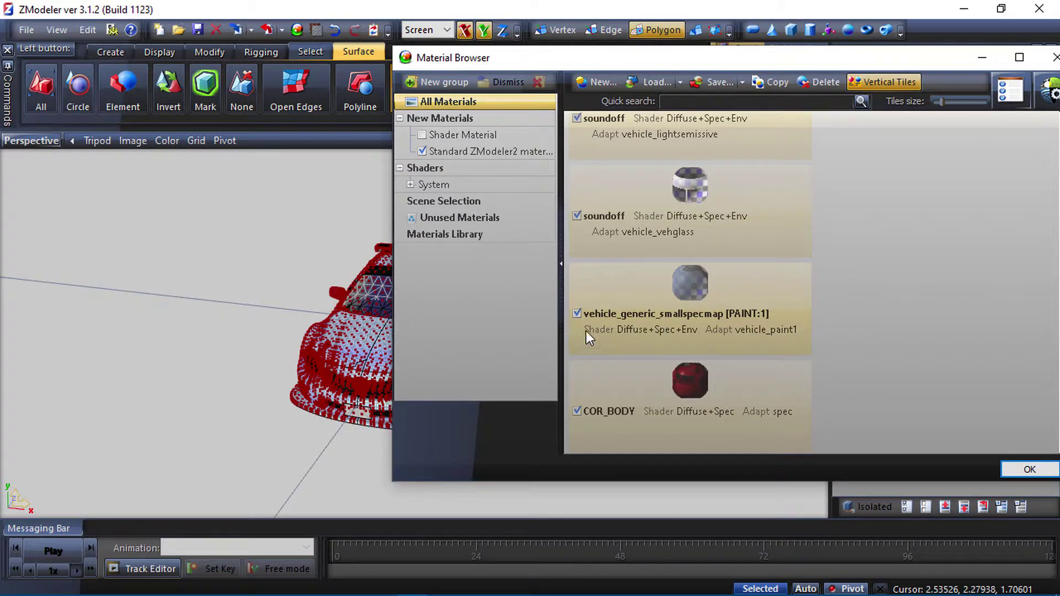
pyautogui.click(577, 314)
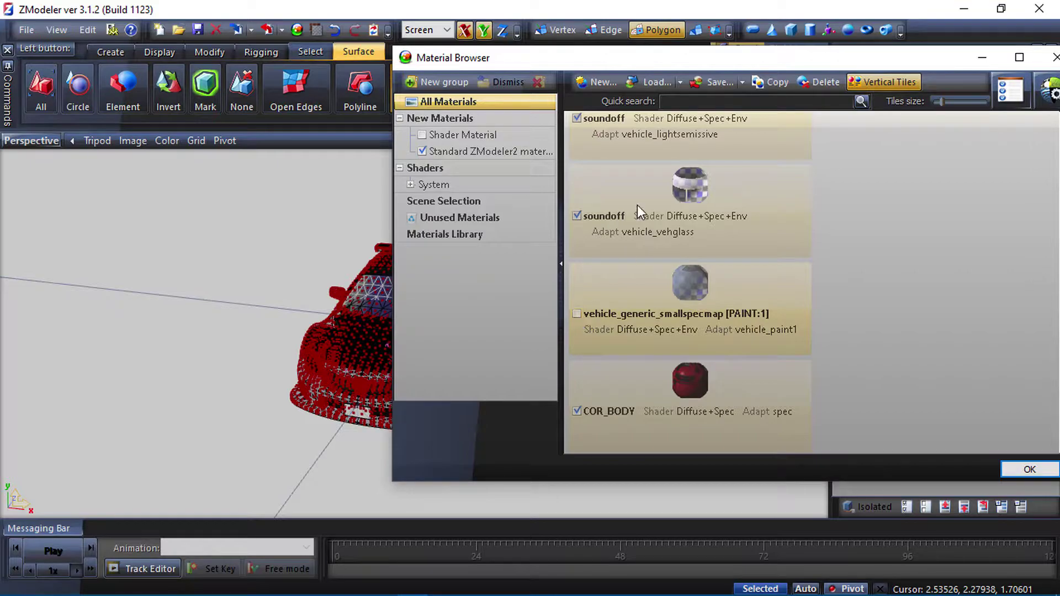
pyautogui.moveTo(661, 57); pyautogui.dragTo(805, 57)
pyautogui.scroll(5, 414, 359)
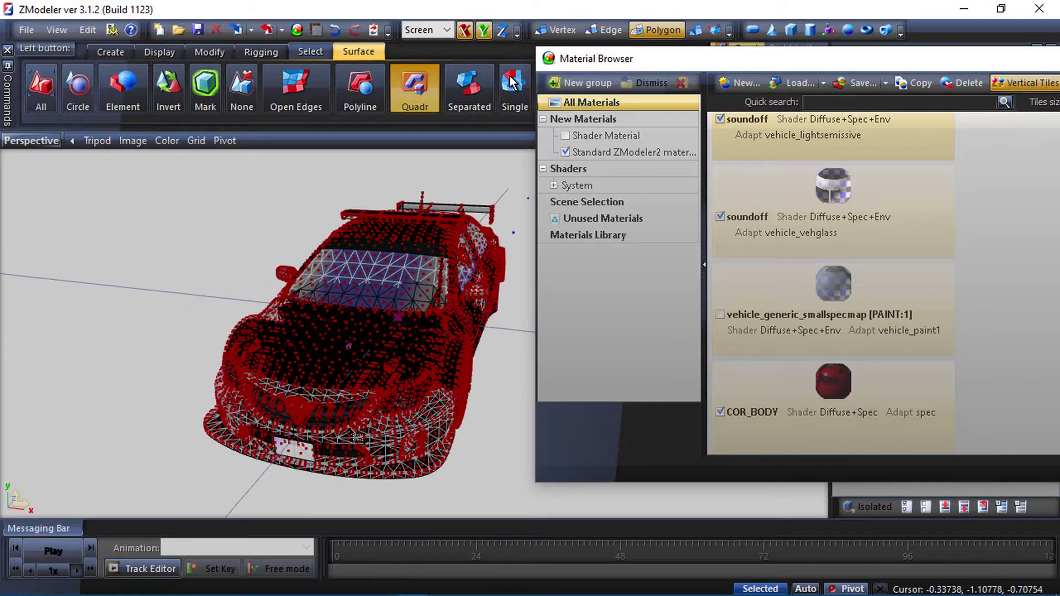
pyautogui.click(720, 313)
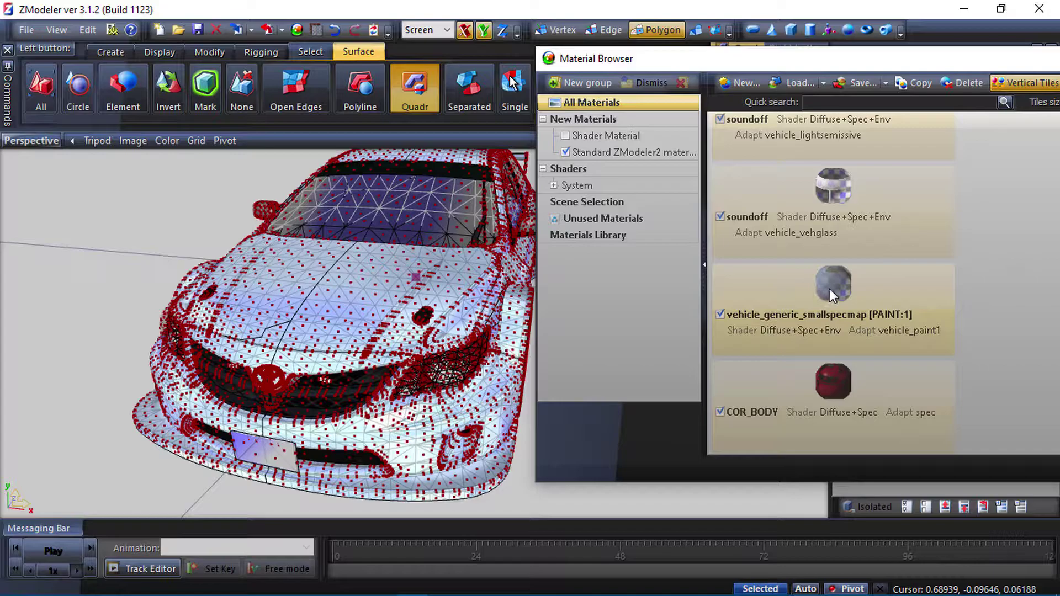
pyautogui.doubleClick(931, 61)
pyautogui.click(748, 77)
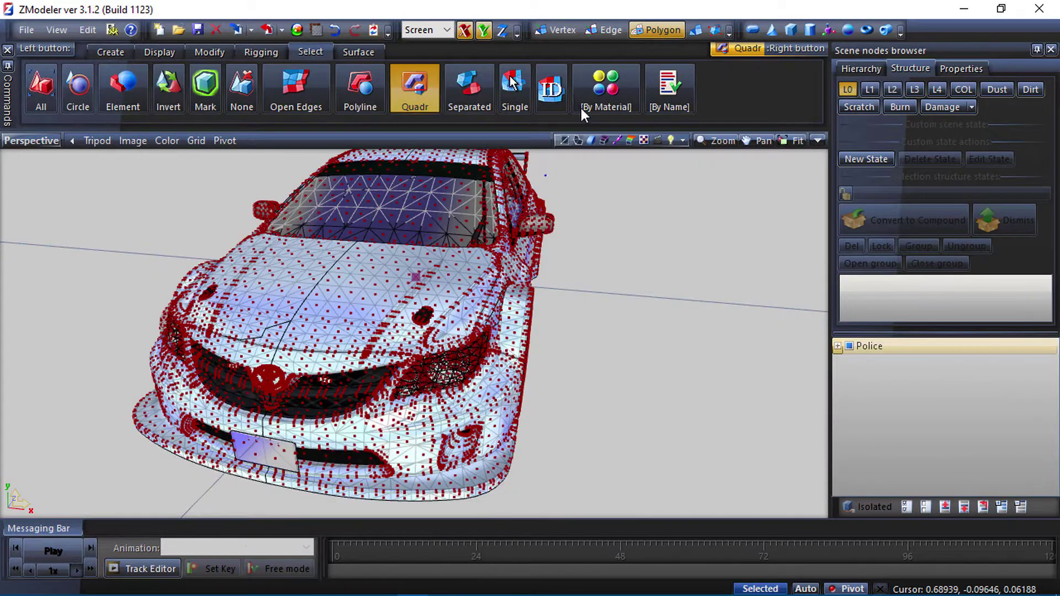
# - Select all polygons that use the vehicle_generic_smallspecmap [PAINT:1] material
pyautogui.click(611, 91)
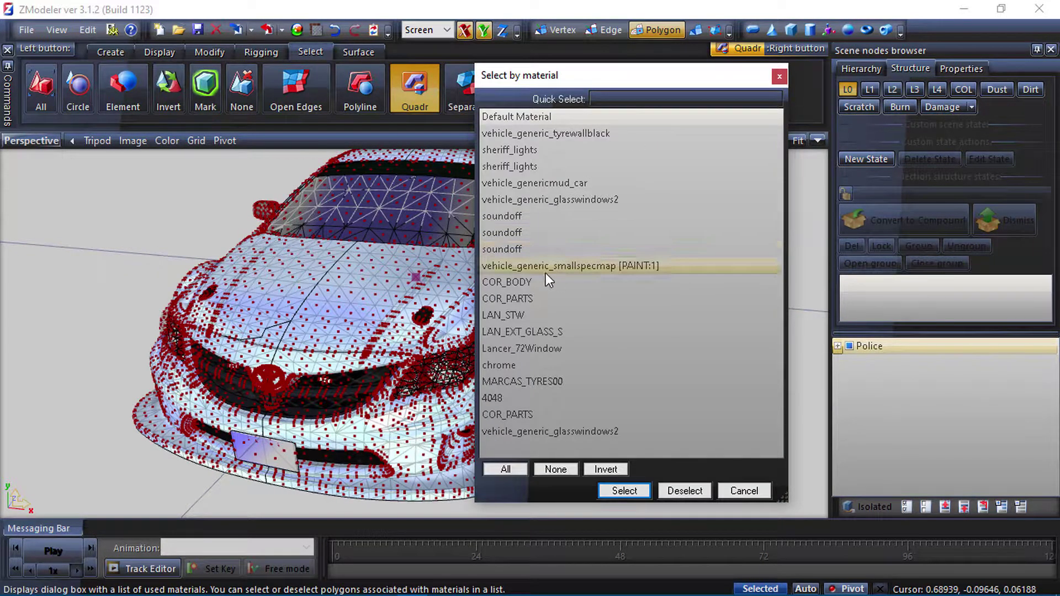
pyautogui.click(569, 266)
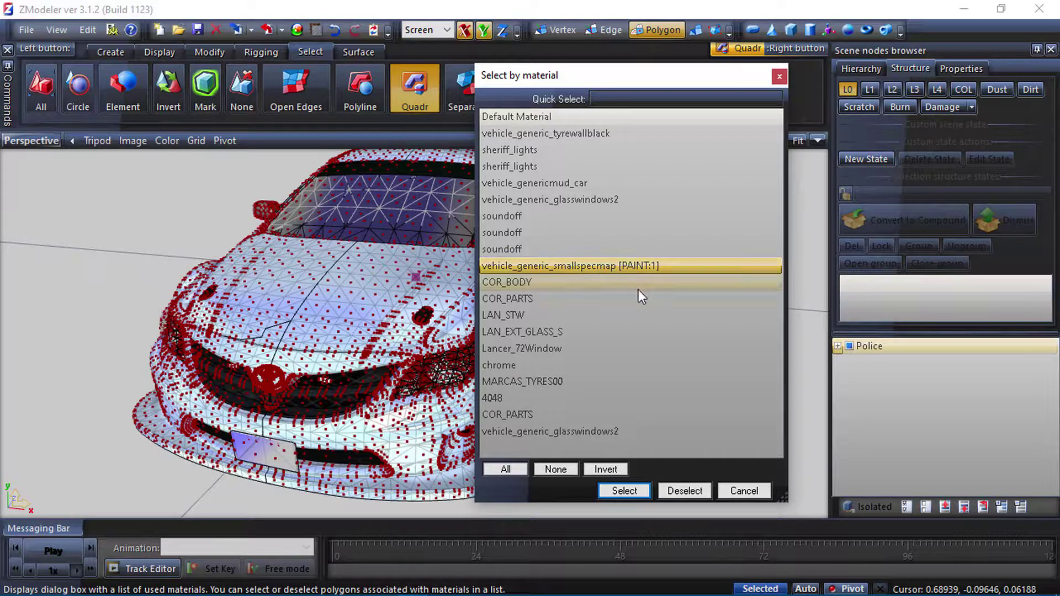
pyautogui.click(624, 491)
pyautogui.scroll(-3, 619, 490)
pyautogui.moveTo(461, 360); pyautogui.dragTo(452, 379, button='middle')
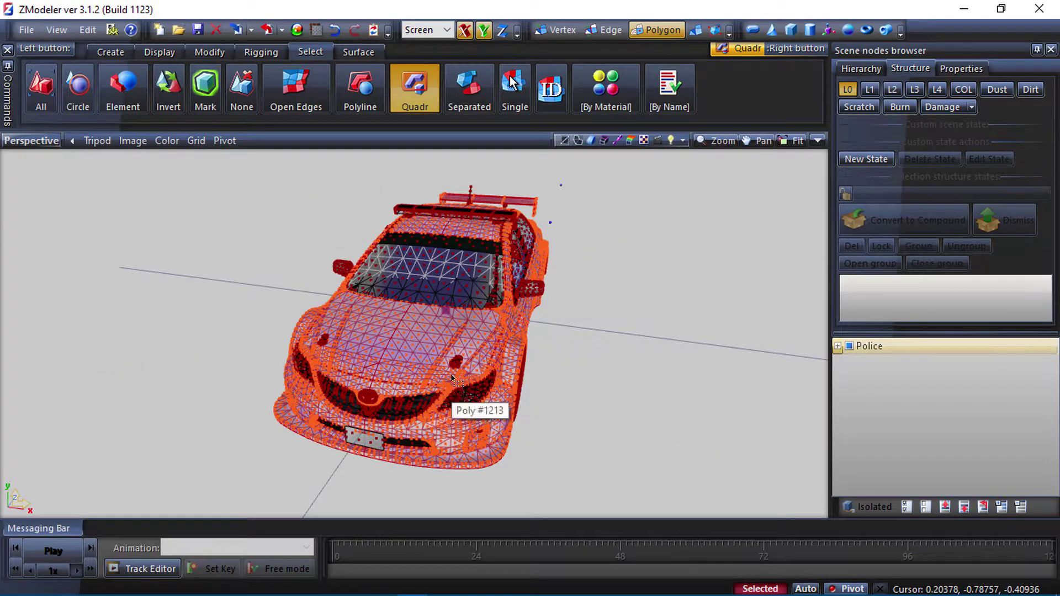
# - Detach the selected painted polygons into a separate object, expand the Police hierarchy and return to object level
pyautogui.click(214, 54)
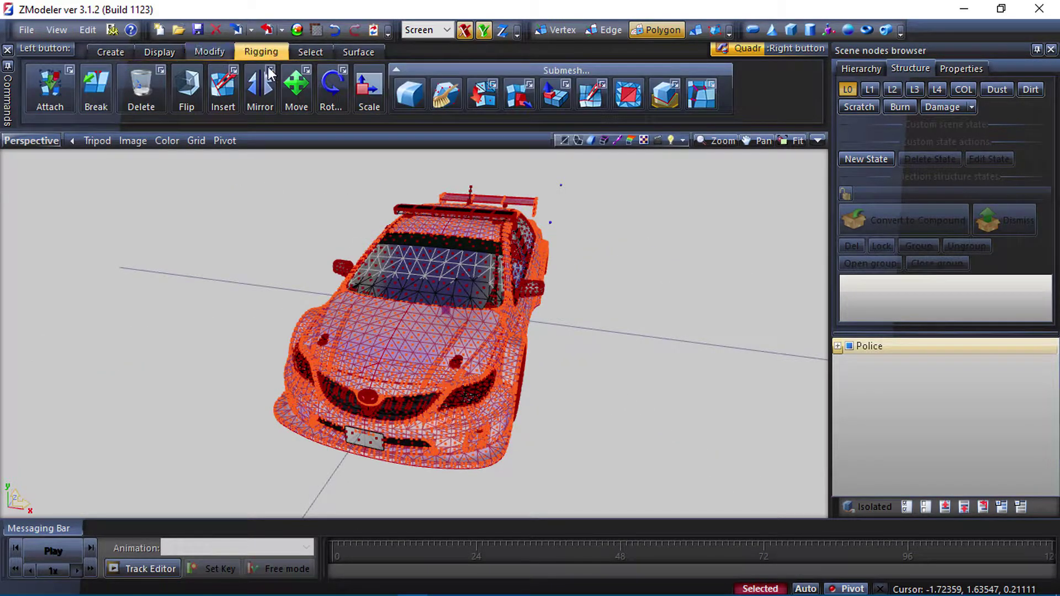
pyautogui.click(520, 101)
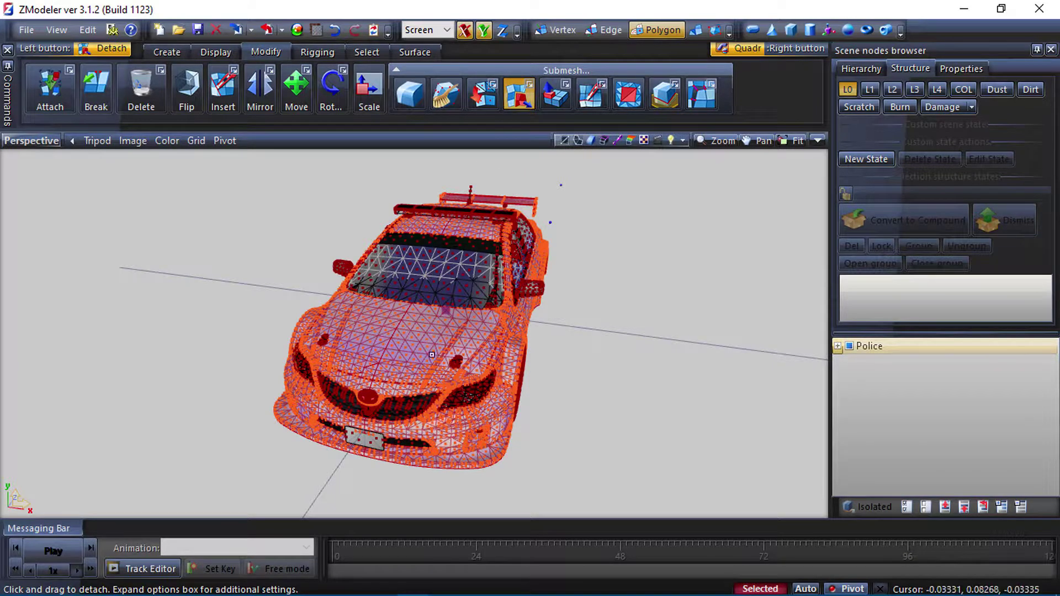
pyautogui.click(839, 346)
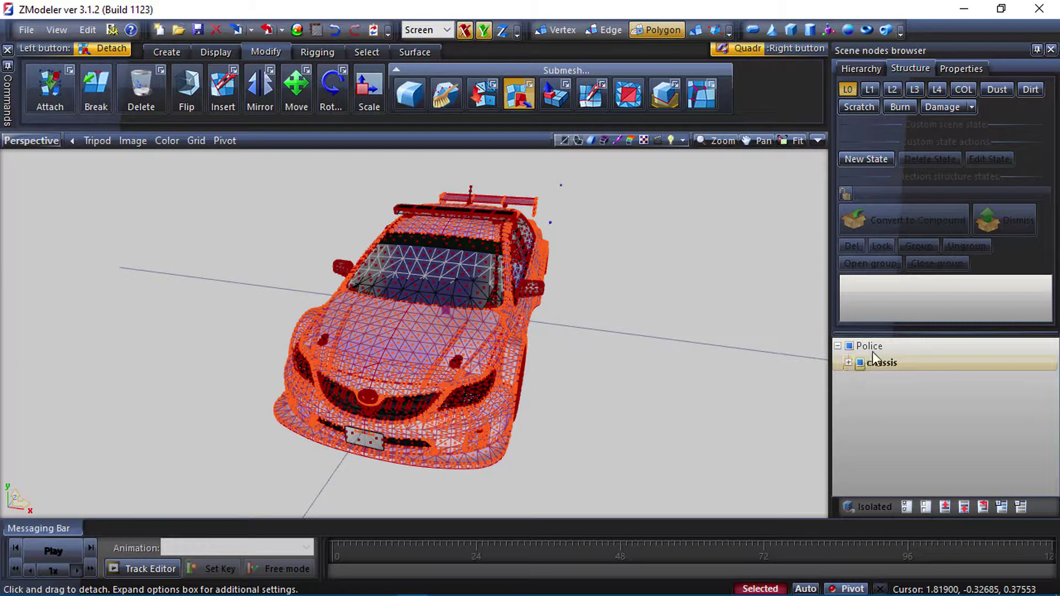
pyautogui.click(846, 363)
pyautogui.click(848, 363)
pyautogui.scroll(-6, 903, 409)
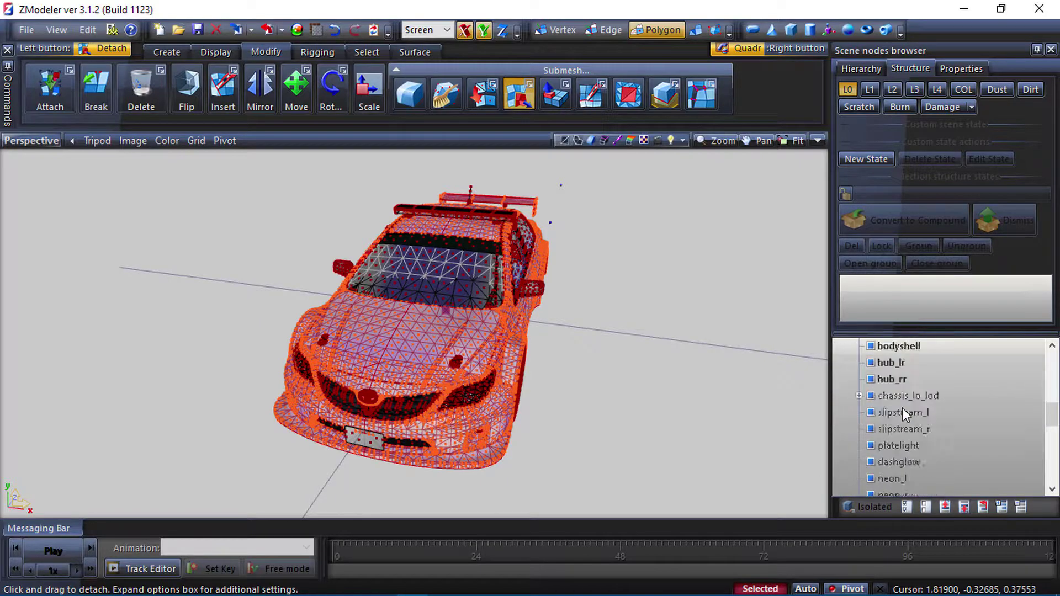
pyautogui.scroll(-2, 902, 412)
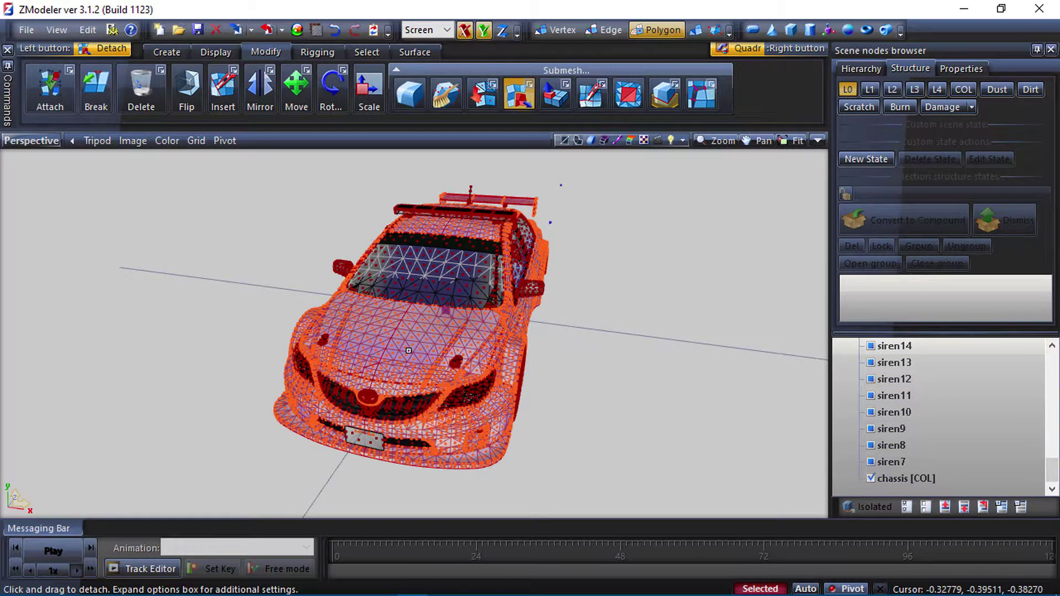
pyautogui.press('4')
# - Hide every object and show only the detached painted body mesh at the end of the hierarchy
pyautogui.scroll(-1, 906, 467)
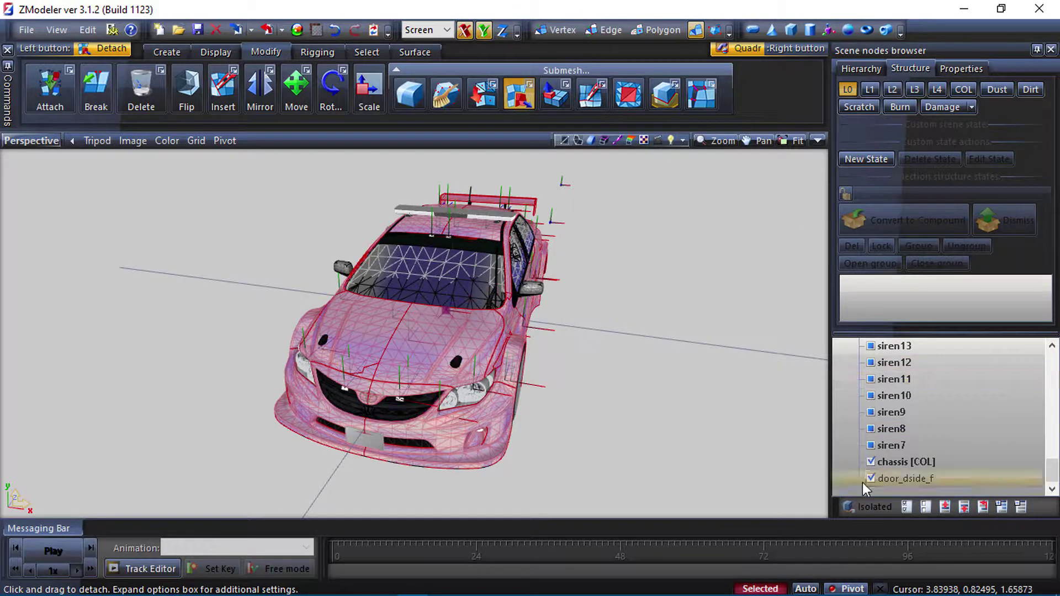
pyautogui.click(926, 507)
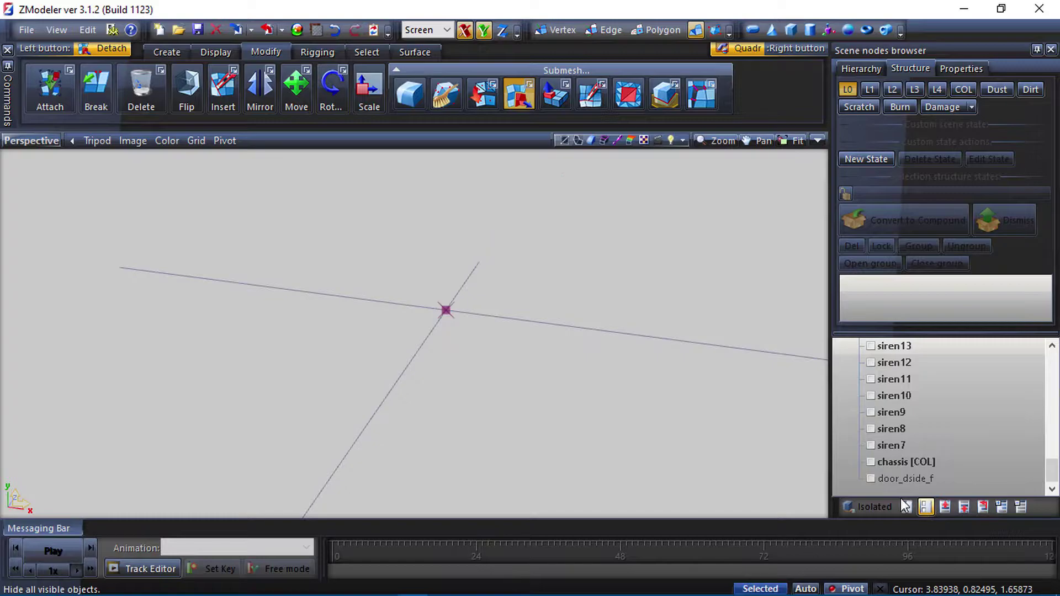
pyautogui.click(871, 479)
pyautogui.moveTo(523, 353); pyautogui.dragTo(431, 353, button='middle')
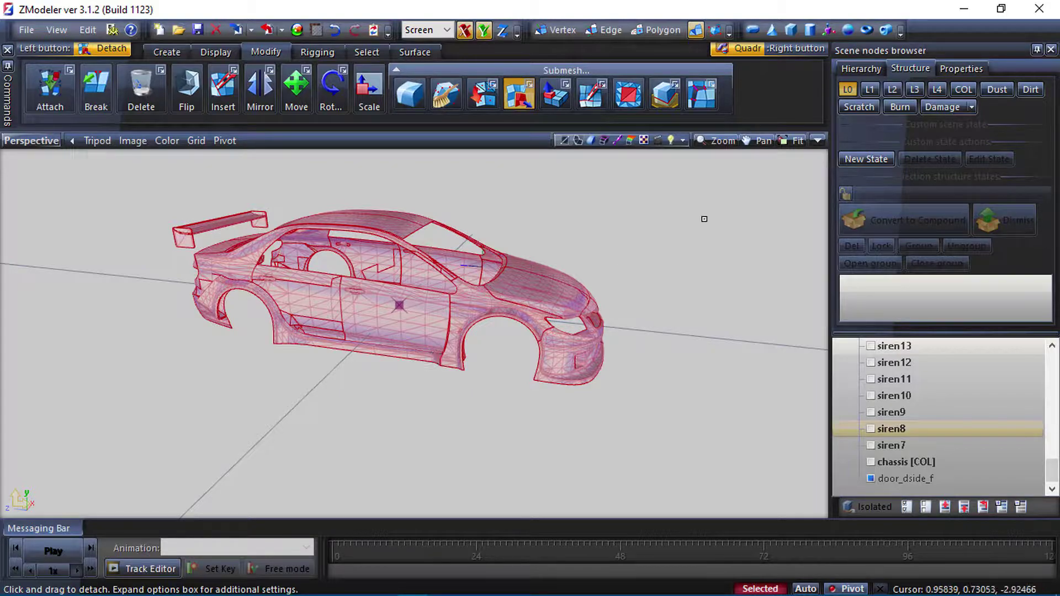
# - Restore the four-view layout and make four copies of the detached door_dside_f body mesh
pyautogui.click(818, 141)
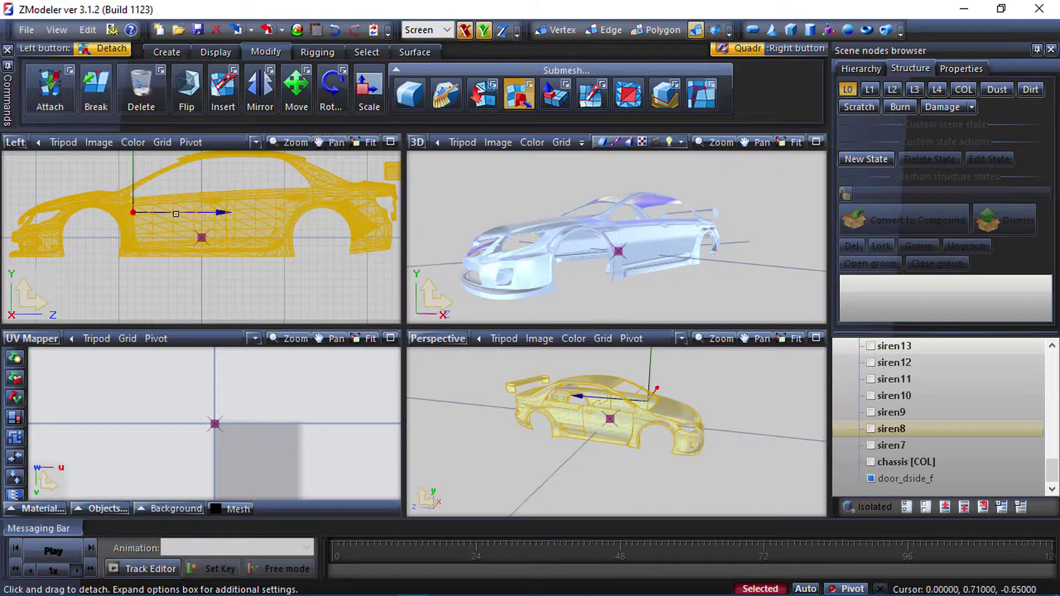
pyautogui.scroll(-3, 242, 218)
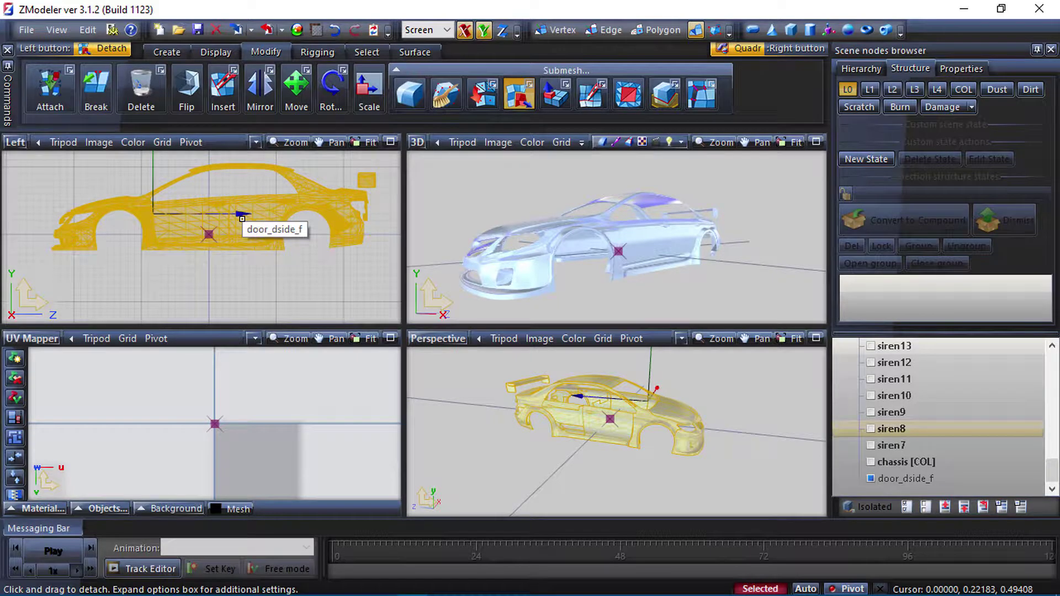
pyautogui.click(167, 53)
pyautogui.click(46, 91)
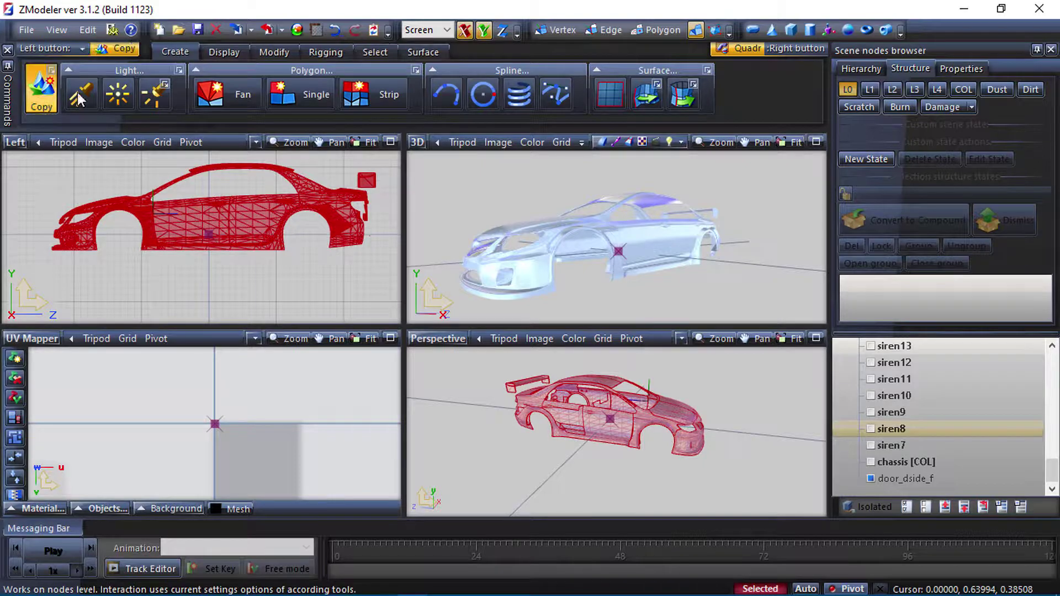
pyautogui.click(903, 478)
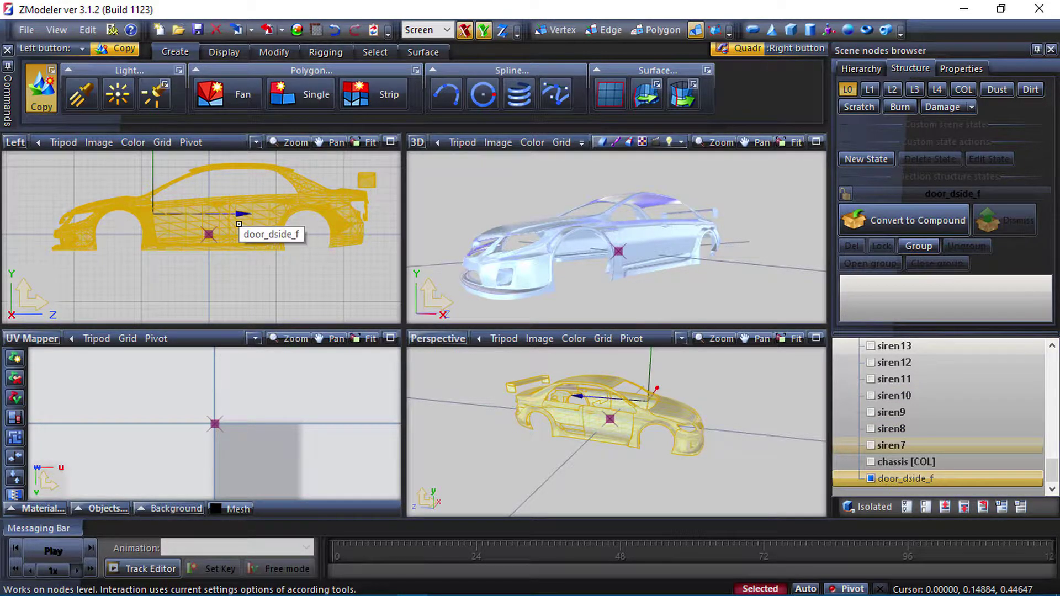
pyautogui.click(239, 224)
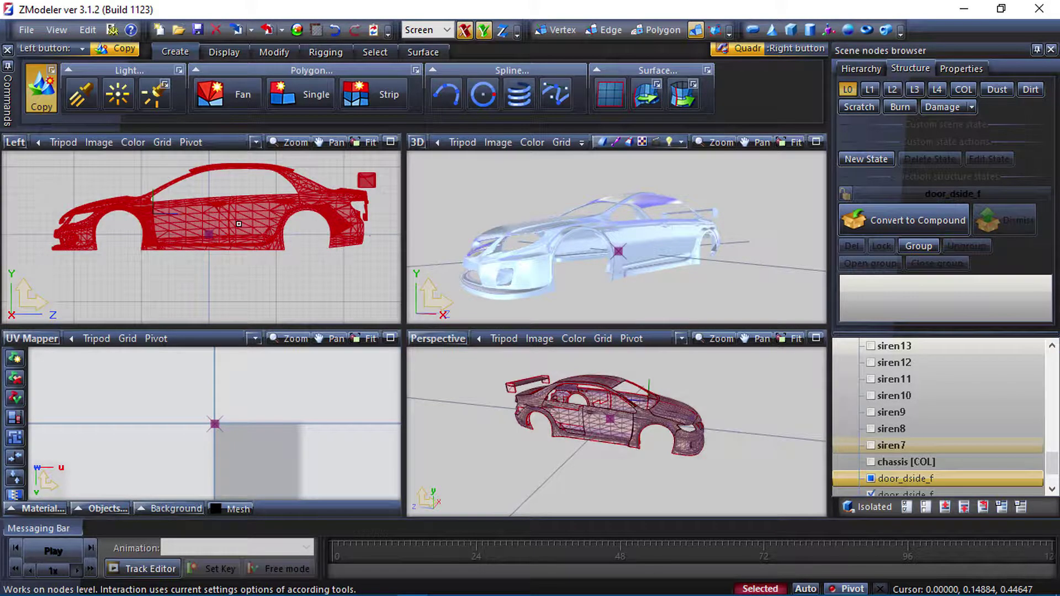
pyautogui.scroll(-2, 1049, 486)
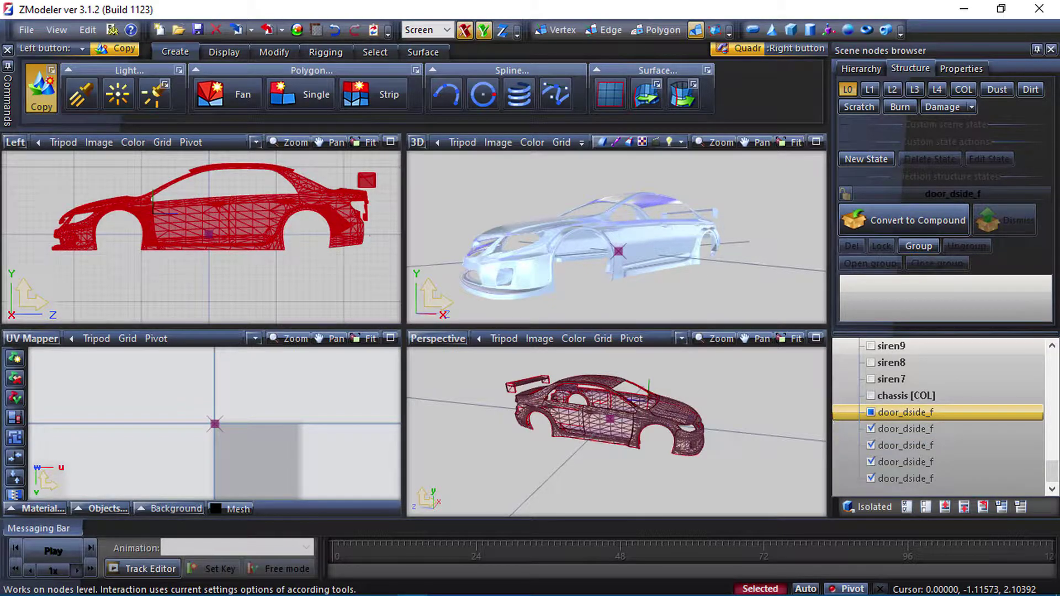
# - Switch to Photoshop and create a new document 2048 by 2048 pixels at 72 pixels/inch with a white background
pyautogui.click(968, 7)
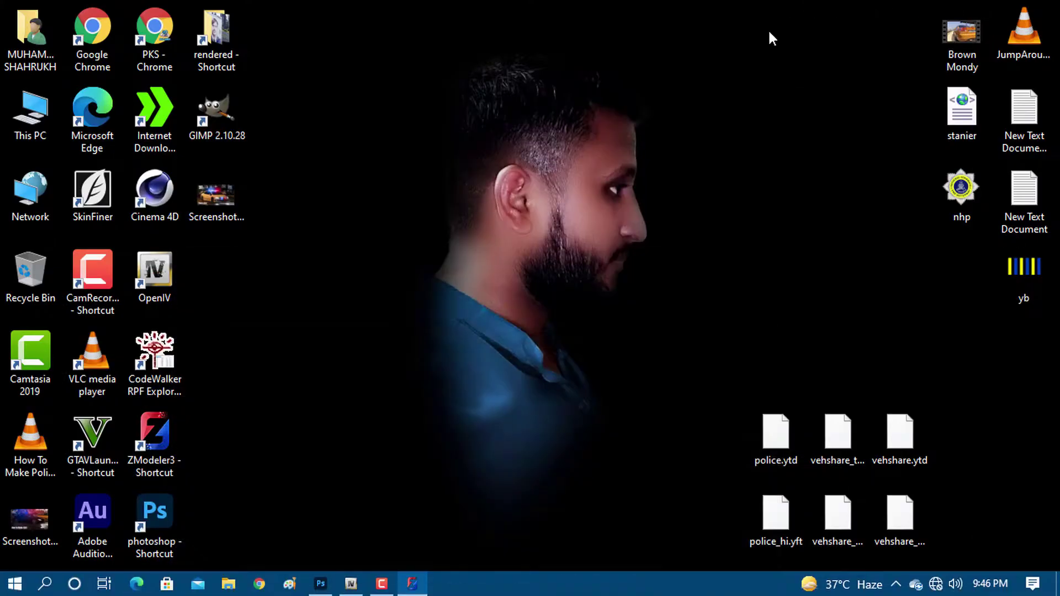
pyautogui.click(319, 586)
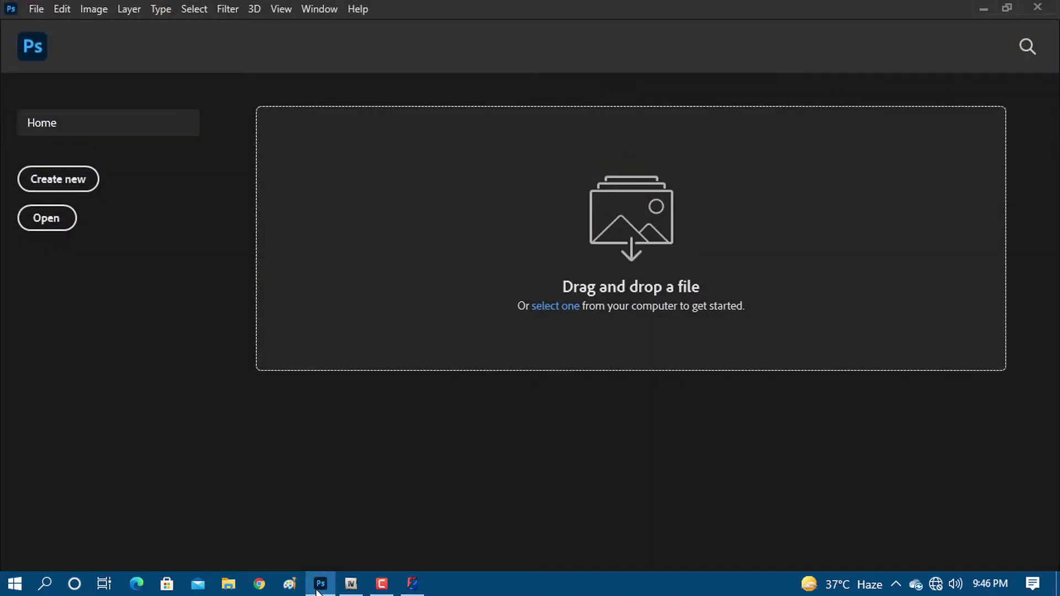
pyautogui.click(58, 183)
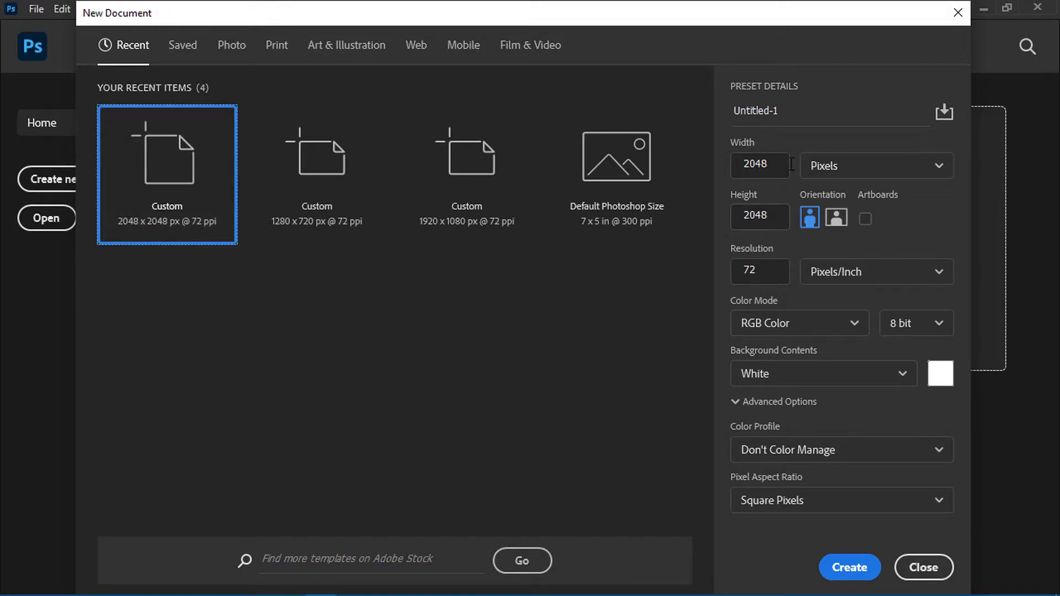
pyautogui.click(857, 172)
pyautogui.click(848, 195)
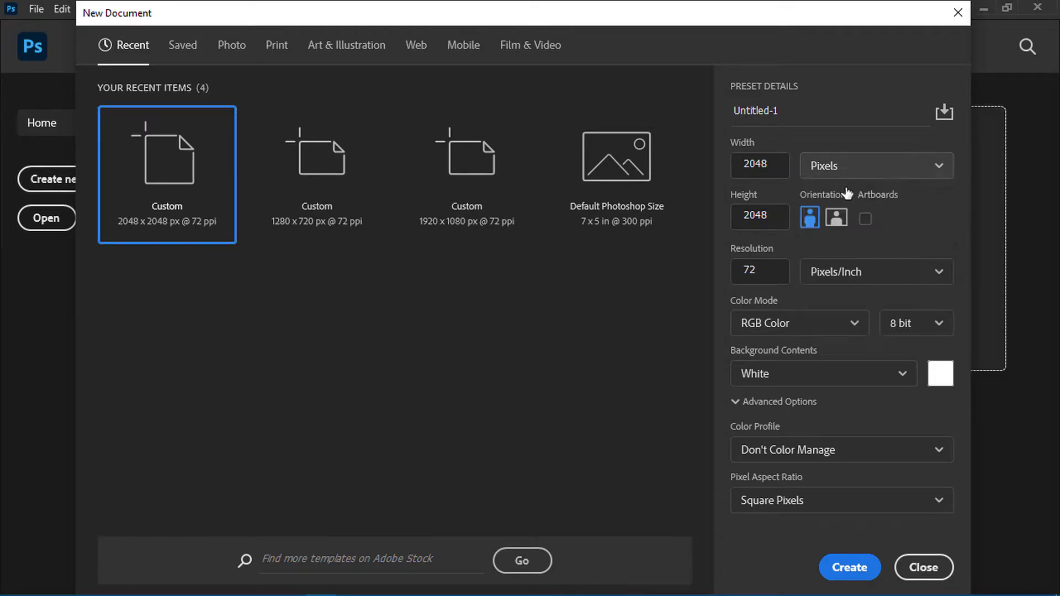
pyautogui.click(729, 169)
pyautogui.write('2048')
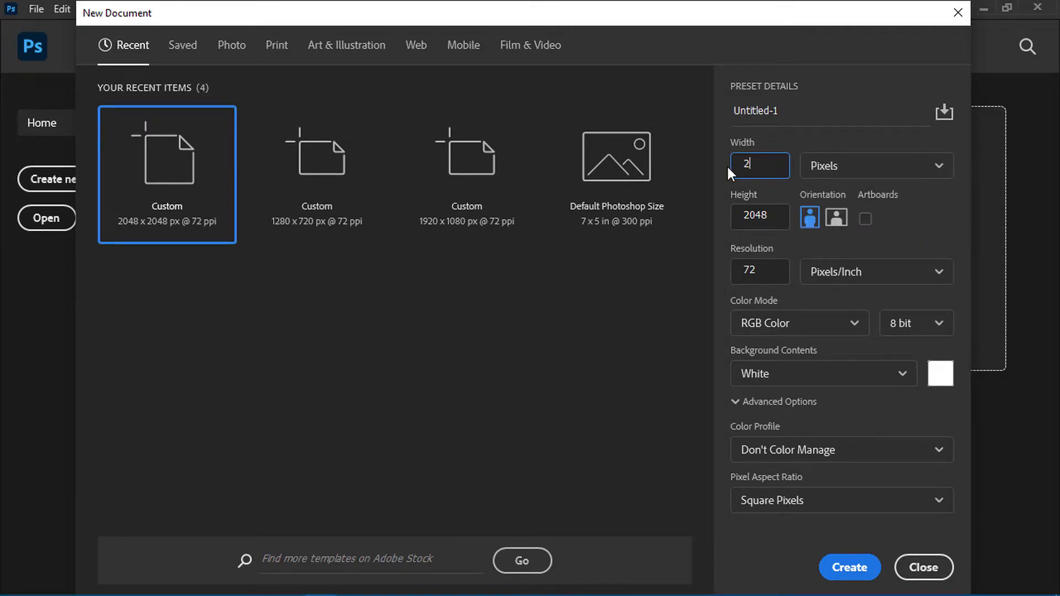
pyautogui.click(760, 216)
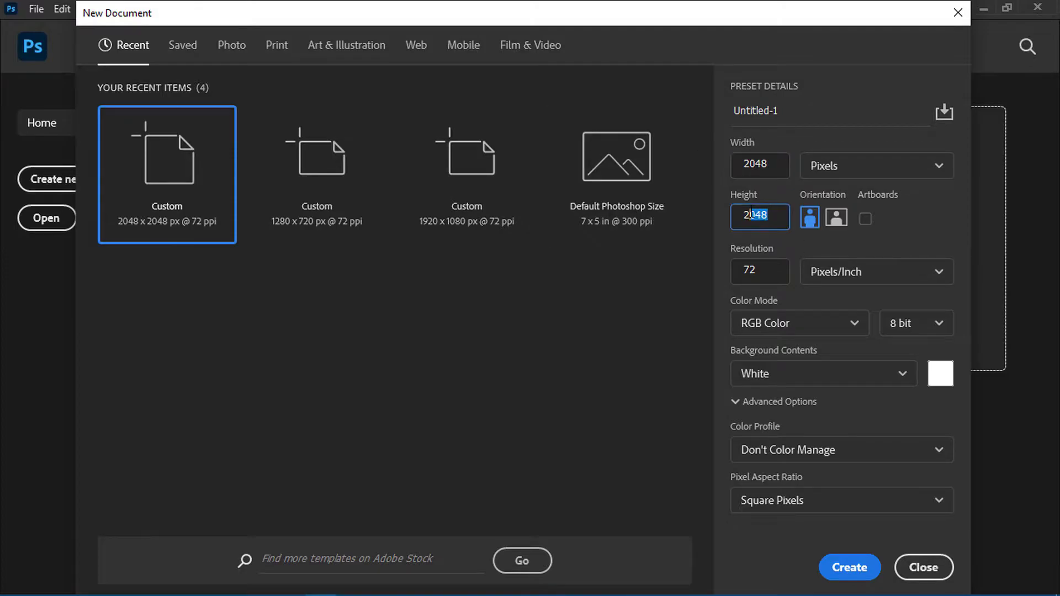
pyautogui.press('BackSpace')
pyautogui.click(862, 552)
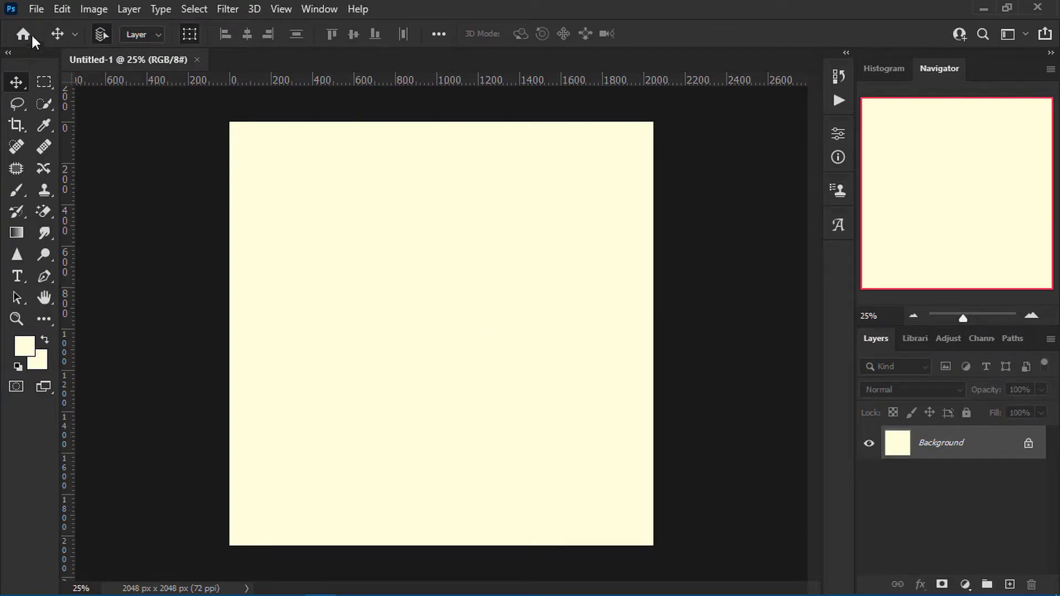
# - Quick-export the blank image as a PNG named Skin 2 to the Desktop and close the document
pyautogui.click(34, 9)
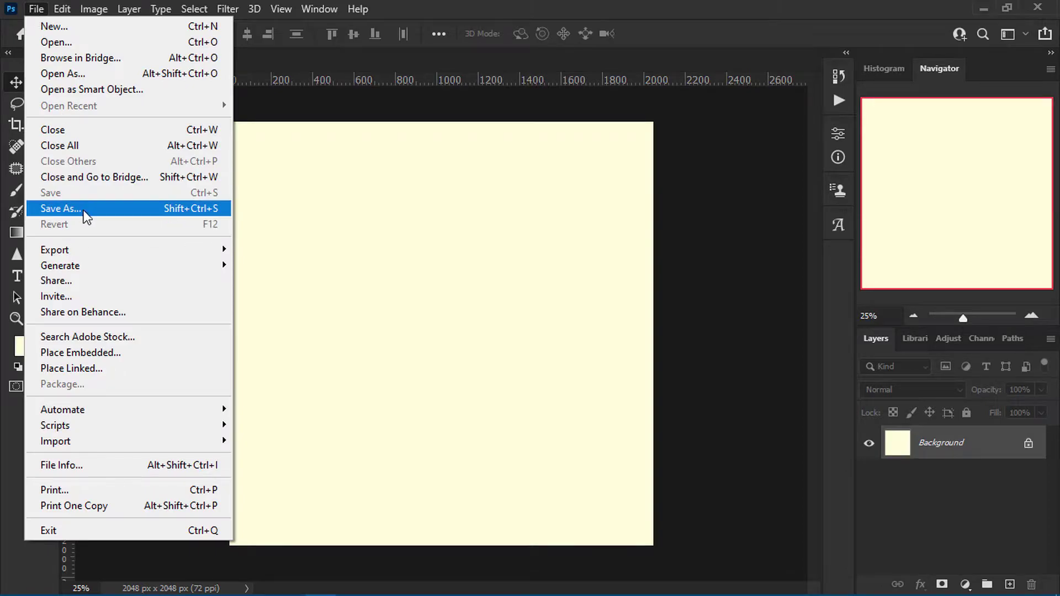
pyautogui.moveTo(105, 251)
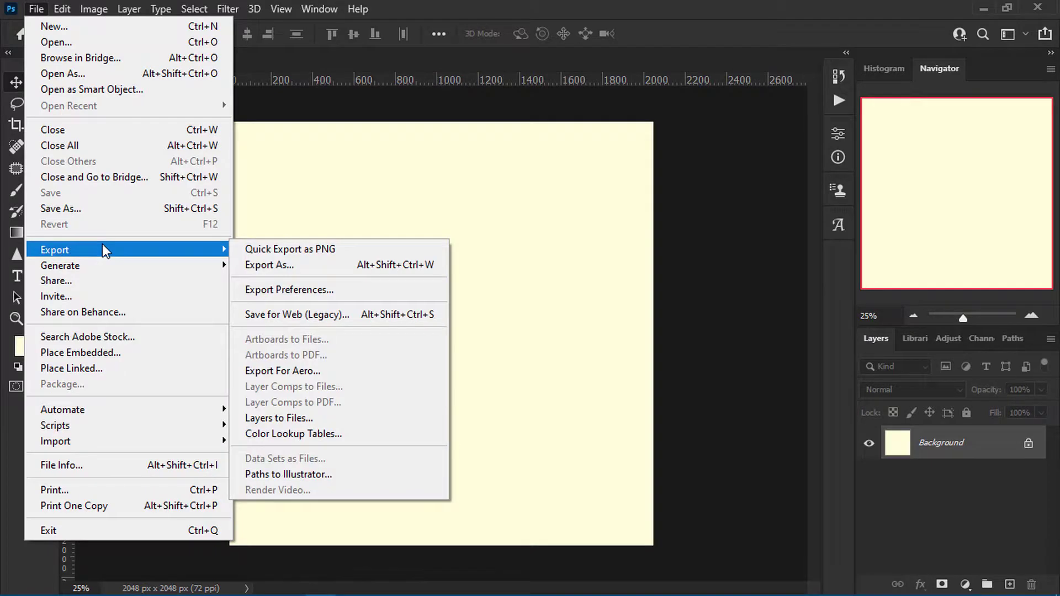
pyautogui.click(311, 249)
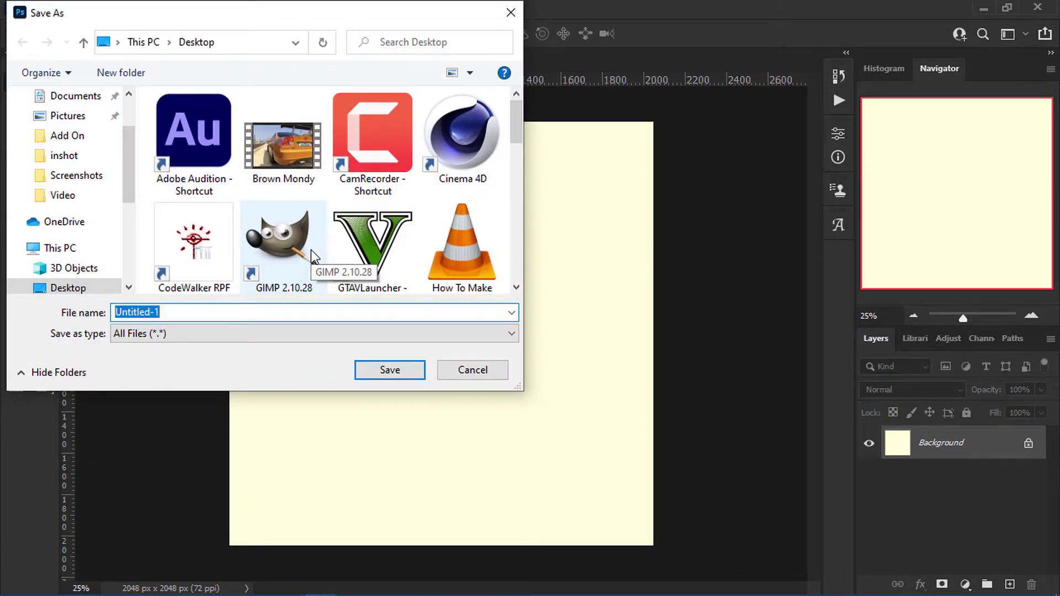
pyautogui.write('Skin 2')
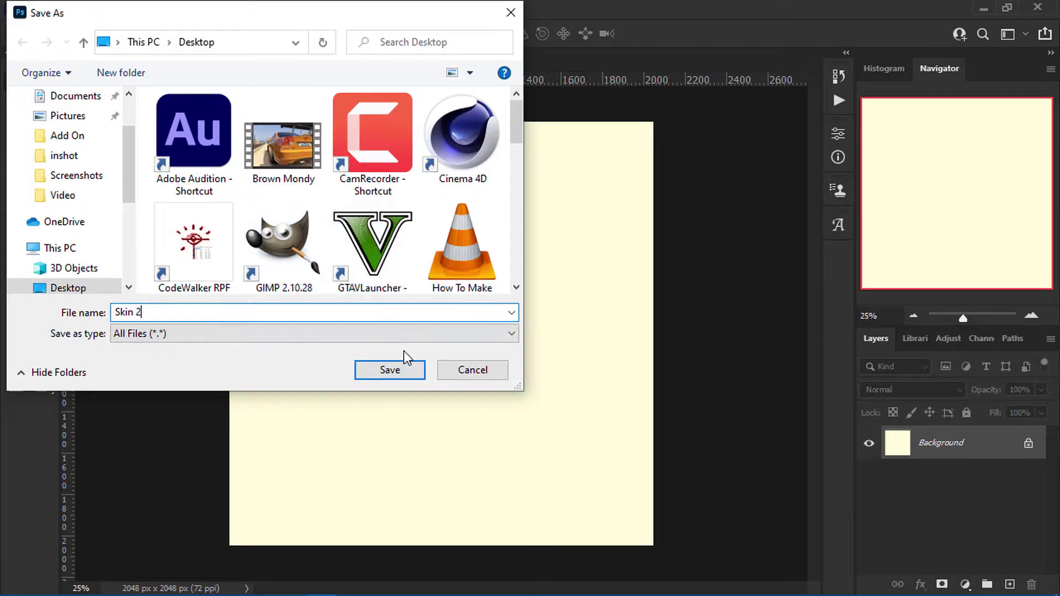
pyautogui.click(394, 370)
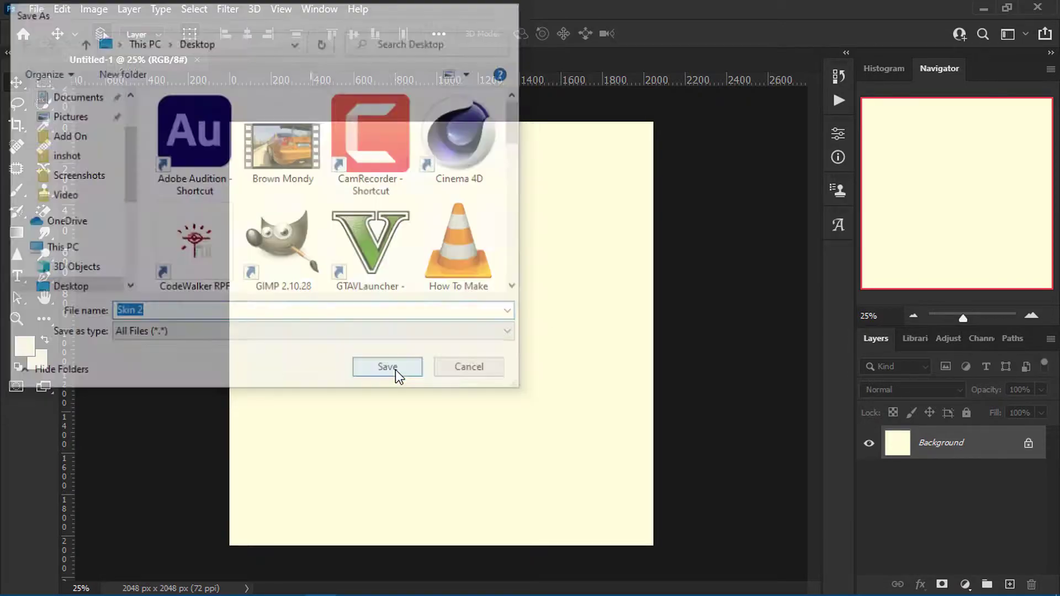
pyautogui.click(196, 60)
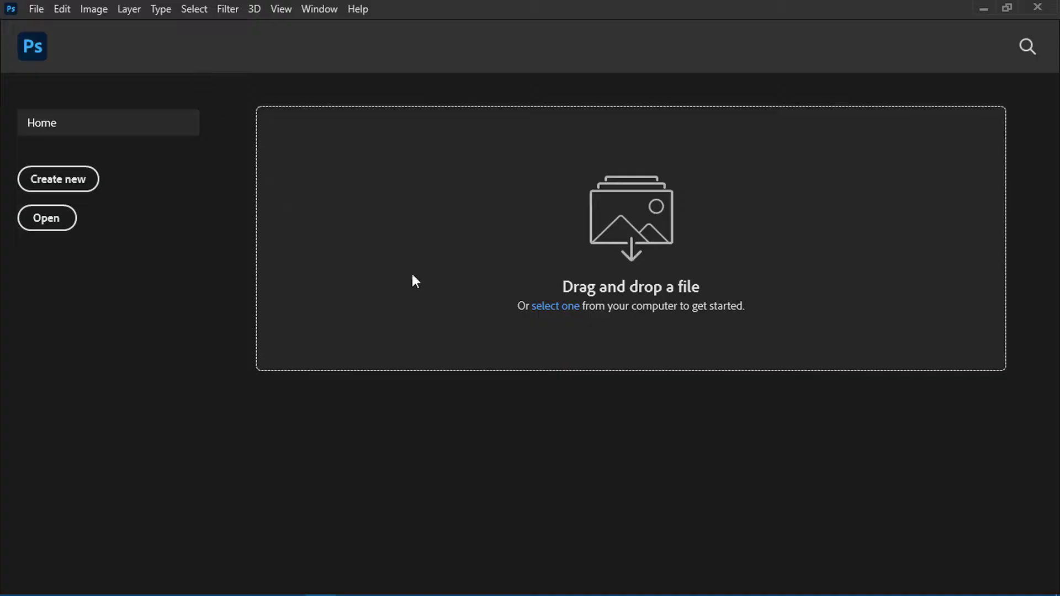
# - Switch back to ZModeler and add the Skin 2 PNG from the Desktop to the scene's textures
pyautogui.click(982, 11)
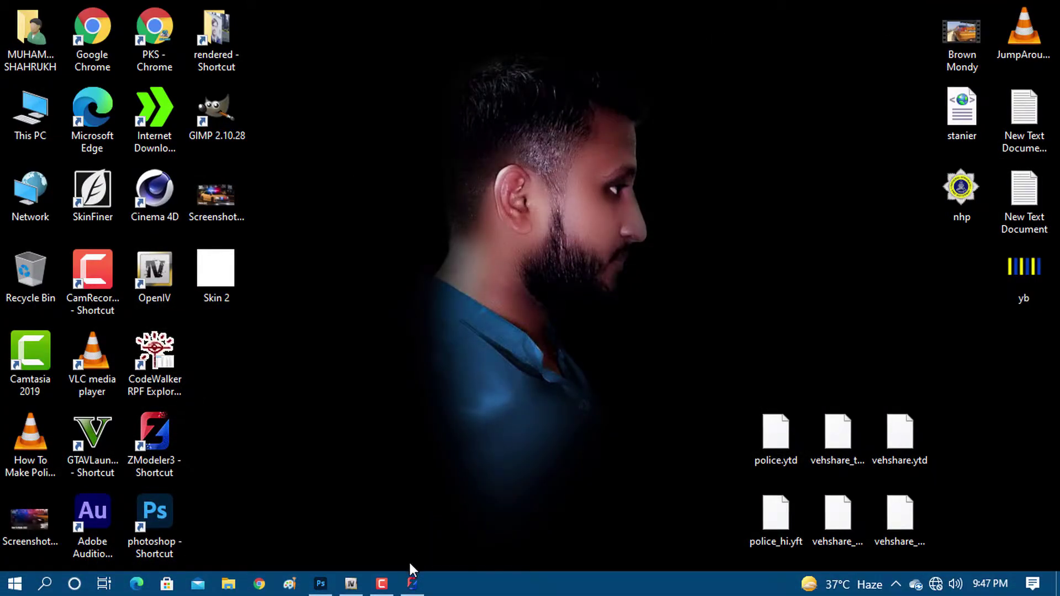
pyautogui.click(412, 582)
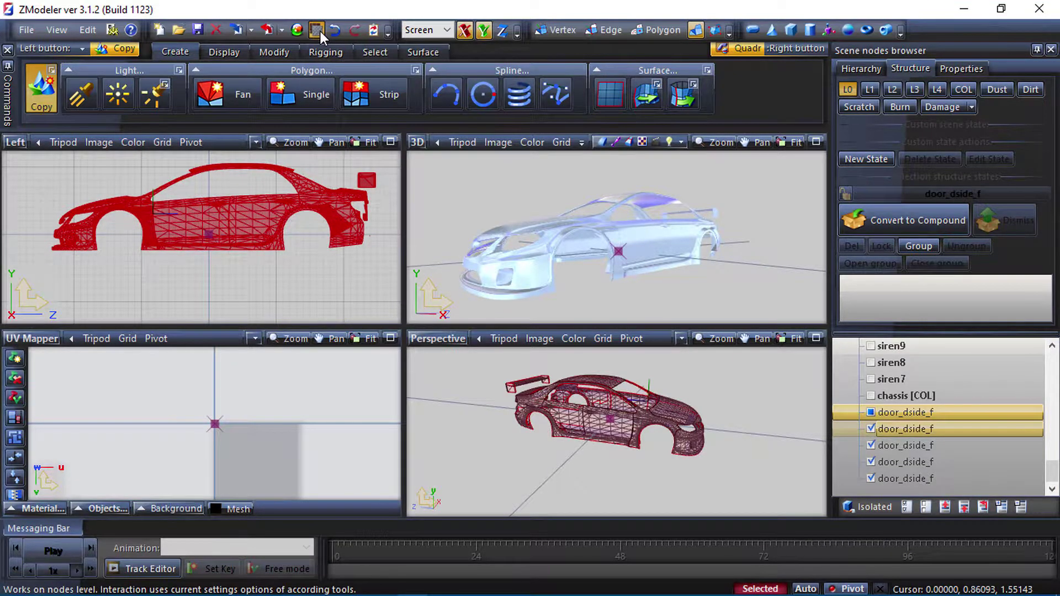
pyautogui.click(317, 30)
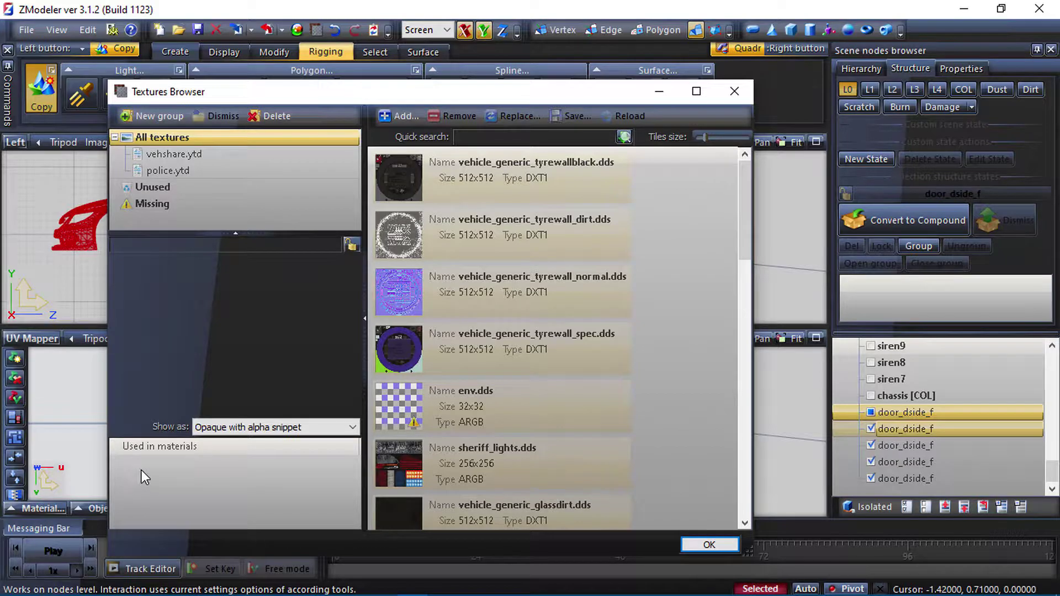
pyautogui.click(393, 115)
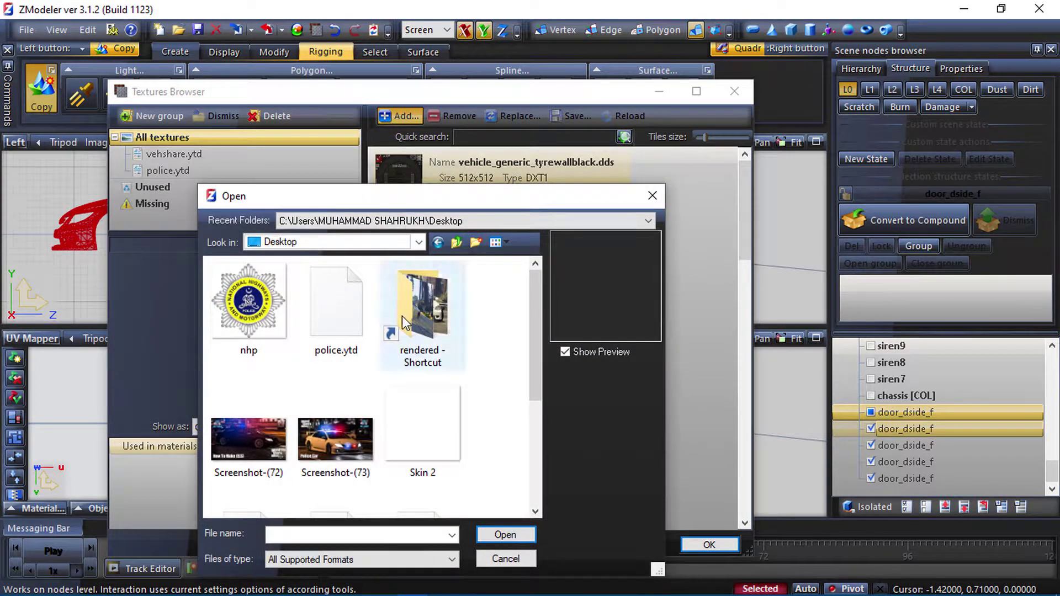
pyautogui.click(417, 423)
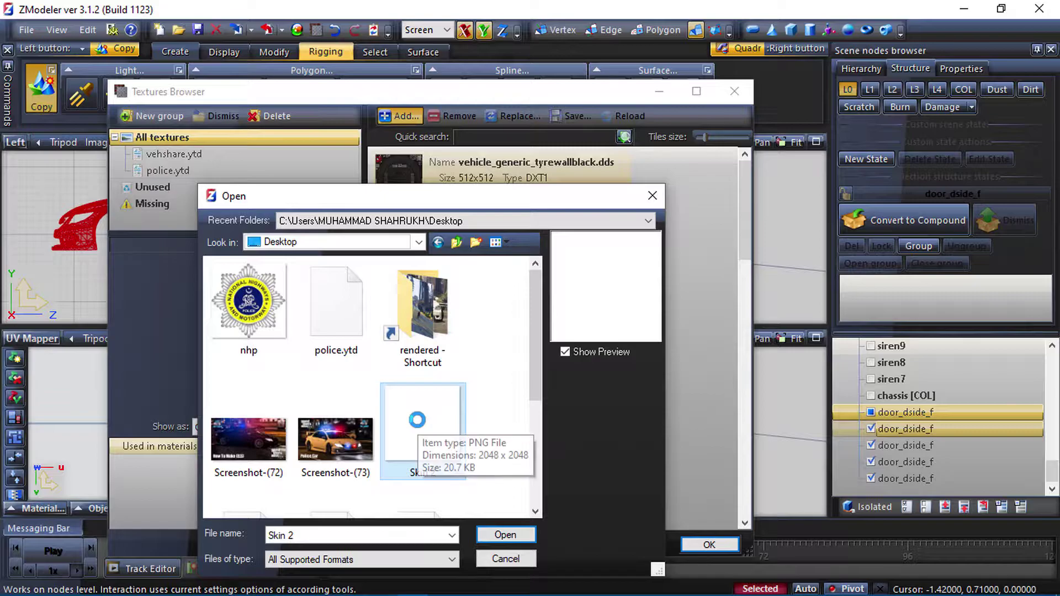
pyautogui.click(505, 535)
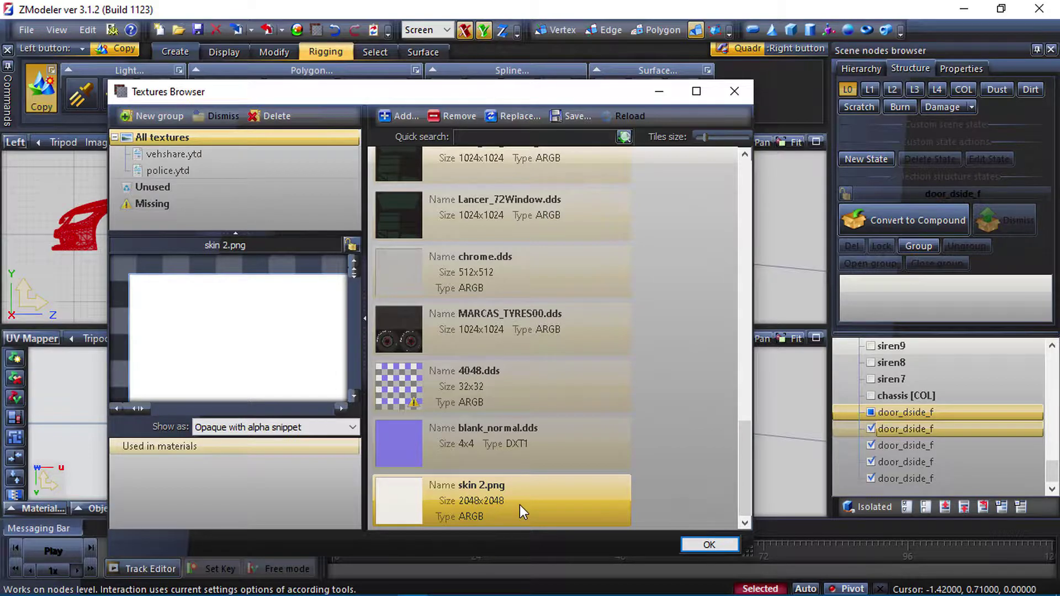
pyautogui.click(707, 545)
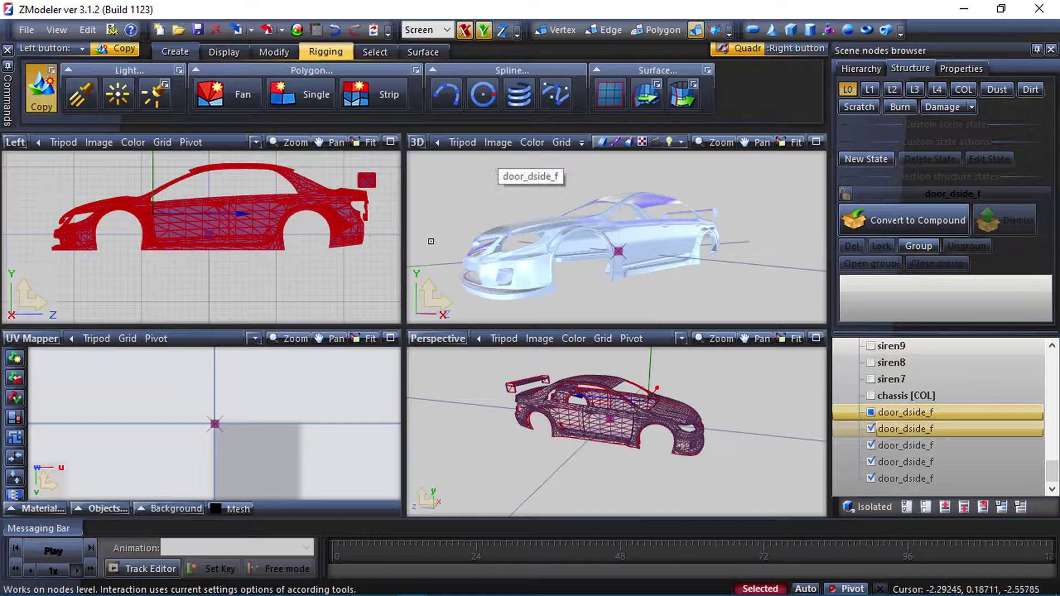
# - Duplicate the vehicle_generic_smallspecmap [PAINT:1] material in the Material Browser
pyautogui.click(298, 30)
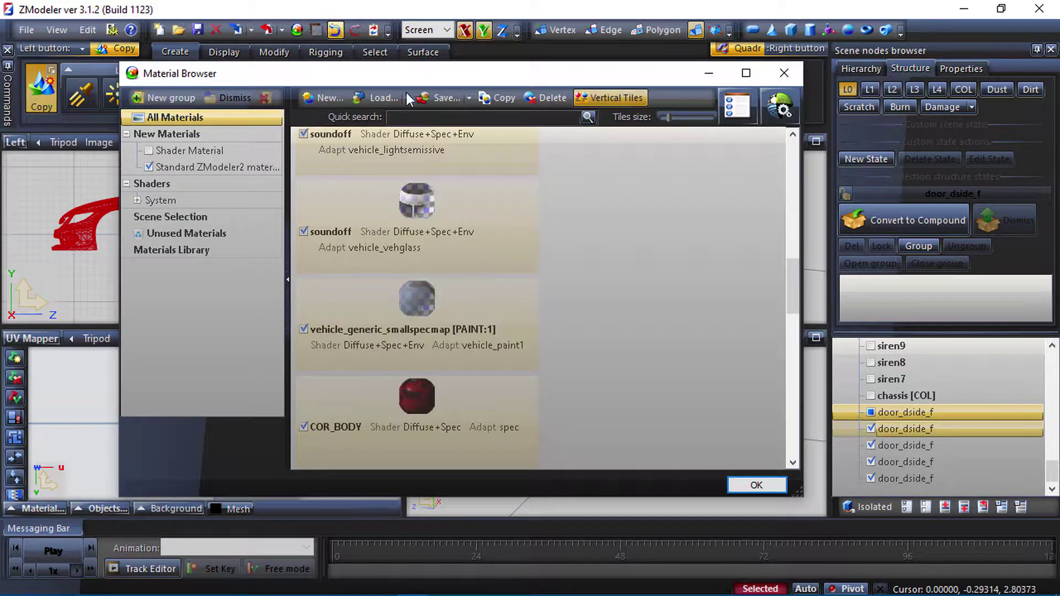
pyautogui.click(408, 316)
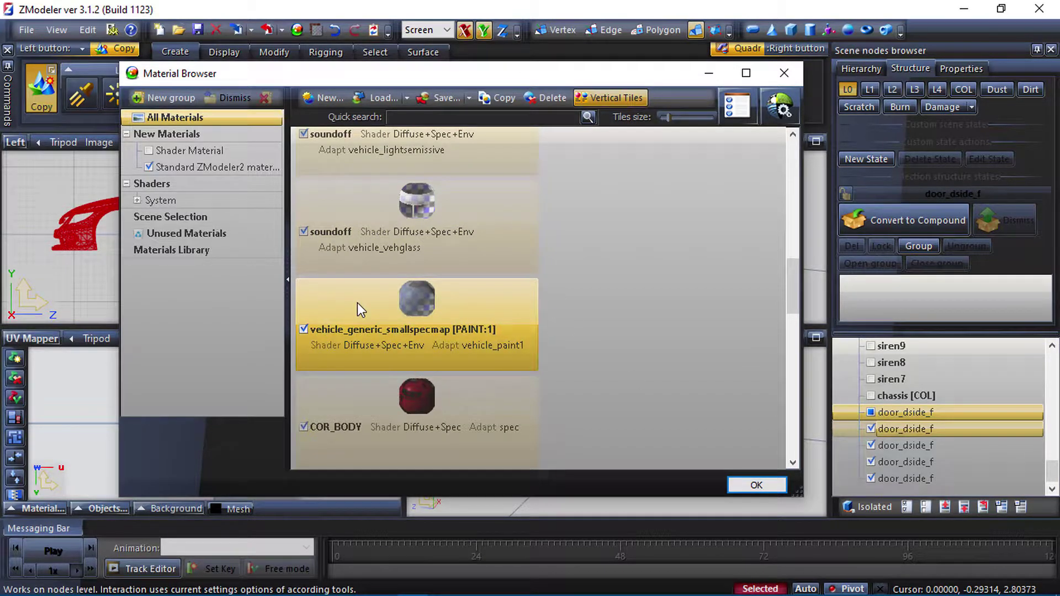
pyautogui.click(495, 98)
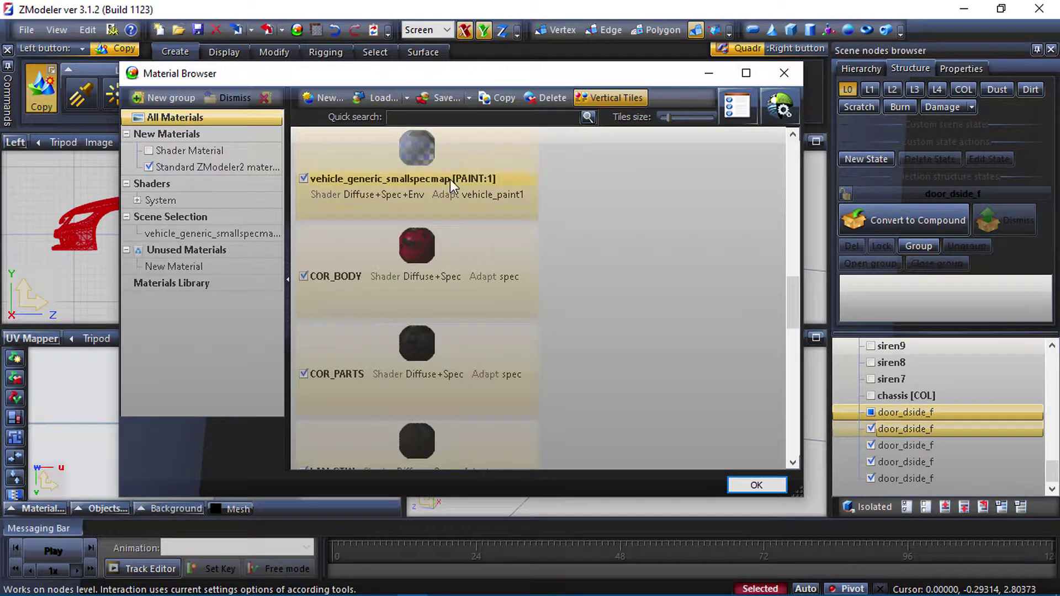
pyautogui.scroll(-5, 776, 450)
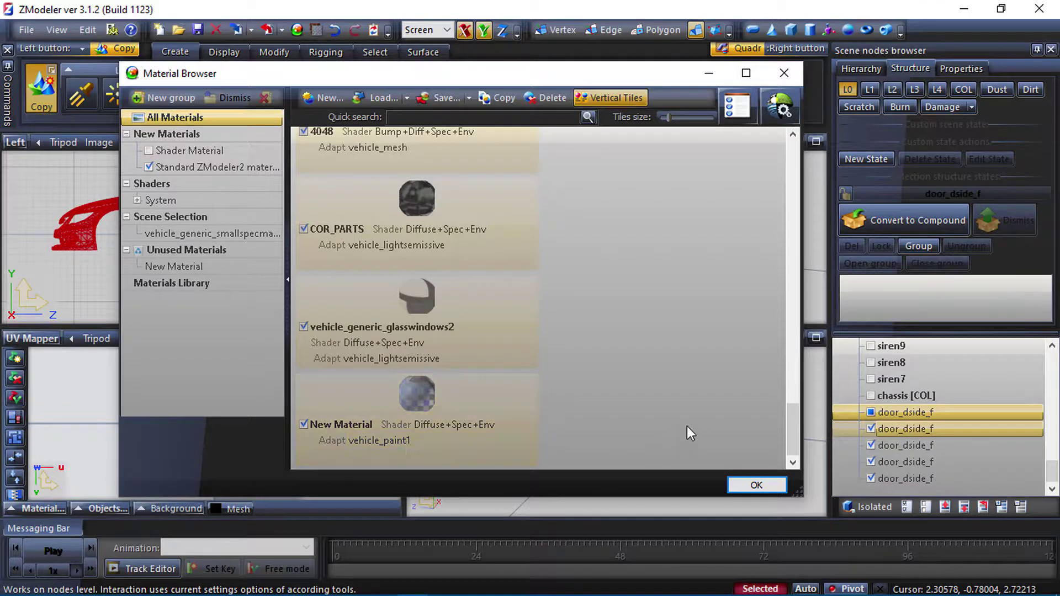
# - Copy the full name text of the original vehicle_generic_smallspecmap [PAINT:1] material to the clipboard
pyautogui.moveTo(792, 442); pyautogui.dragTo(807, 298)
pyautogui.click(472, 230)
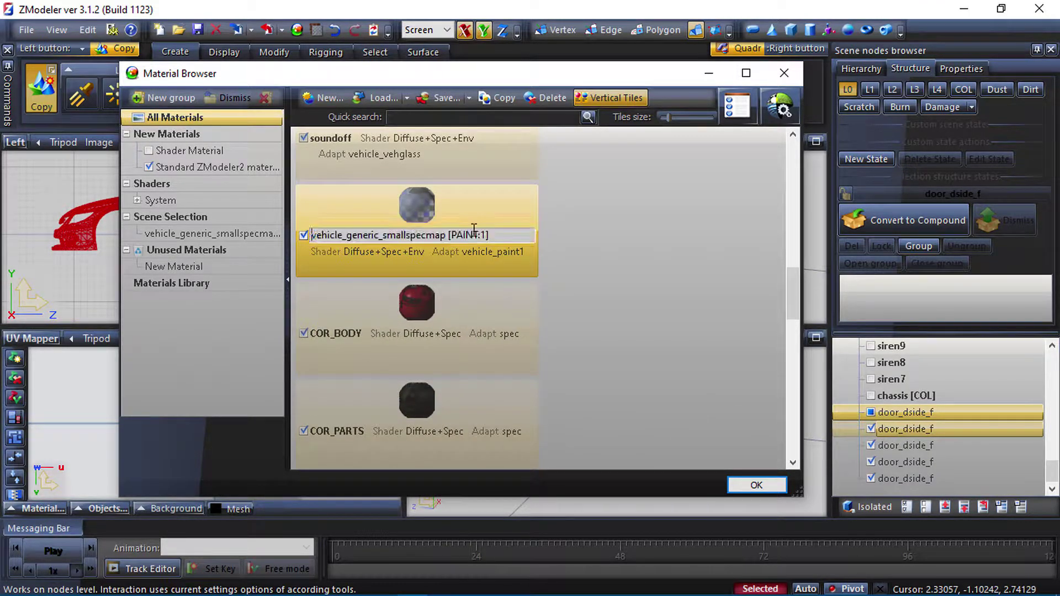
pyautogui.moveTo(505, 235); pyautogui.dragTo(289, 237)
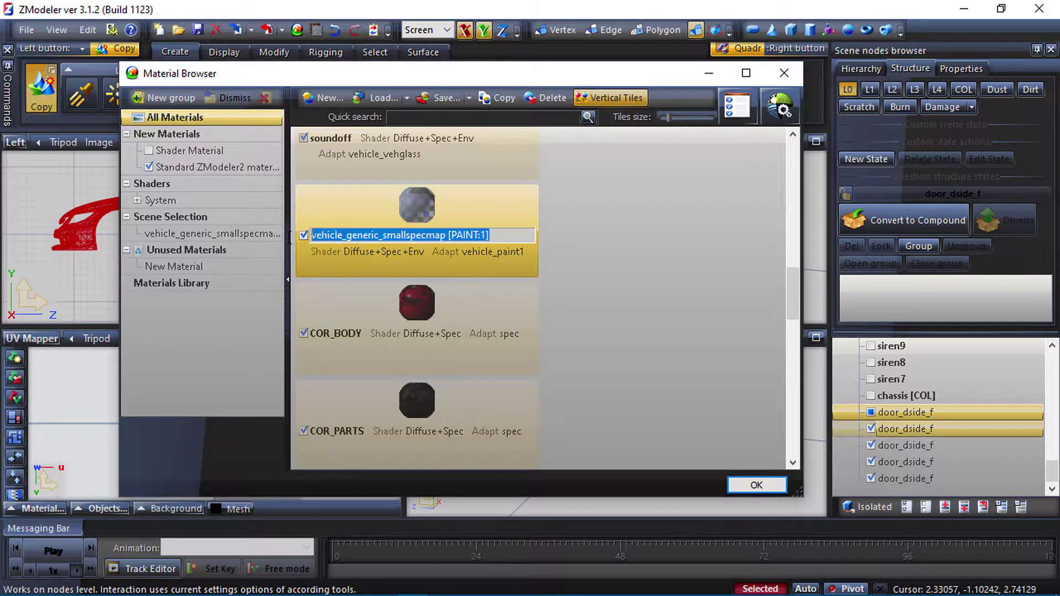
pyautogui.rightClick(392, 236)
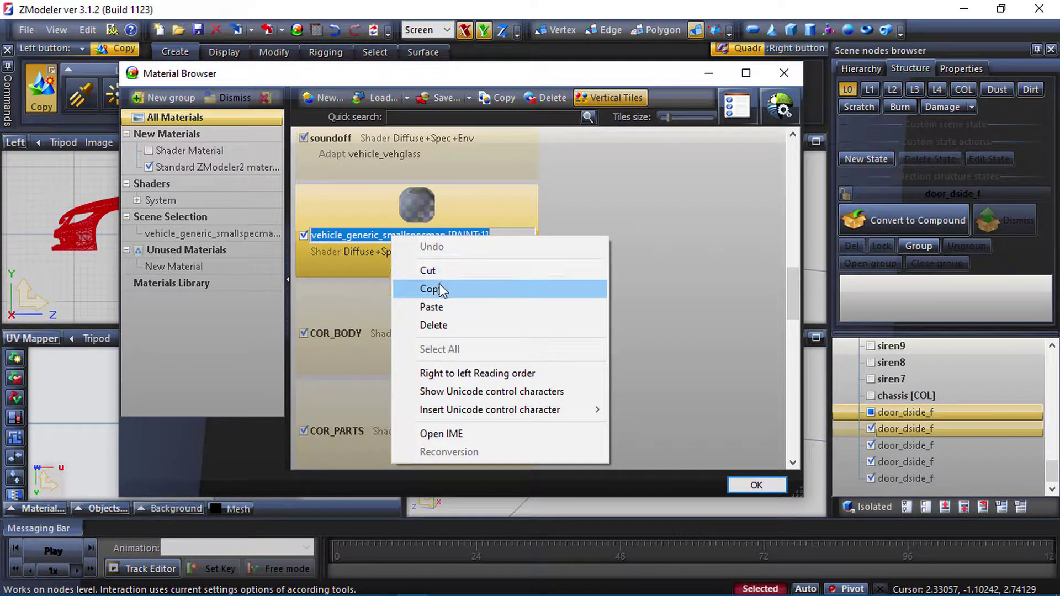
pyautogui.click(476, 289)
pyautogui.click(627, 263)
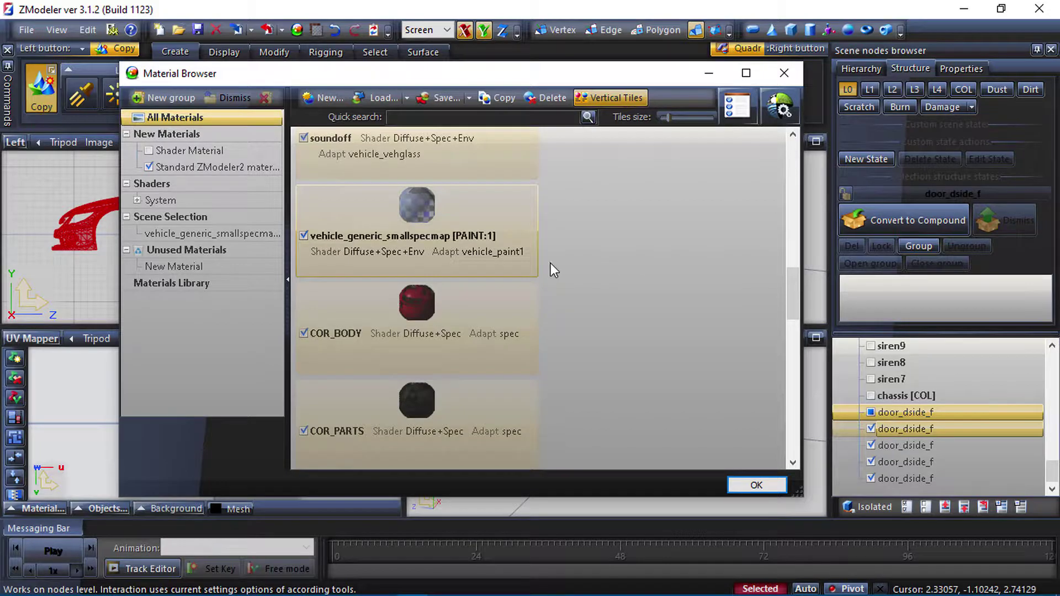
# - Rename the duplicated material at the end of the list as skin2vehicle_generic_smallspecmap [PAINT:2]
pyautogui.scroll(-5, 575, 347)
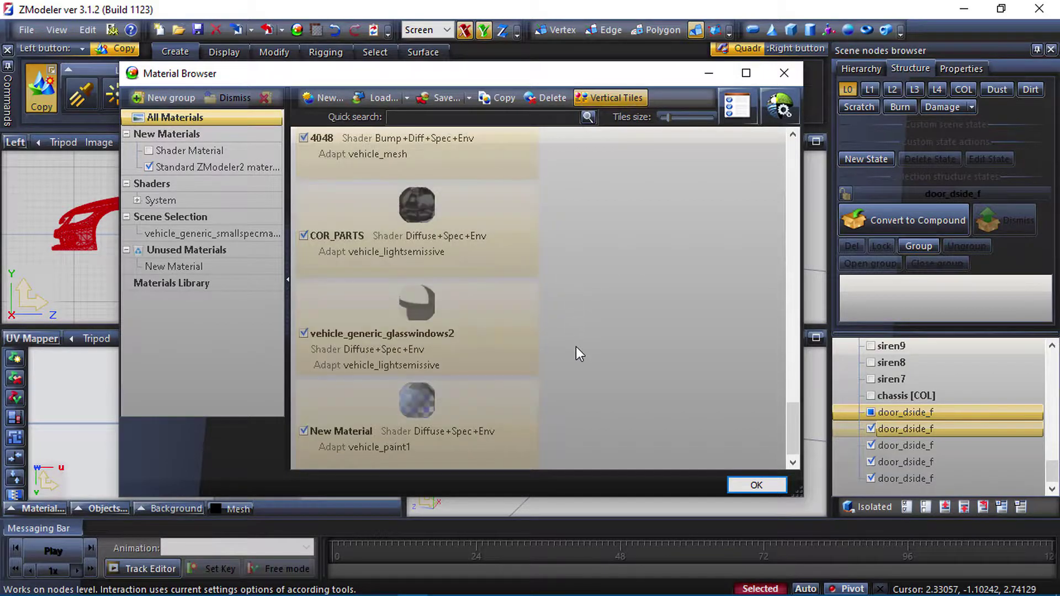
pyautogui.click(360, 423)
pyautogui.click(360, 423)
pyautogui.hotkey('shift', 'Left')
pyautogui.hotkey('shift', 'Left')
pyautogui.hotkey('shift', 'Left')
pyautogui.hotkey('shift', 'Left')
pyautogui.hotkey('shift', 'Left')
pyautogui.hotkey('shift', 'Left')
pyautogui.hotkey('shift', 'Left')
pyautogui.hotkey('shift', 'Left')
pyautogui.hotkey('shift', 'Left')
pyautogui.hotkey('shift', 'Left')
pyautogui.hotkey('shift', 'Left')
pyautogui.hotkey('shift', 'Left')
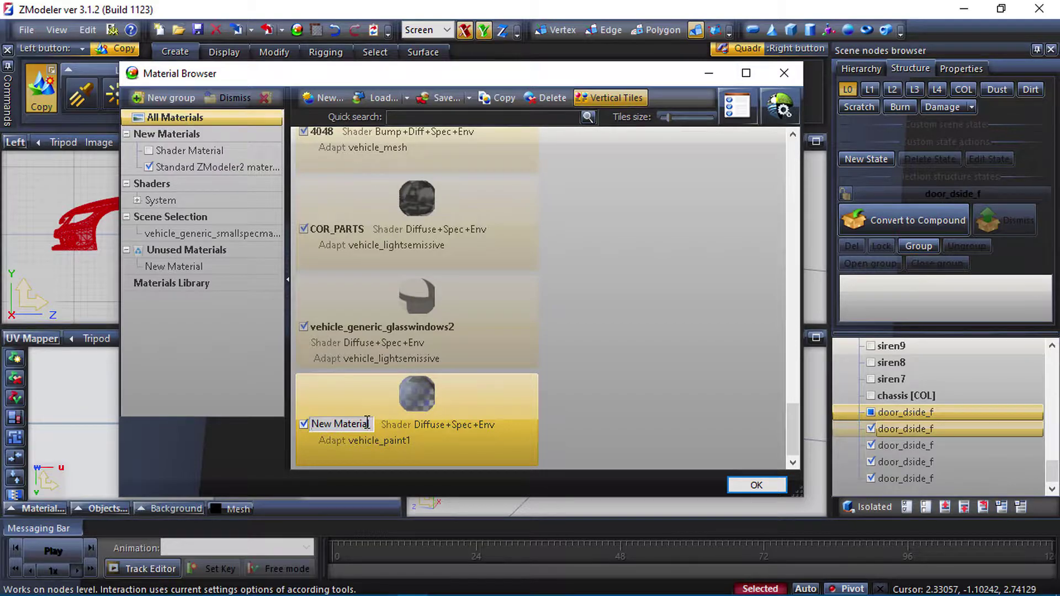
pyautogui.press('BackSpace')
pyautogui.write('skin2')
pyautogui.hotkey('ctrl', 'v')
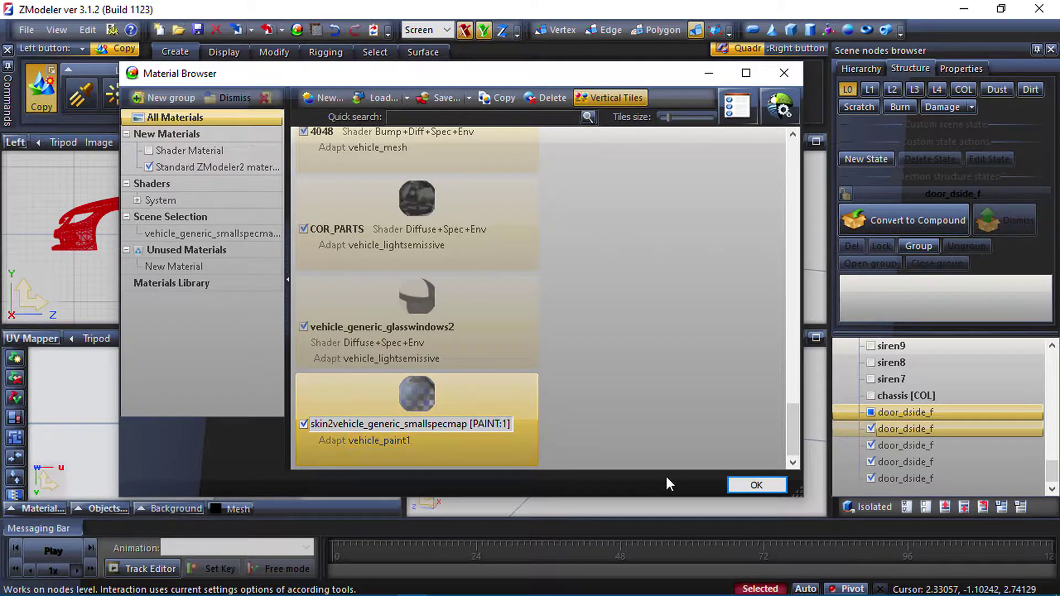
pyautogui.press('Left')
pyautogui.press('BackSpace')
pyautogui.write('2')
pyautogui.click(600, 380)
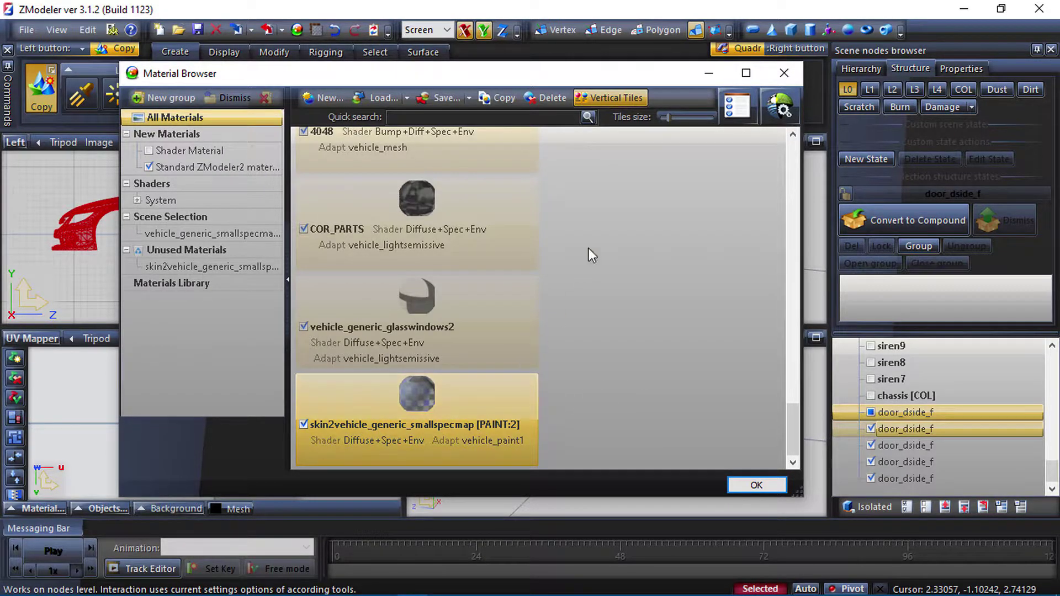
# - Set the new PAINT:2 material's DETAIL texture map to skin 2.png and replace the scene selection's vehicle_generic_smallspecmap material with it
pyautogui.click(739, 106)
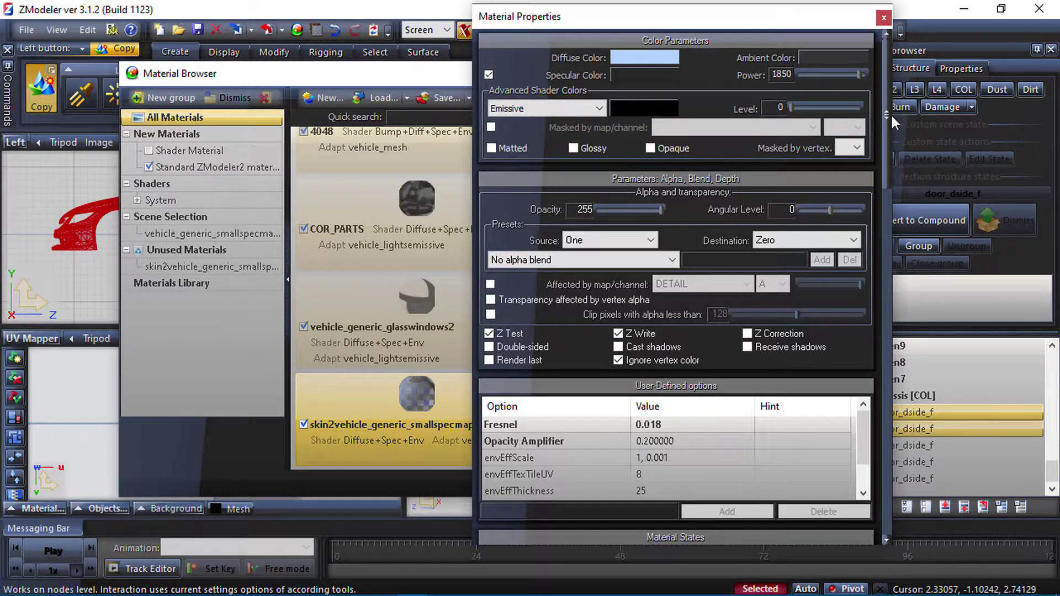
pyautogui.moveTo(887, 114); pyautogui.dragTo(886, 282)
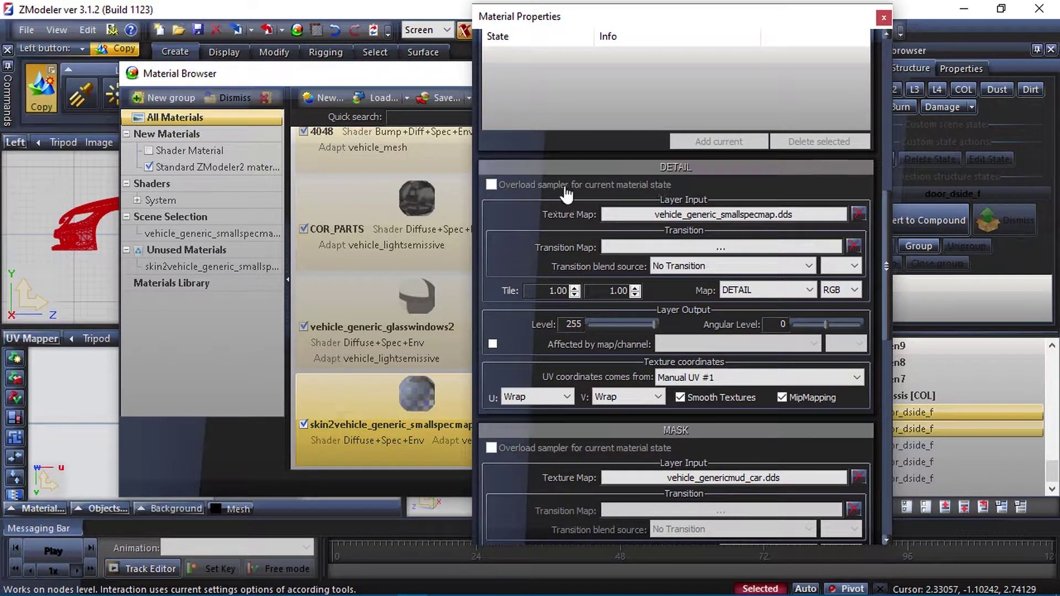
pyautogui.click(705, 215)
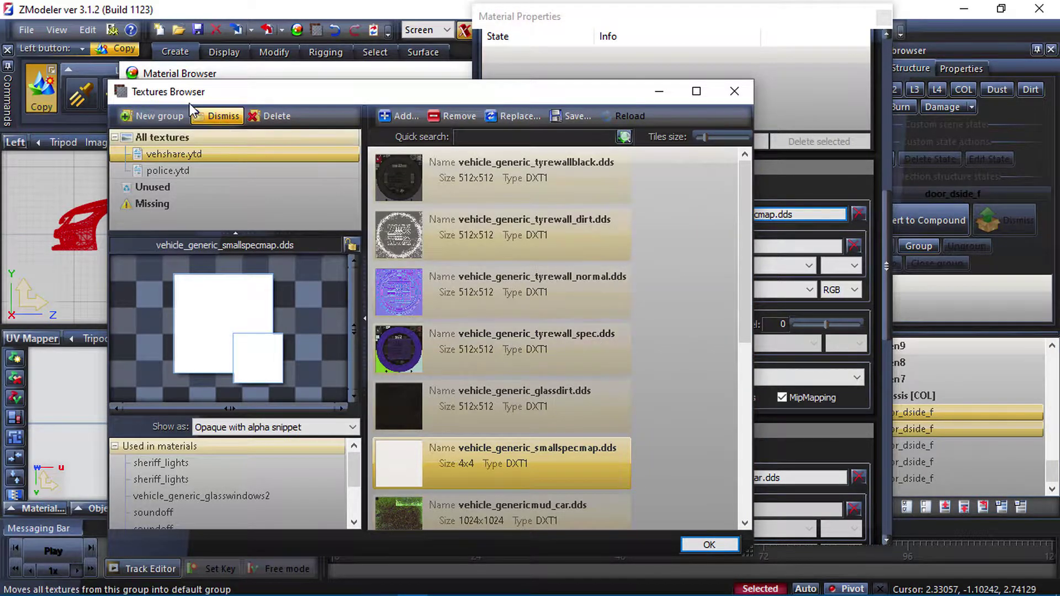
pyautogui.click(173, 139)
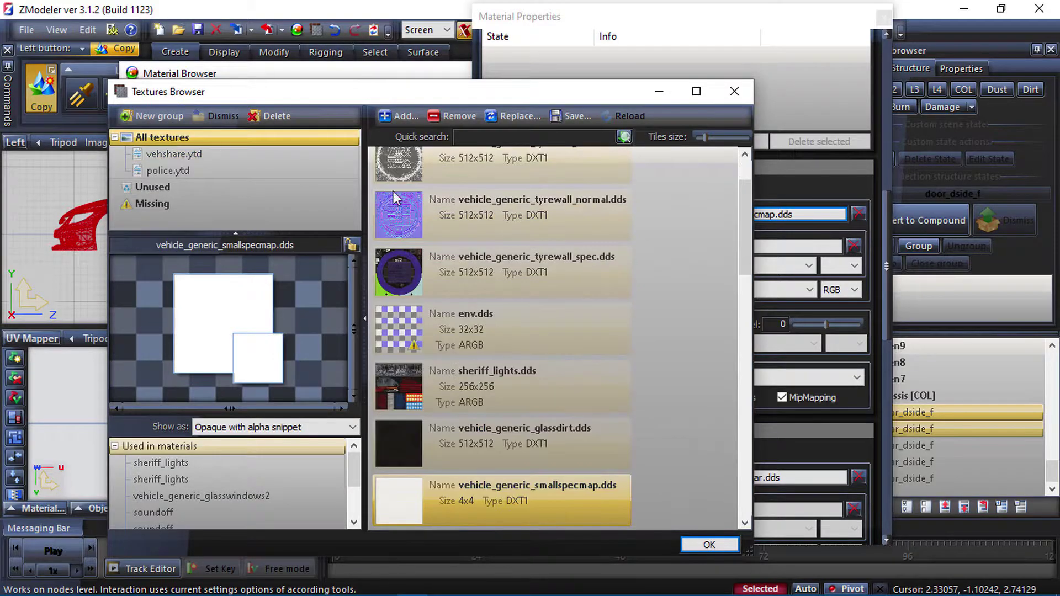
pyautogui.click(744, 323)
pyautogui.moveTo(743, 326); pyautogui.dragTo(742, 472)
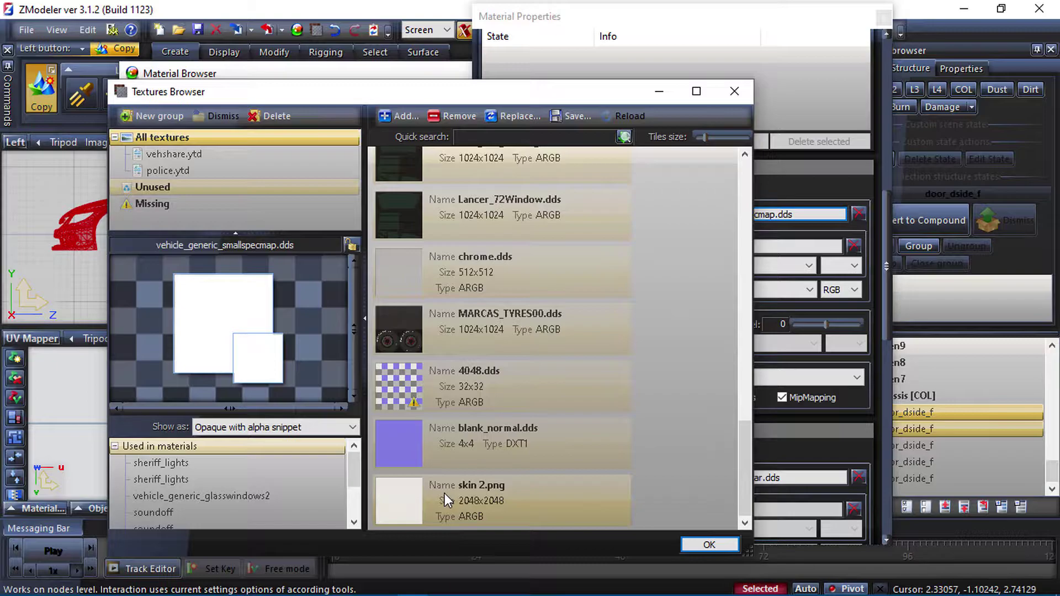
pyautogui.click(425, 495)
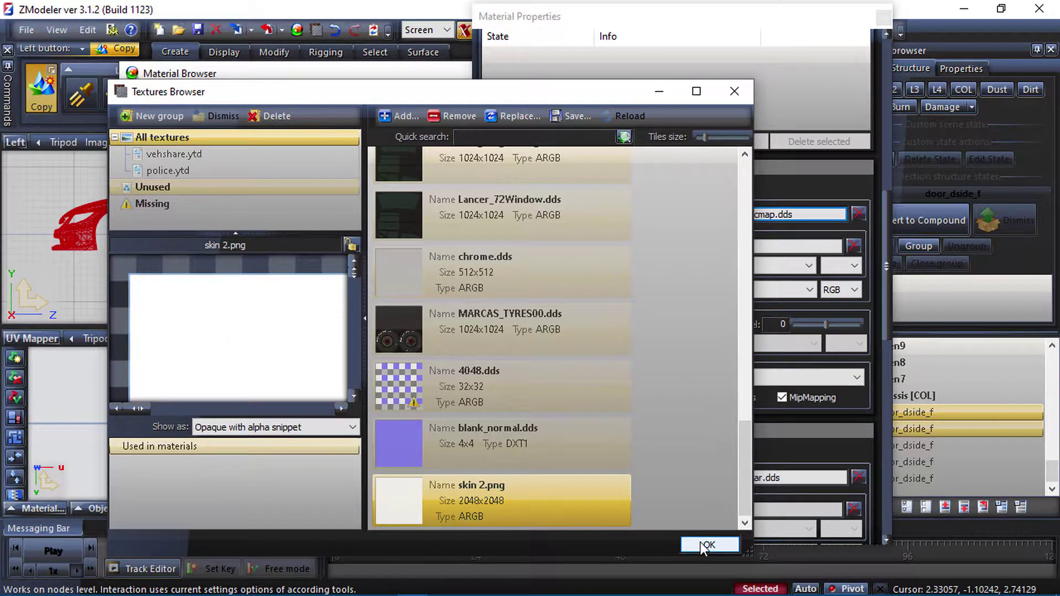
pyautogui.click(705, 545)
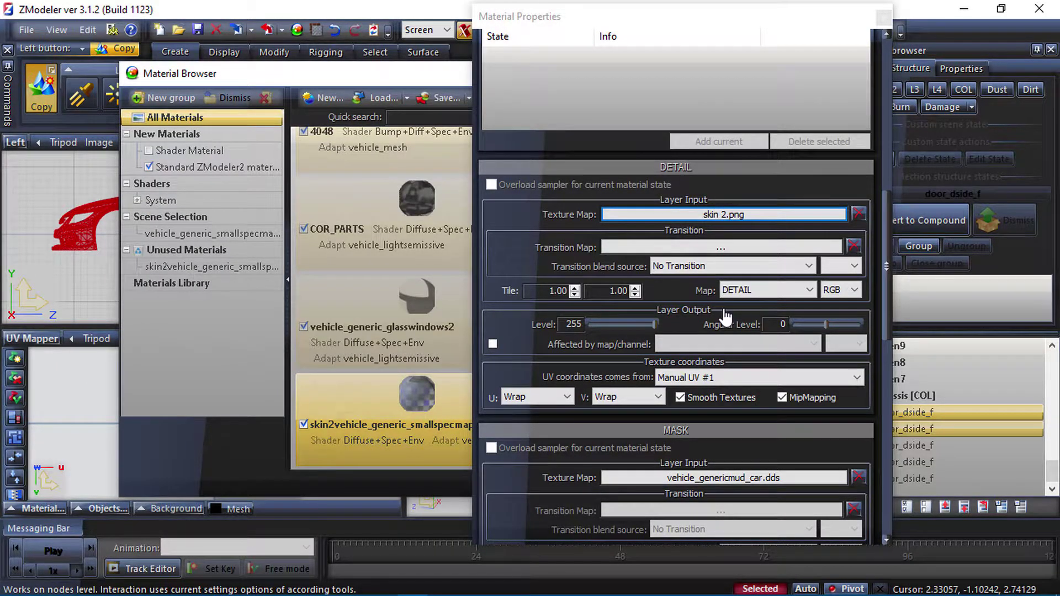
pyautogui.click(709, 12)
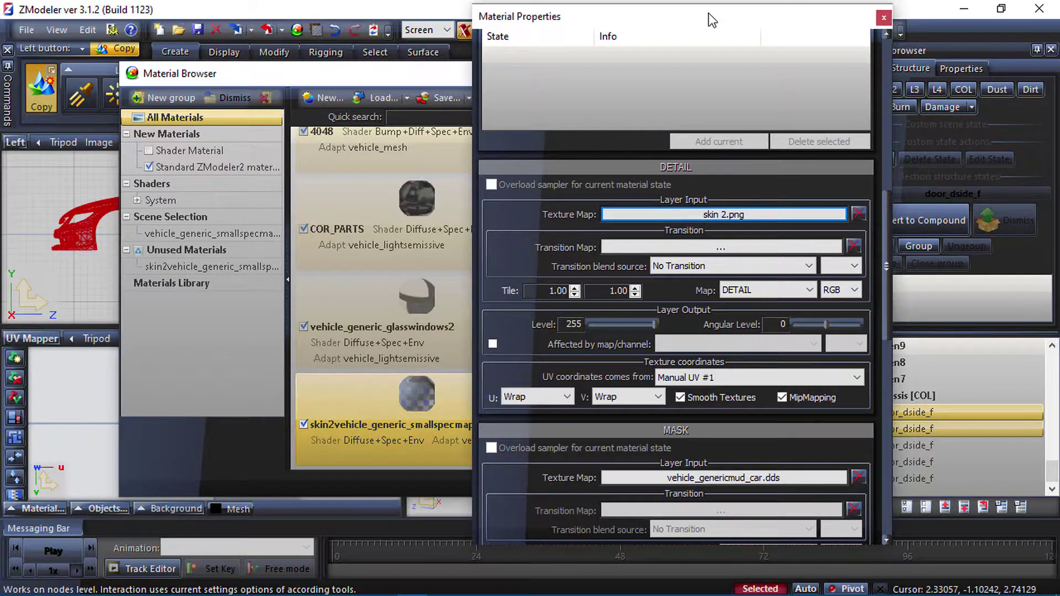
pyautogui.click(885, 18)
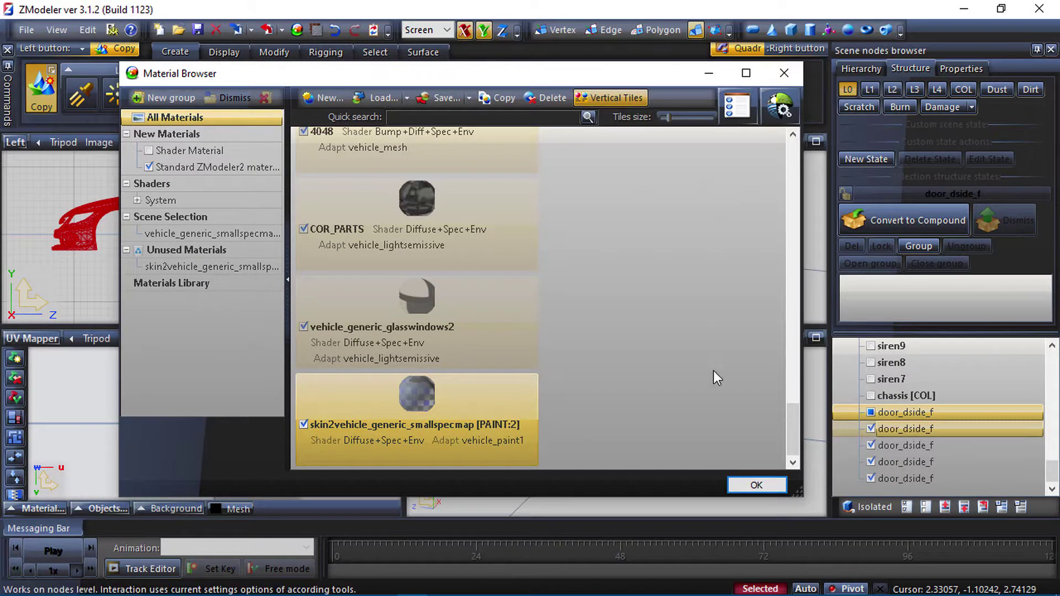
pyautogui.moveTo(455, 385); pyautogui.dragTo(181, 228)
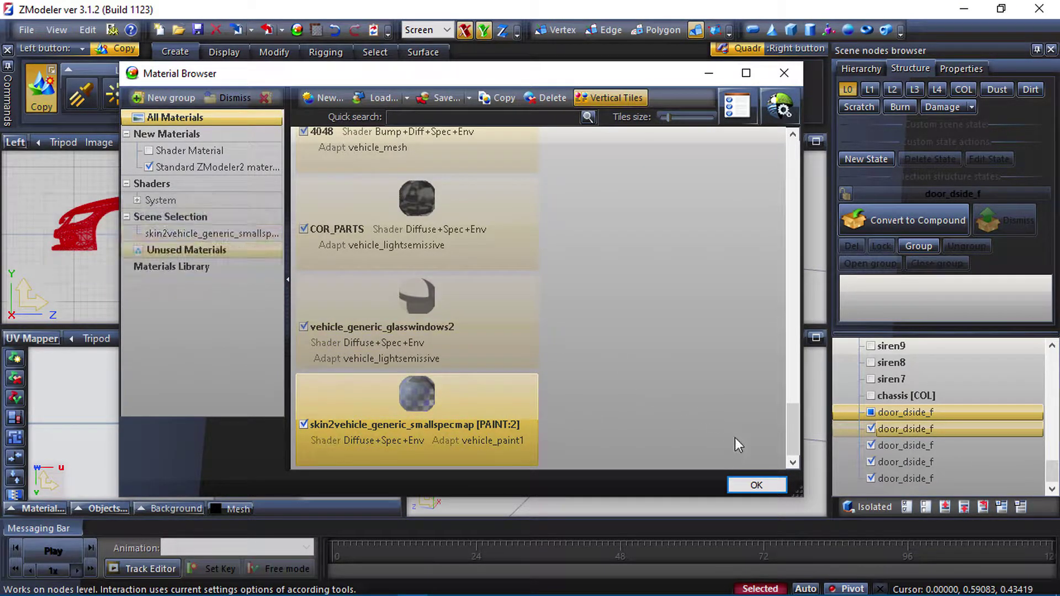
pyautogui.click(757, 485)
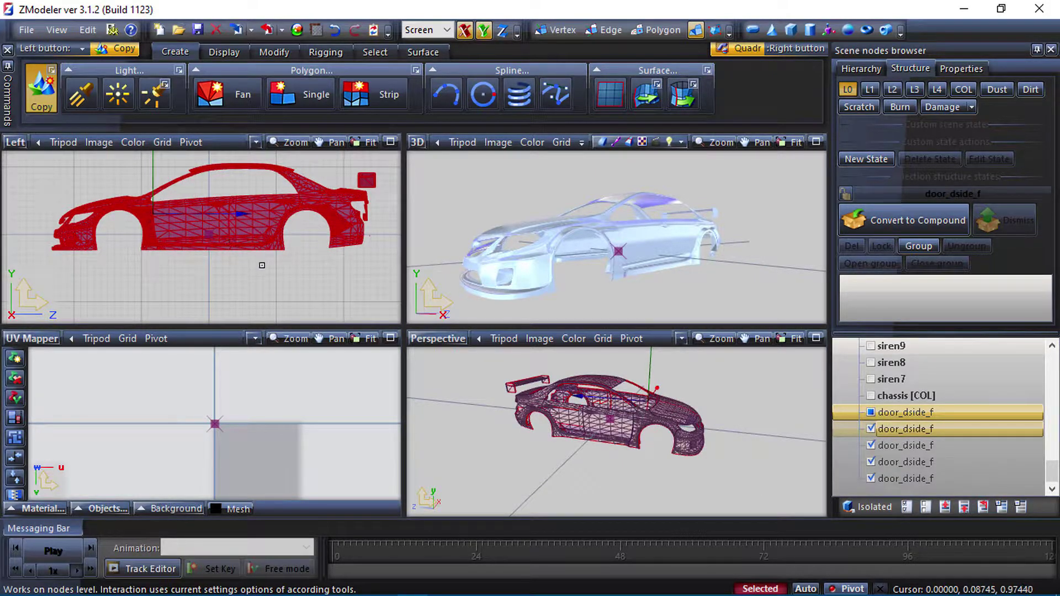
# - Generate new UV mapping for the selected body parts from viewport XY, forcing it onto the skin2vehicle_generic_smallspecmap [PAINT:2] material
pyautogui.rightClick(219, 214)
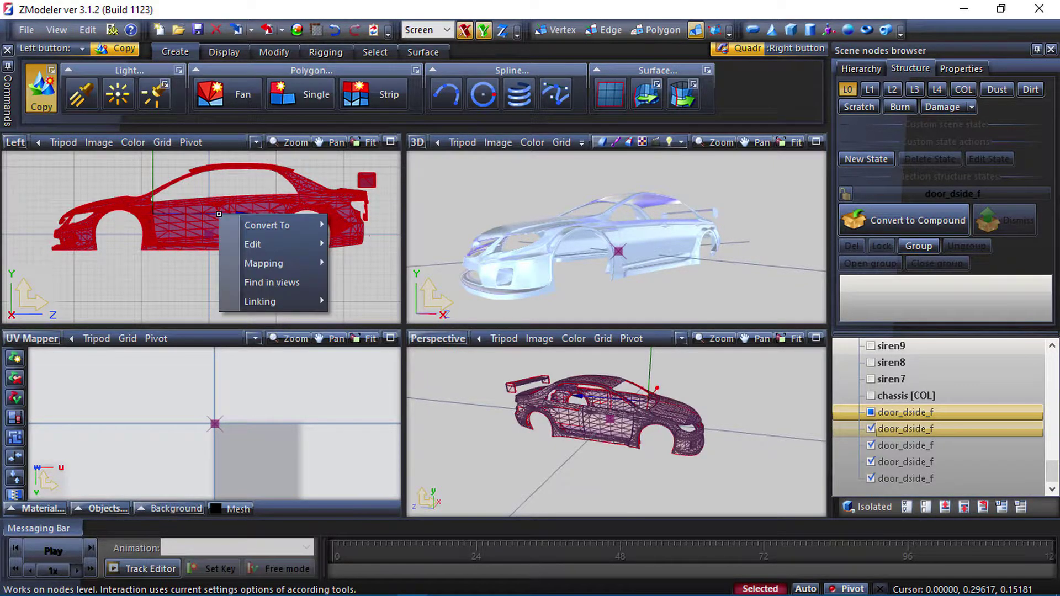
pyautogui.moveTo(290, 264)
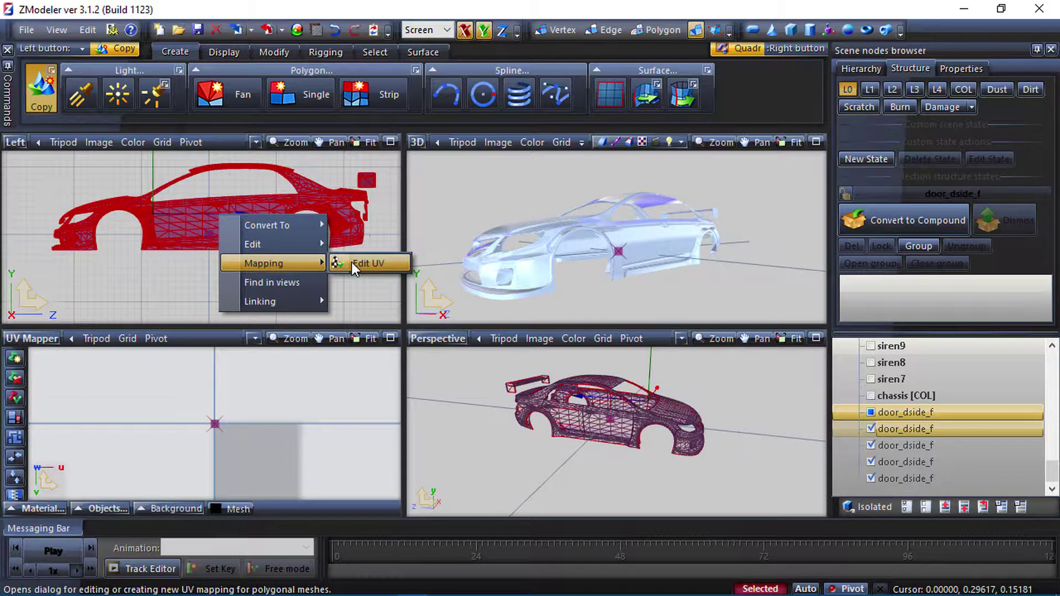
pyautogui.click(352, 263)
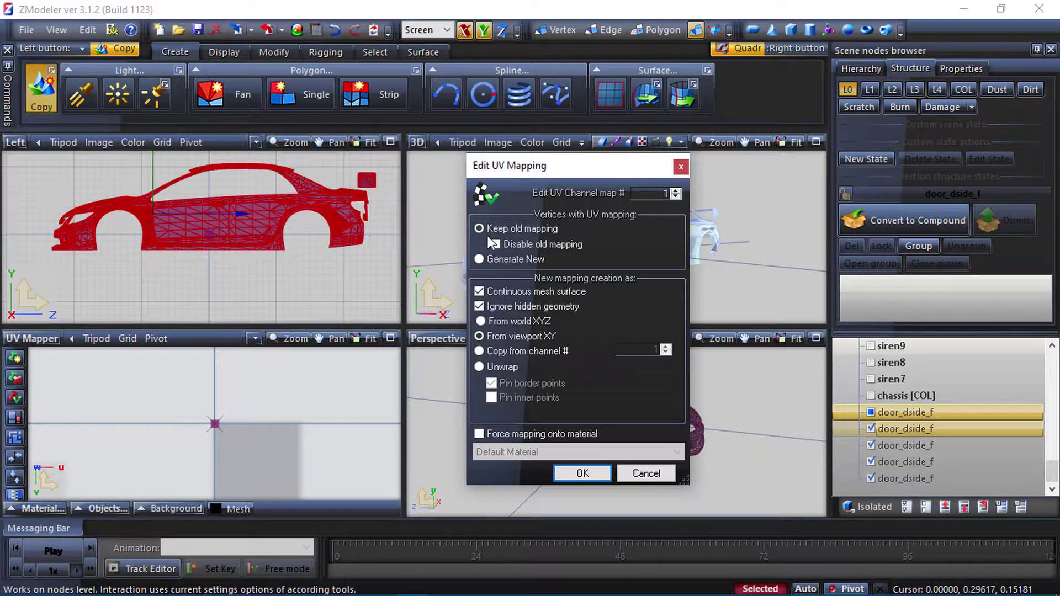
pyautogui.click(479, 259)
pyautogui.click(479, 434)
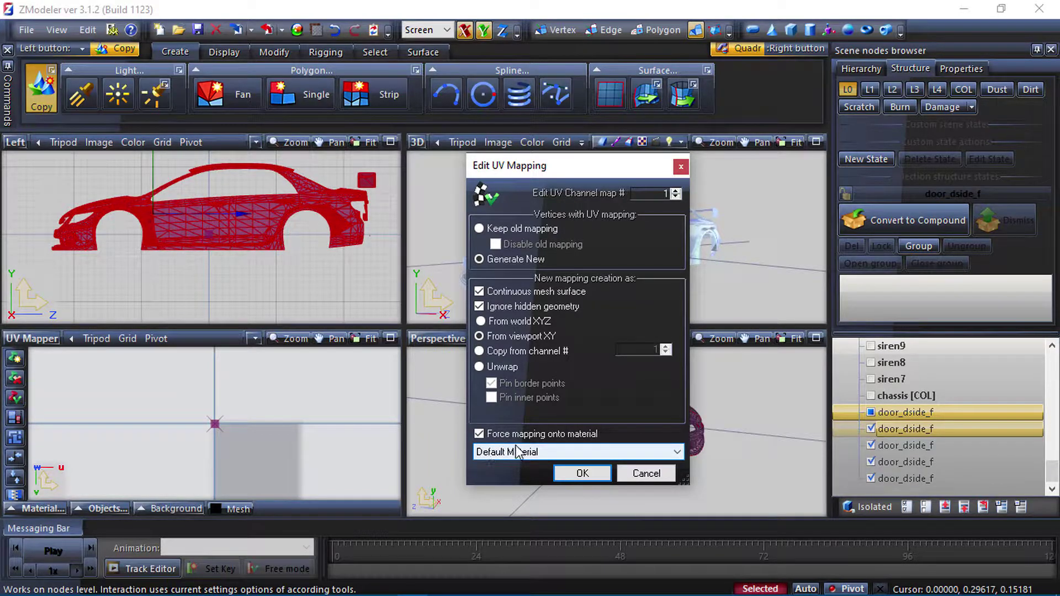
pyautogui.click(546, 452)
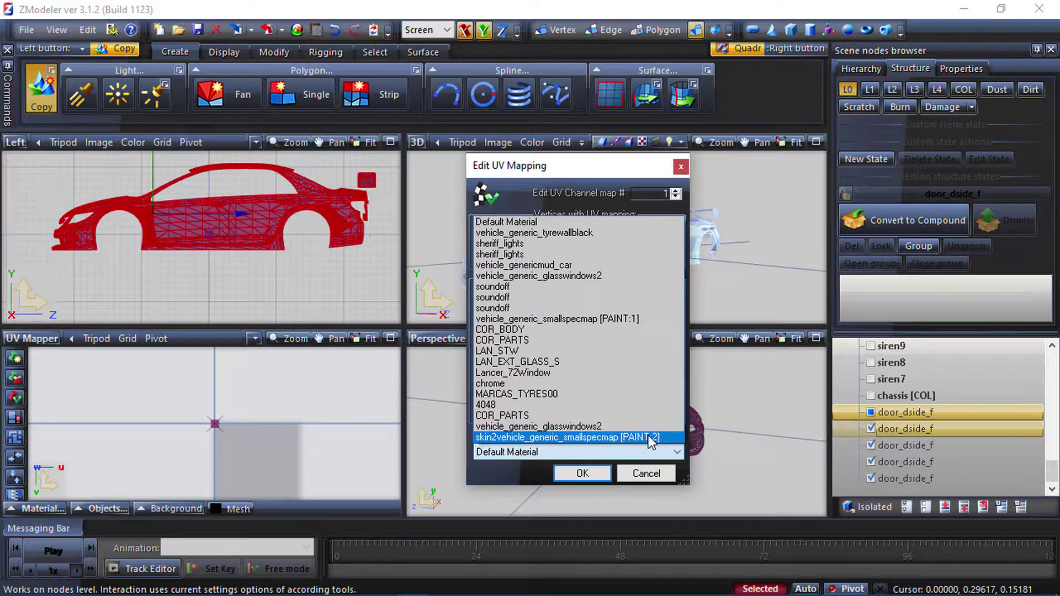
pyautogui.click(639, 437)
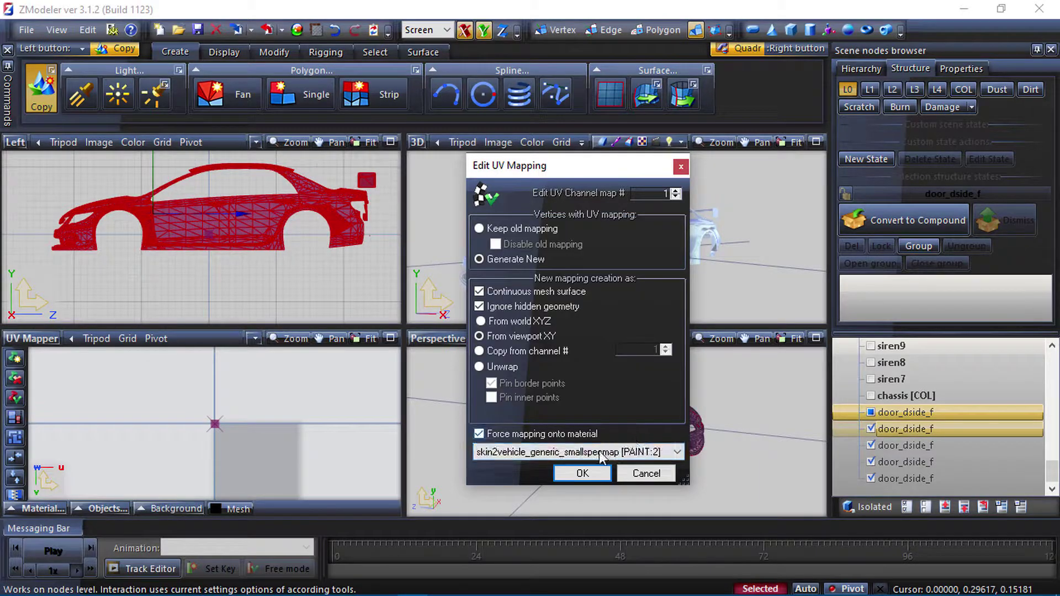
pyautogui.click(581, 475)
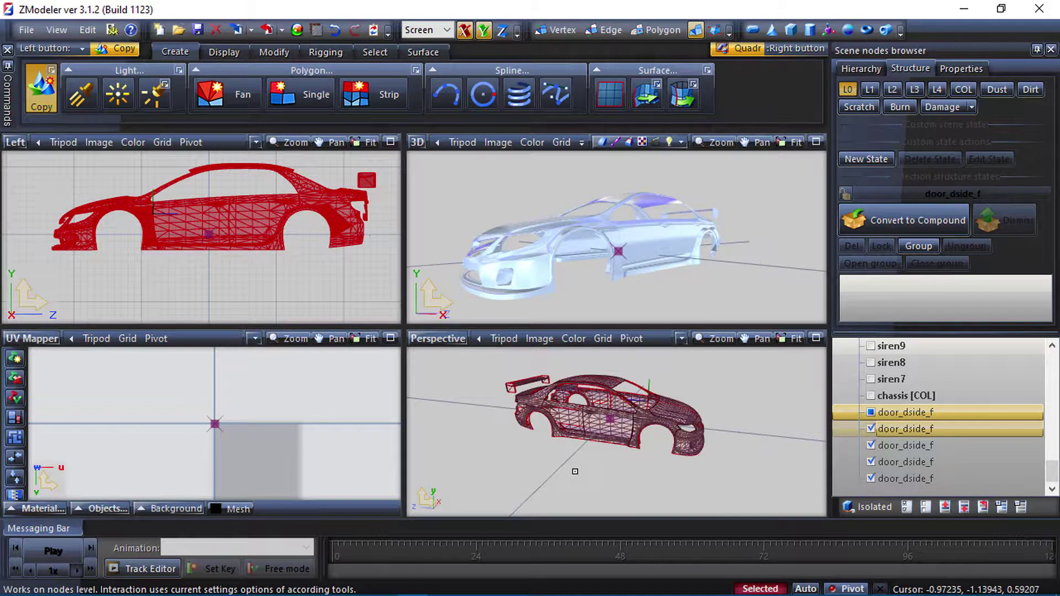
# - Show the skin2 material's UVs in the UV Mapper, select the whole car-side layout, and move it outside the texture square, below and right
pyautogui.click(45, 509)
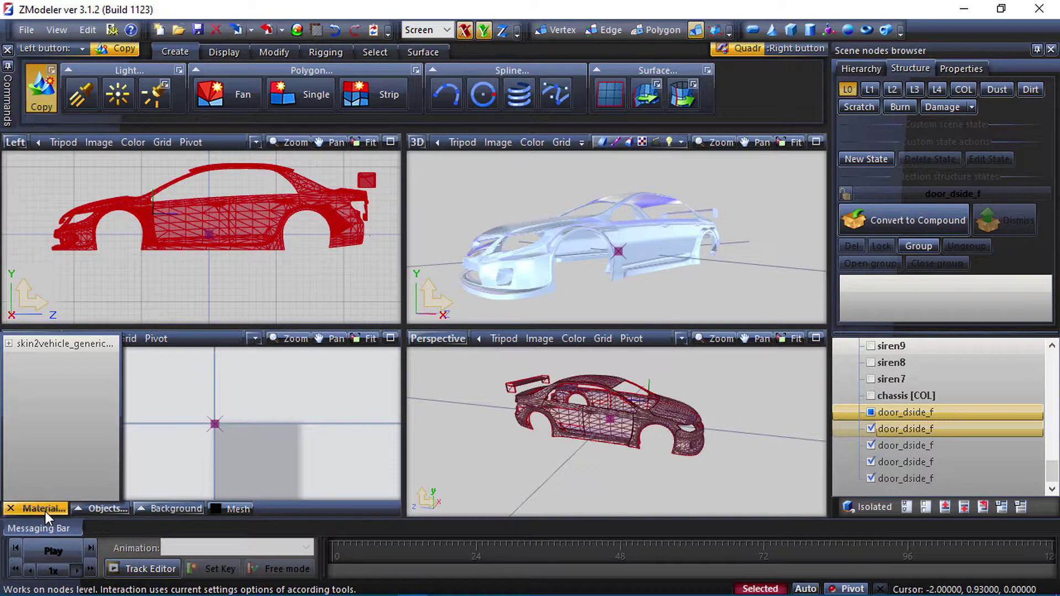
pyautogui.click(65, 345)
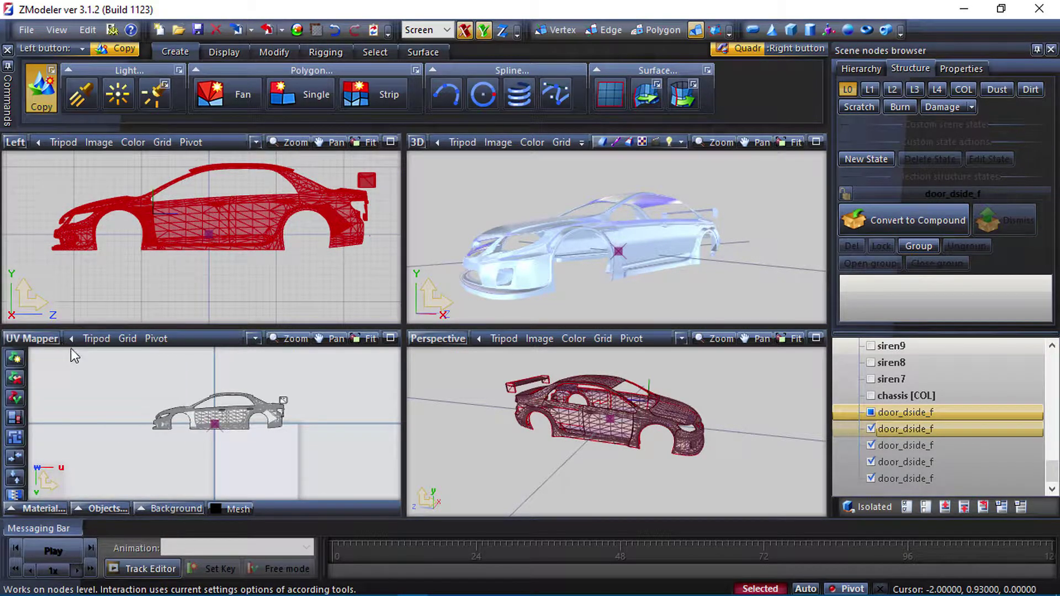
pyautogui.click(390, 340)
pyautogui.moveTo(562, 372); pyautogui.dragTo(351, 278)
pyautogui.click(290, 49)
pyautogui.click(296, 89)
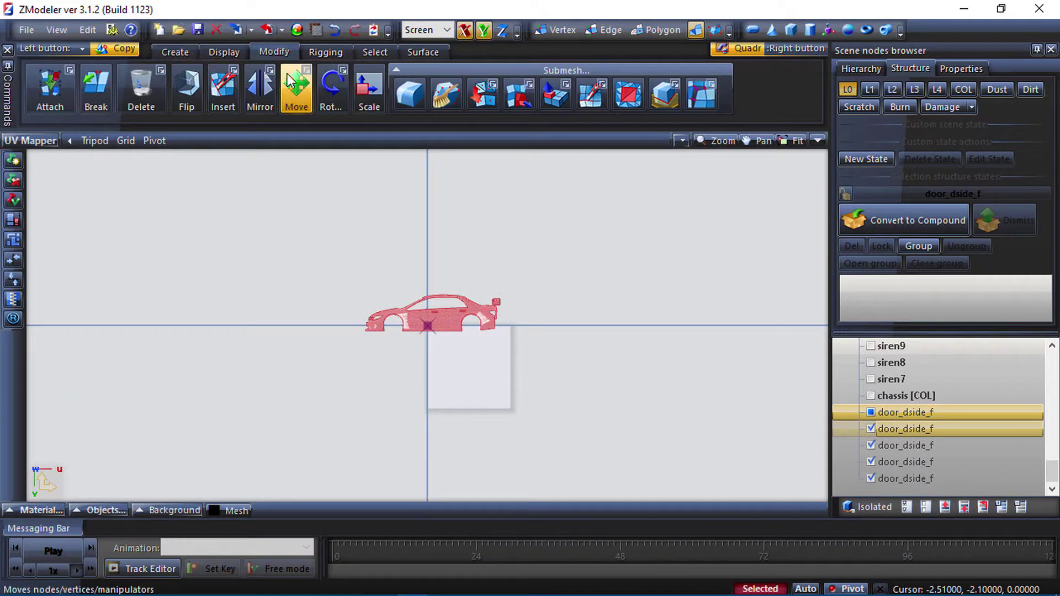
pyautogui.moveTo(518, 348); pyautogui.dragTo(624, 436)
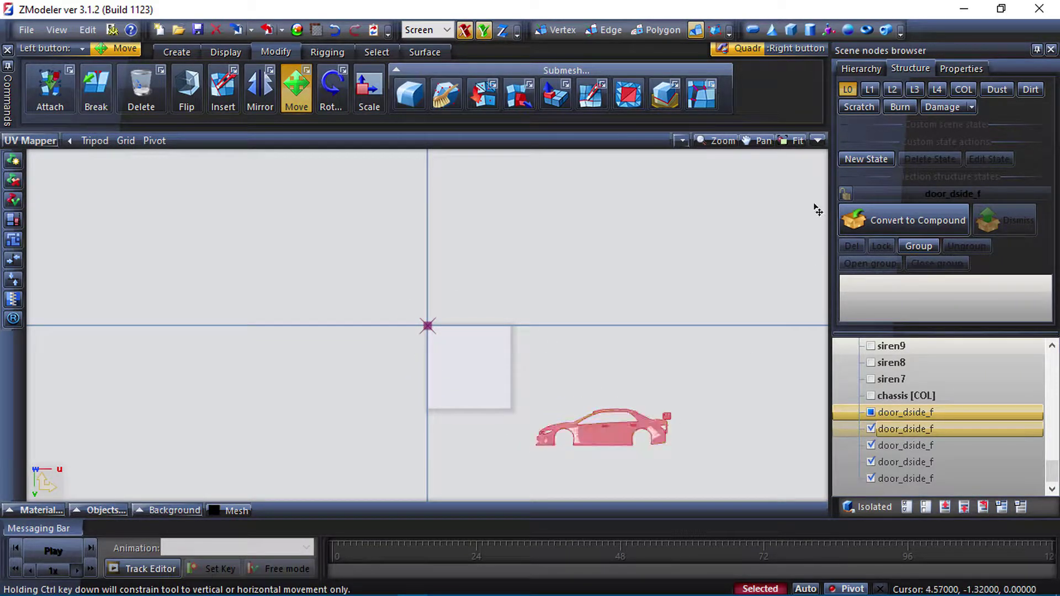
pyautogui.click(818, 141)
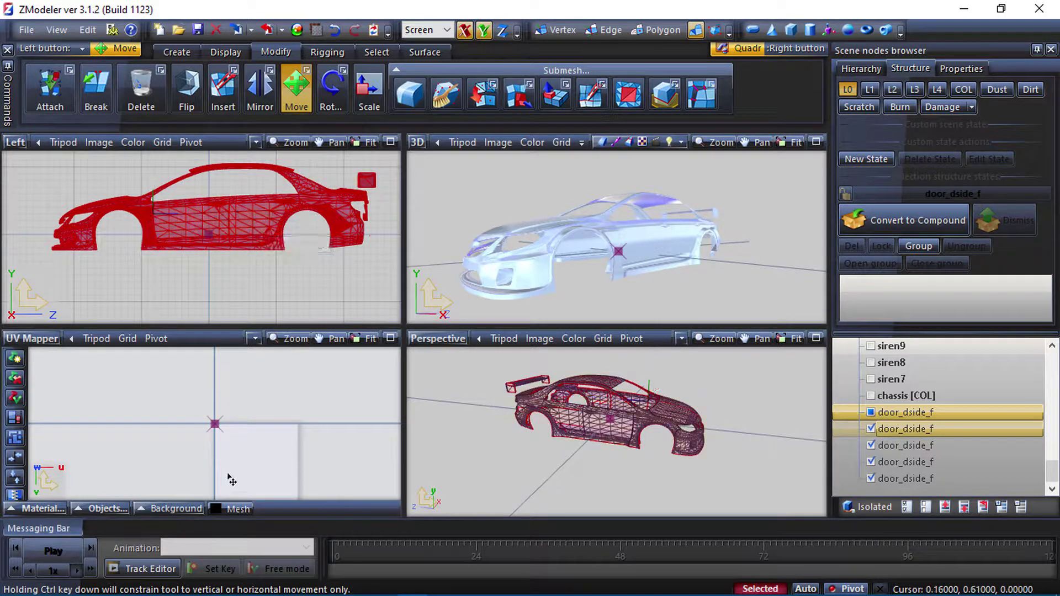
# - Disable the other door_dside_f nodes, keep only the second one enabled, and select its body mesh in the Left view
pyautogui.click(871, 428)
pyautogui.click(871, 446)
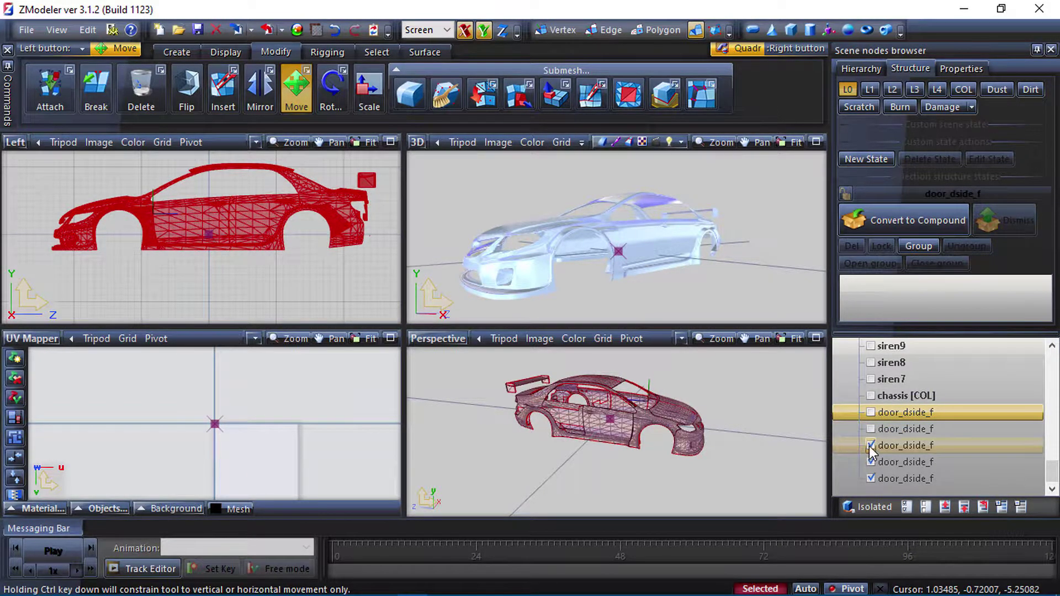
pyautogui.click(870, 460)
pyautogui.click(871, 477)
pyautogui.click(871, 429)
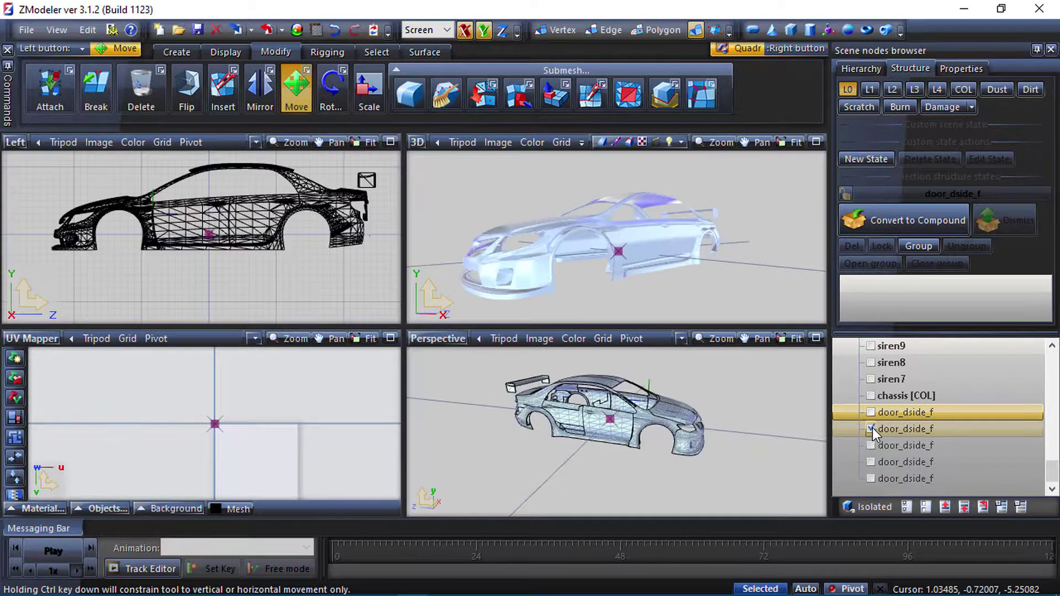
pyautogui.scroll(-1, 290, 278)
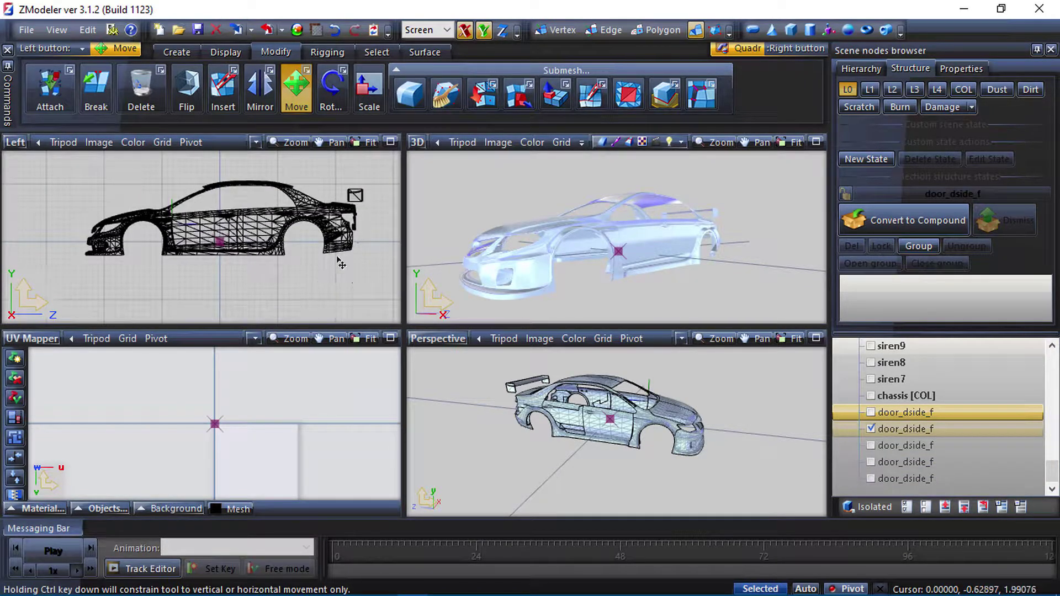
pyautogui.moveTo(376, 303); pyautogui.dragTo(53, 164)
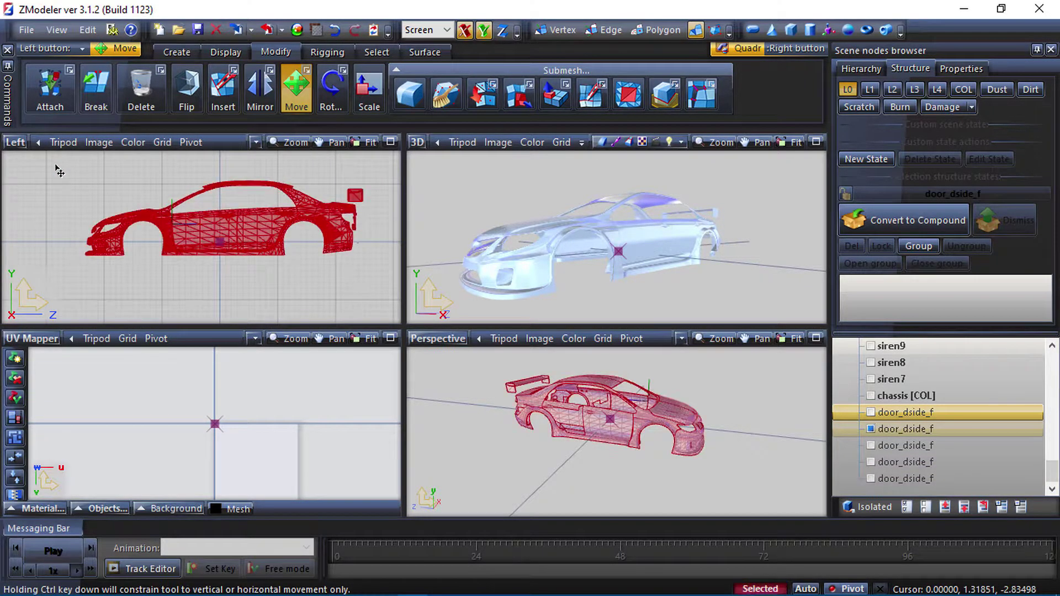
pyautogui.click(370, 55)
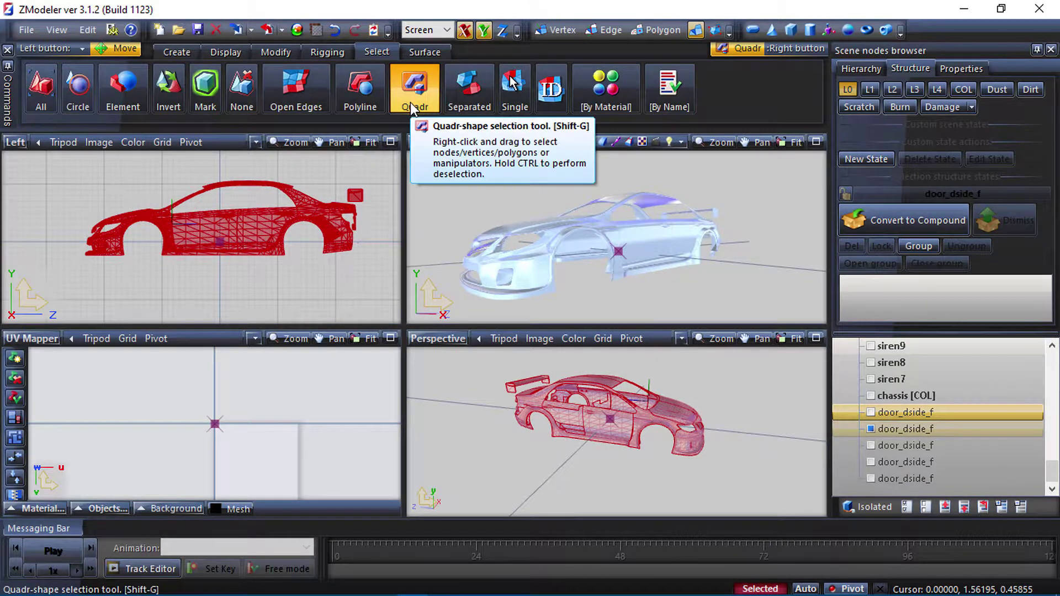
pyautogui.rightClick(218, 231)
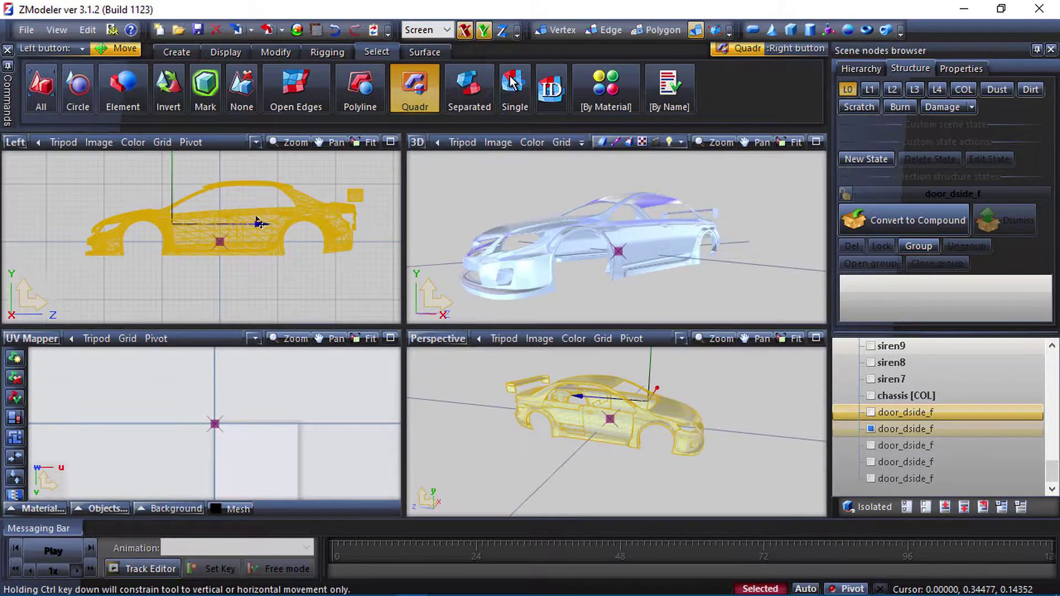
pyautogui.rightClick(219, 231)
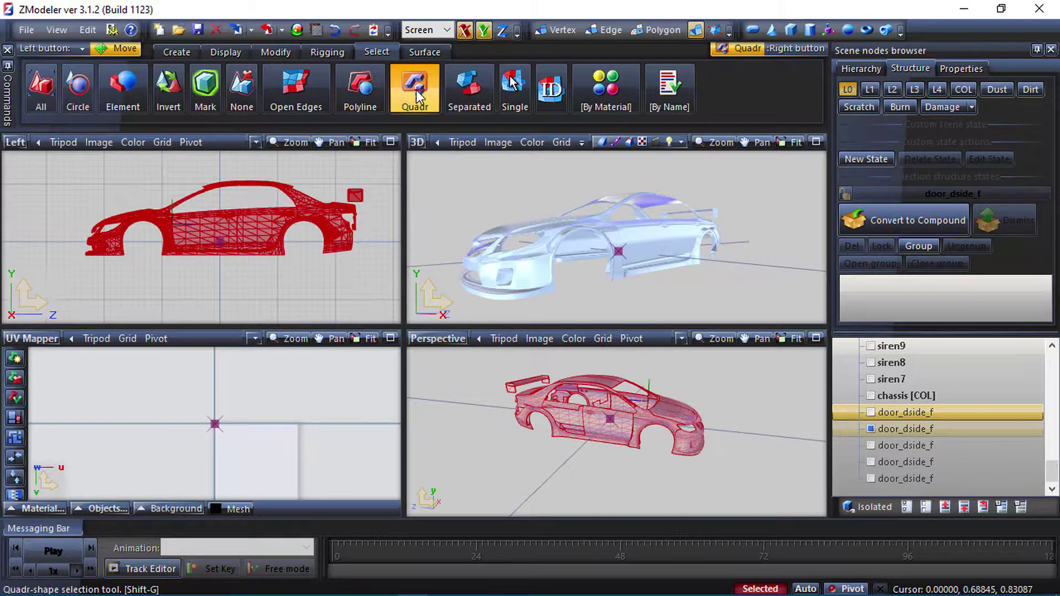
pyautogui.click(274, 52)
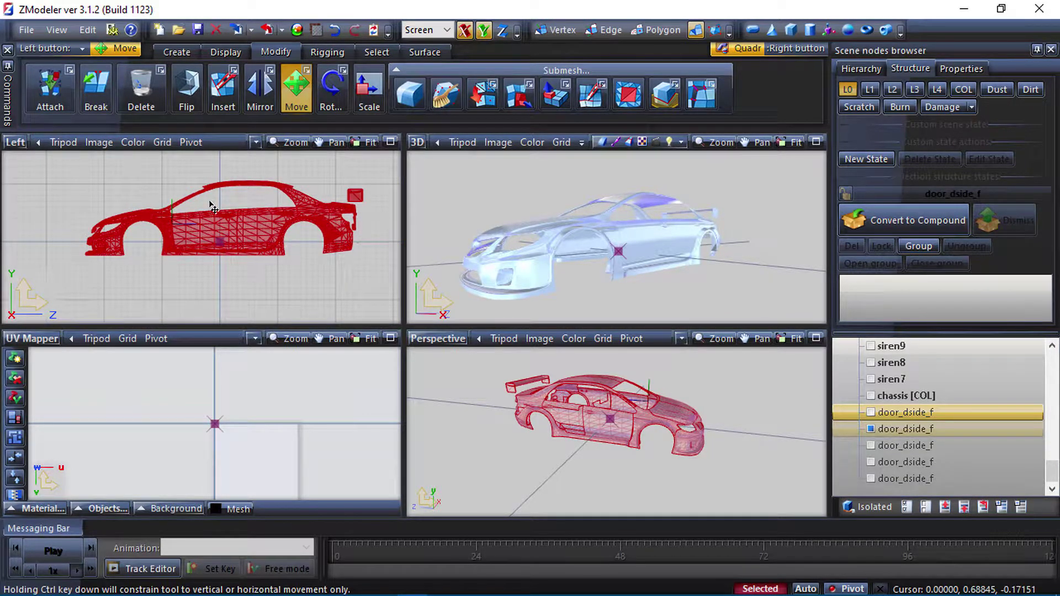
pyautogui.scroll(2, 213, 208)
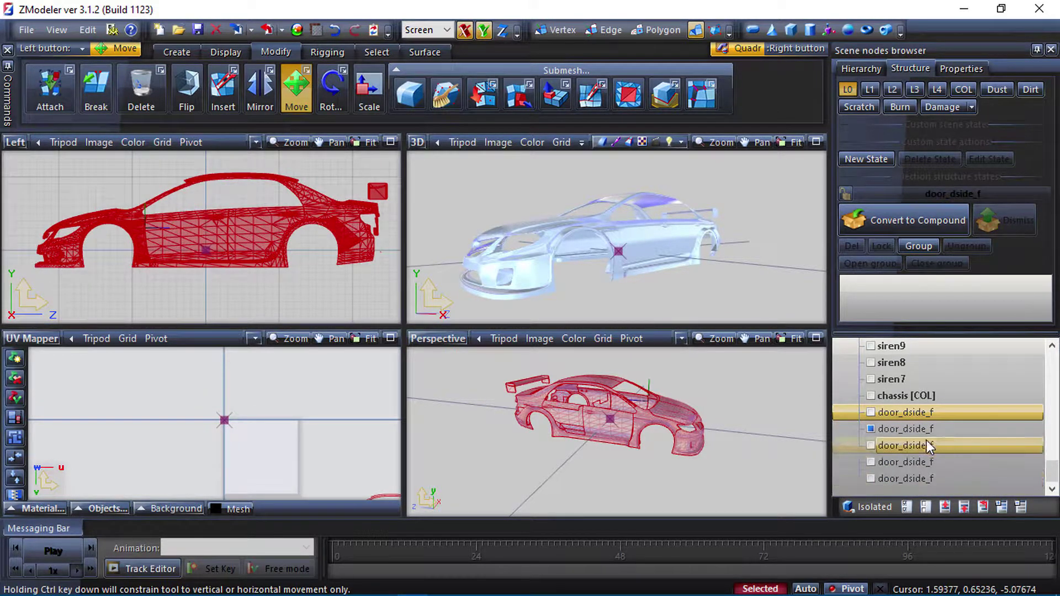
# - Generate new UV mapping for the body mesh from the Right viewport's XY, forced onto the skin2vehicle_generic_smallspecmap [PAINT:2] material
pyautogui.click(14, 142)
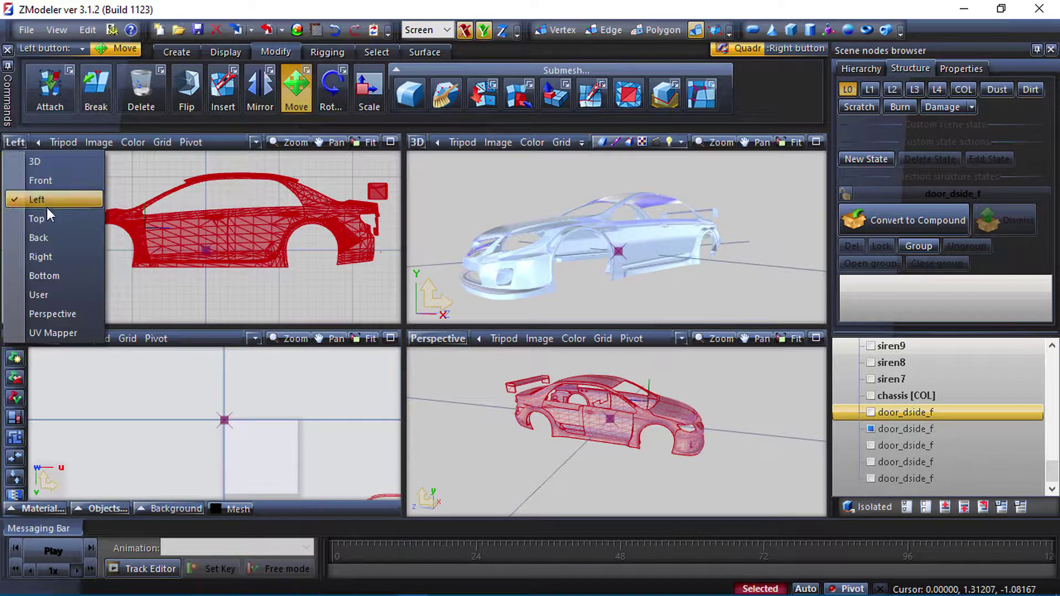
pyautogui.click(44, 255)
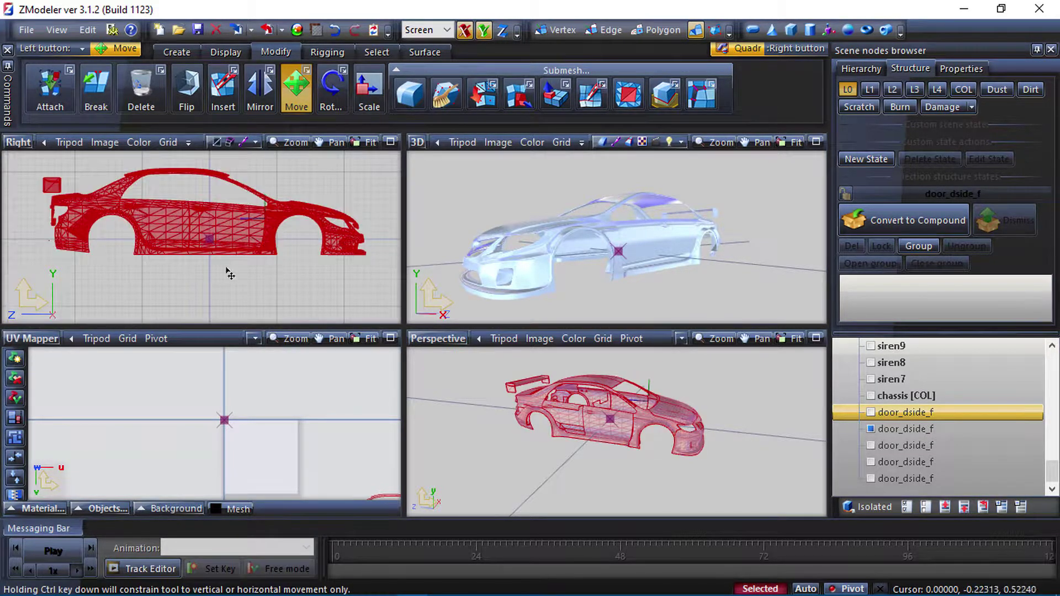
pyautogui.click(210, 238)
pyautogui.rightClick(214, 212)
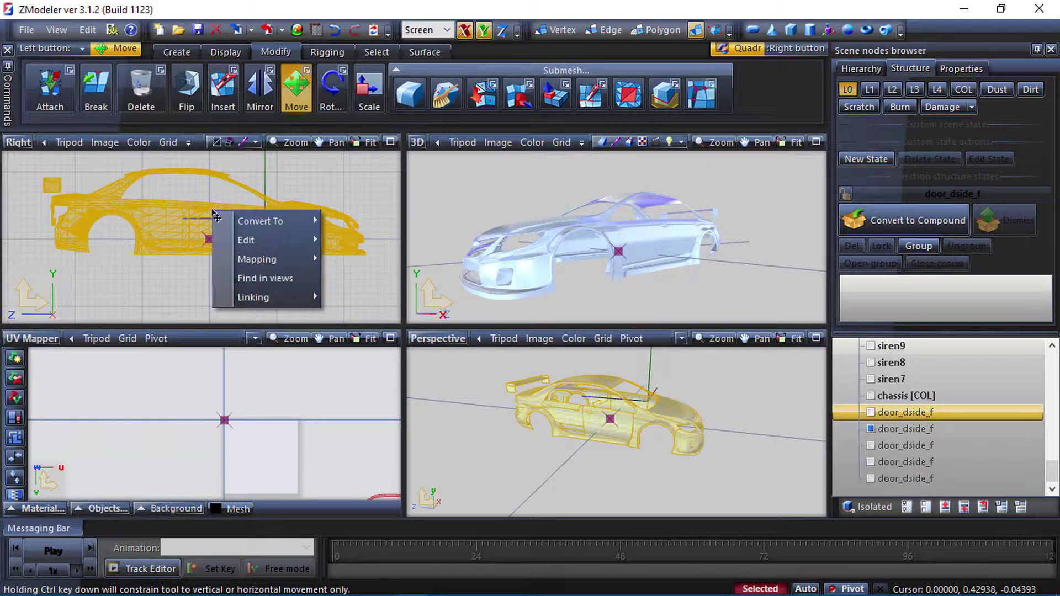
pyautogui.rightClick(195, 212)
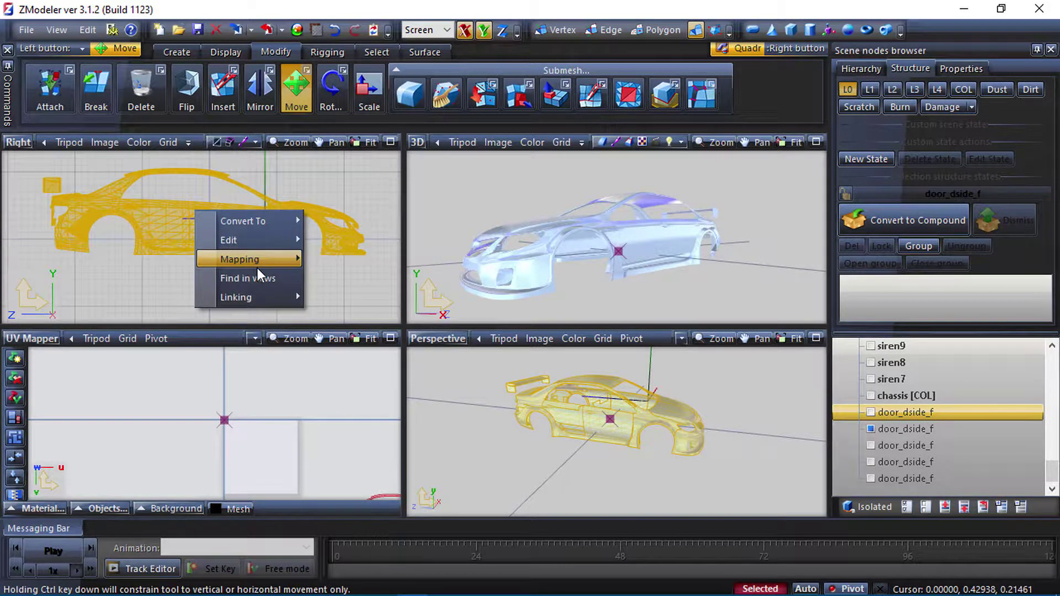
pyautogui.moveTo(257, 264)
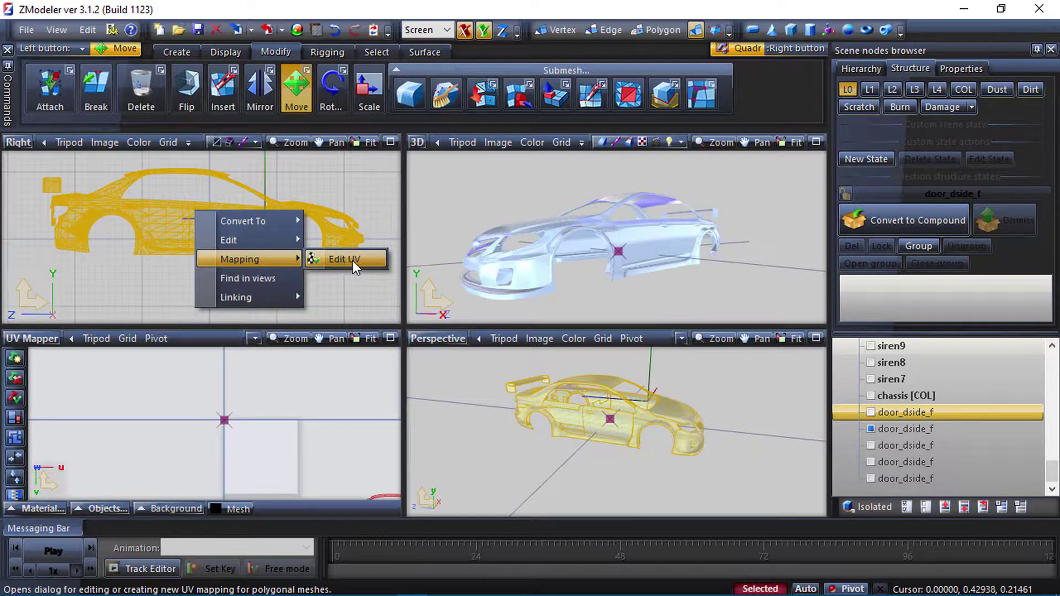
pyautogui.click(353, 261)
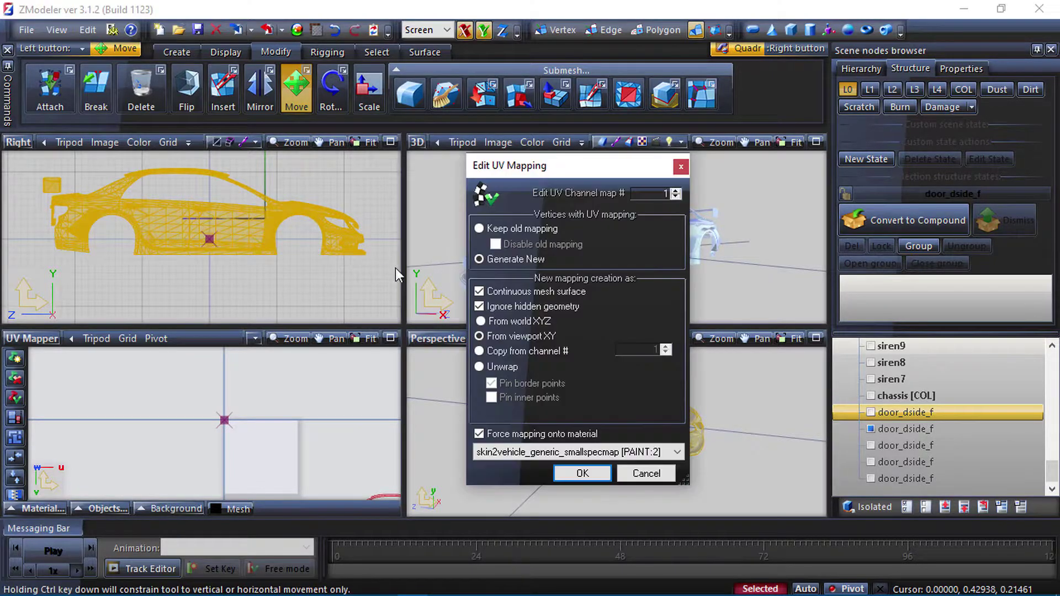
pyautogui.click(578, 477)
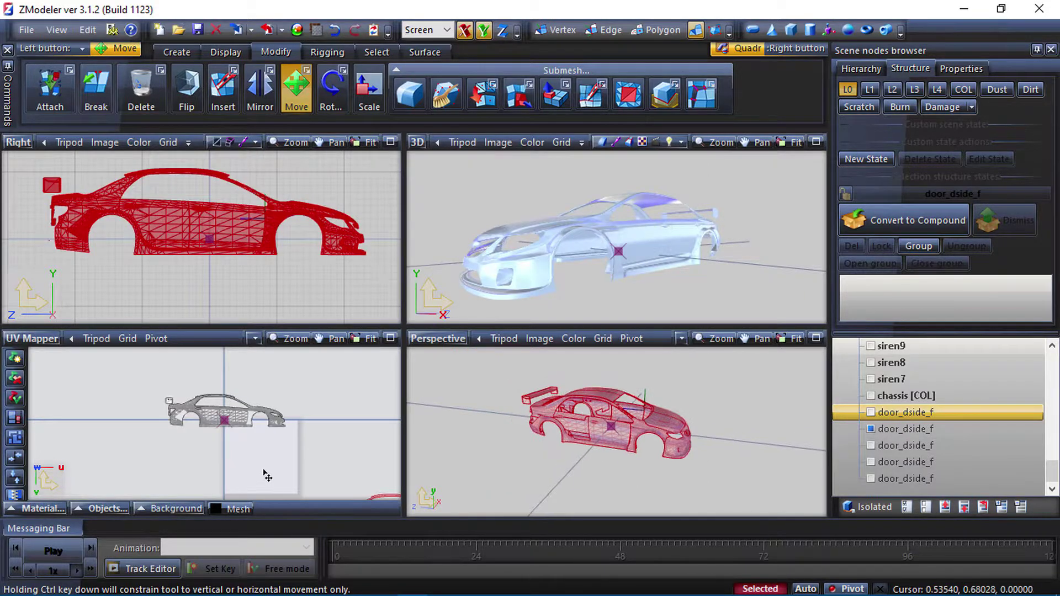
# - Move the new right-side car layout in the UV Mapper out of the texture square, just to its right
pyautogui.scroll(-1, 210, 381)
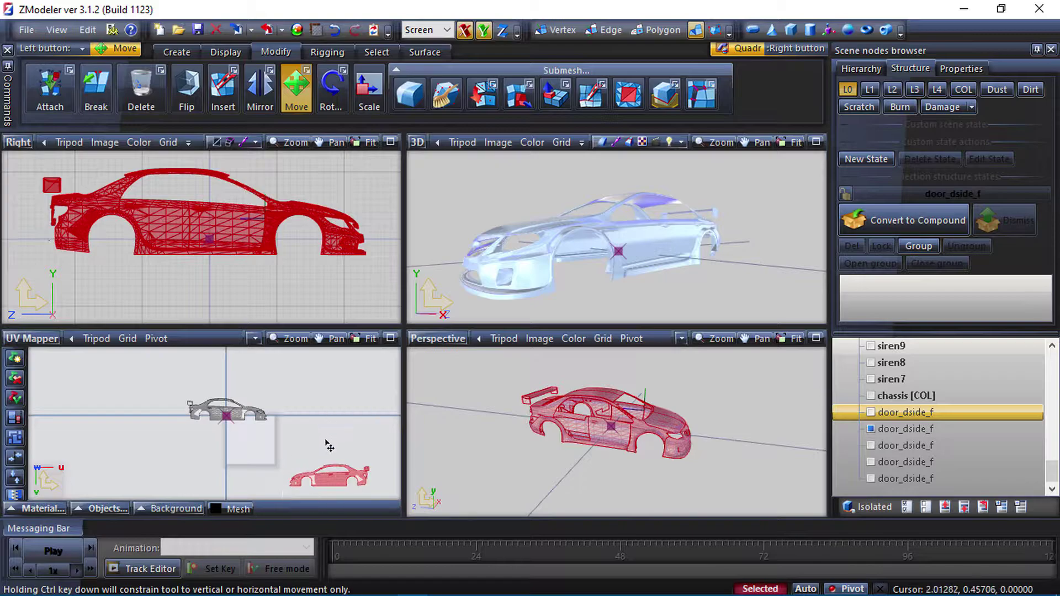
pyautogui.scroll(2, 276, 442)
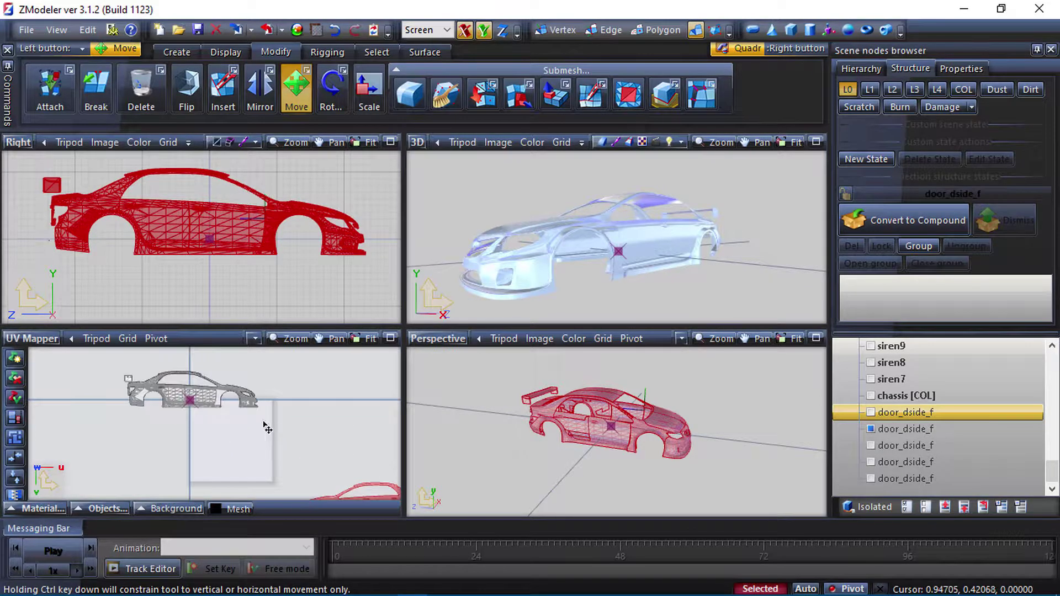
pyautogui.click(393, 336)
pyautogui.moveTo(511, 330); pyautogui.dragTo(564, 342)
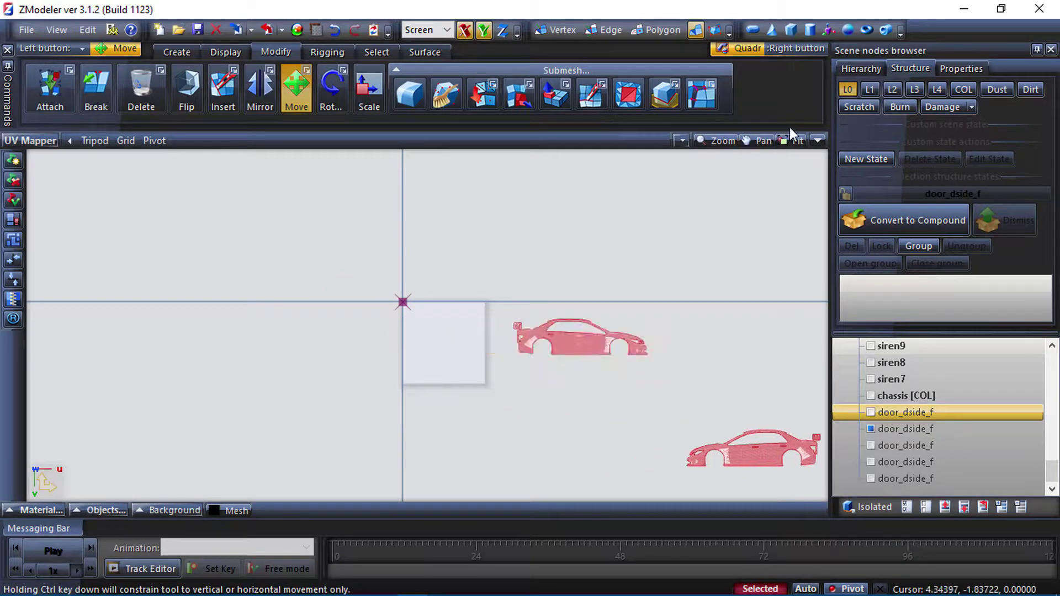
pyautogui.click(818, 142)
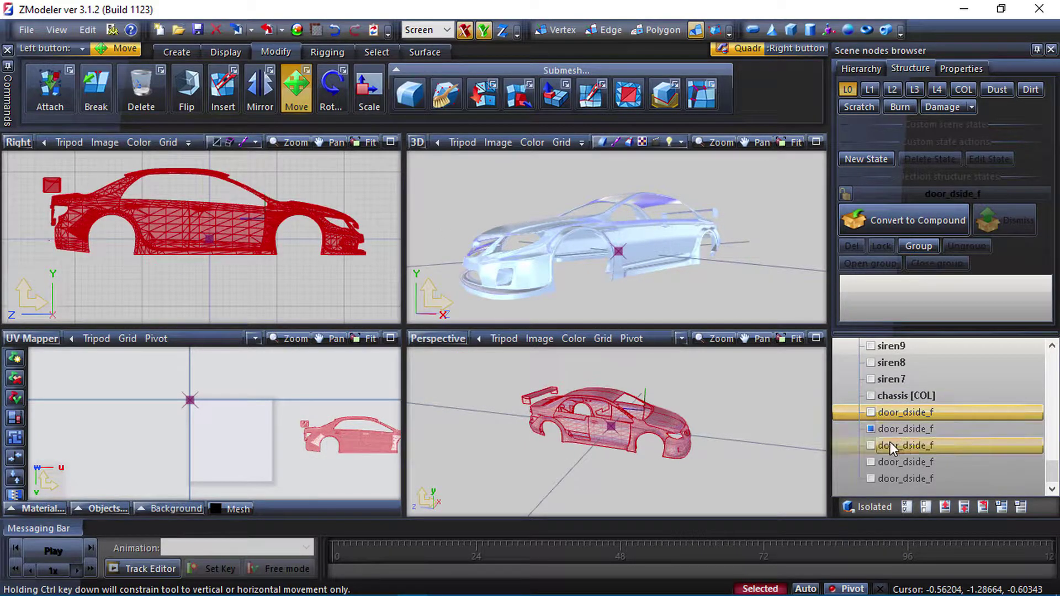
# - Disable the second door_dside_f node, enable only the third one, and show it in the Top view
pyautogui.click(873, 432)
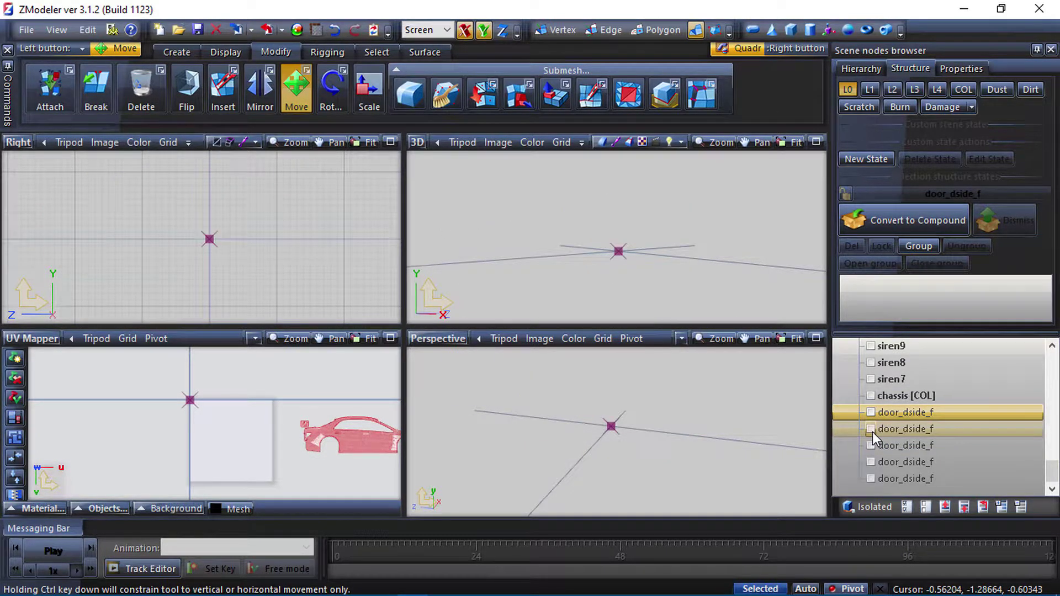
pyautogui.click(872, 446)
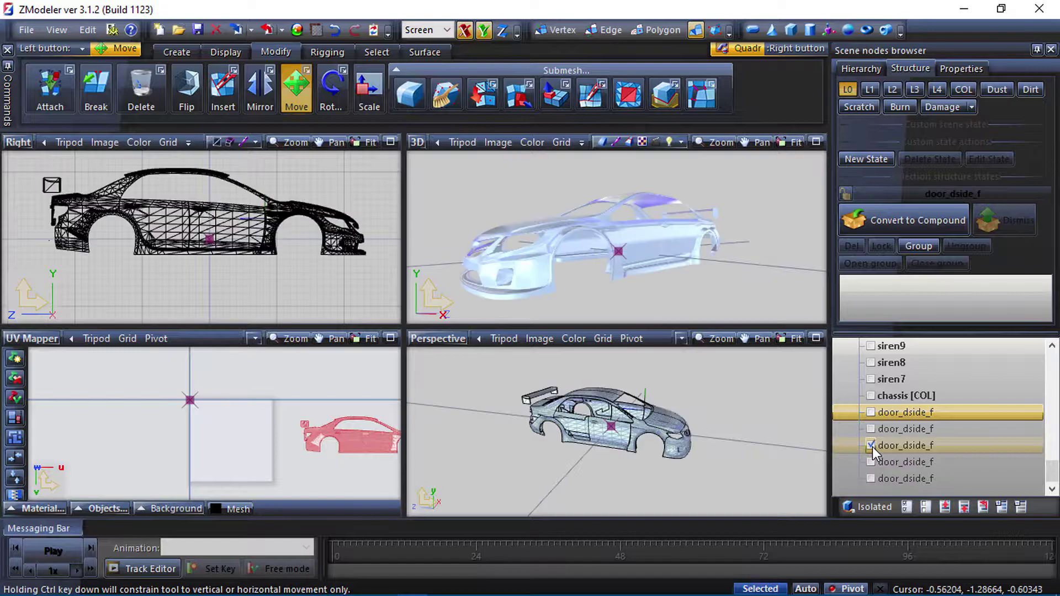
pyautogui.click(920, 445)
pyautogui.scroll(-2, 216, 246)
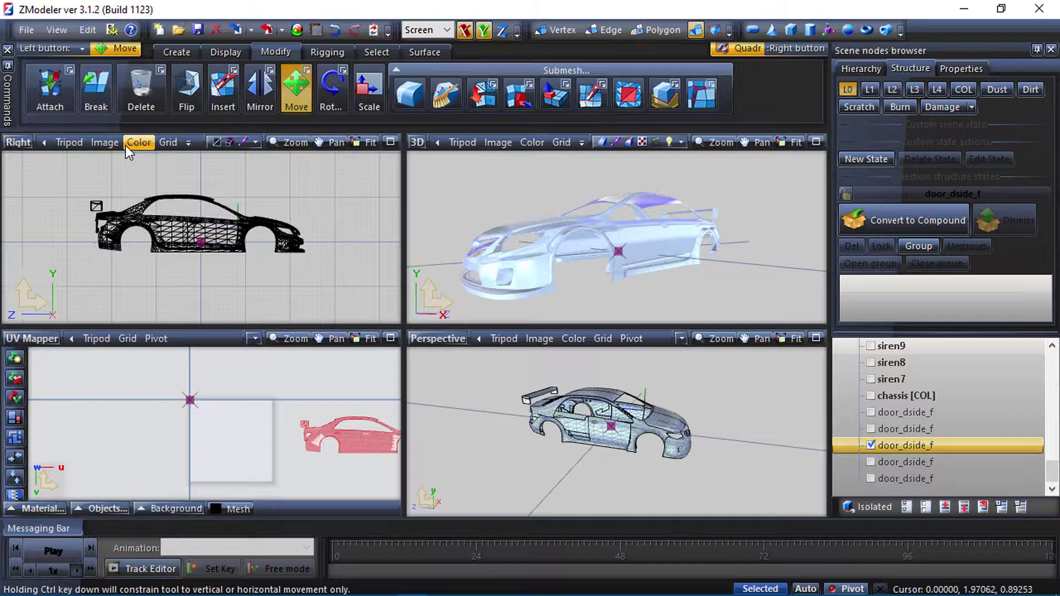
pyautogui.click(18, 142)
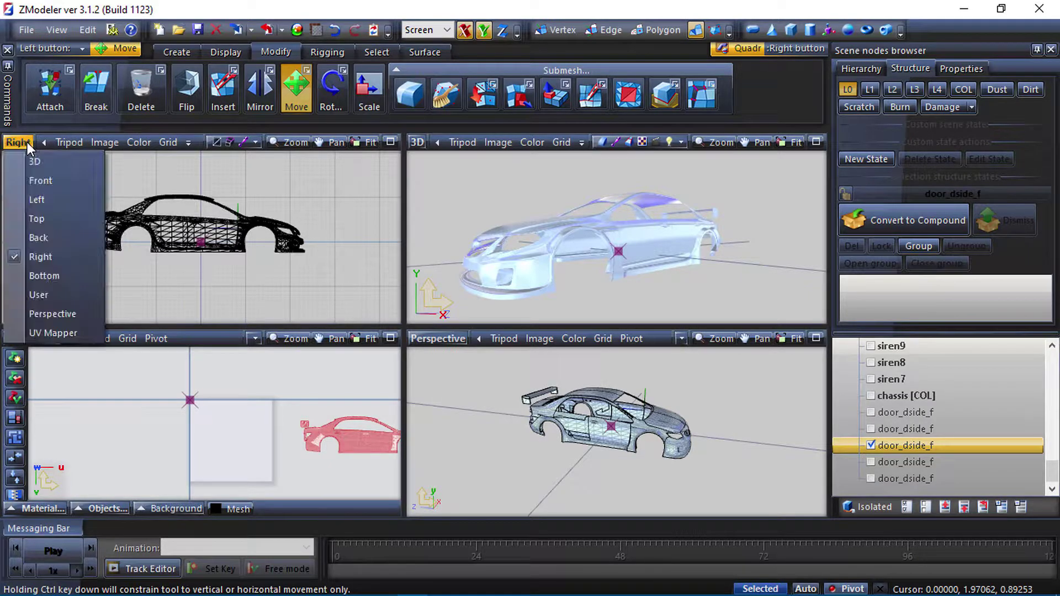
pyautogui.click(45, 217)
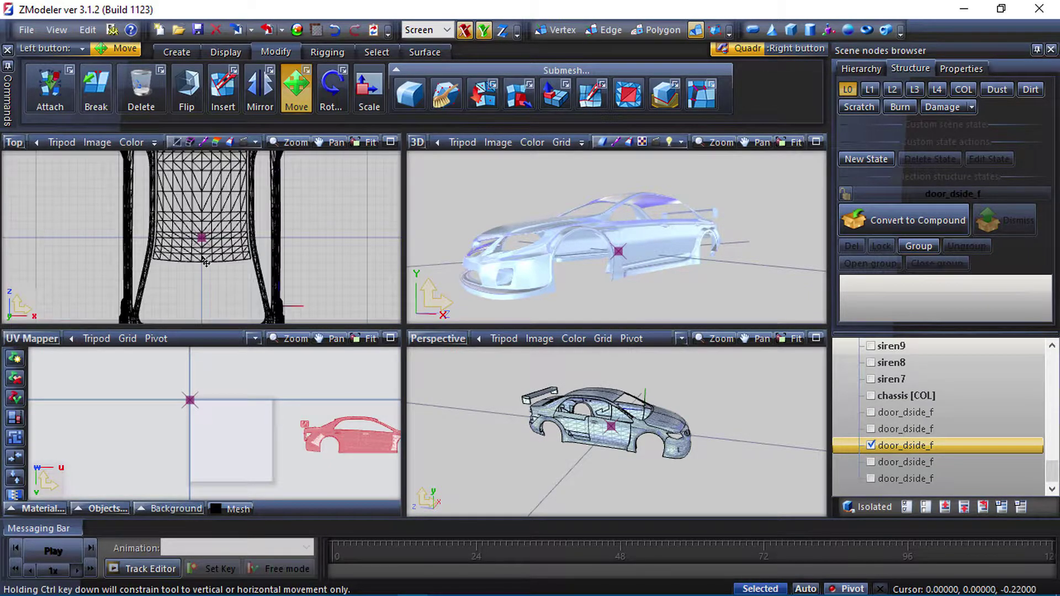
# - Select the third door_dside_f body mesh in the Top view and generate new UV mapping for it
pyautogui.moveTo(298, 315); pyautogui.dragTo(57, 160)
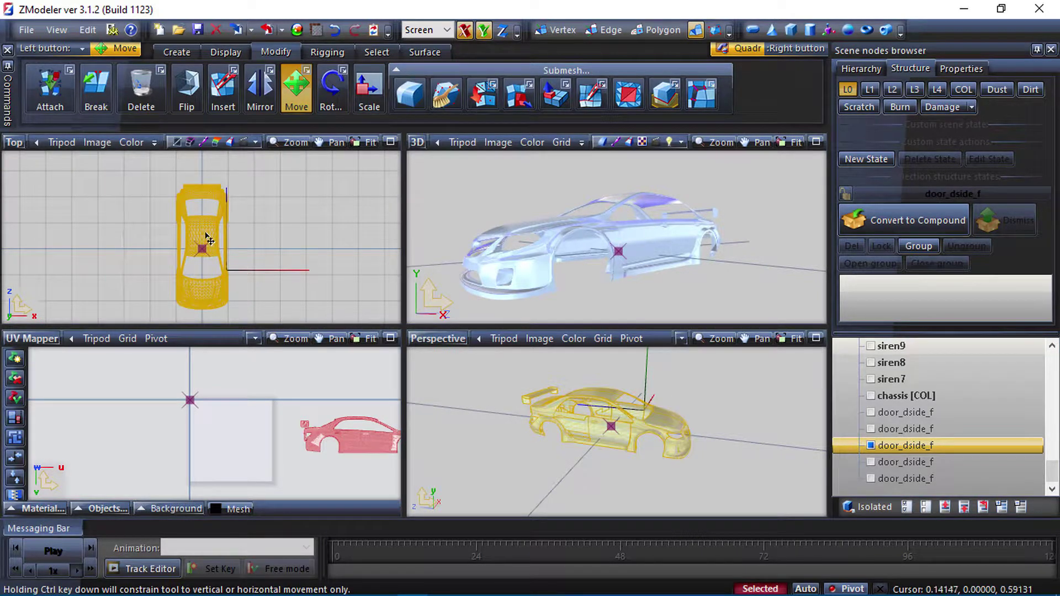
pyautogui.rightClick(222, 238)
pyautogui.moveTo(243, 283)
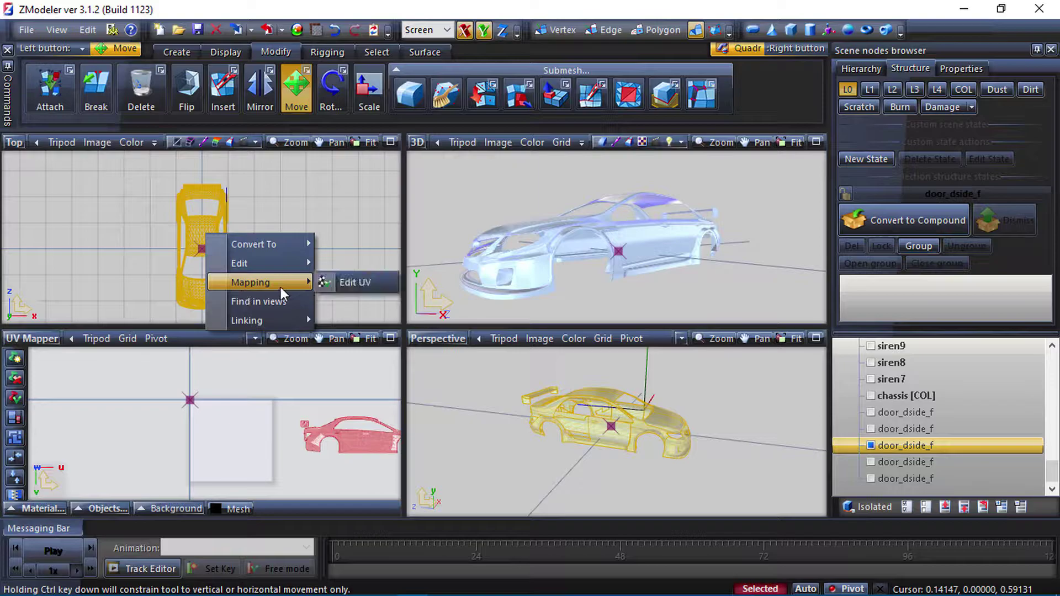
pyautogui.click(323, 283)
pyautogui.click(592, 479)
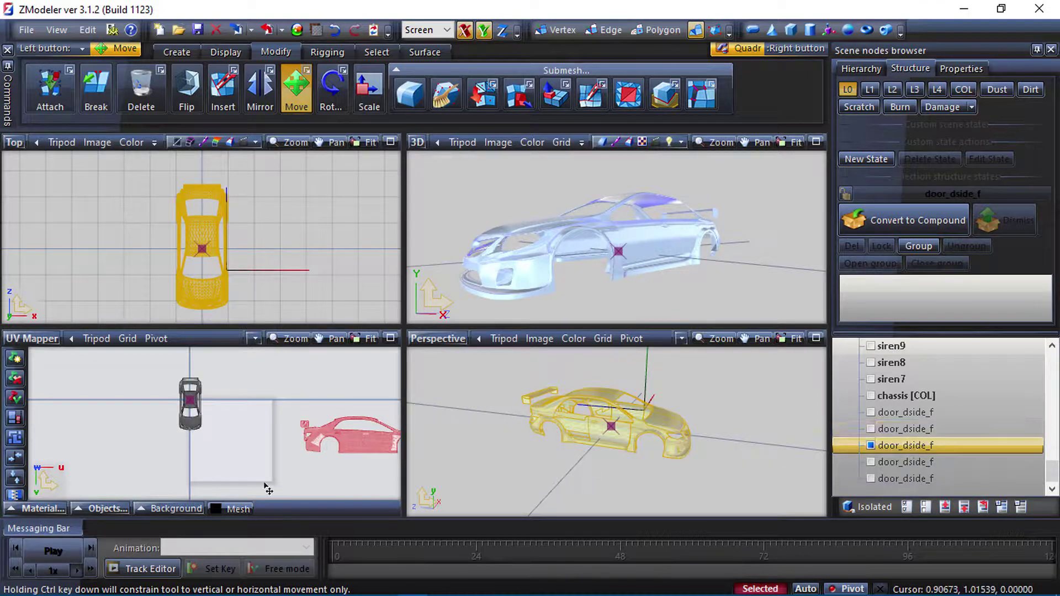
# - Select only the top-view car layout in the UV Mapper and move it outside the texture square, below the right-side car layout
pyautogui.scroll(1, 229, 390)
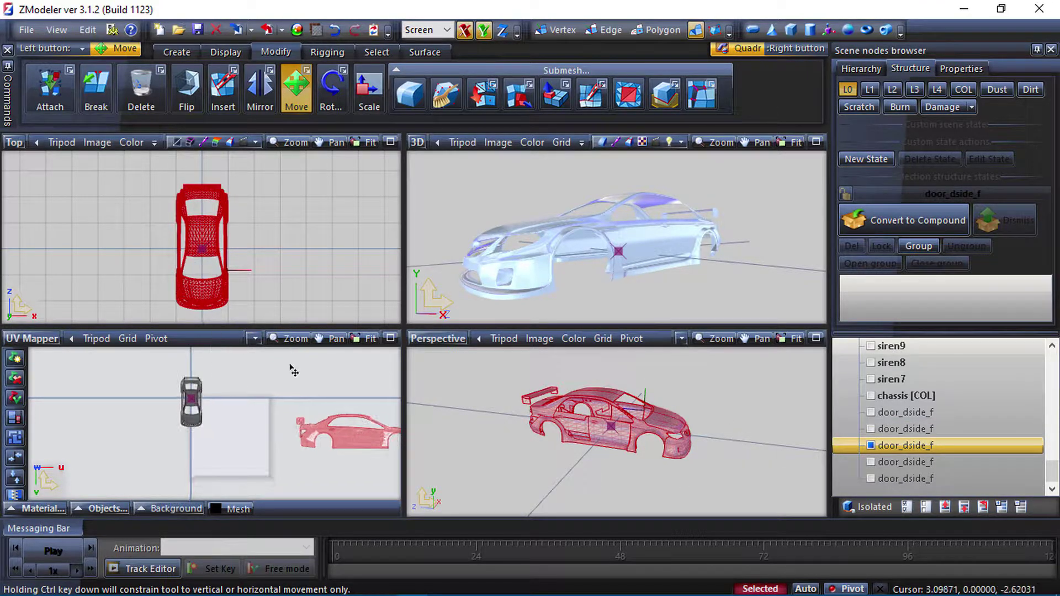
pyautogui.click(390, 339)
pyautogui.scroll(5, 399, 293)
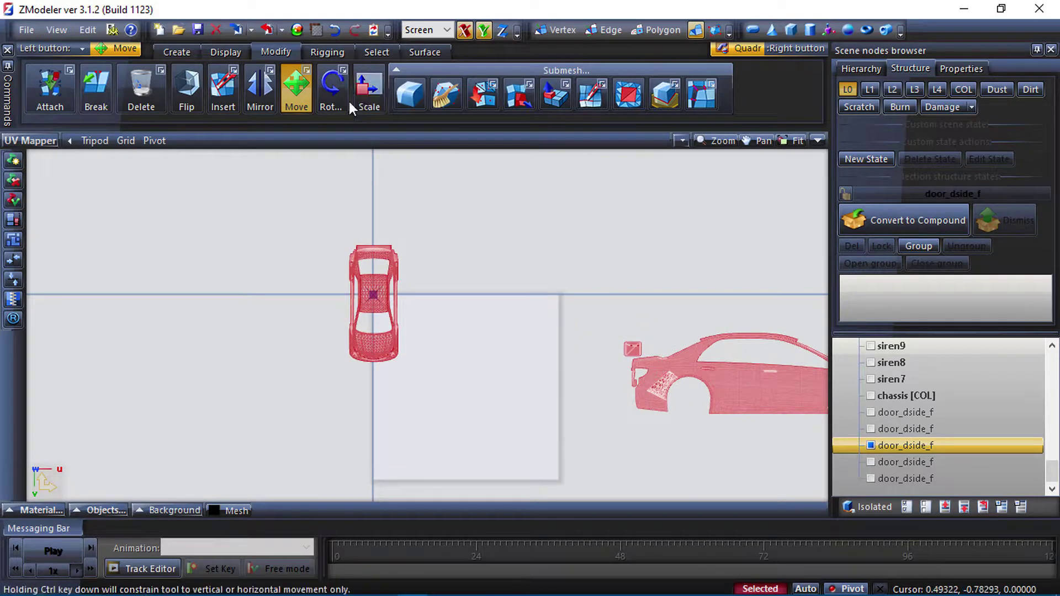
pyautogui.click(376, 52)
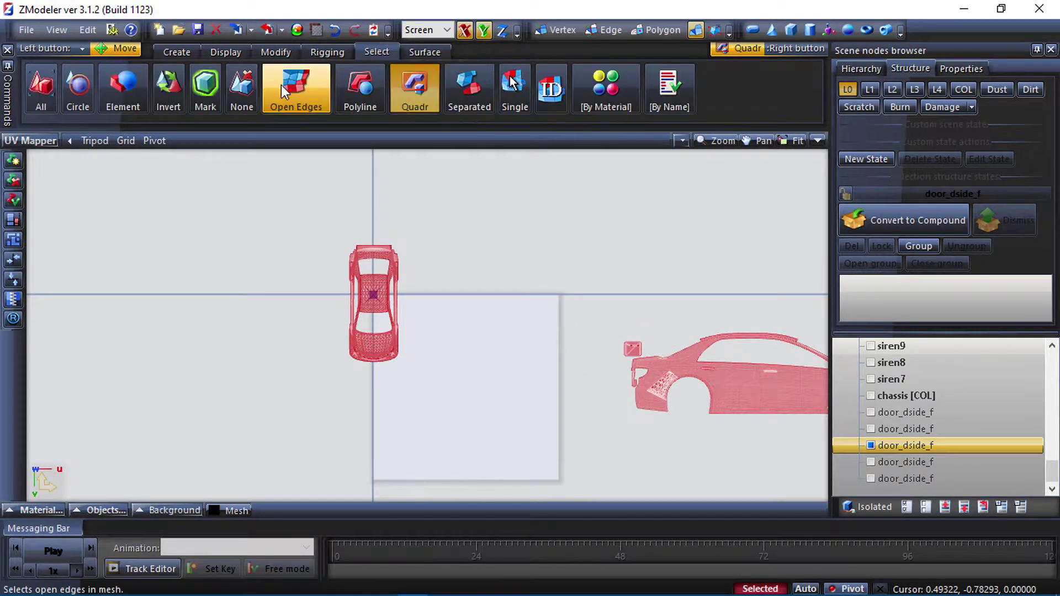
pyautogui.click(243, 88)
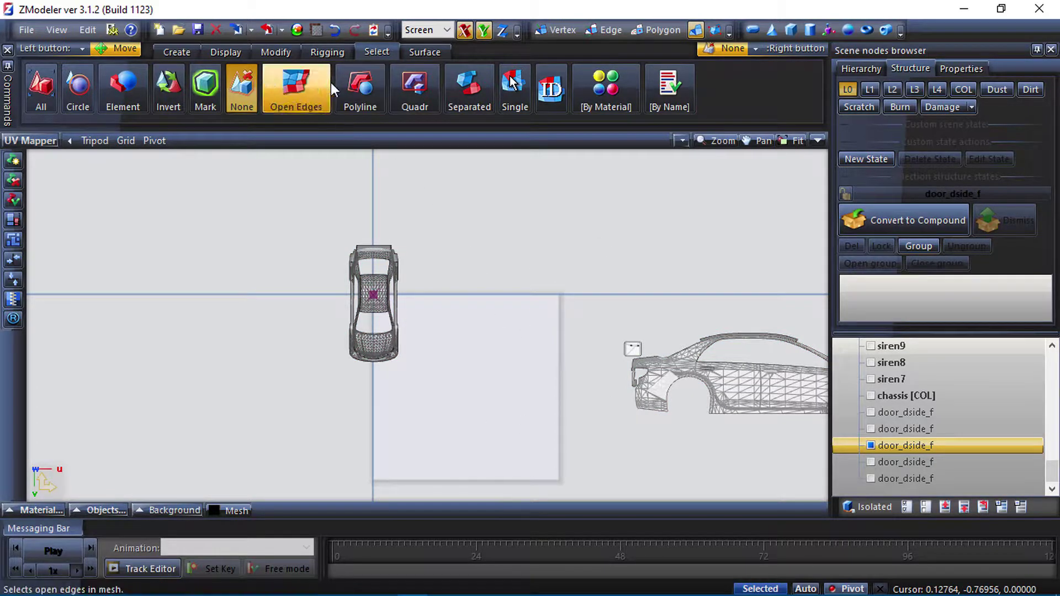
pyautogui.click(408, 90)
pyautogui.moveTo(514, 217); pyautogui.dragTo(242, 405)
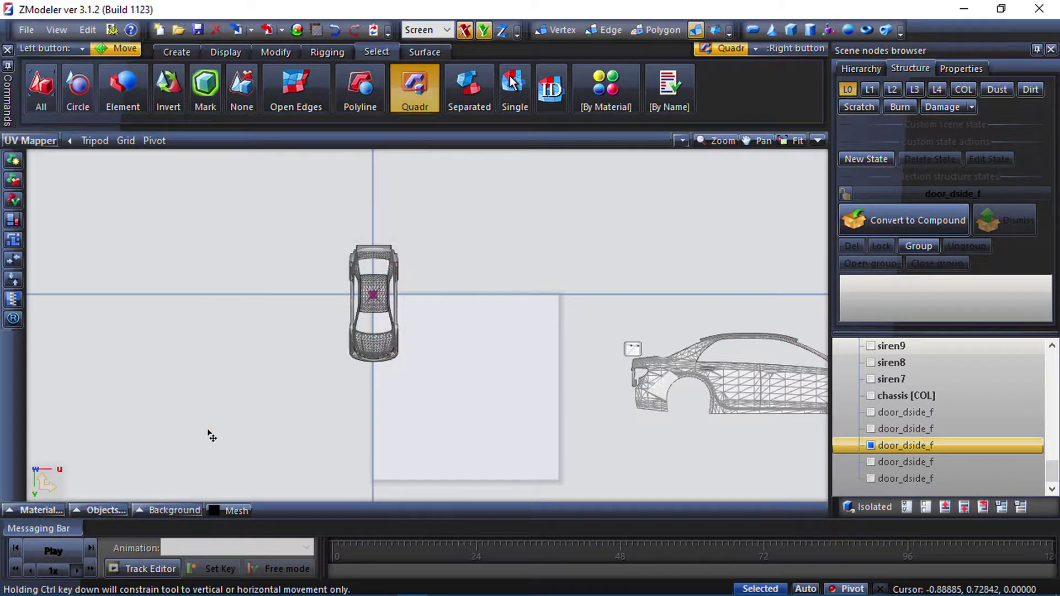
pyautogui.click(296, 88)
pyautogui.click(276, 51)
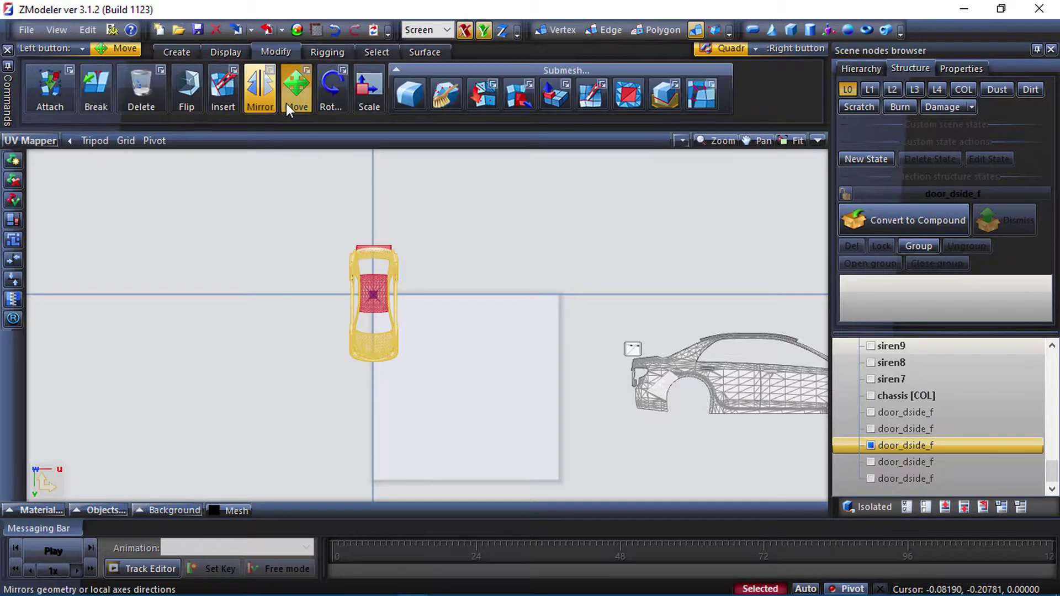
pyautogui.moveTo(419, 287); pyautogui.dragTo(594, 384)
pyautogui.scroll(-5, 485, 196)
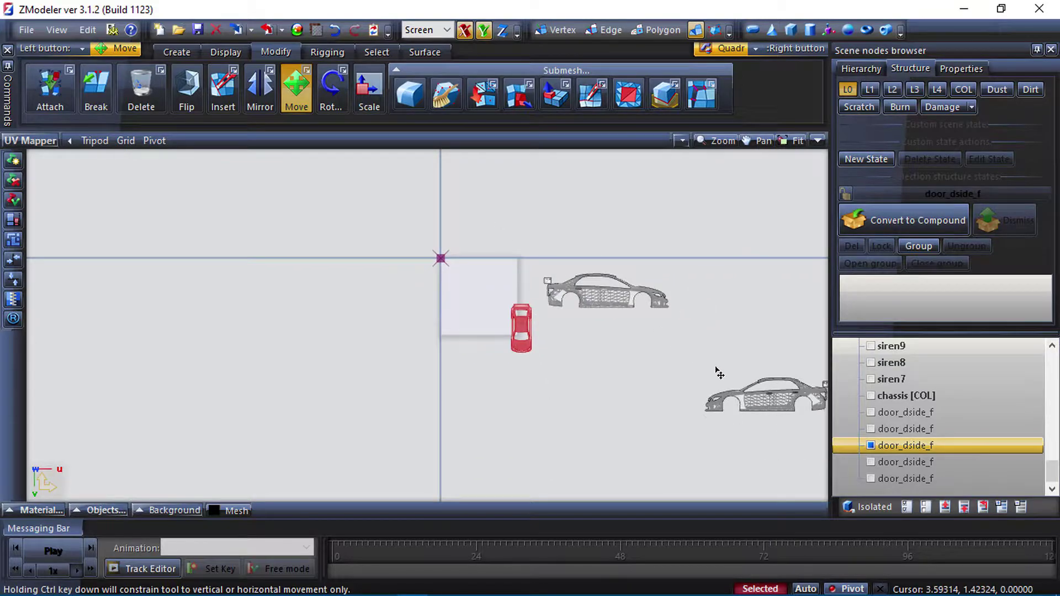
pyautogui.moveTo(526, 333); pyautogui.dragTo(558, 351)
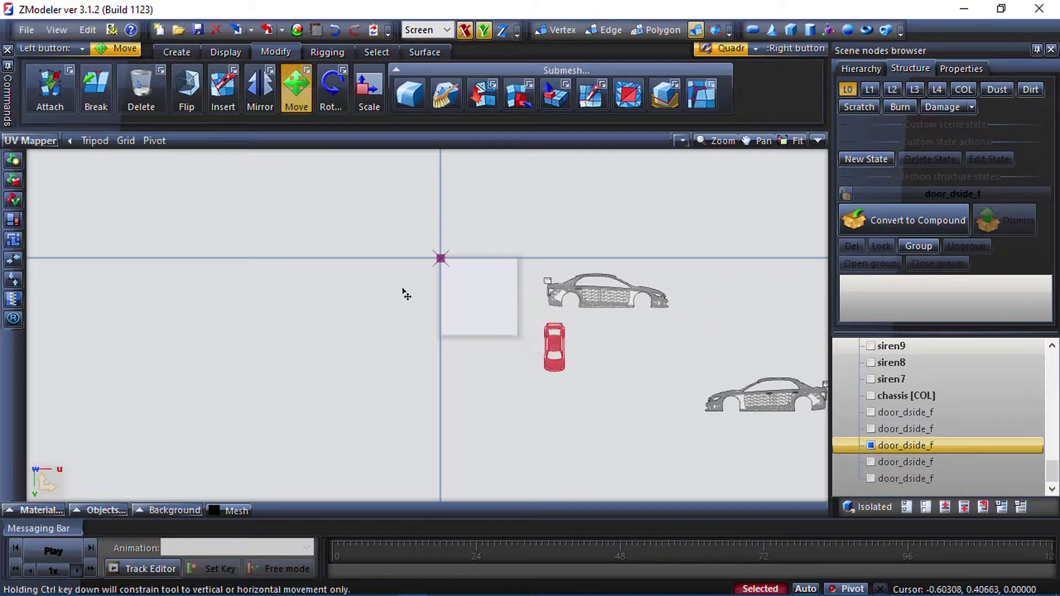
pyautogui.click(818, 141)
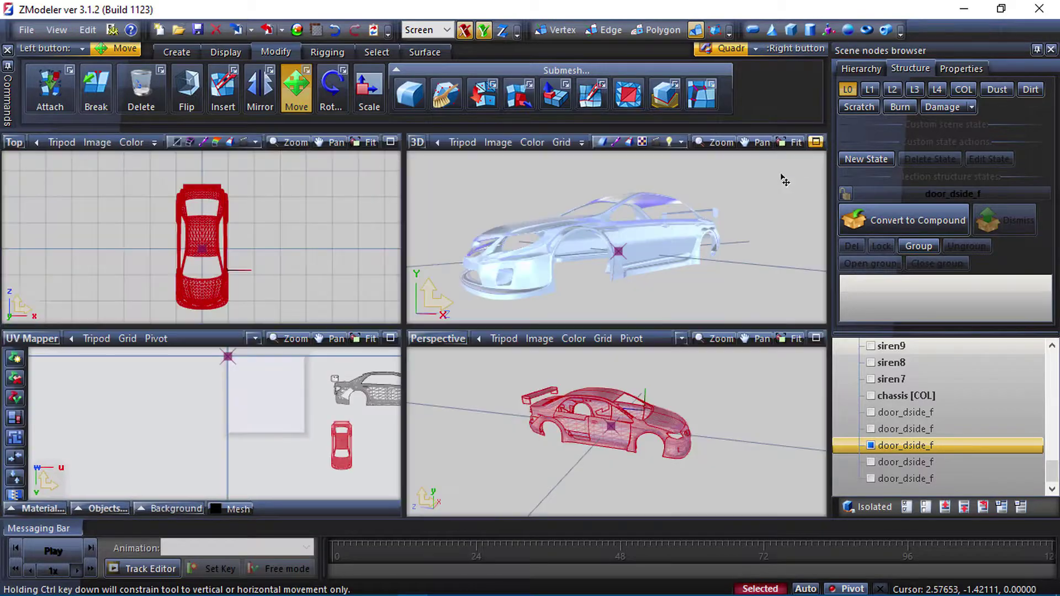
# - Disable the third door_dside_f node, enable only the fourth one, and select its body mesh for the Front view
pyautogui.click(871, 446)
pyautogui.click(872, 461)
pyautogui.moveTo(360, 173); pyautogui.dragTo(107, 311)
pyautogui.click(16, 142)
pyautogui.click(27, 159)
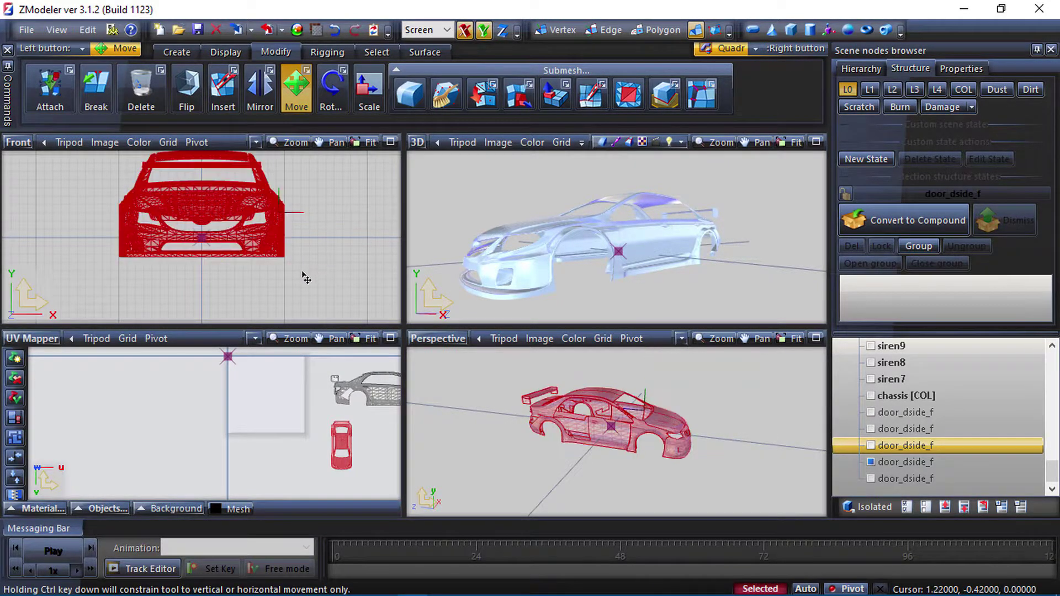
pyautogui.scroll(3, 276, 254)
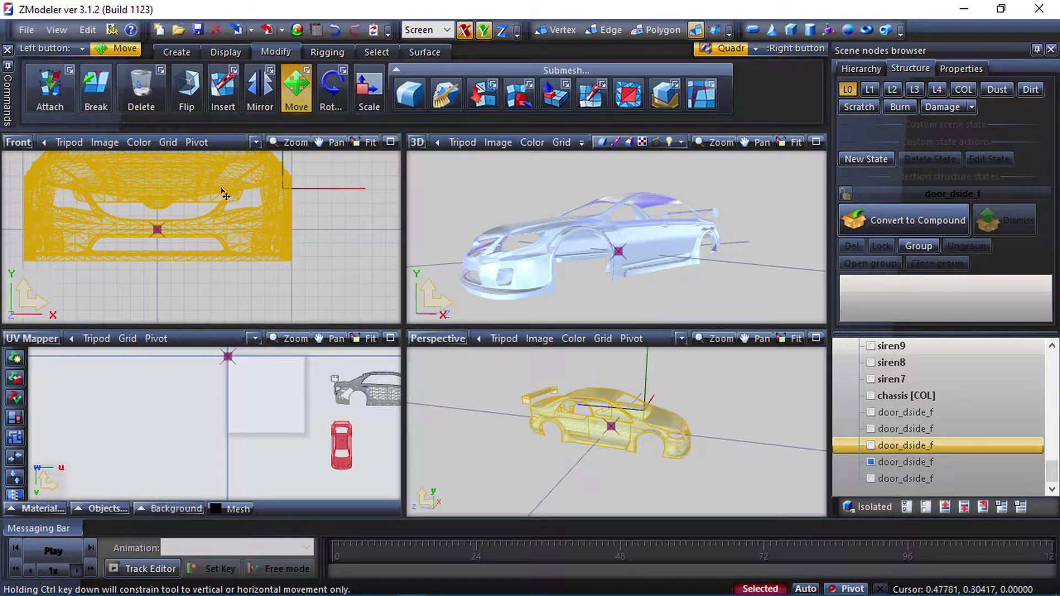
pyautogui.scroll(-3, 265, 249)
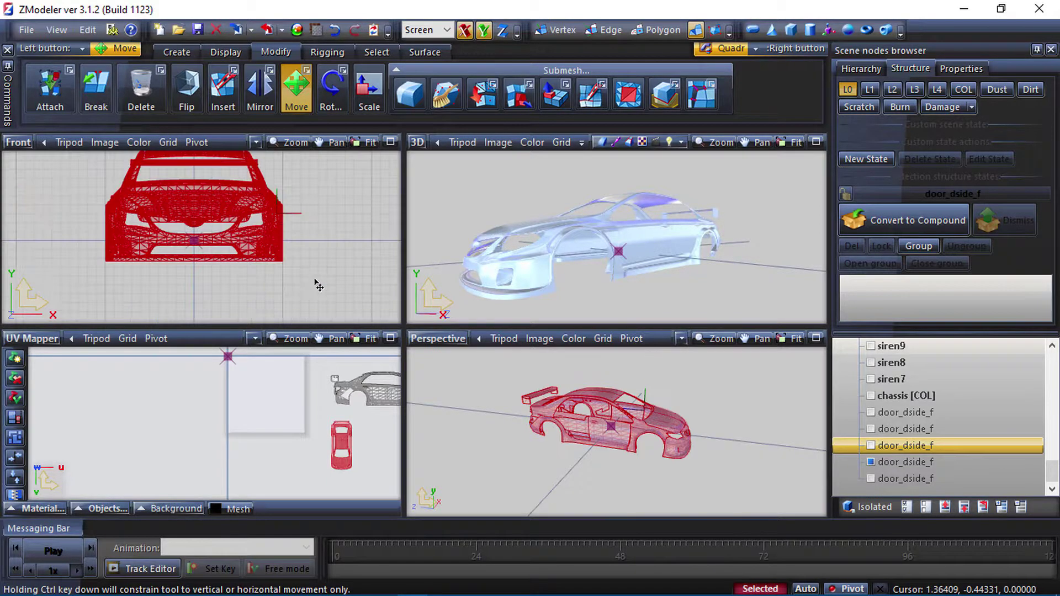
# - Generate new UV mapping for the fourth body mesh from the Front viewport's XY, forced onto the skin2vehicle_generic_smallspecmap [PAINT:2] material
pyautogui.rightClick(212, 191)
pyautogui.moveTo(243, 241)
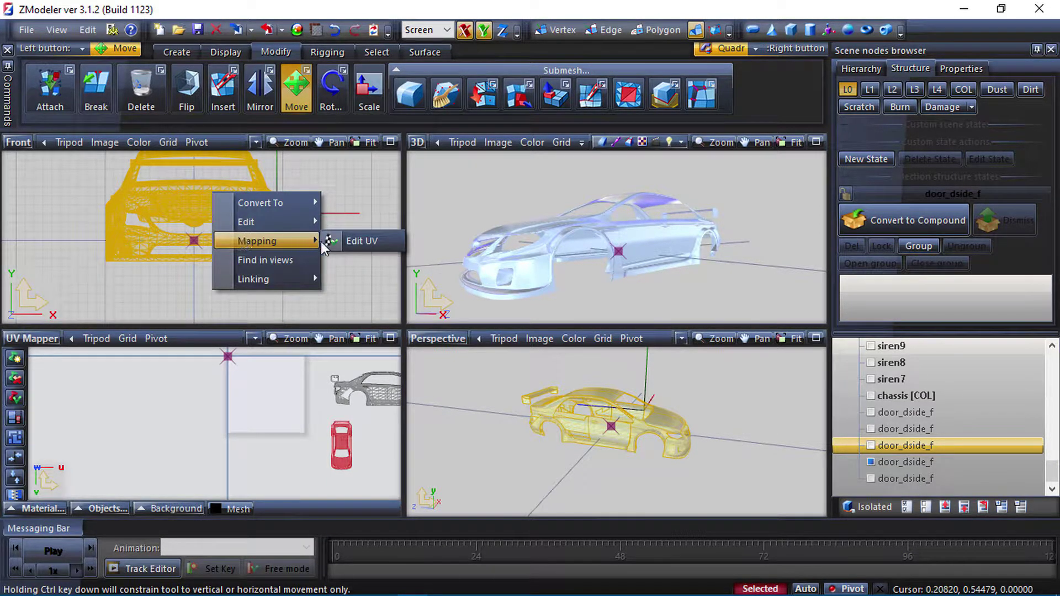
pyautogui.click(348, 243)
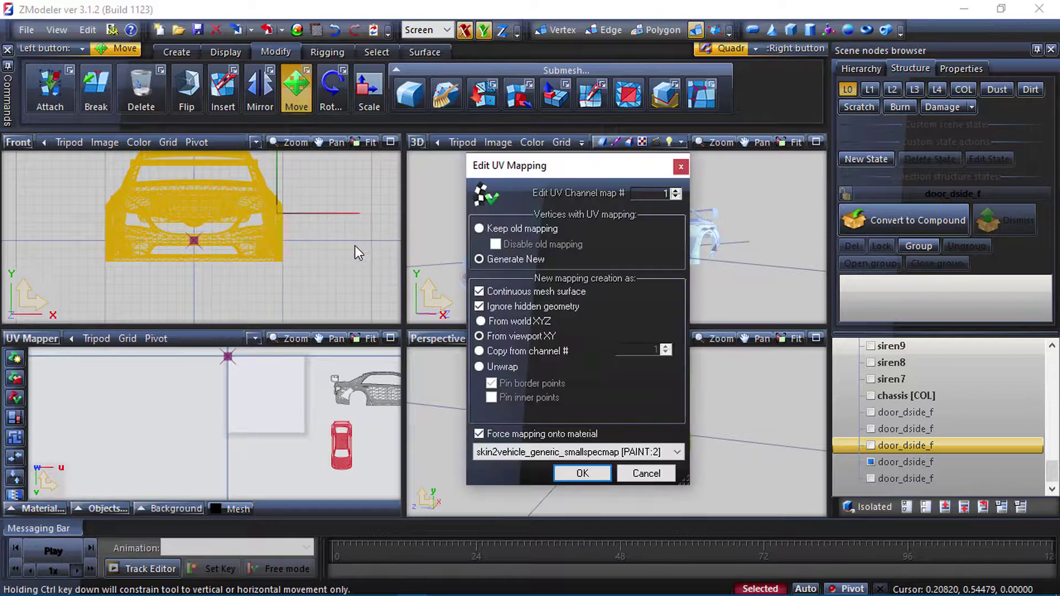
pyautogui.click(567, 475)
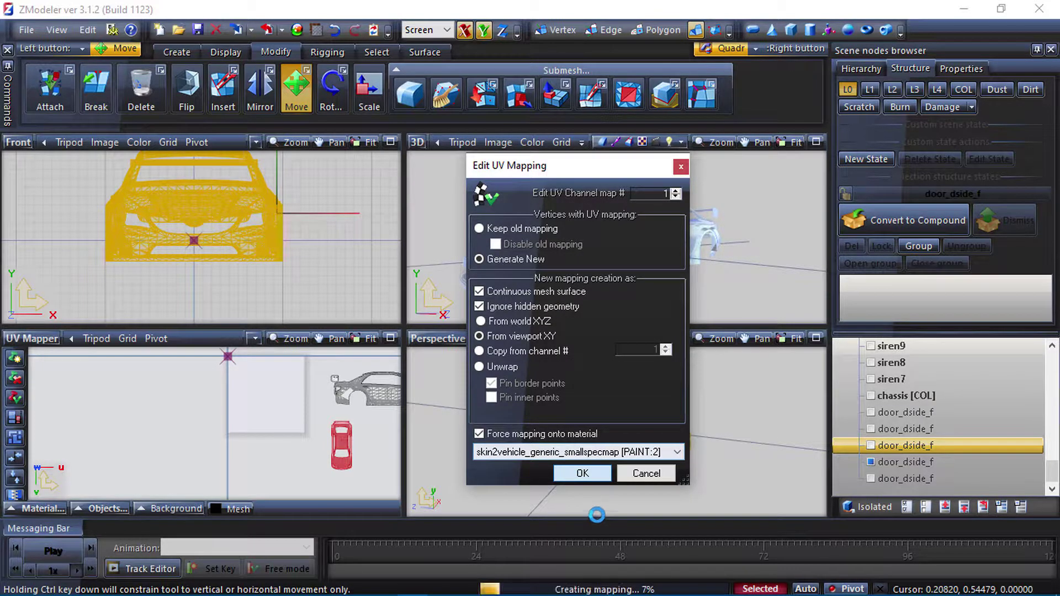
pyautogui.scroll(-3, 205, 413)
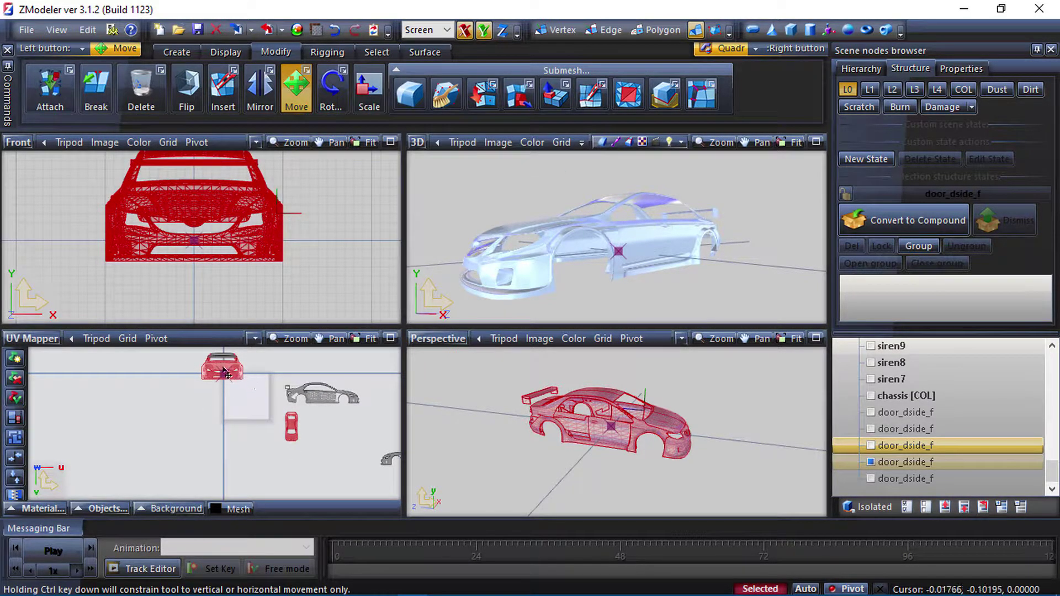
# - Move the front-view car layout down to the lower edge of the texture square and disable the fourth door_dside_f node
pyautogui.moveTo(230, 370); pyautogui.dragTo(256, 412)
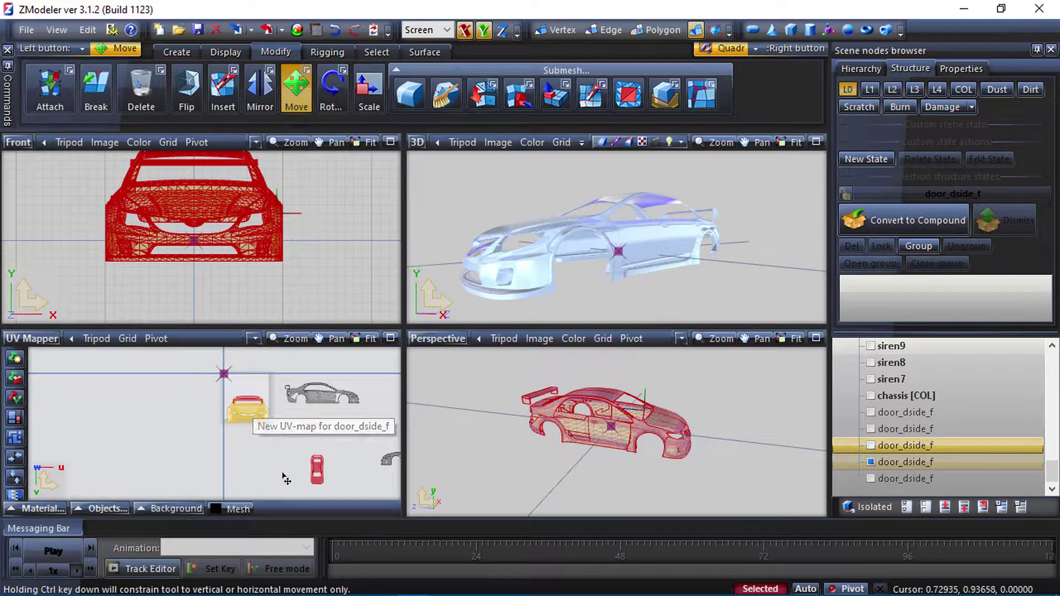
pyautogui.moveTo(257, 431); pyautogui.dragTo(266, 442)
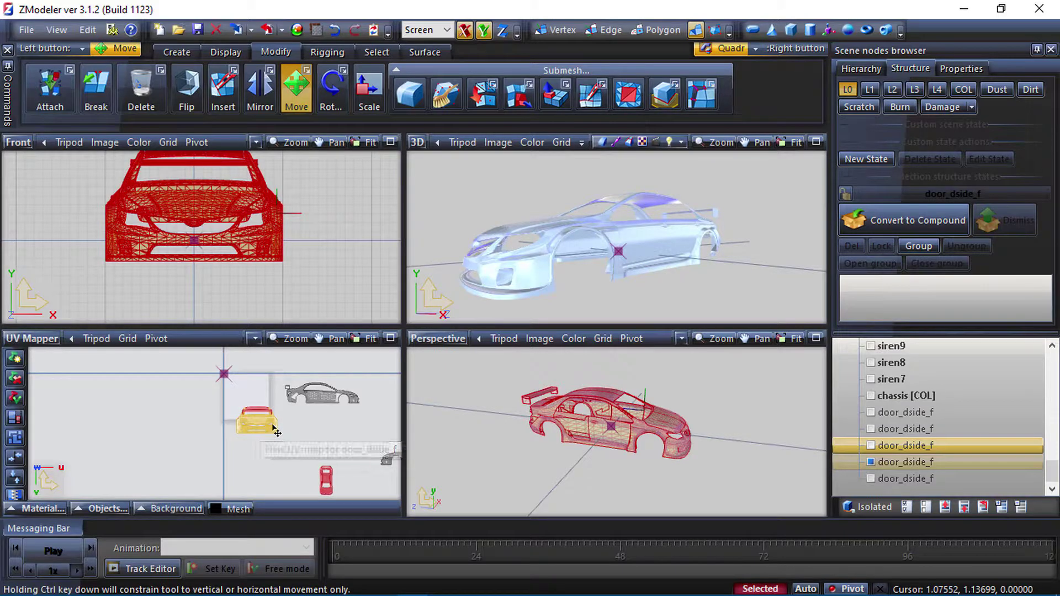
pyautogui.click(871, 462)
# - Show the door_dside_f copies one at a time to check the body mesh in each
pyautogui.click(871, 478)
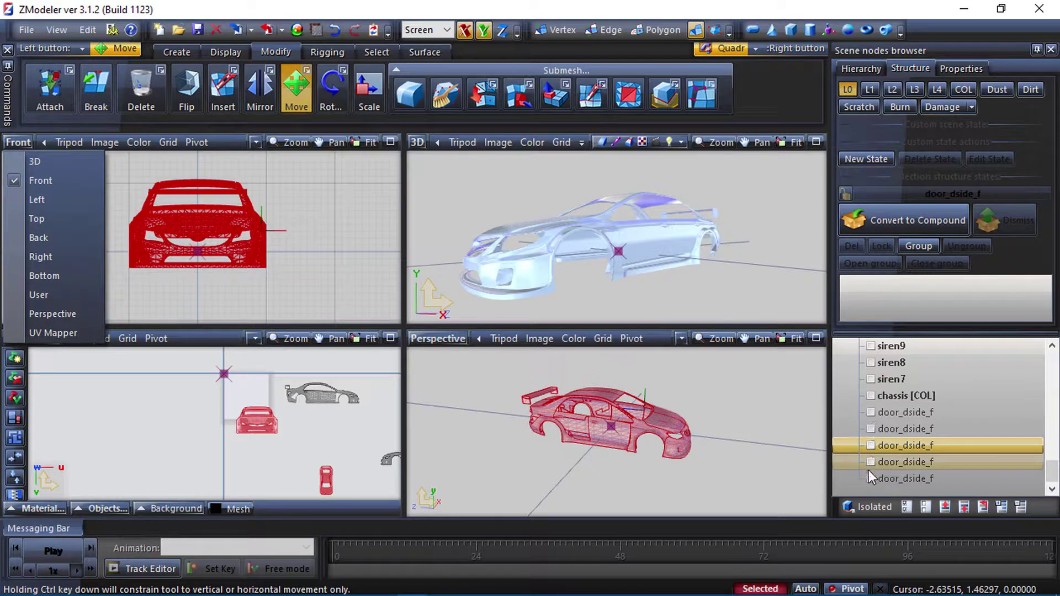
pyautogui.click(871, 478)
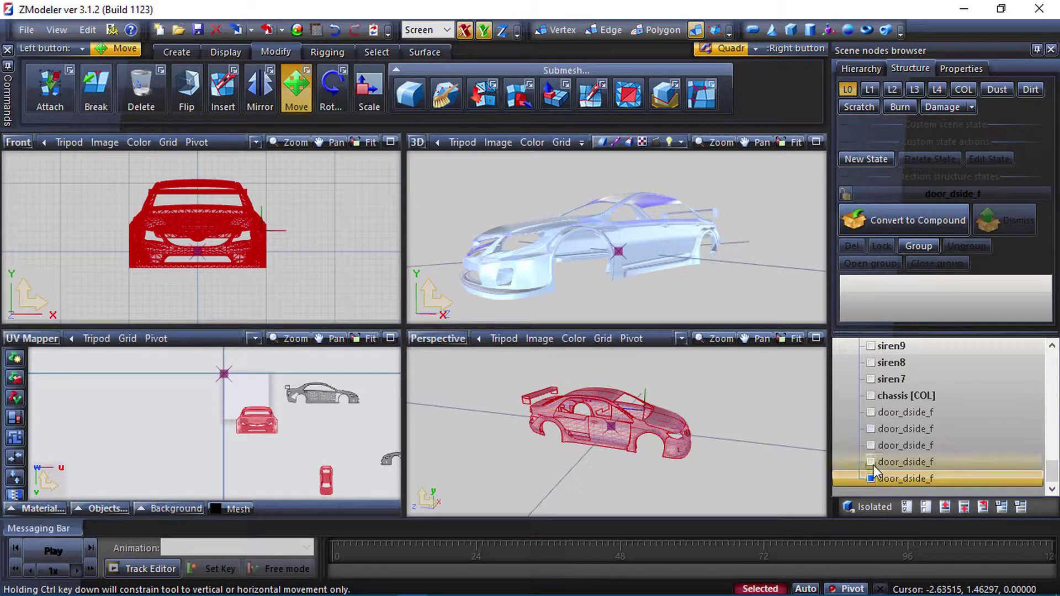
pyautogui.click(871, 478)
pyautogui.click(871, 412)
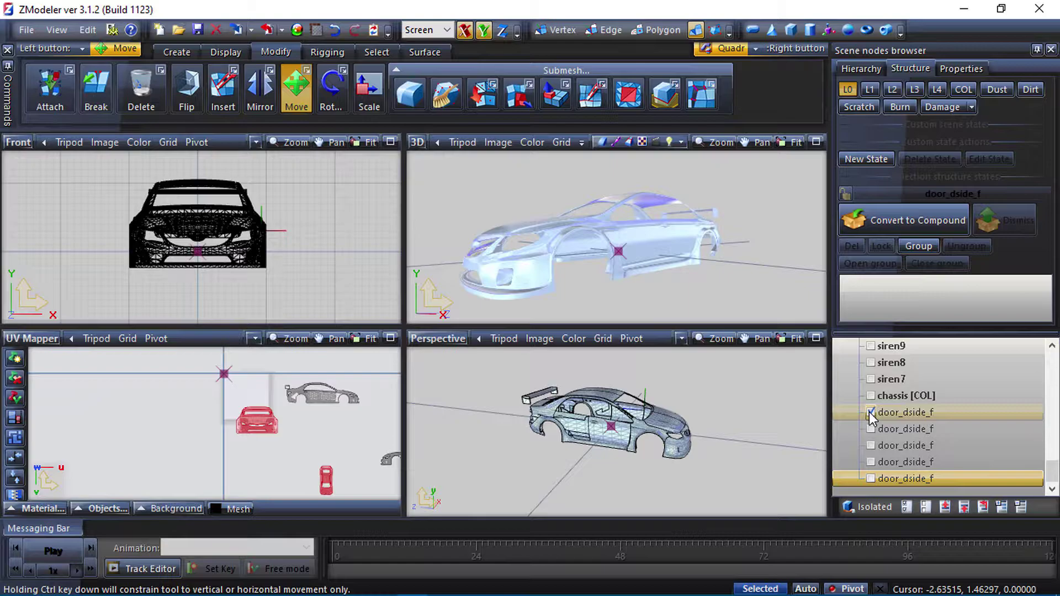
pyautogui.click(876, 412)
pyautogui.click(873, 428)
pyautogui.click(872, 429)
pyautogui.click(873, 428)
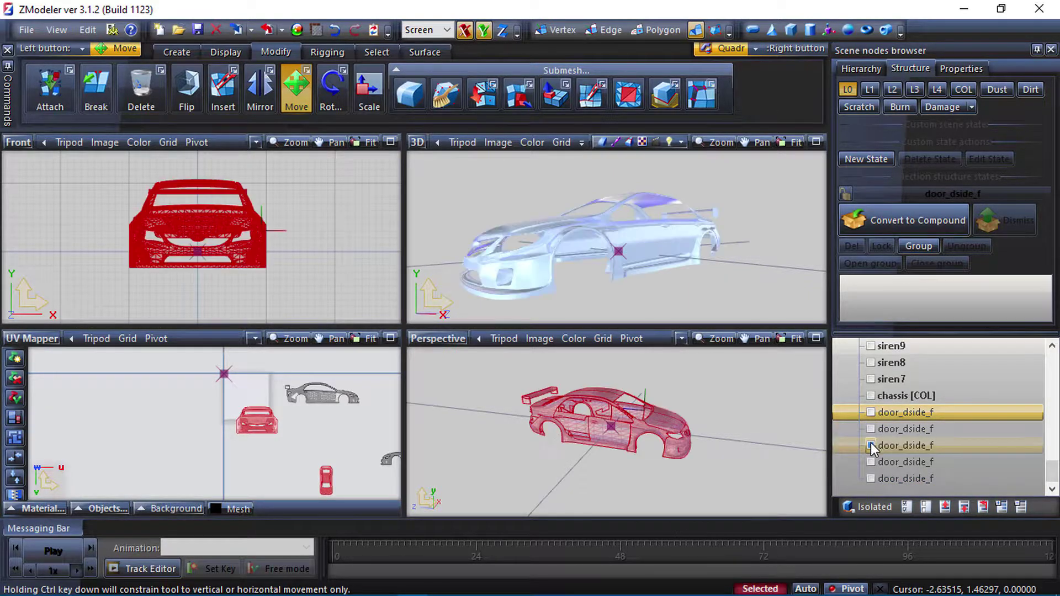
pyautogui.click(871, 444)
pyautogui.click(871, 444)
pyautogui.click(871, 458)
pyautogui.click(871, 458)
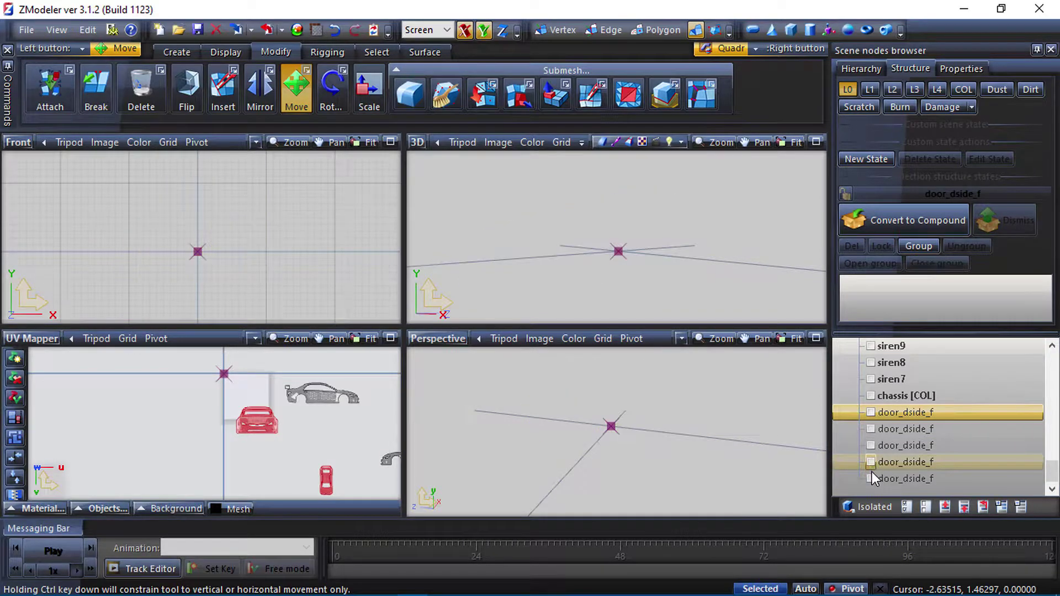
pyautogui.click(871, 478)
pyautogui.click(872, 478)
# - Enable only the first door_dside_f node, select its body mesh, and switch the Front viewport to the Back view
pyautogui.click(871, 412)
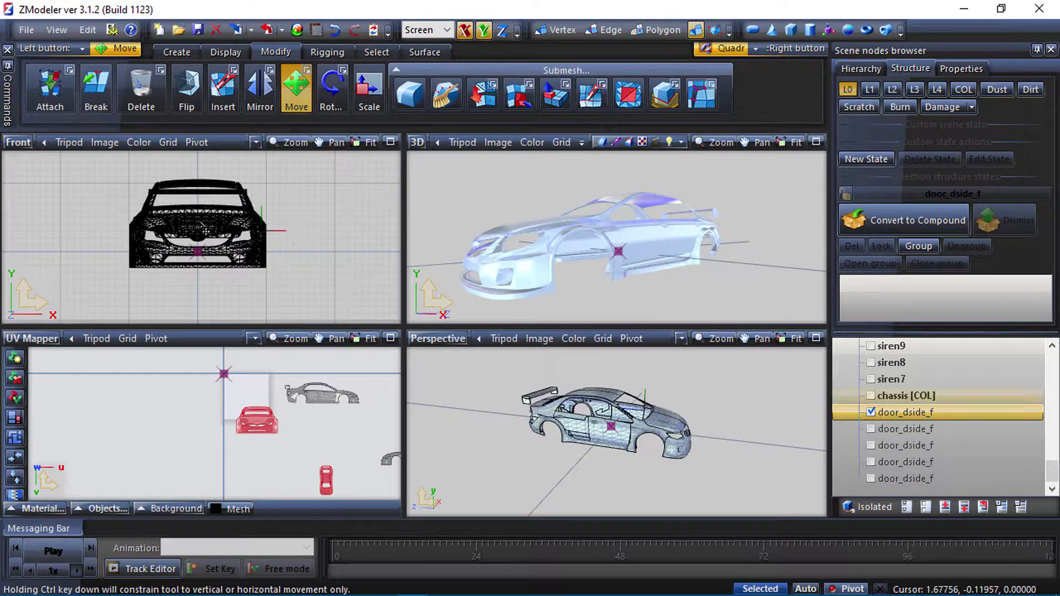
pyautogui.click(204, 229)
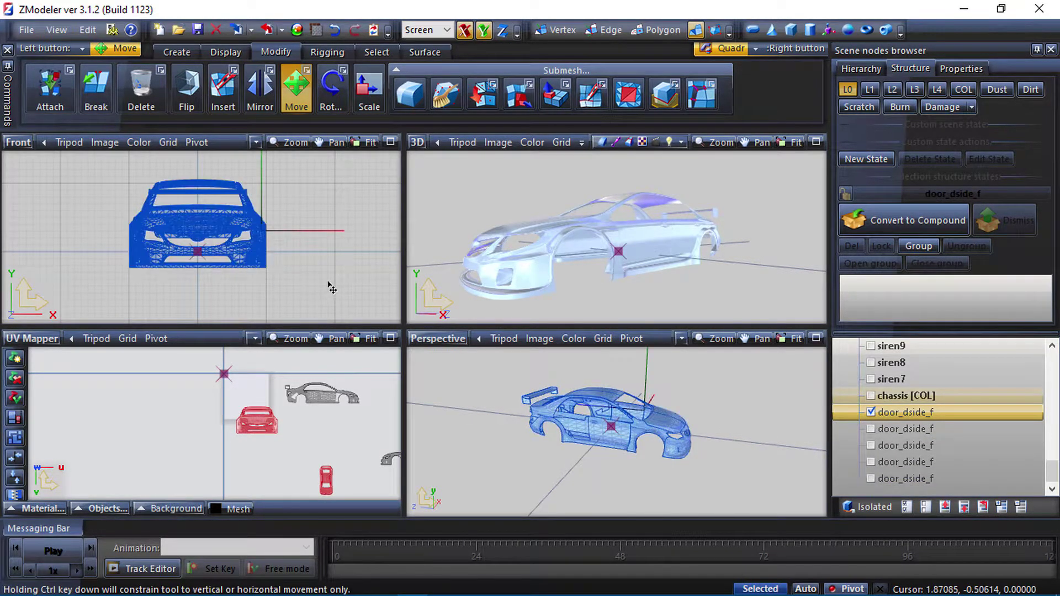
pyautogui.click(19, 142)
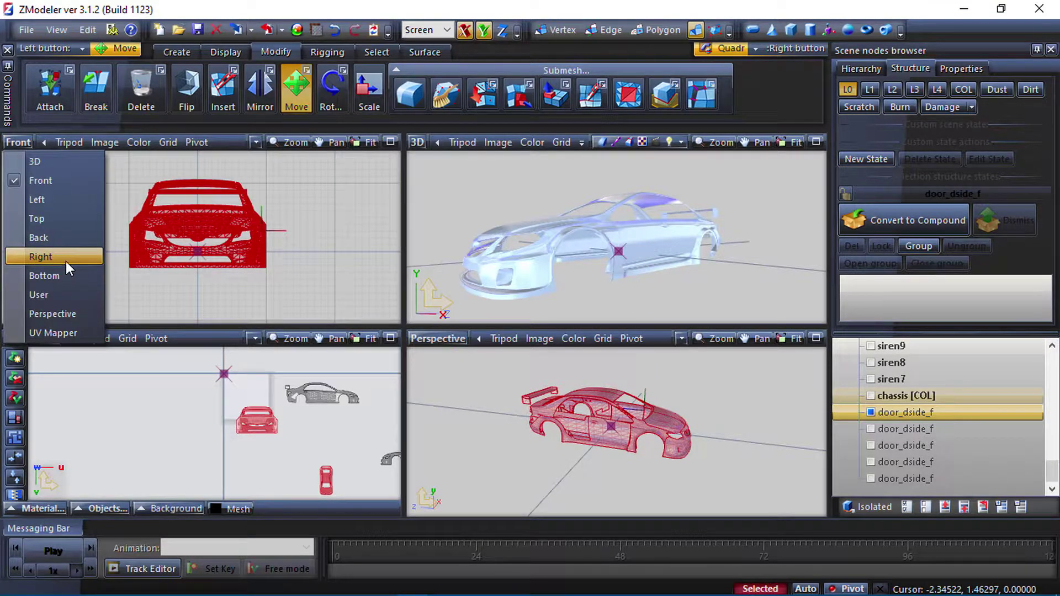
pyautogui.click(62, 242)
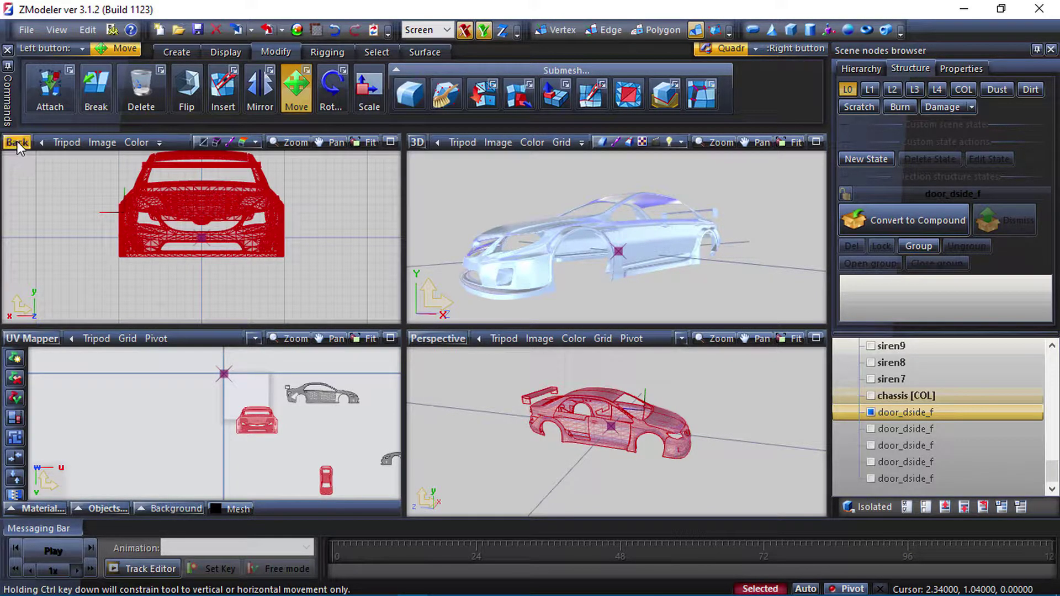
# - Generate new UV mapping for the first body mesh from the Back viewport's XY, forced onto the skin2vehicle_generic_smallspecmap [PAINT:2] material
pyautogui.rightClick(210, 186)
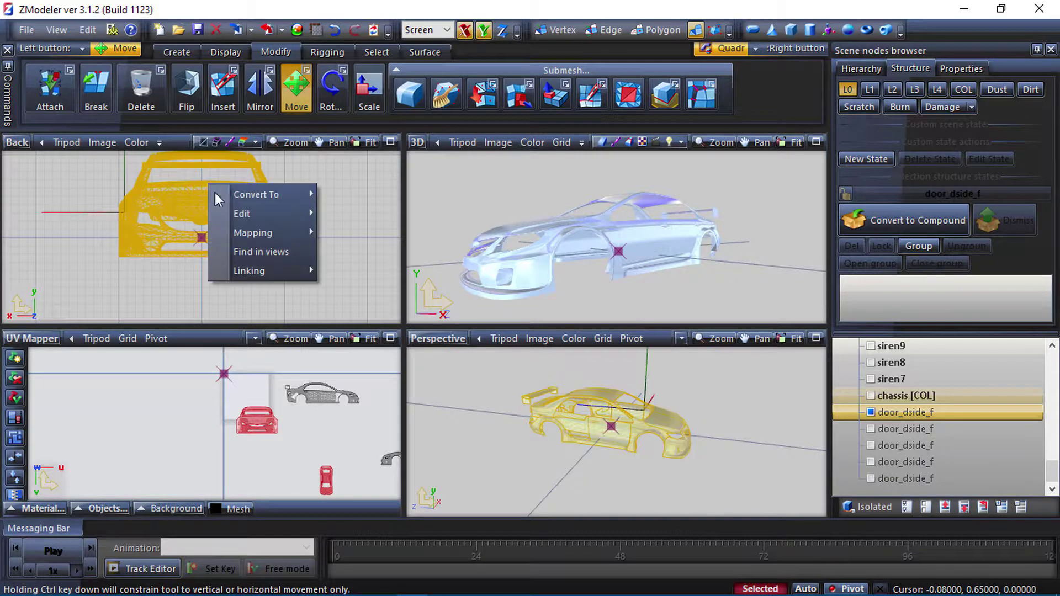
pyautogui.moveTo(244, 232)
pyautogui.click(348, 232)
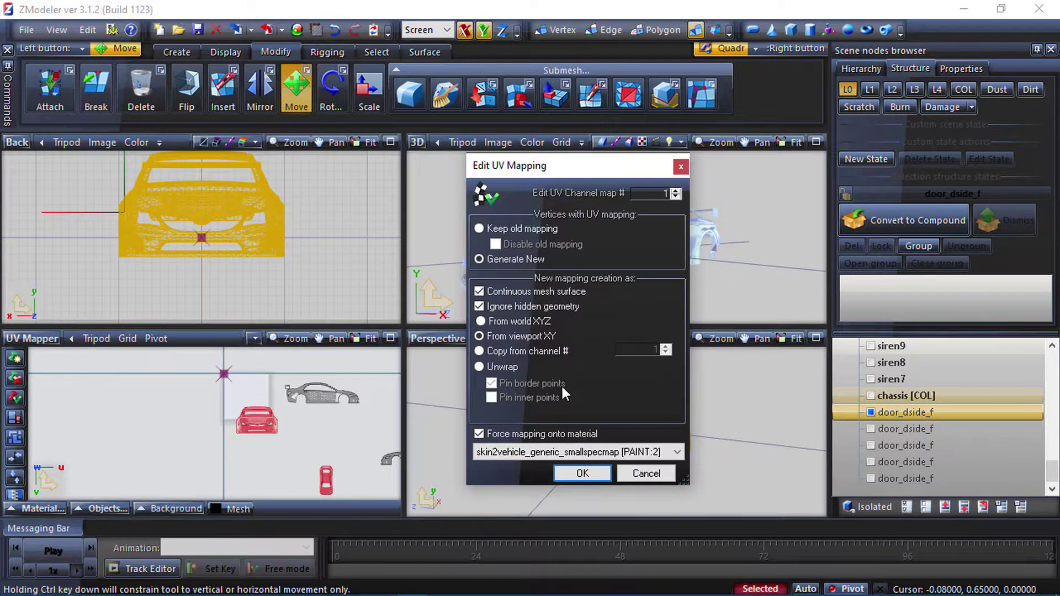
pyautogui.click(582, 473)
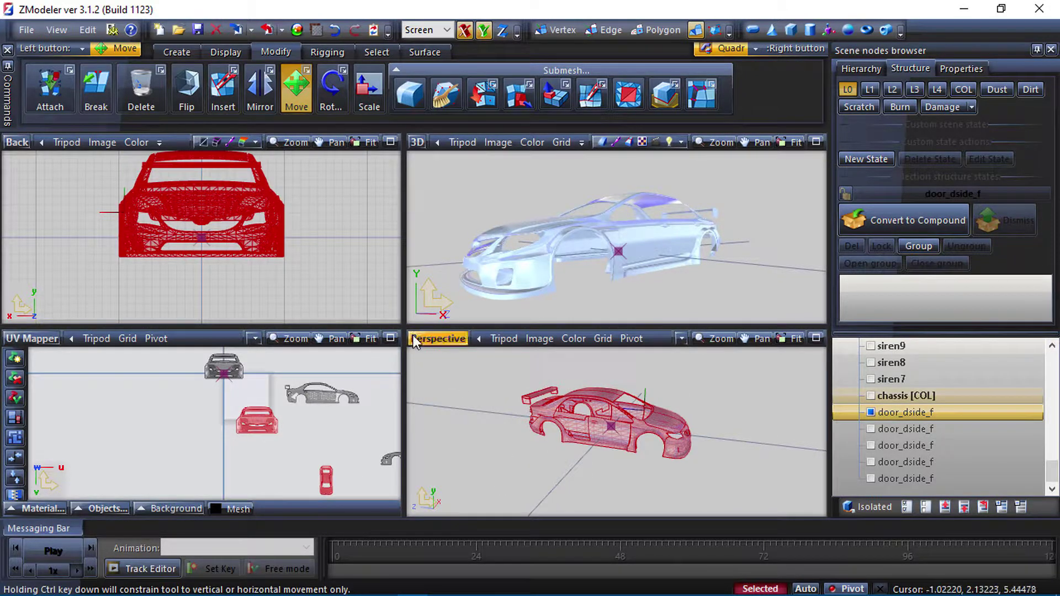
# - Maximize the UV Mapper and move the new back-view car layout into the texture square
pyautogui.click(394, 343)
pyautogui.scroll(4, 541, 317)
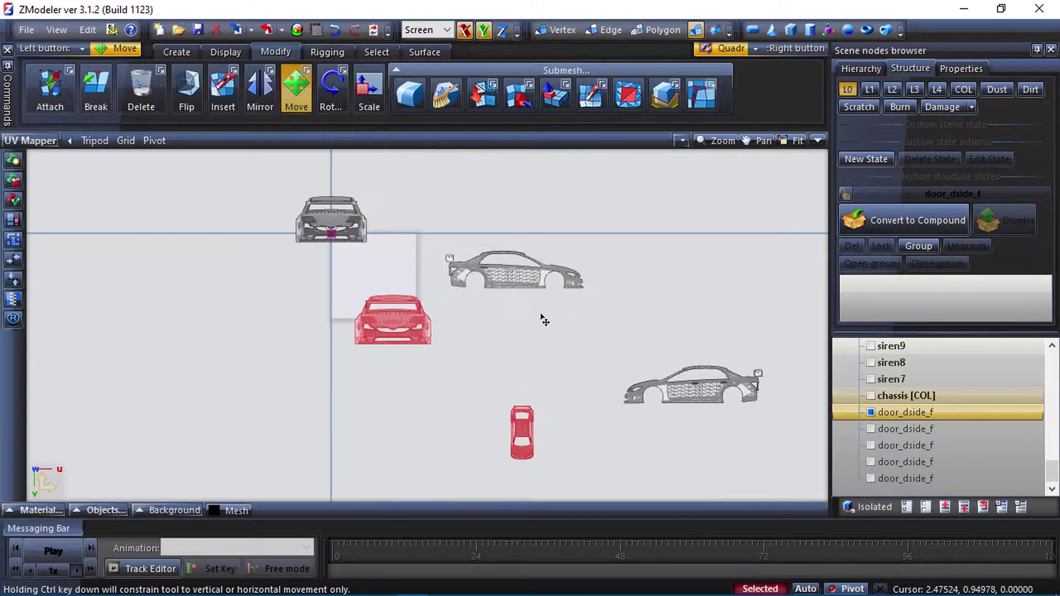
pyautogui.scroll(1, 542, 317)
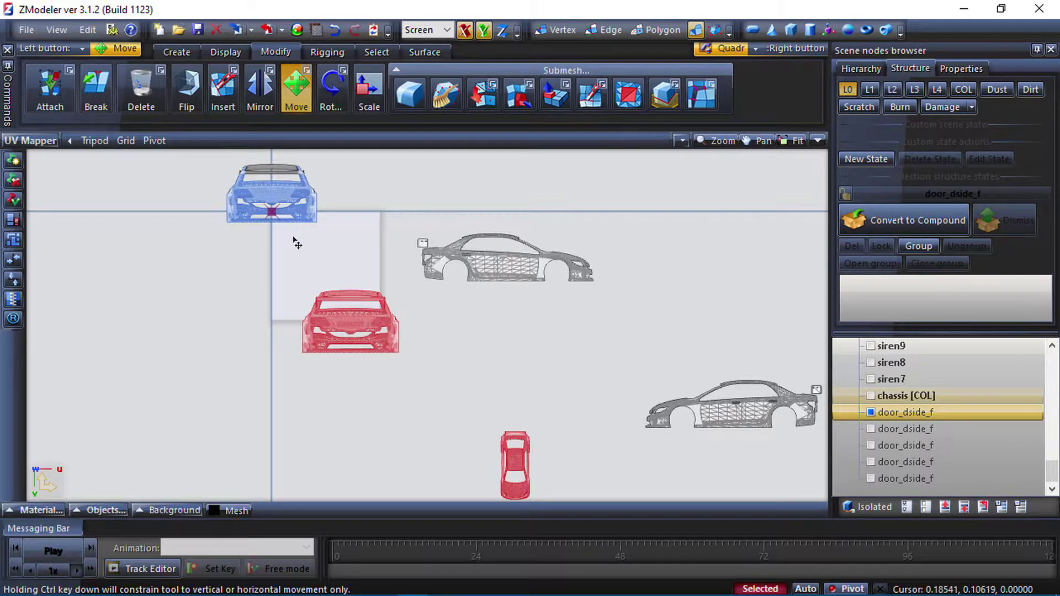
pyautogui.scroll(2, 280, 203)
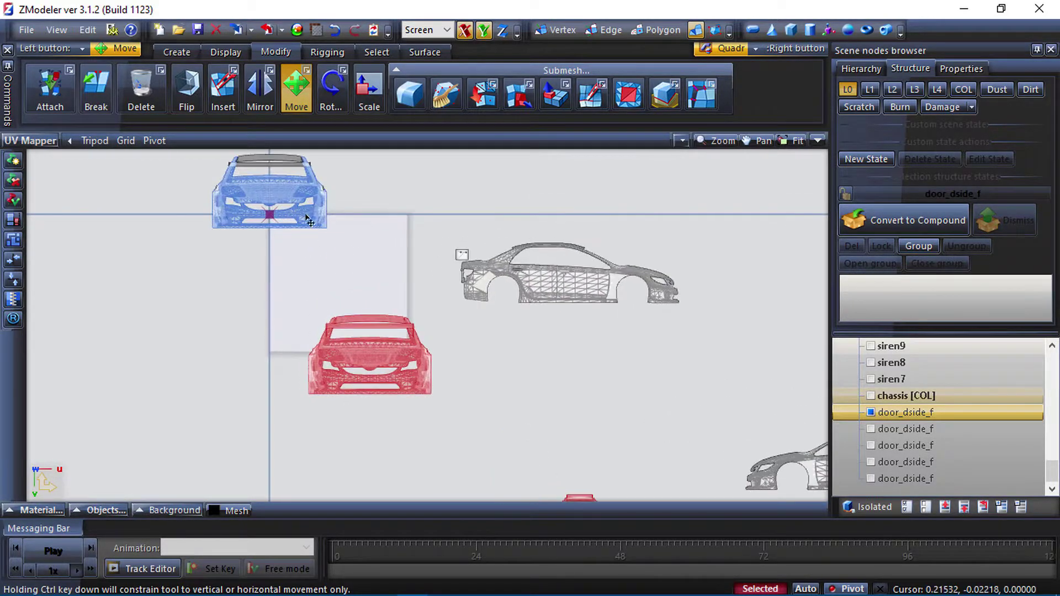
pyautogui.moveTo(252, 227); pyautogui.dragTo(351, 283)
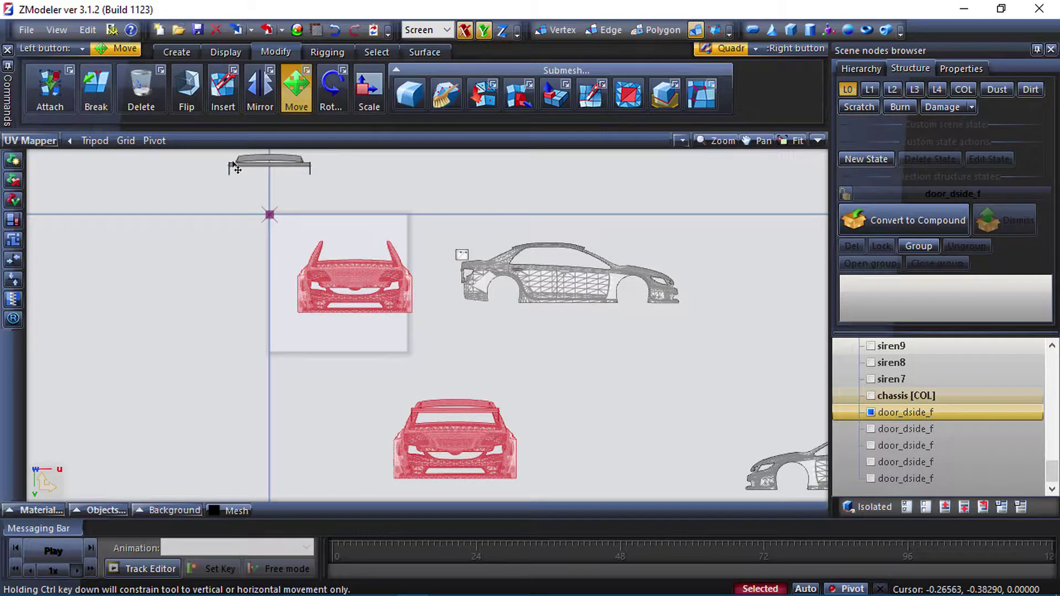
# - Clear the current UV selection and select the back-view car layout together with its detached upper piece
pyautogui.scroll(-1, 314, 249)
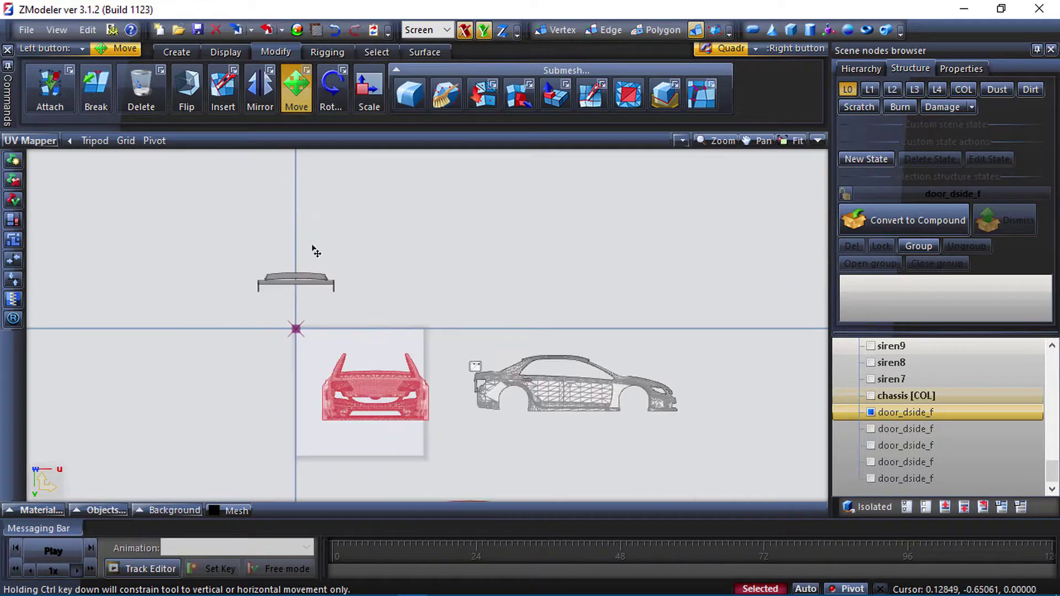
pyautogui.scroll(2, 315, 249)
pyautogui.click(377, 51)
pyautogui.click(243, 97)
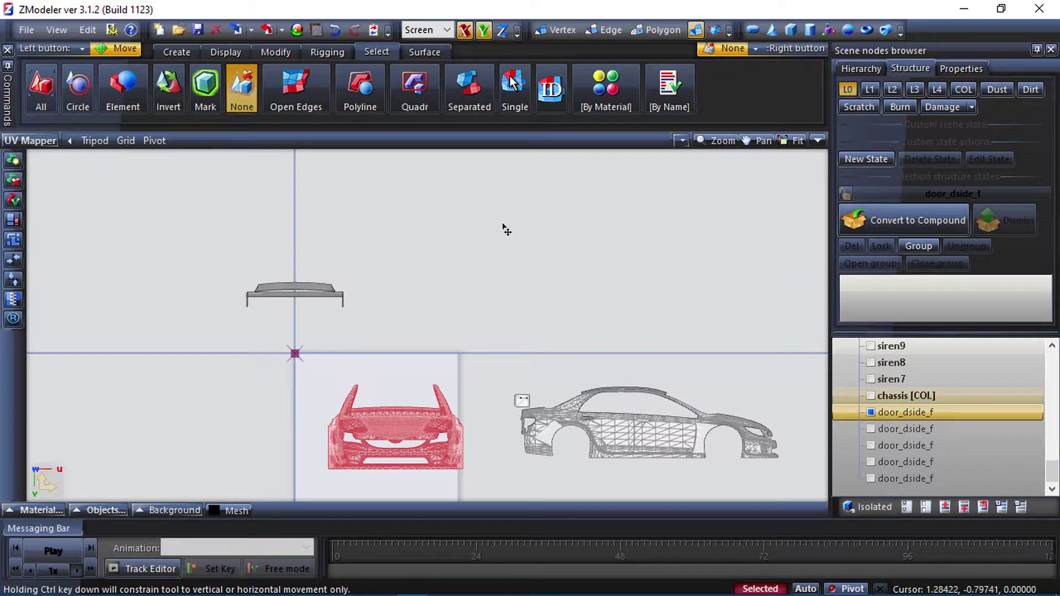
pyautogui.click(420, 101)
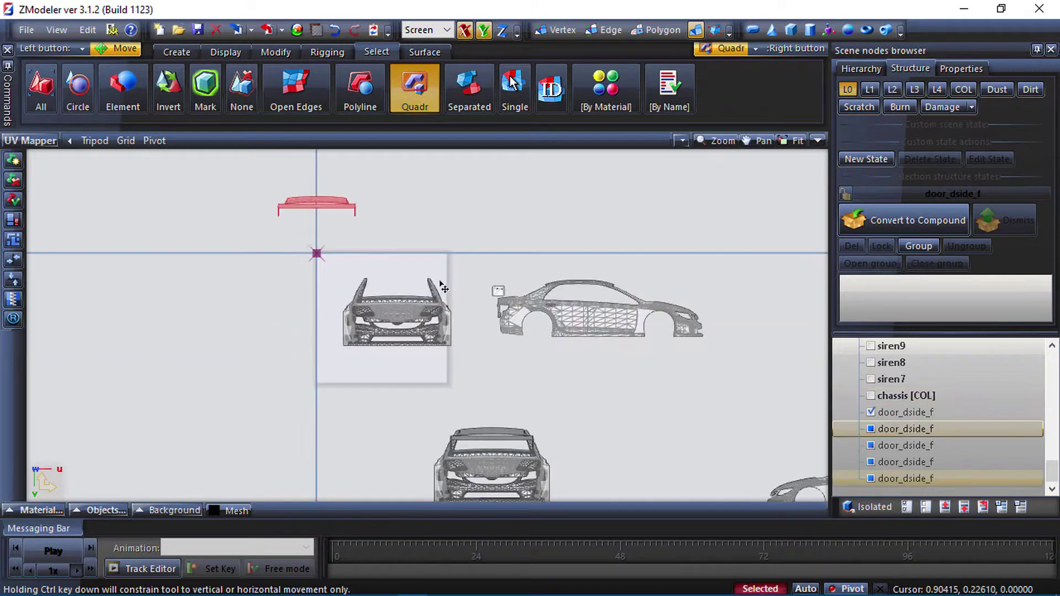
pyautogui.moveTo(470, 268); pyautogui.dragTo(285, 387)
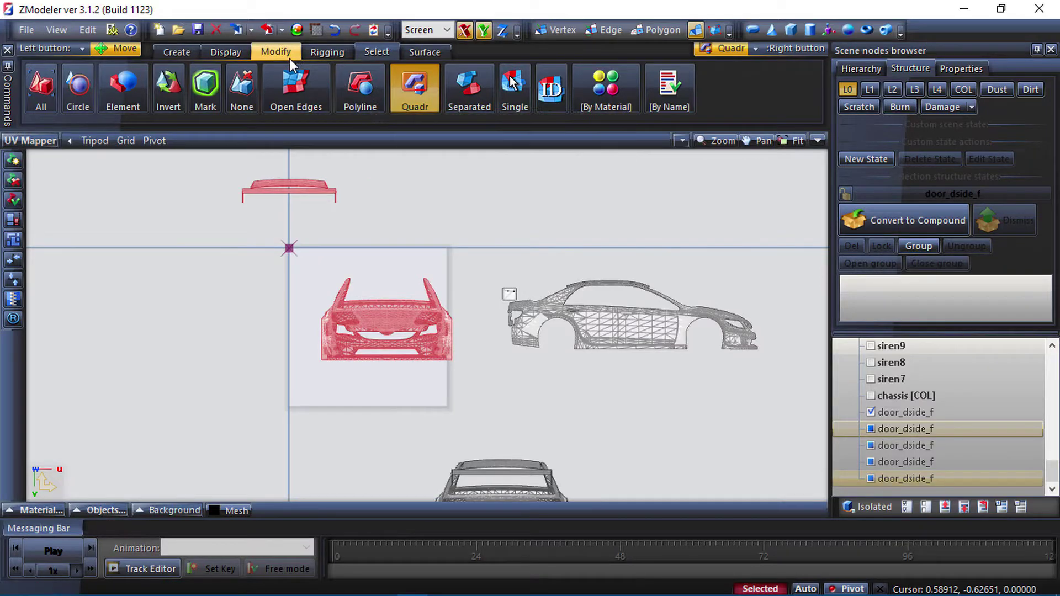
# - Scale down the selected back-view layout and place its main part in the upper-left corner of the texture square
pyautogui.click(276, 52)
pyautogui.scroll(1, 383, 341)
pyautogui.click(369, 91)
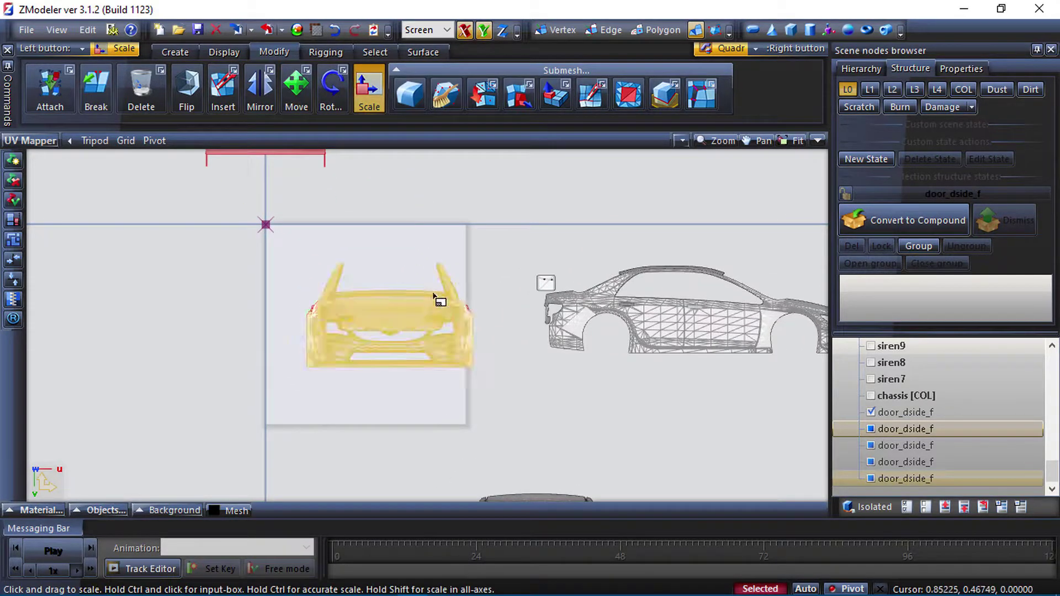
pyautogui.moveTo(433, 303); pyautogui.dragTo(433, 422)
pyautogui.scroll(1, 342, 284)
pyautogui.press('m')
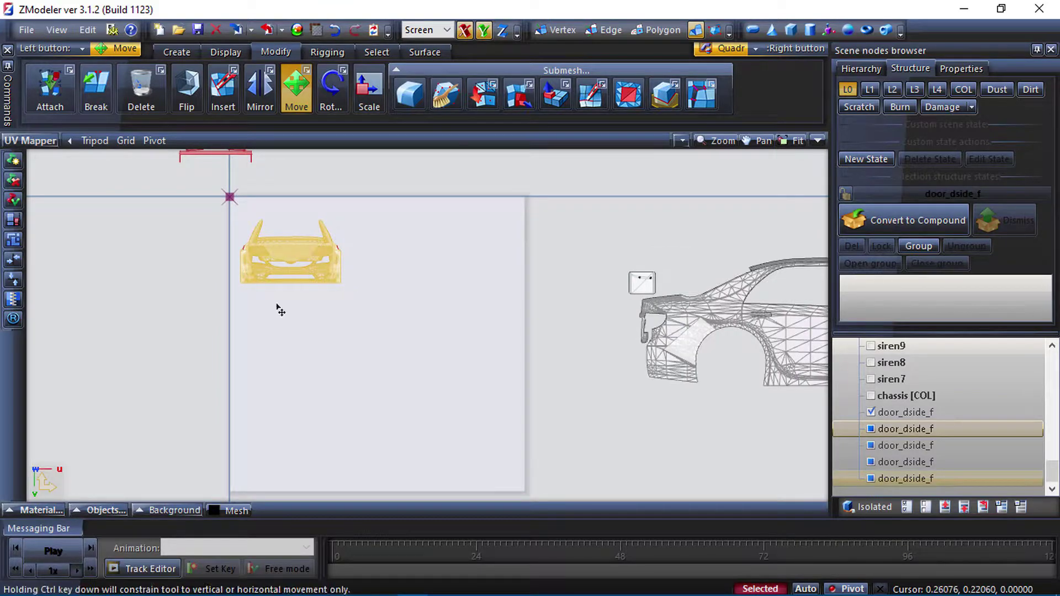
pyautogui.scroll(-4, 331, 264)
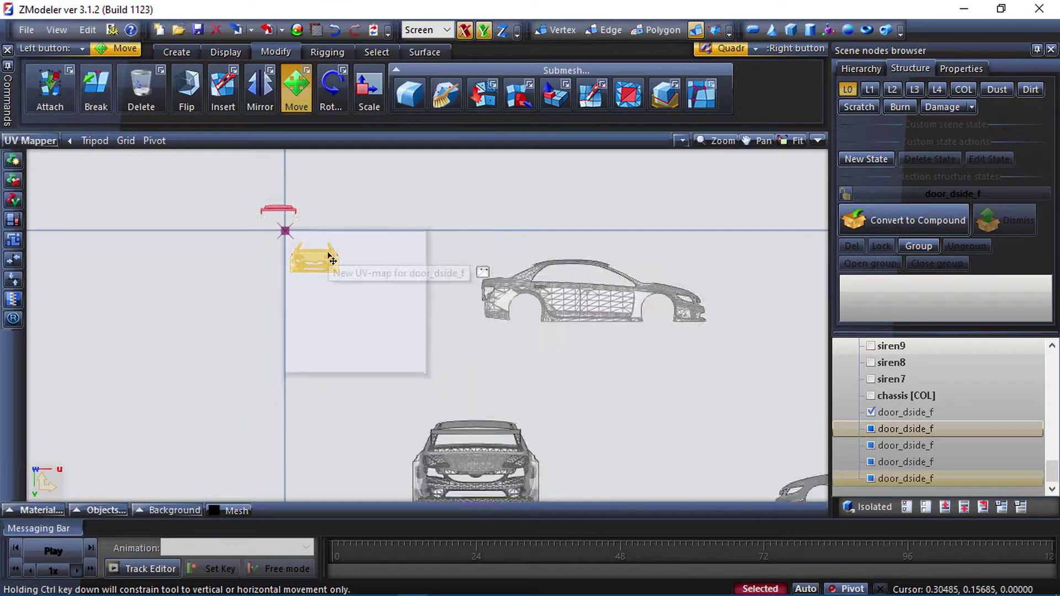
# - Clear the UV selection and select only the front-view car layout below the texture square
pyautogui.click(376, 52)
pyautogui.click(242, 88)
pyautogui.rightClick(466, 211)
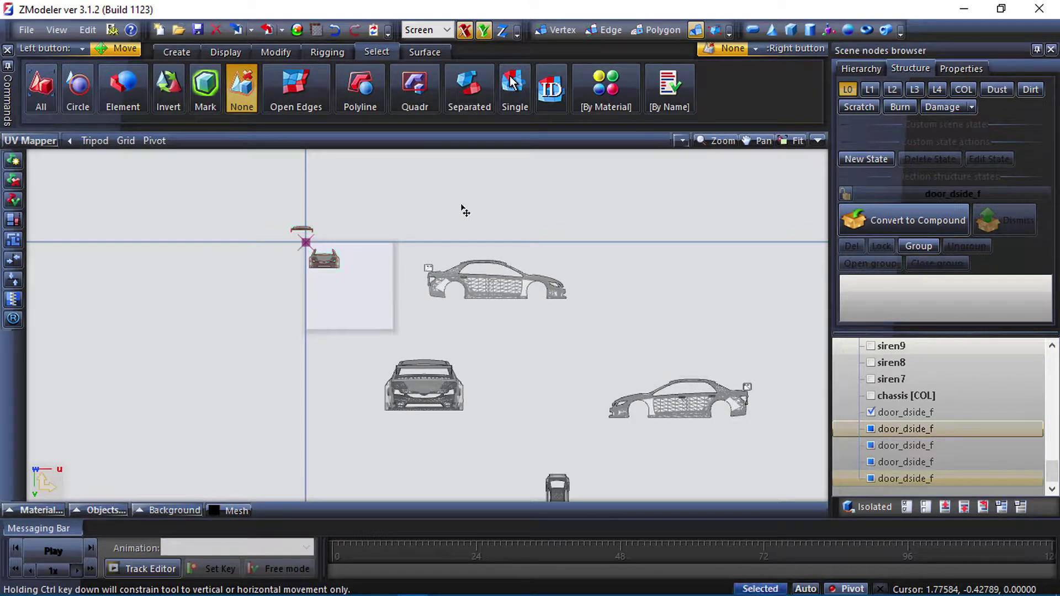
pyautogui.click(414, 88)
pyautogui.moveTo(468, 438); pyautogui.dragTo(371, 348)
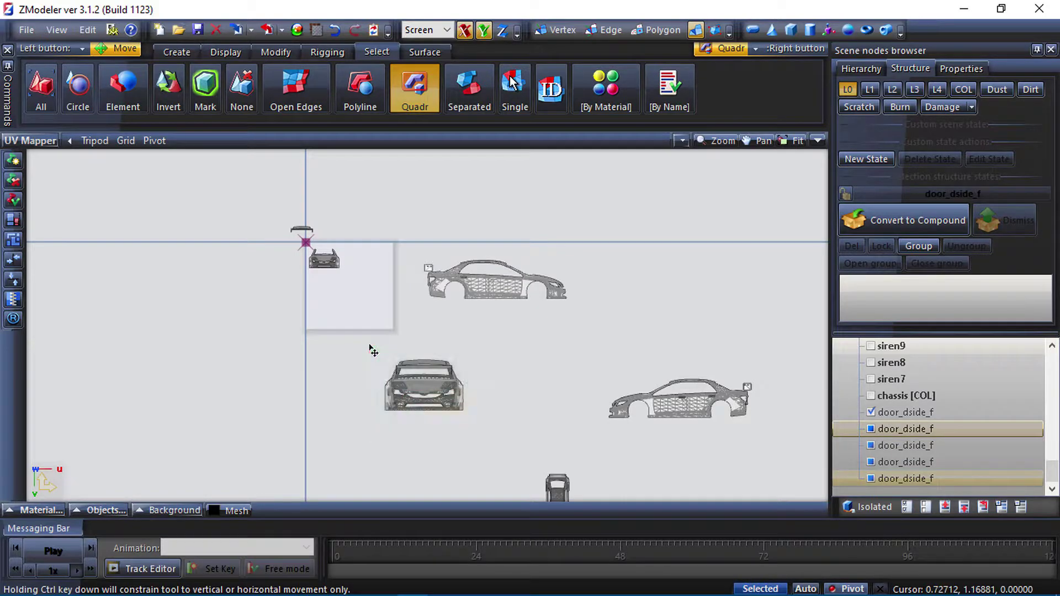
pyautogui.scroll(2, 395, 380)
# - Scale the front-view layout down to match the back-view one and place it beside that layout inside the texture square
pyautogui.click(274, 52)
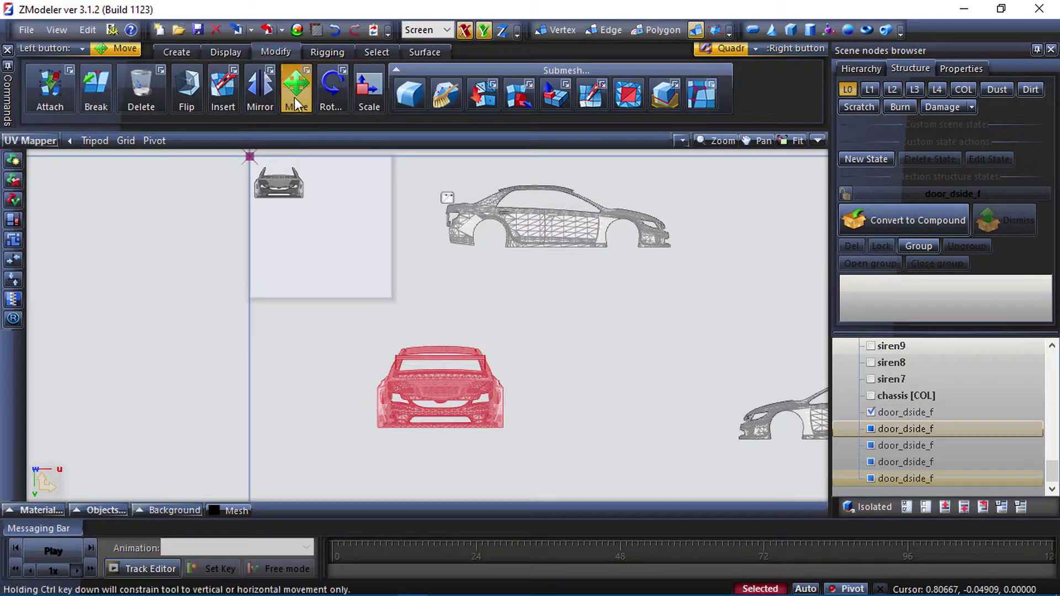
pyautogui.moveTo(494, 414); pyautogui.dragTo(397, 298)
pyautogui.click(370, 111)
pyautogui.scroll(-2, 381, 419)
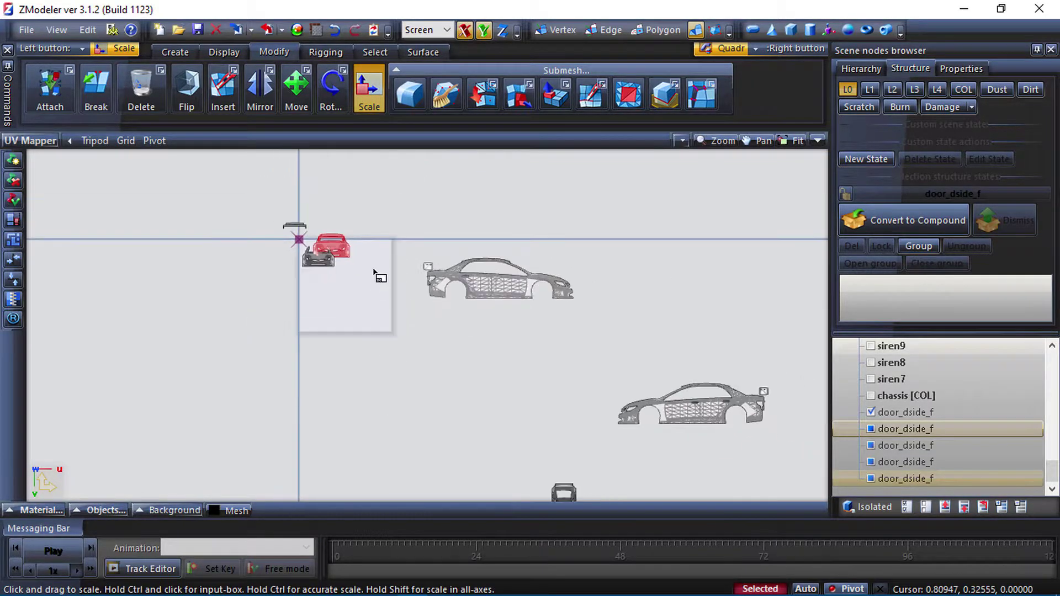
pyautogui.scroll(5, 360, 265)
pyautogui.press('m')
pyautogui.moveTo(361, 265); pyautogui.dragTo(417, 279)
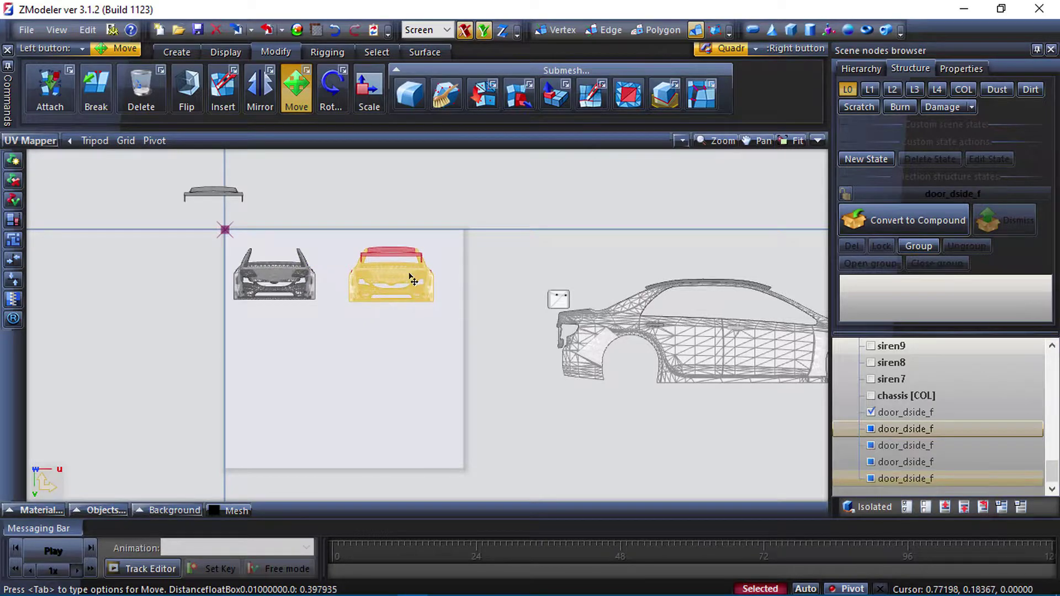
# - Clear the UV selection and select only the side-view car layout whose nose points right
pyautogui.scroll(-3, 383, 207)
pyautogui.scroll(1, 411, 235)
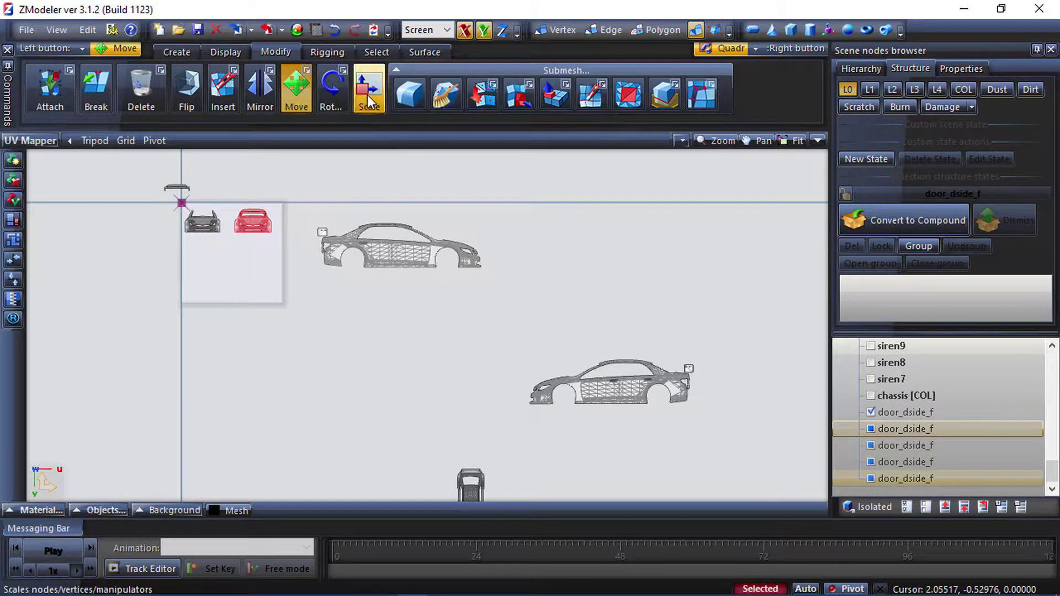
pyautogui.click(376, 52)
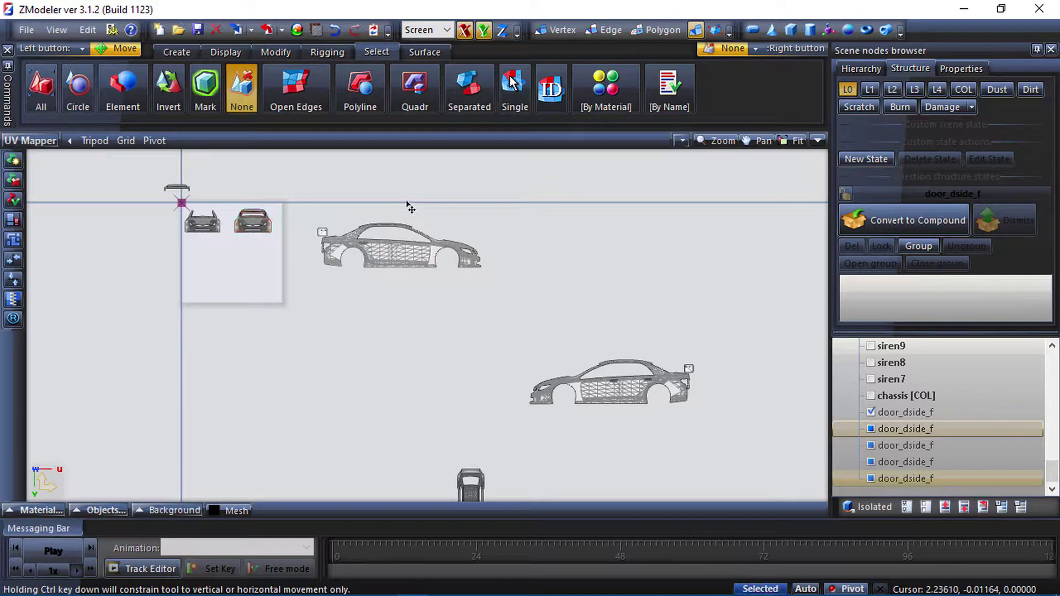
pyautogui.moveTo(521, 308); pyautogui.dragTo(310, 210)
# - Scale down the right-facing side layout and place it inside the texture square, directly below the back-view layout
pyautogui.press('m')
pyautogui.scroll(1, 407, 198)
pyautogui.moveTo(407, 199); pyautogui.dragTo(208, 286)
pyautogui.scroll(-1, 508, 372)
pyautogui.scroll(4, 311, 304)
pyautogui.press('s')
pyautogui.moveTo(339, 331); pyautogui.dragTo(313, 463)
pyautogui.scroll(-4, 377, 287)
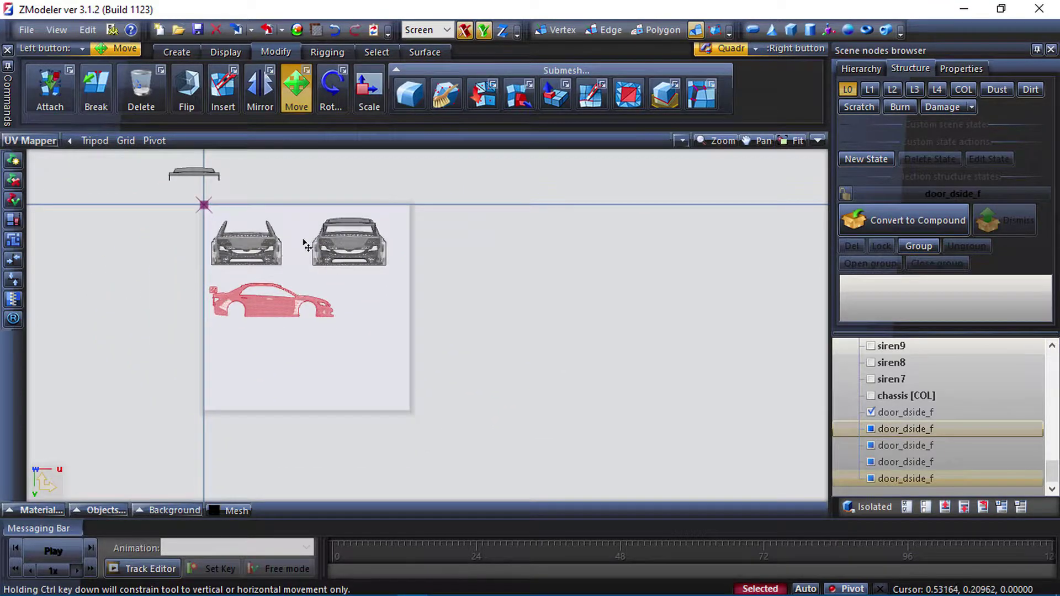
# - Clear the UV selection and select only the left-facing side-view car layout outside the texture square
pyautogui.click(376, 51)
pyautogui.click(242, 89)
pyautogui.rightClick(405, 284)
pyautogui.click(414, 88)
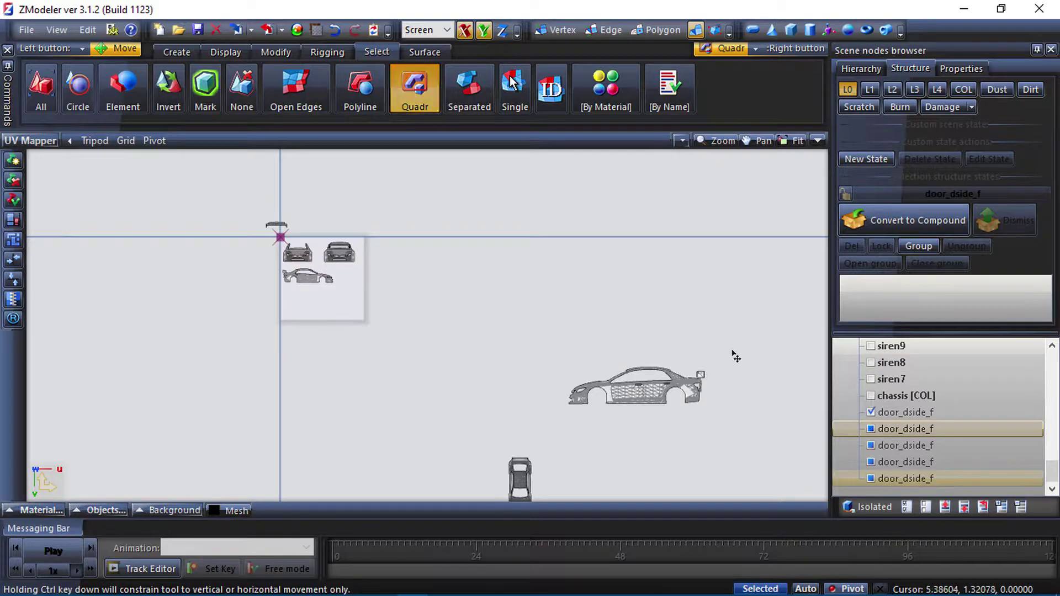
pyautogui.moveTo(744, 339); pyautogui.dragTo(555, 413, button='right')
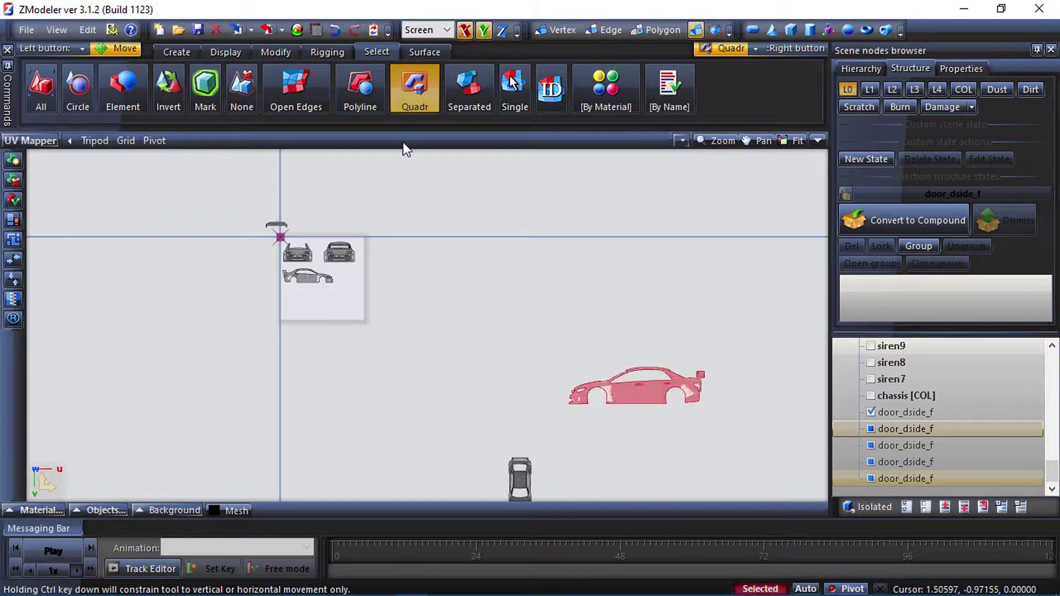
# - Move the left-facing side layout into the texture square and scale it down to match the right-facing side layout above it
pyautogui.moveTo(451, 347); pyautogui.dragTo(326, 317)
pyautogui.scroll(4, 326, 317)
pyautogui.click(369, 89)
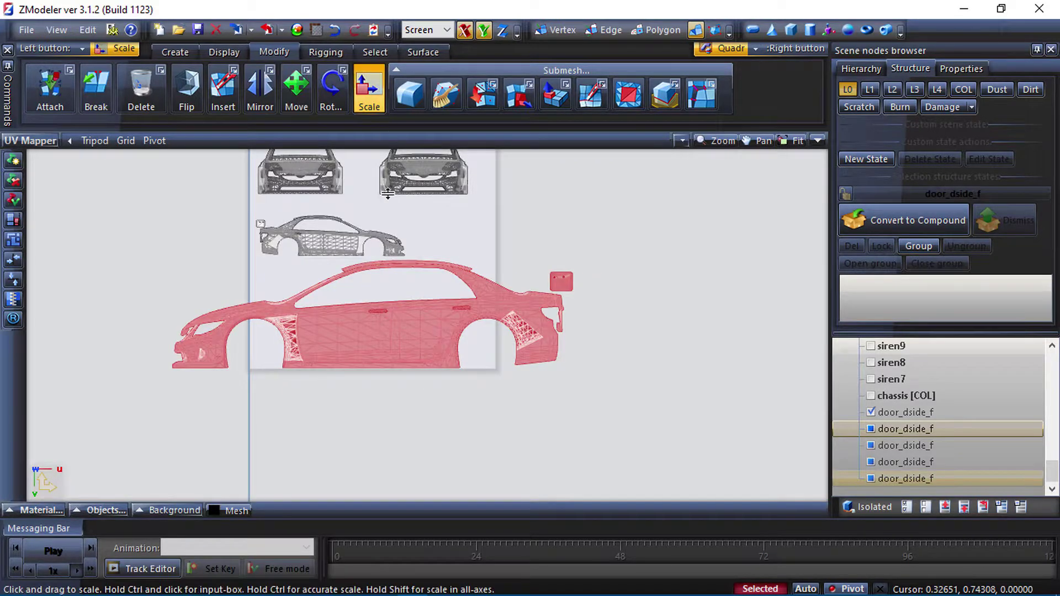
pyautogui.moveTo(422, 369); pyautogui.dragTo(325, 326)
pyautogui.scroll(2, 322, 326)
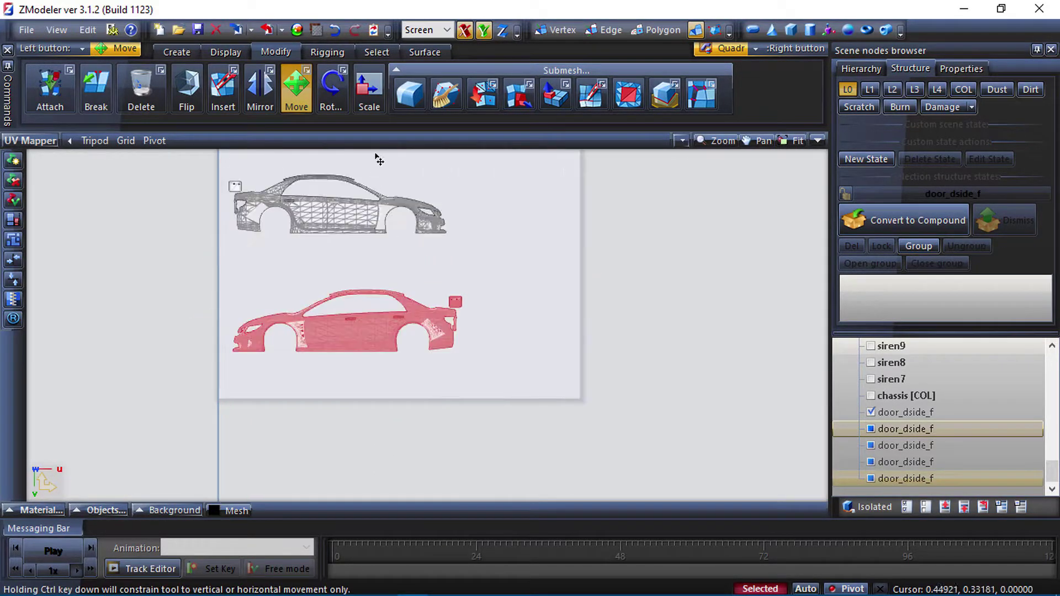
# - Rotate the left-facing side layout upright with its nose pointing down and place it inside the texture square beneath the front-view layout
pyautogui.click(332, 91)
pyautogui.scroll(-3, 470, 240)
pyautogui.moveTo(429, 256); pyautogui.dragTo(402, 374)
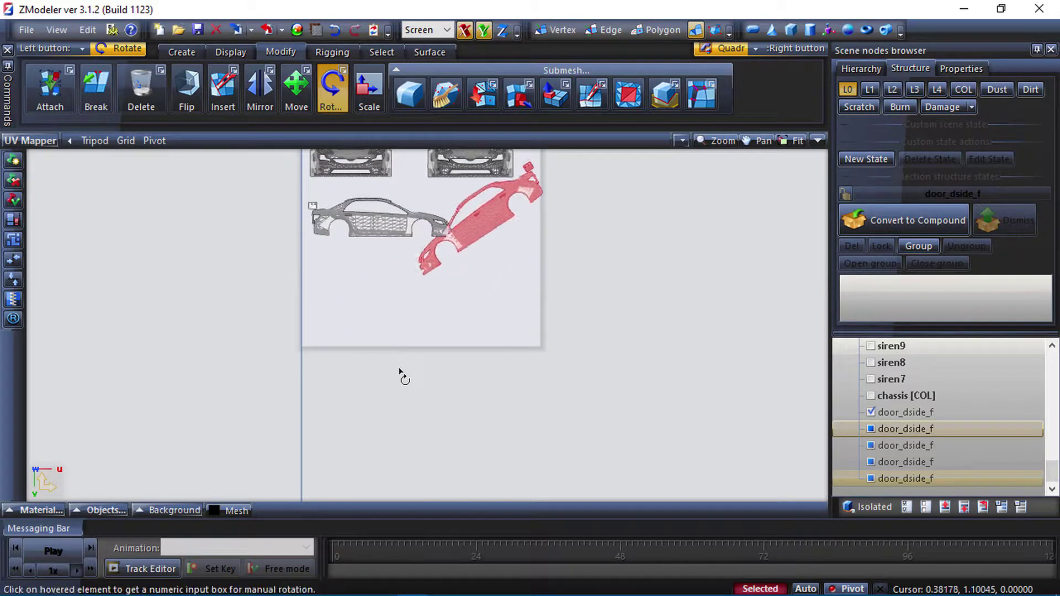
pyautogui.scroll(-2, 404, 369)
pyautogui.moveTo(422, 296); pyautogui.dragTo(450, 325)
pyautogui.press('m')
pyautogui.scroll(-1, 450, 326)
pyautogui.moveTo(447, 277); pyautogui.dragTo(445, 369)
pyautogui.scroll(2, 445, 369)
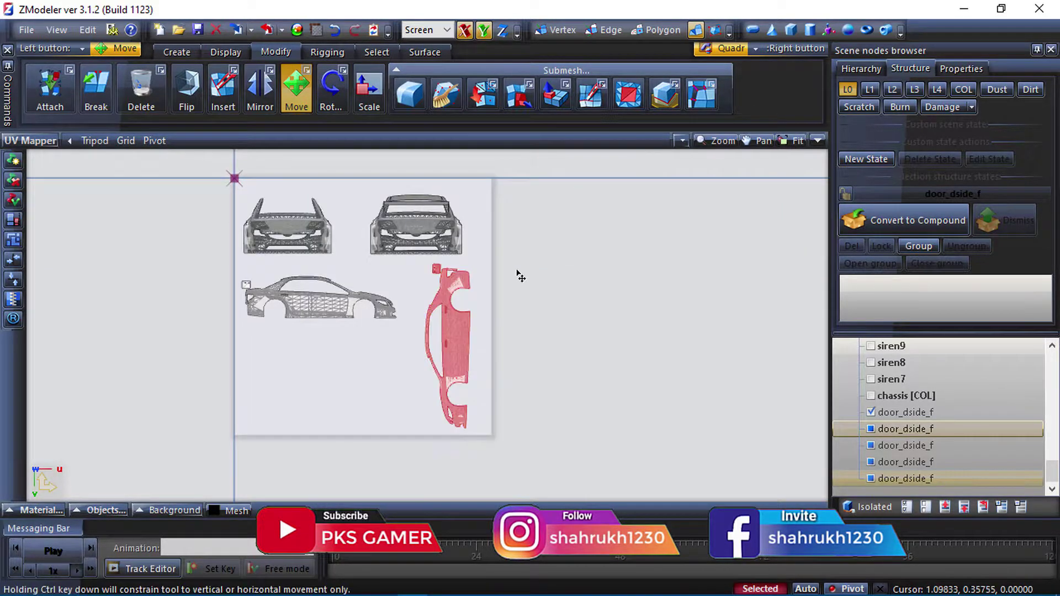
# - Clear the UV selection and select only the top-view car layout outside the texture square
pyautogui.scroll(-4, 497, 271)
pyautogui.click(377, 52)
pyautogui.click(325, 99)
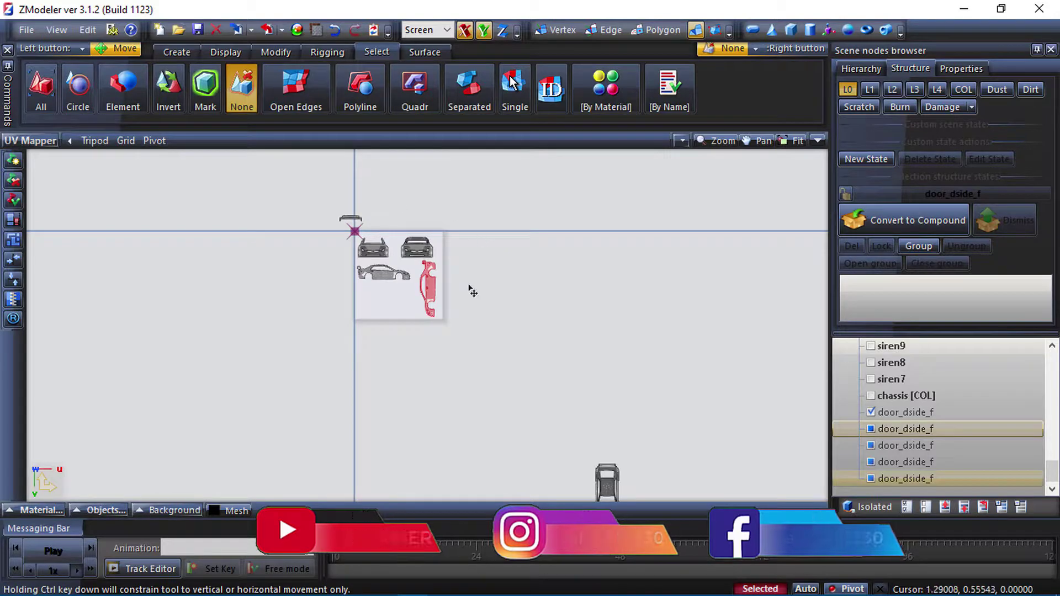
pyautogui.click(414, 91)
pyautogui.scroll(-3, 553, 309)
pyautogui.moveTo(611, 324); pyautogui.dragTo(544, 422, button='right')
# - Move the top-view layout over to the lower edge of the texture square
pyautogui.scroll(3, 552, 370)
pyautogui.click(276, 51)
pyautogui.moveTo(558, 398); pyautogui.dragTo(333, 215)
pyautogui.scroll(-3, 488, 469)
pyautogui.scroll(5, 364, 255)
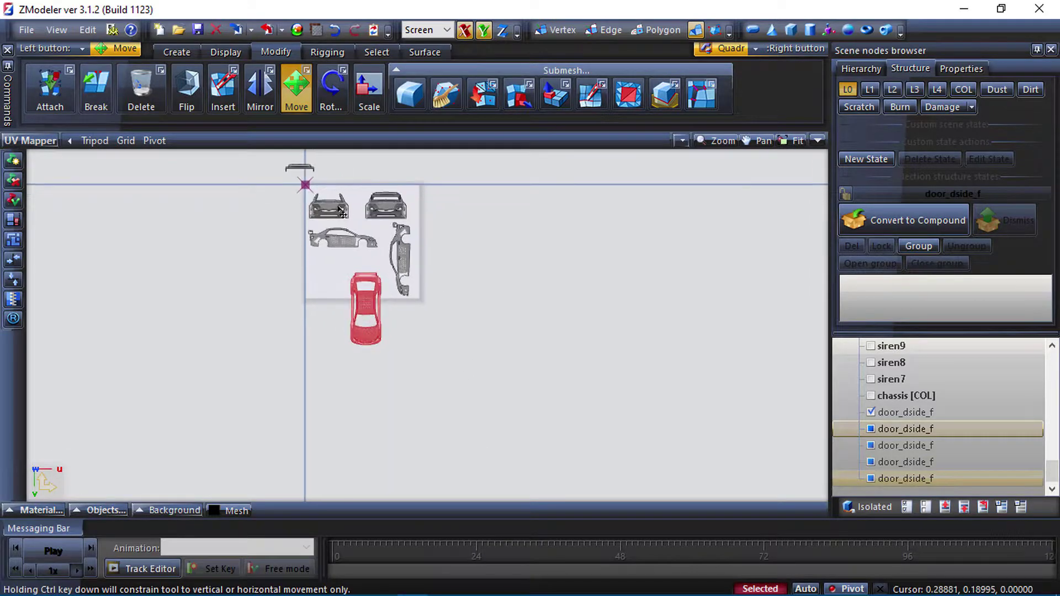
# - Rotate the top-view layout until its nose points right and place it inside the texture square below the horizontal side layout
pyautogui.click(332, 89)
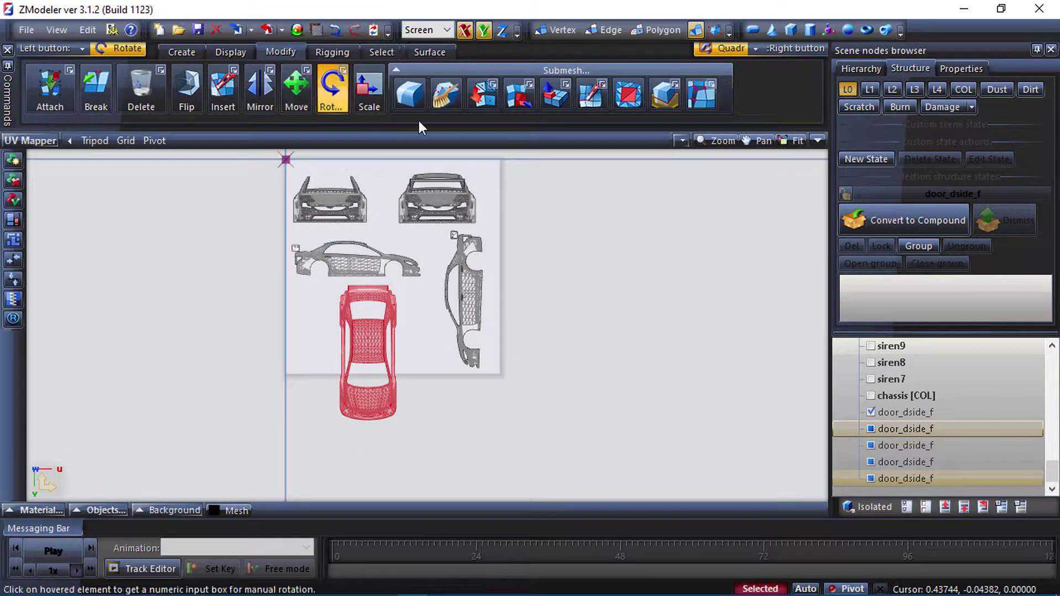
pyautogui.moveTo(687, 407); pyautogui.dragTo(469, 230)
pyautogui.scroll(-2, 426, 367)
pyautogui.click(297, 89)
pyautogui.moveTo(482, 183); pyautogui.dragTo(436, 317)
pyautogui.hotkey('ctrl', 'z')
pyautogui.moveTo(458, 196); pyautogui.dragTo(403, 356)
pyautogui.scroll(3, 409, 342)
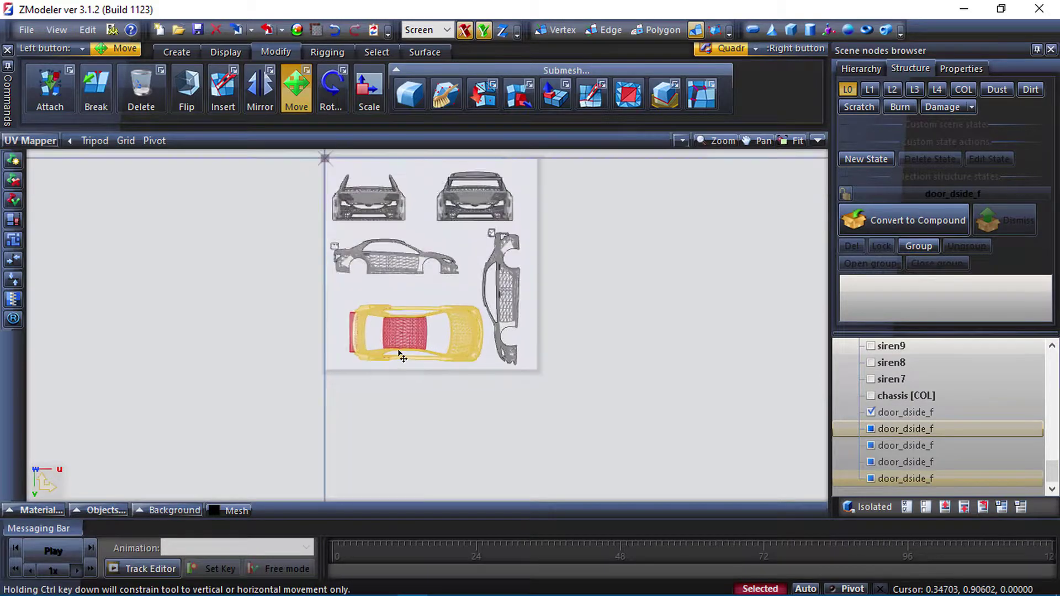
pyautogui.scroll(-1, 475, 257)
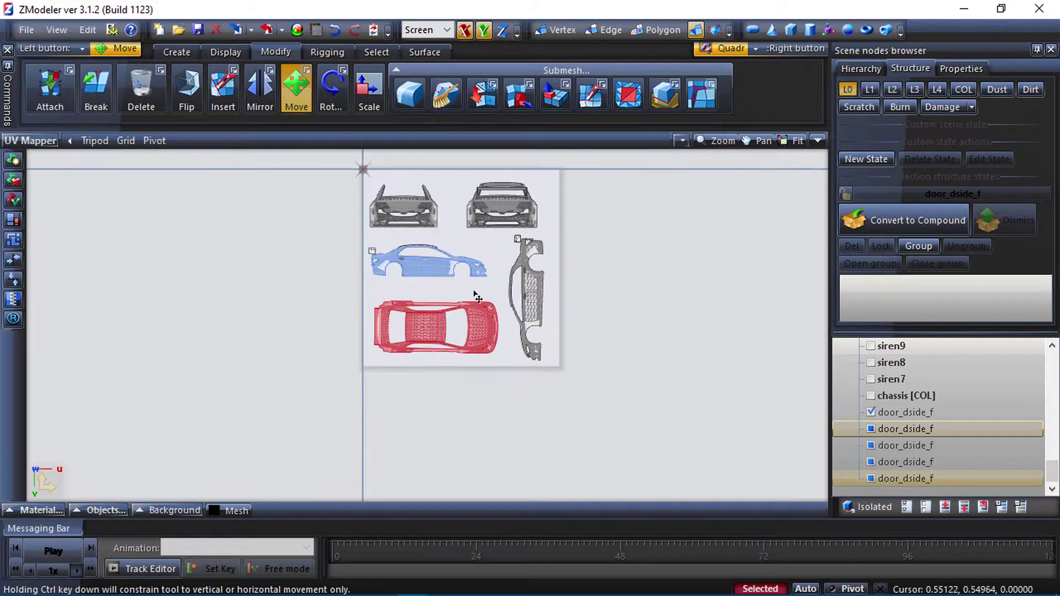
pyautogui.scroll(3, 552, 218)
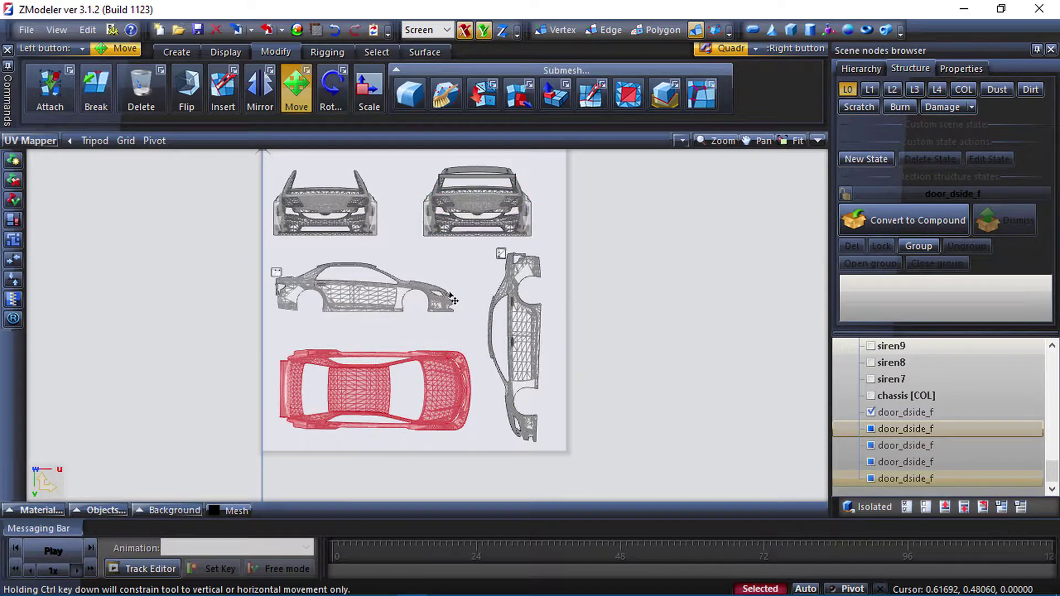
# - Clear the UV selection so that none of the car layouts remains selected
pyautogui.click(372, 50)
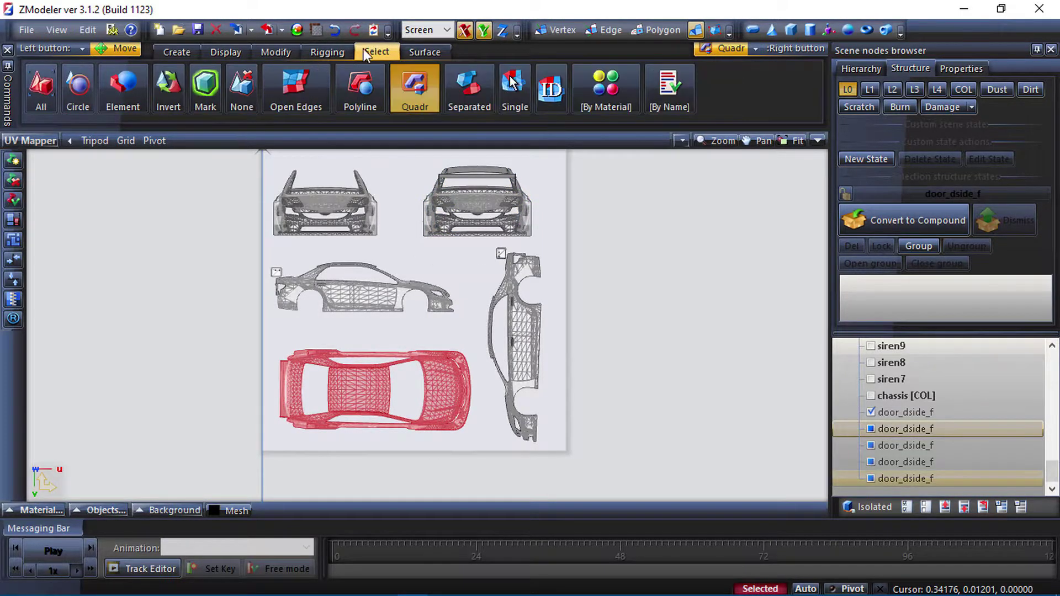
pyautogui.click(277, 77)
pyautogui.click(243, 82)
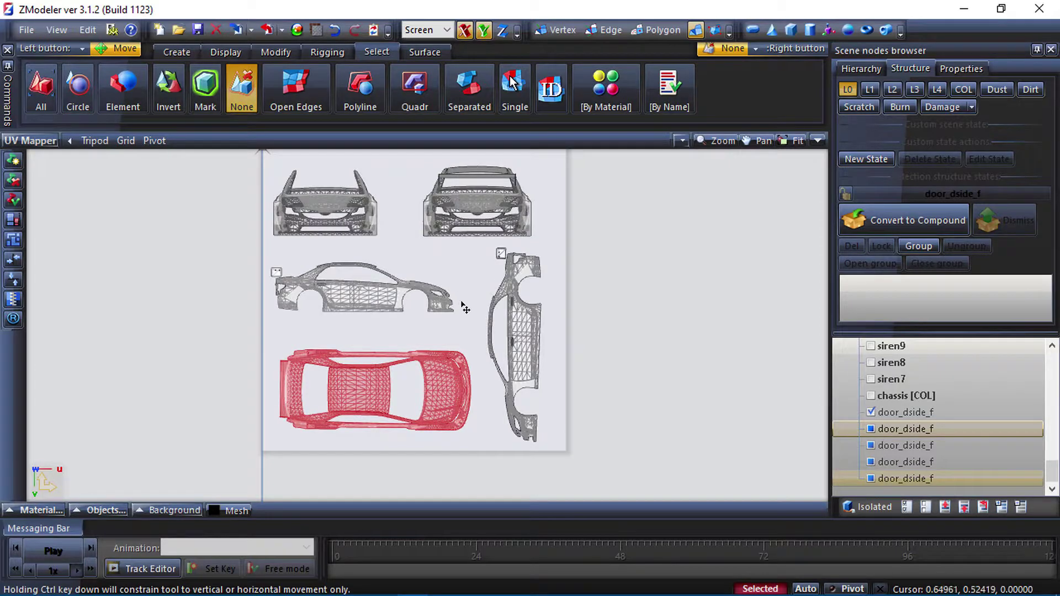
pyautogui.rightClick(469, 287)
pyautogui.scroll(-1, 467, 284)
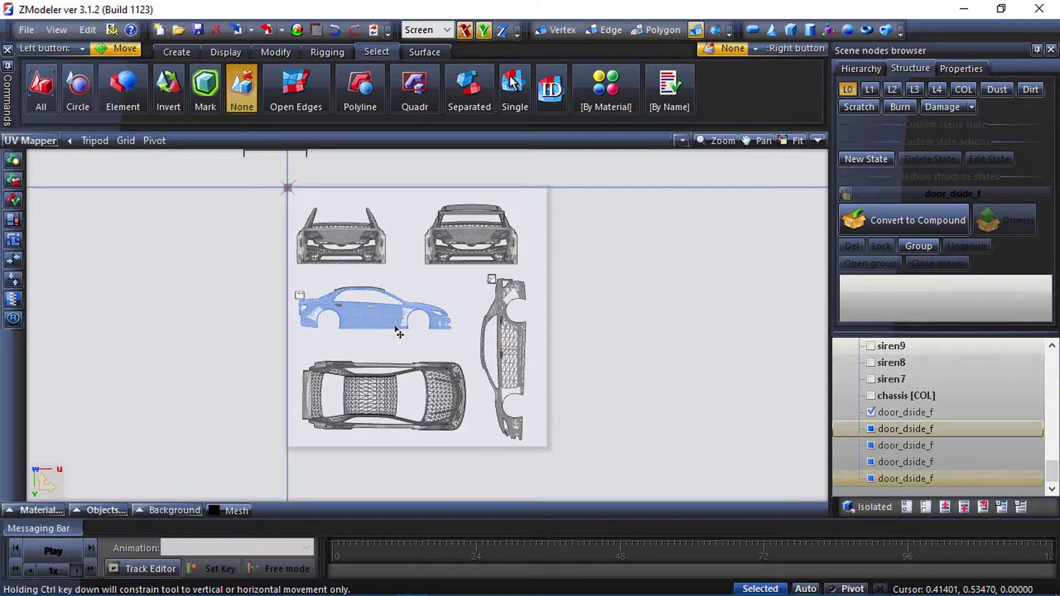
# - Render the UV layout as a 2048 × 2048 World-space Normal map and check the whole rendered image
pyautogui.click(13, 319)
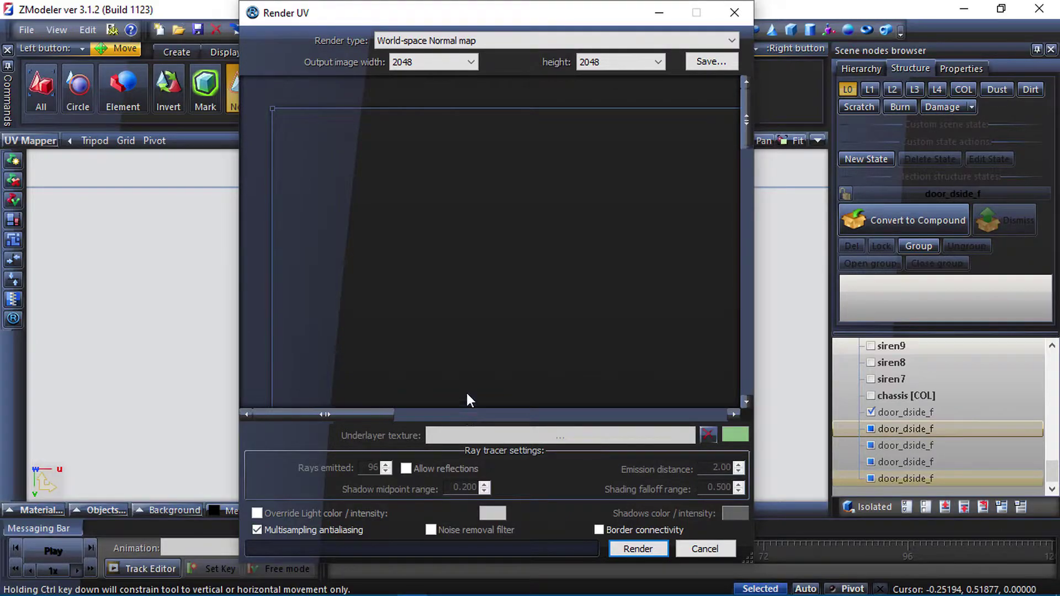
pyautogui.click(638, 550)
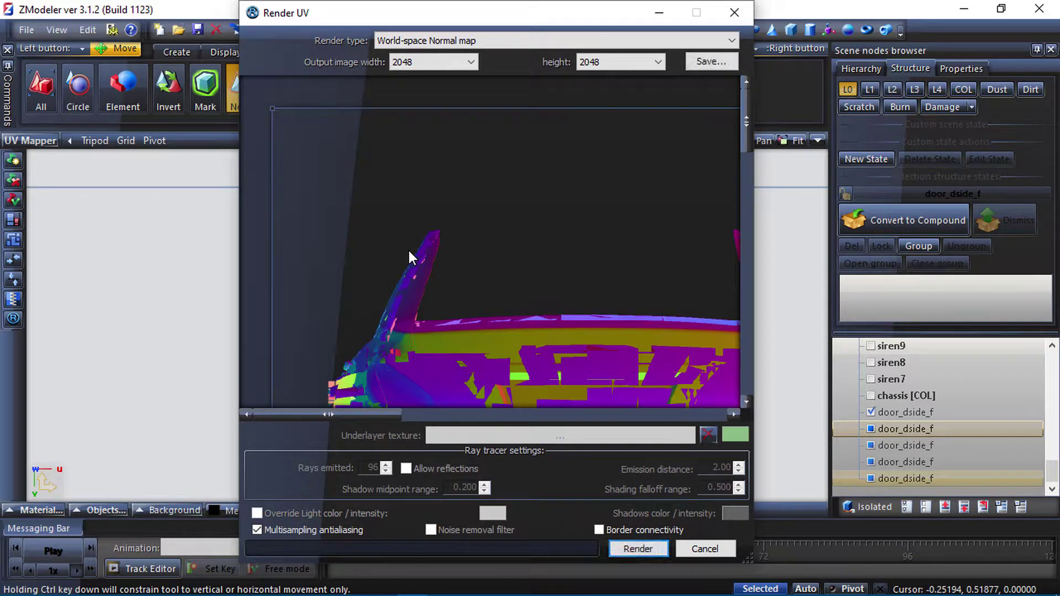
pyautogui.scroll(-5, 409, 248)
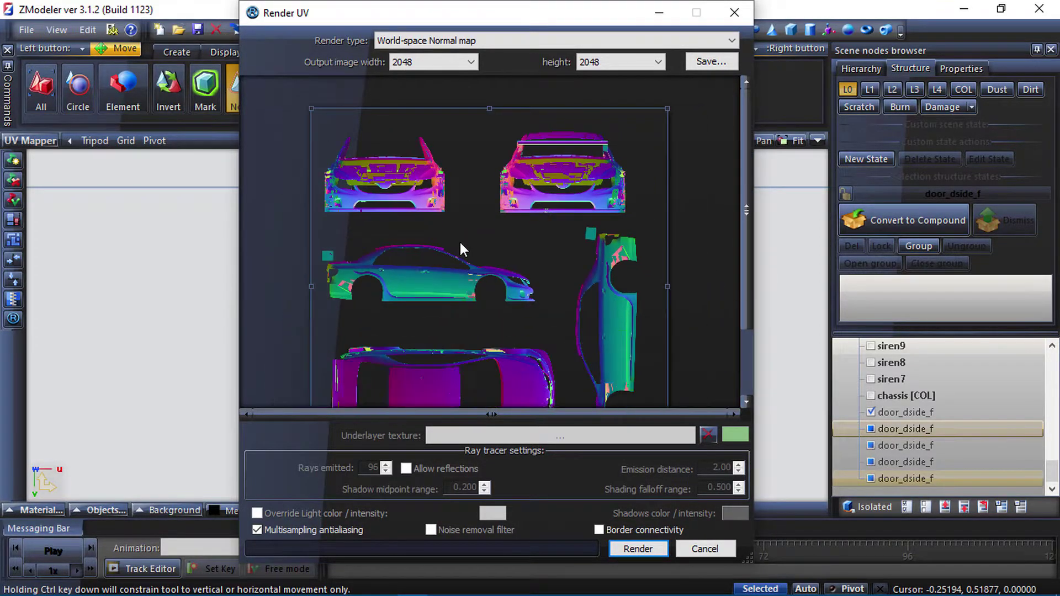
pyautogui.scroll(-1, 581, 188)
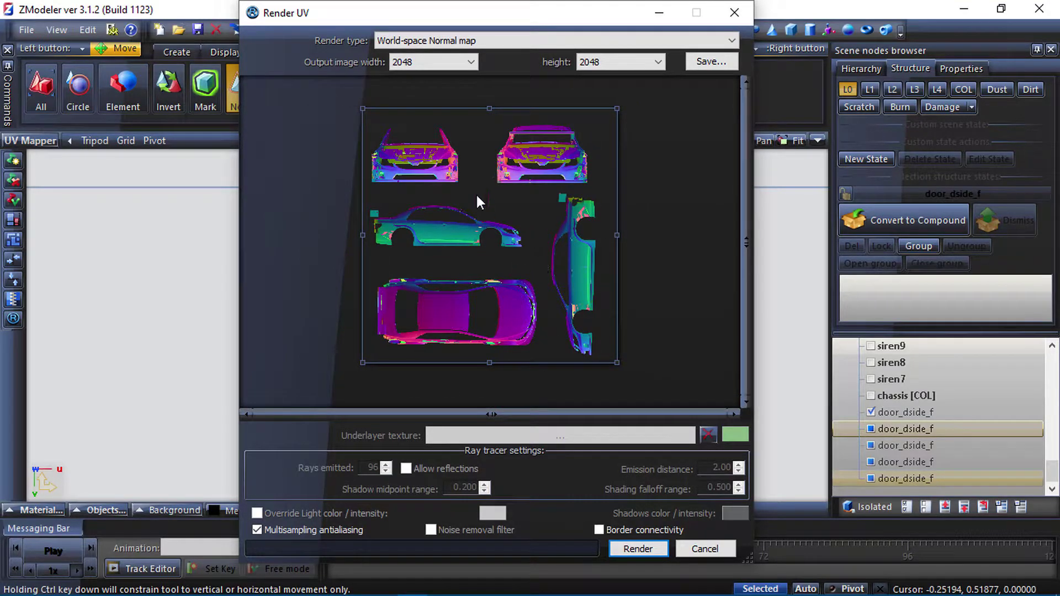
pyautogui.scroll(1, 458, 208)
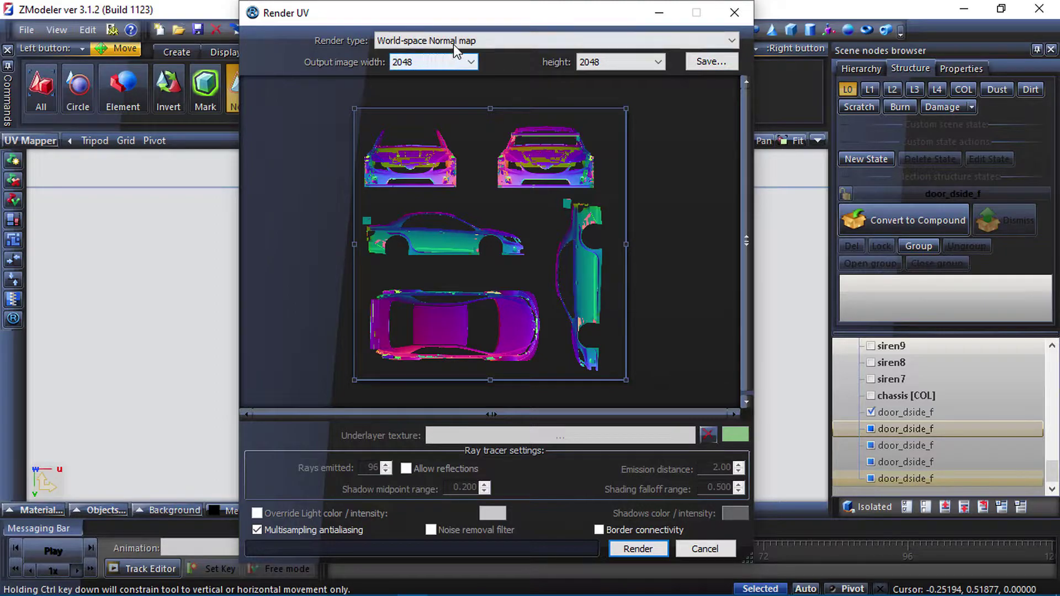
# - Save the rendered UV image to the Desktop as a DDS file named Toyota Temp and close the render dialog
pyautogui.click(728, 63)
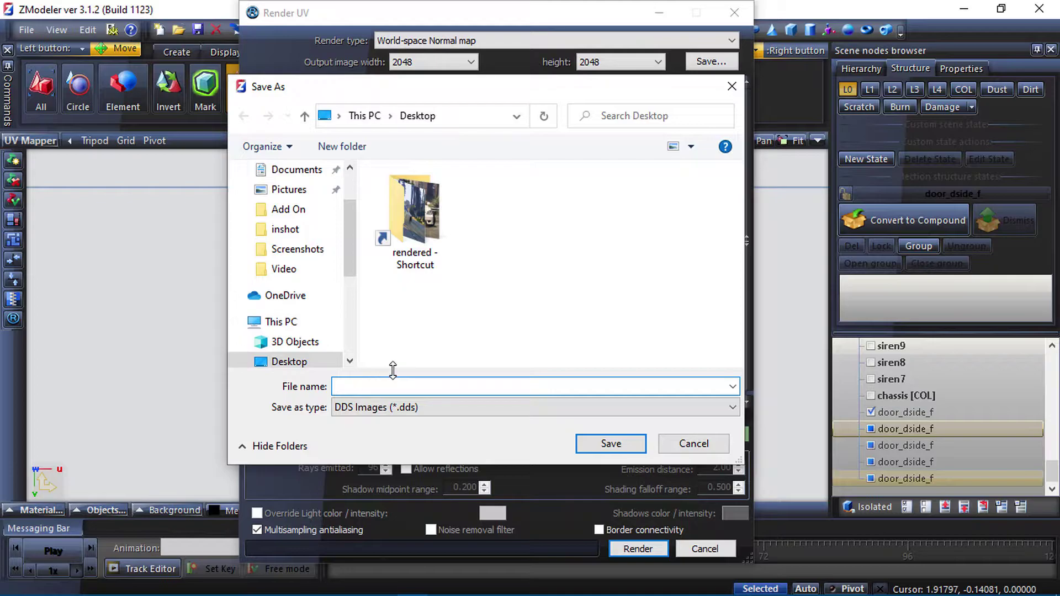
pyautogui.write('A')
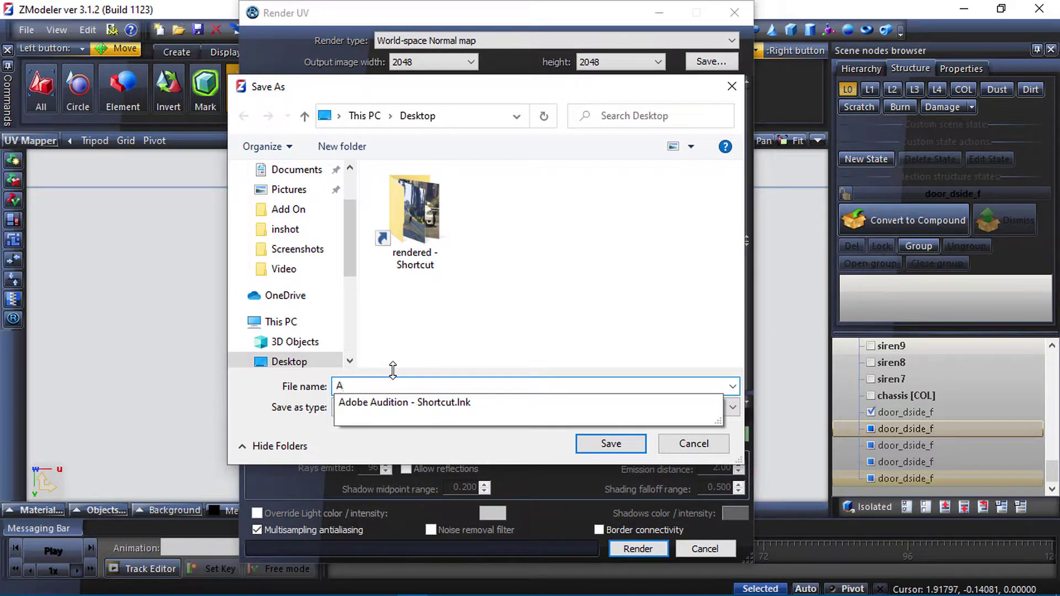
pyautogui.press('BackSpace')
pyautogui.write('Toyota Temp')
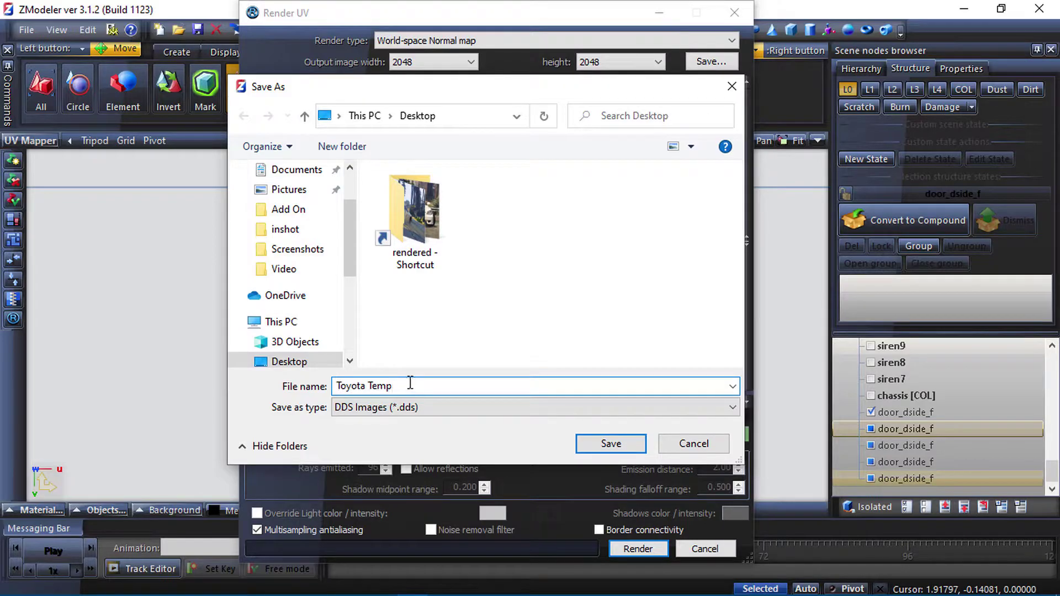
pyautogui.click(621, 445)
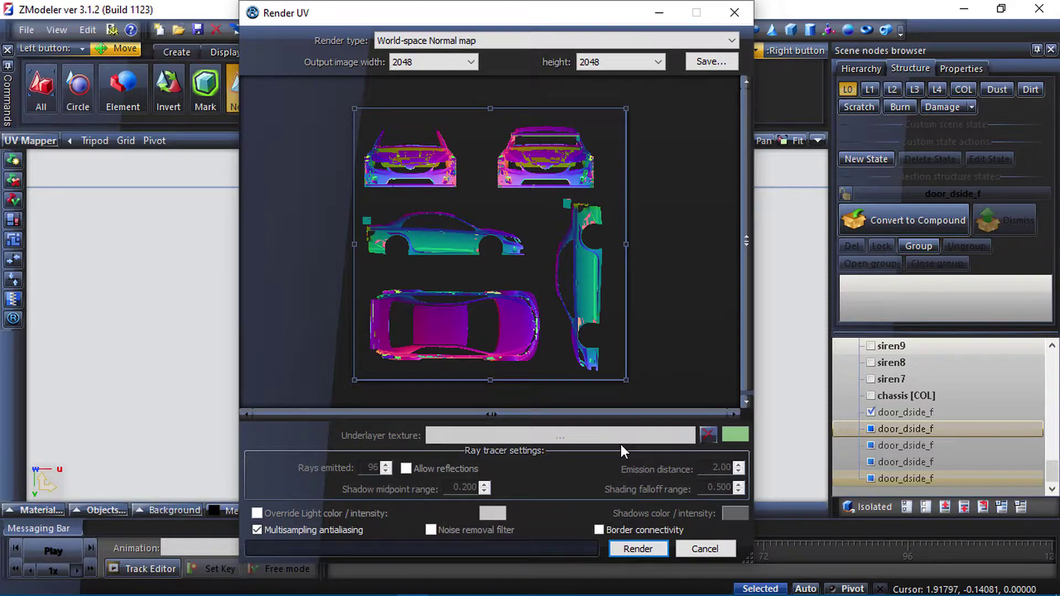
pyautogui.click(702, 554)
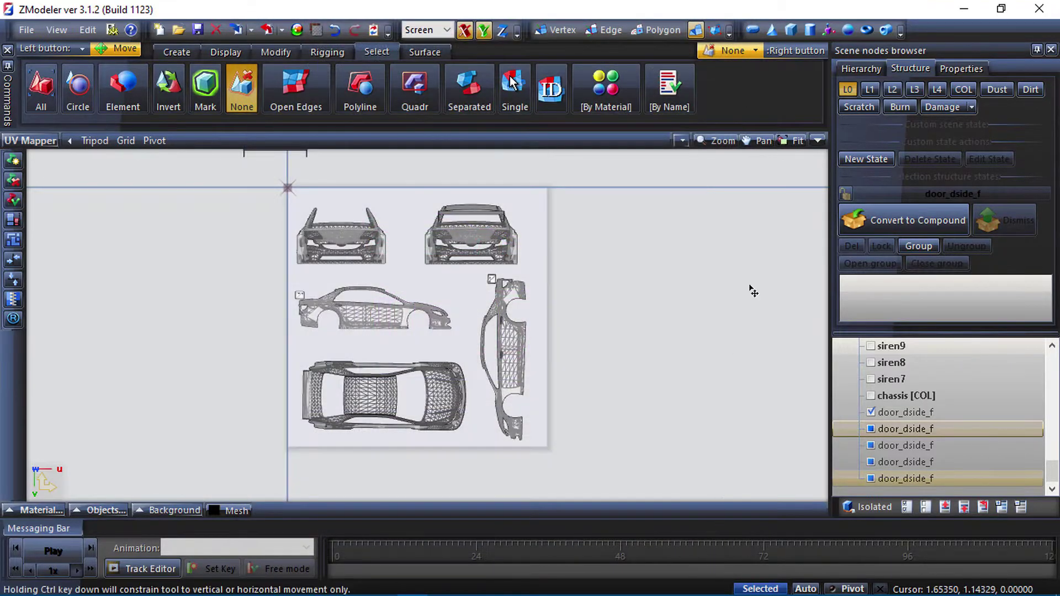
# - Switch to GIMP and open the Toyota Temp DDS image from the Desktop with mipmaps and automatic YCoCg/AExp decoding enabled
pyautogui.click(966, 9)
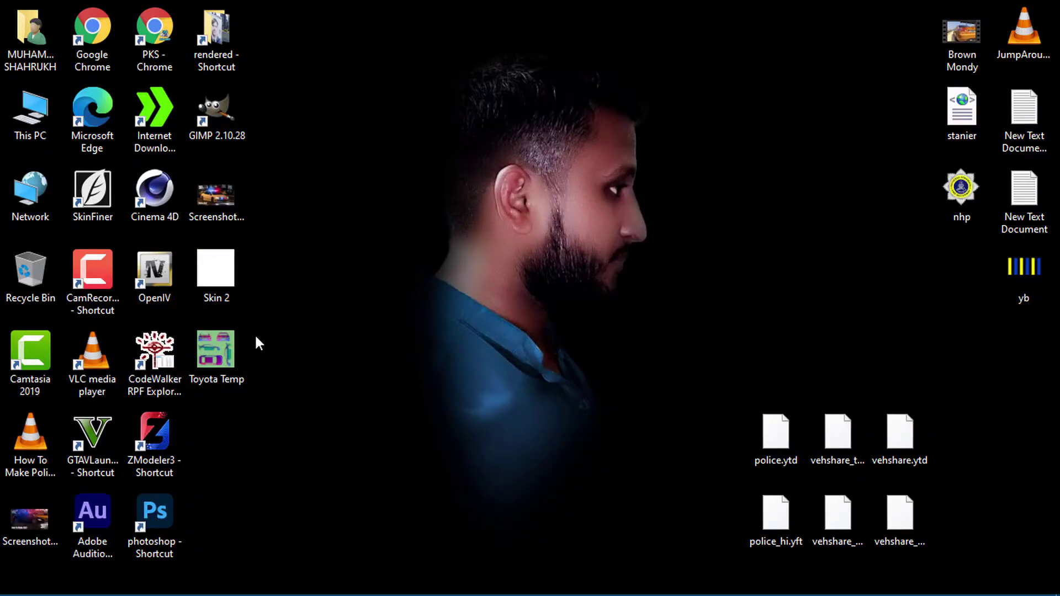
pyautogui.moveTo(237, 347)
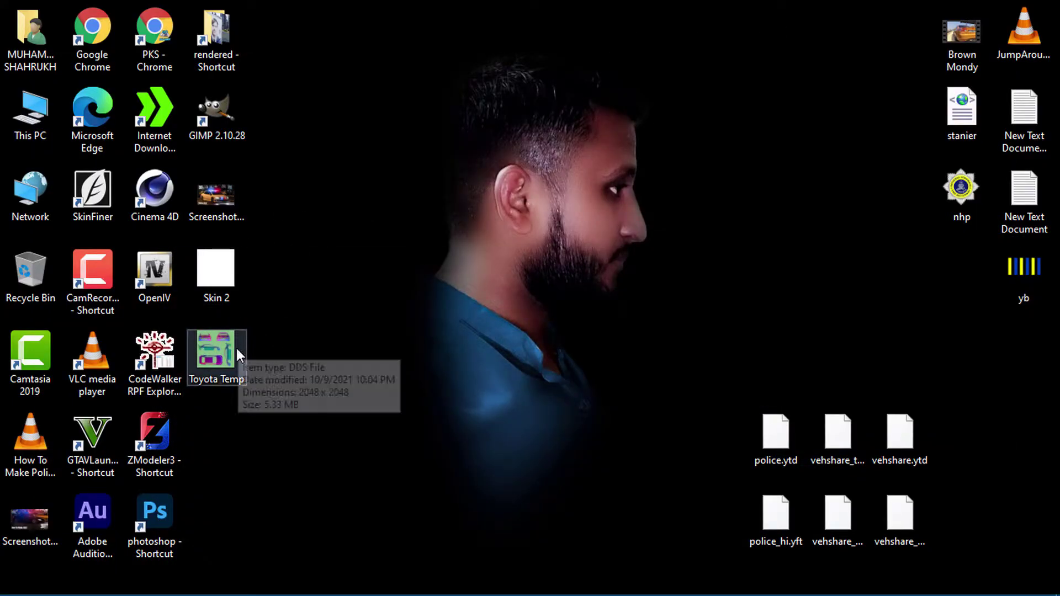
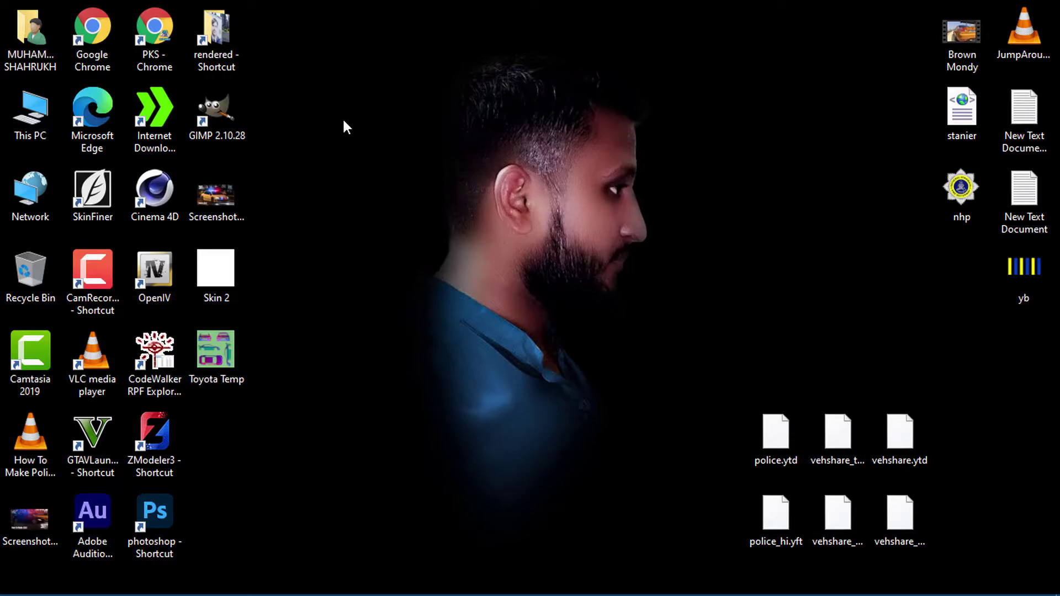
pyautogui.doubleClick(231, 118)
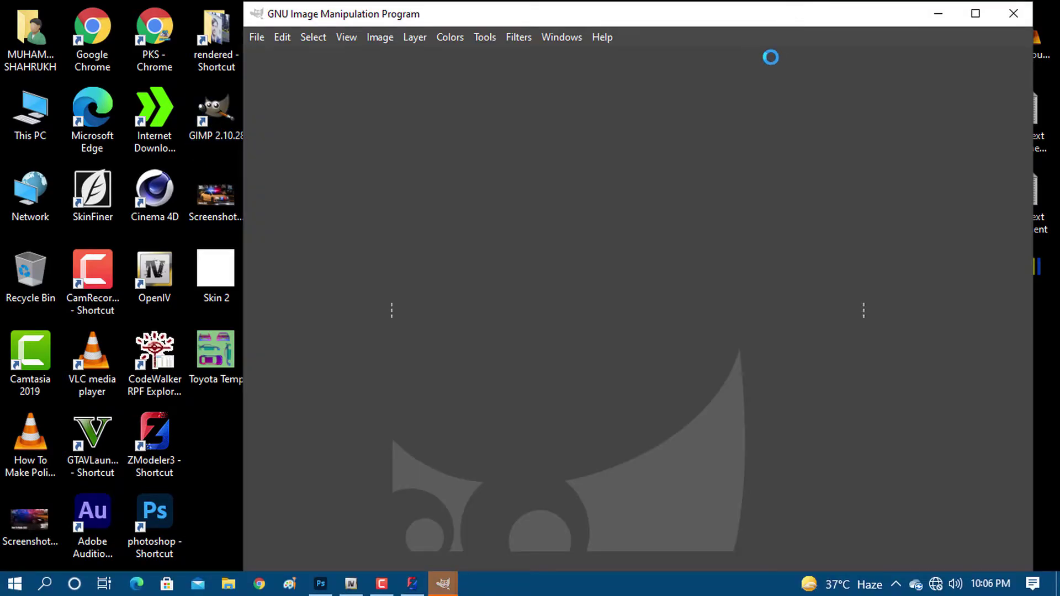
pyautogui.moveTo(216, 350); pyautogui.dragTo(574, 314)
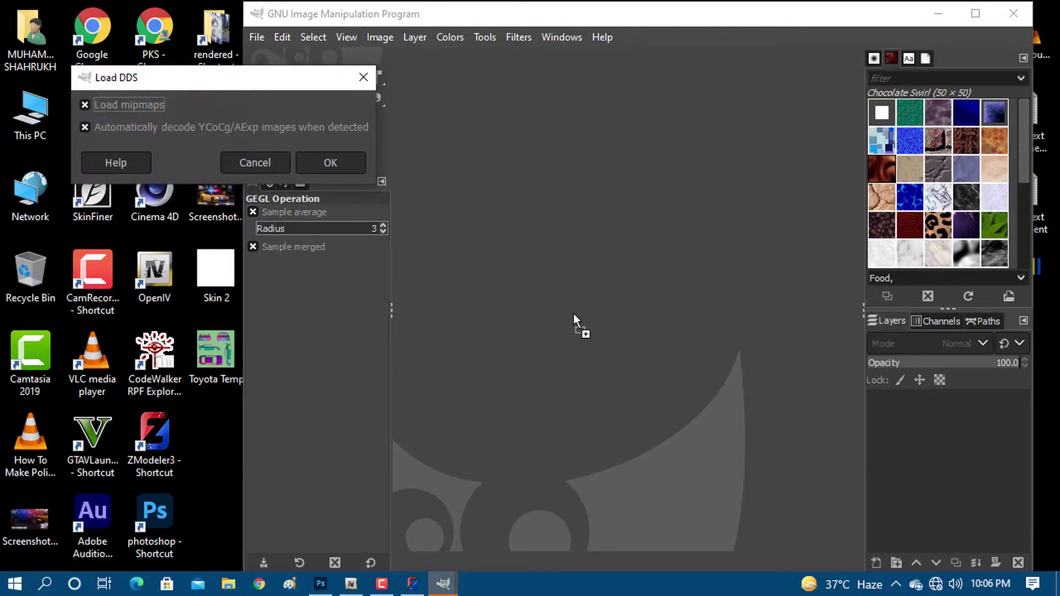
pyautogui.click(334, 163)
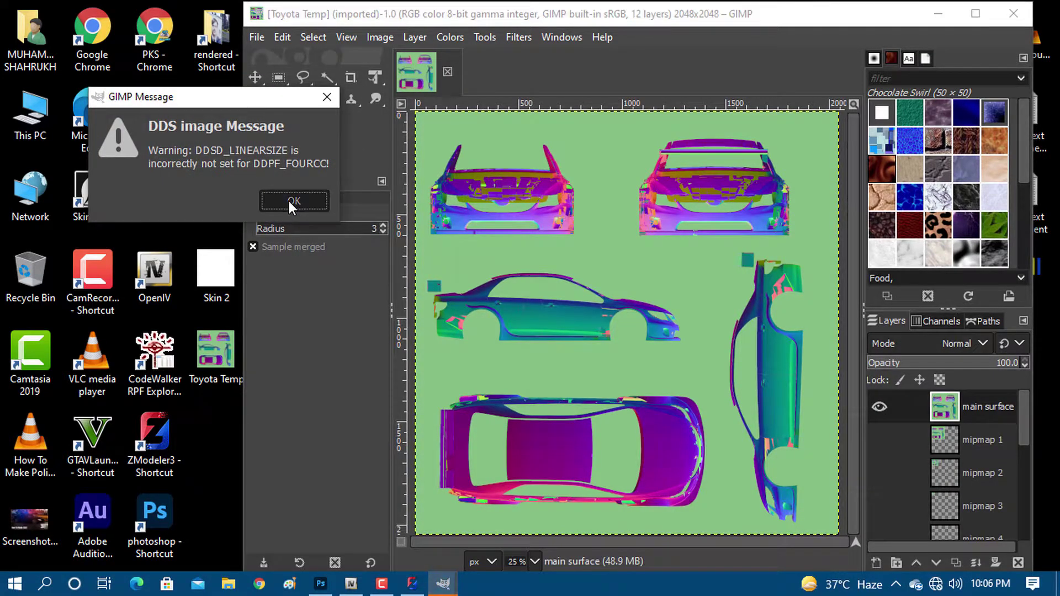
pyautogui.click(287, 200)
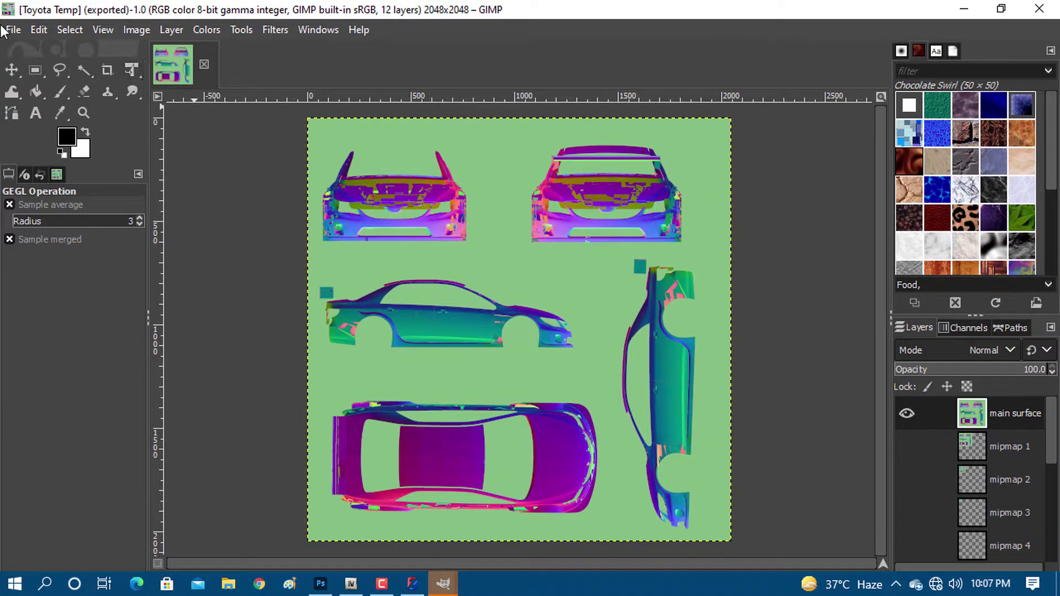
# - Export the image to the Desktop in PNG format as Toyota Temp.png
pyautogui.click(20, 28)
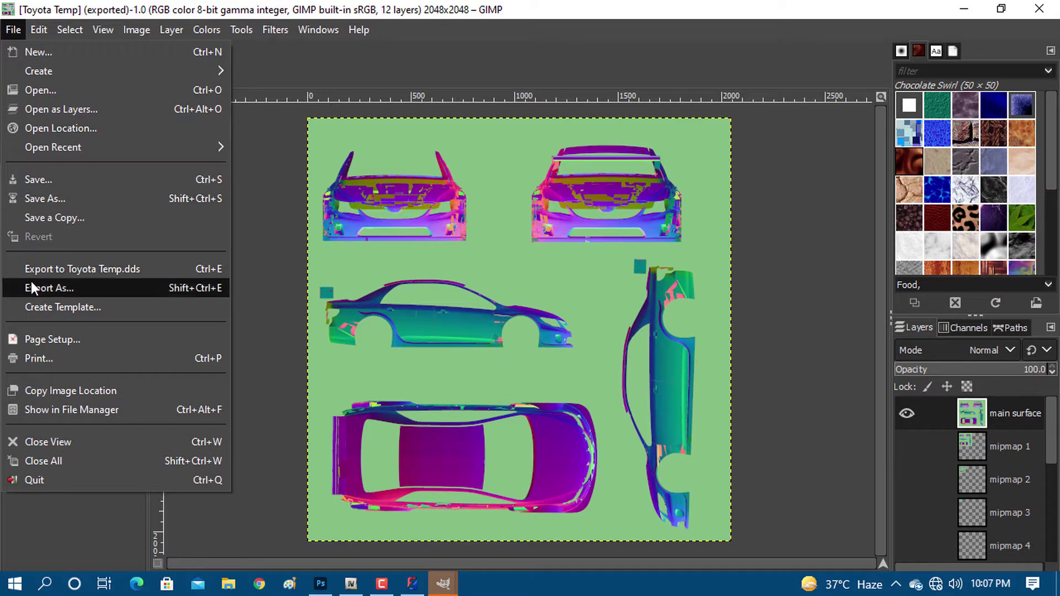
pyautogui.click(99, 288)
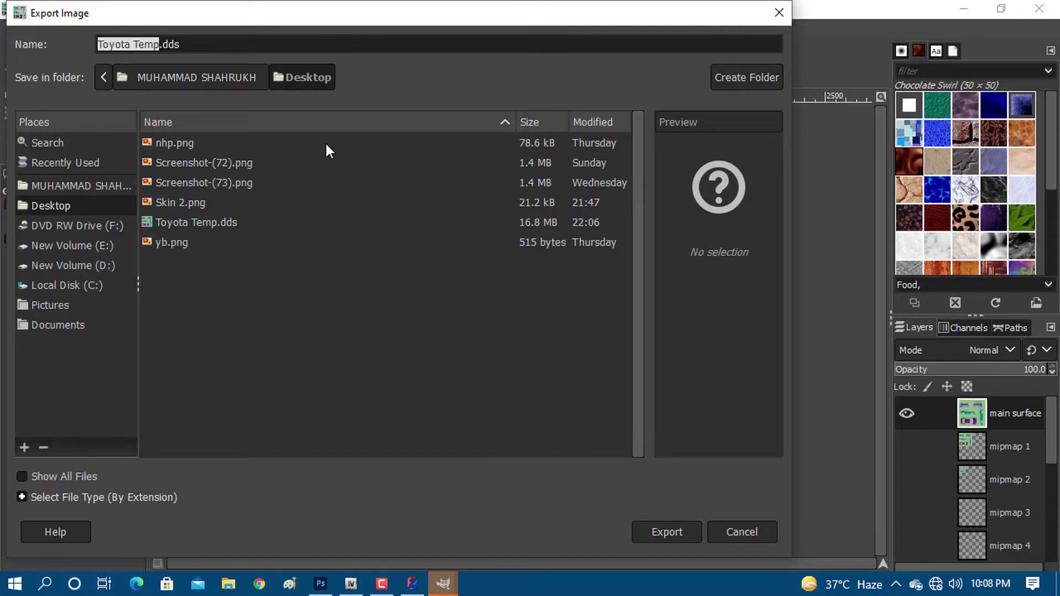
pyautogui.click(188, 44)
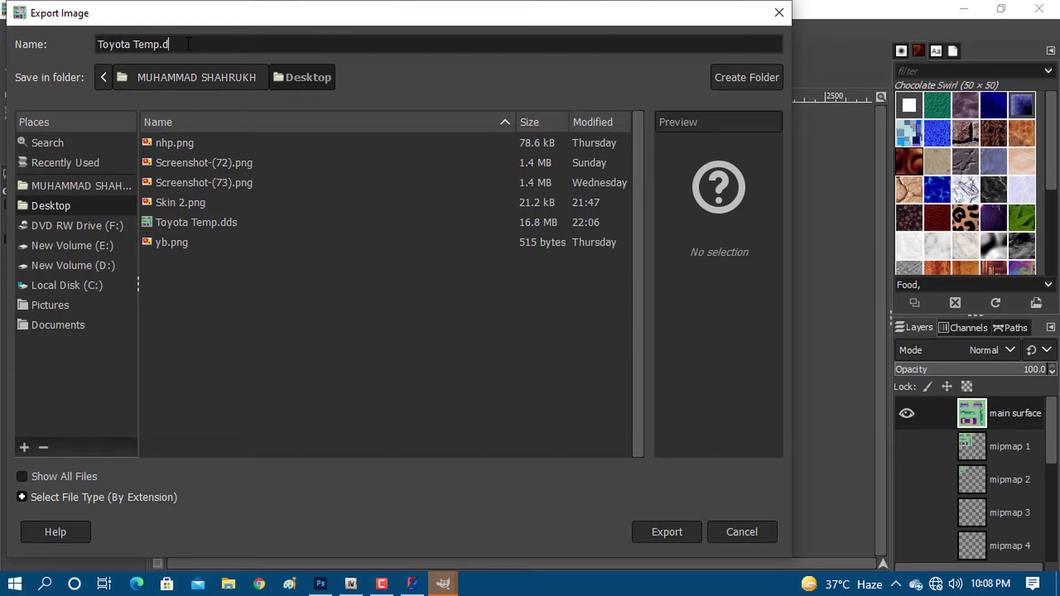
pyautogui.press('BackSpace')
pyautogui.write('pn')
pyautogui.click(680, 535)
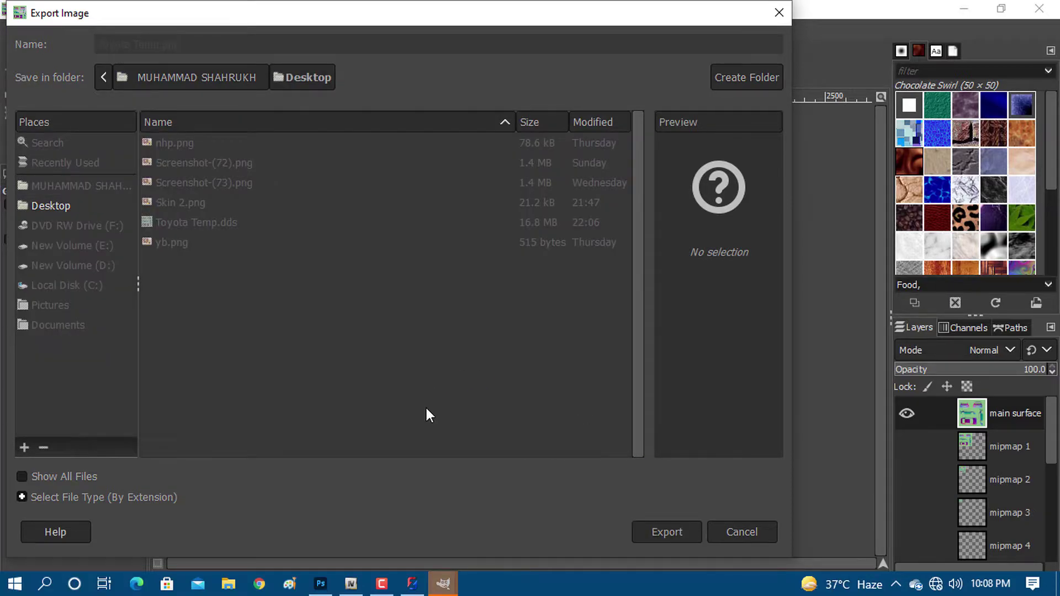
pyautogui.click(534, 497)
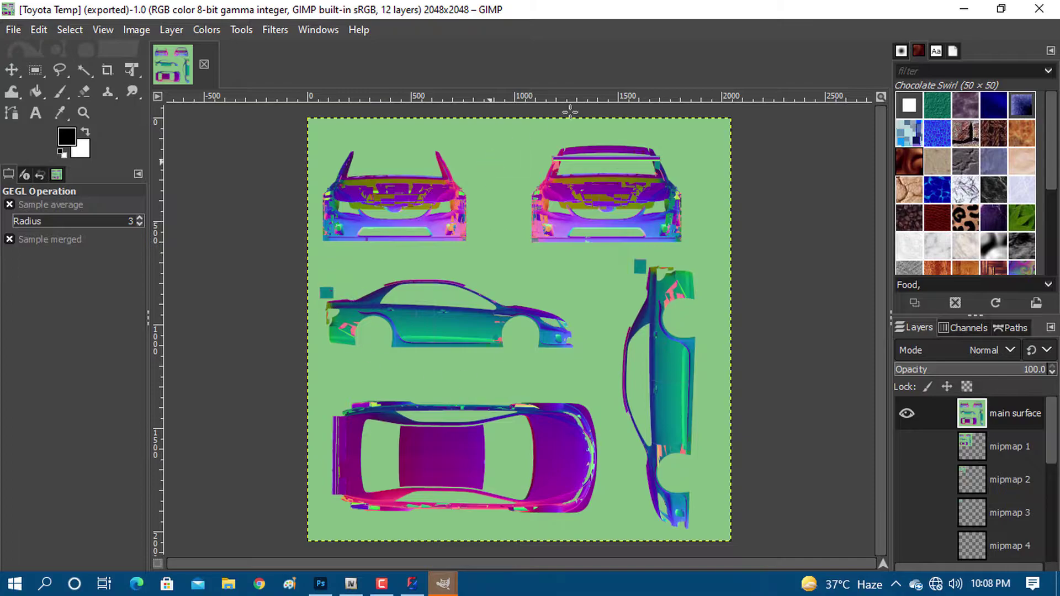
# - Open the exported Toyota Temp.png from the Desktop in Photos and examine the car views up close and as a whole
pyautogui.click(964, 8)
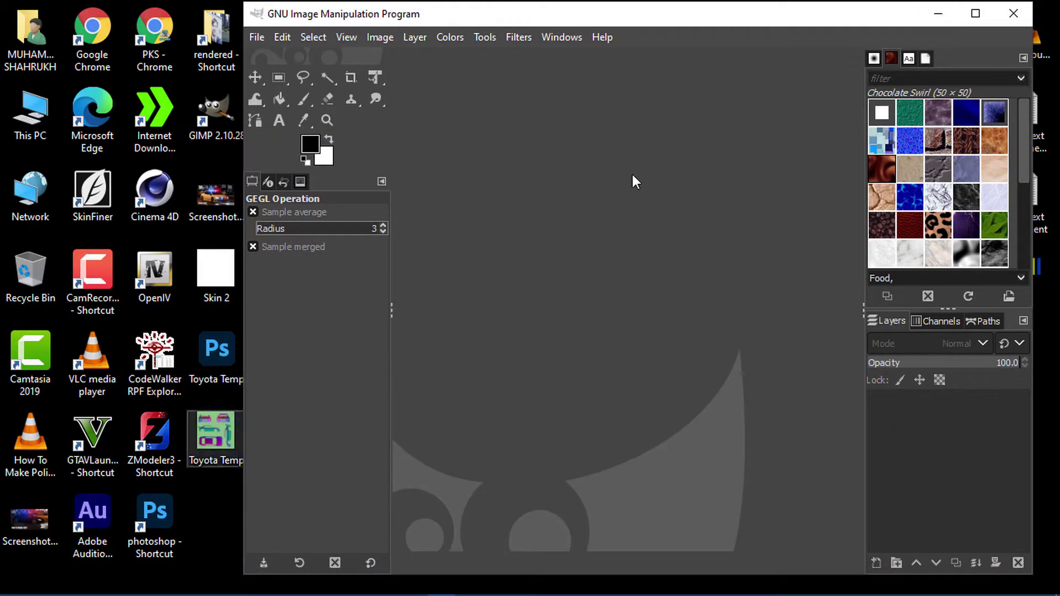
pyautogui.click(938, 14)
pyautogui.doubleClick(211, 427)
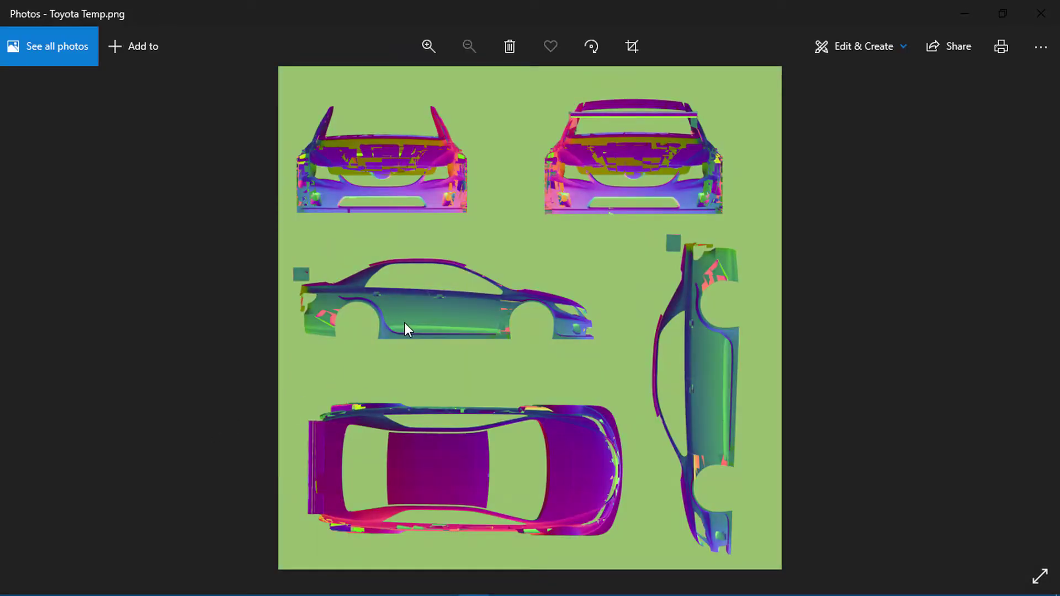
pyautogui.scroll(3, 407, 327)
pyautogui.moveTo(383, 277); pyautogui.dragTo(412, 488)
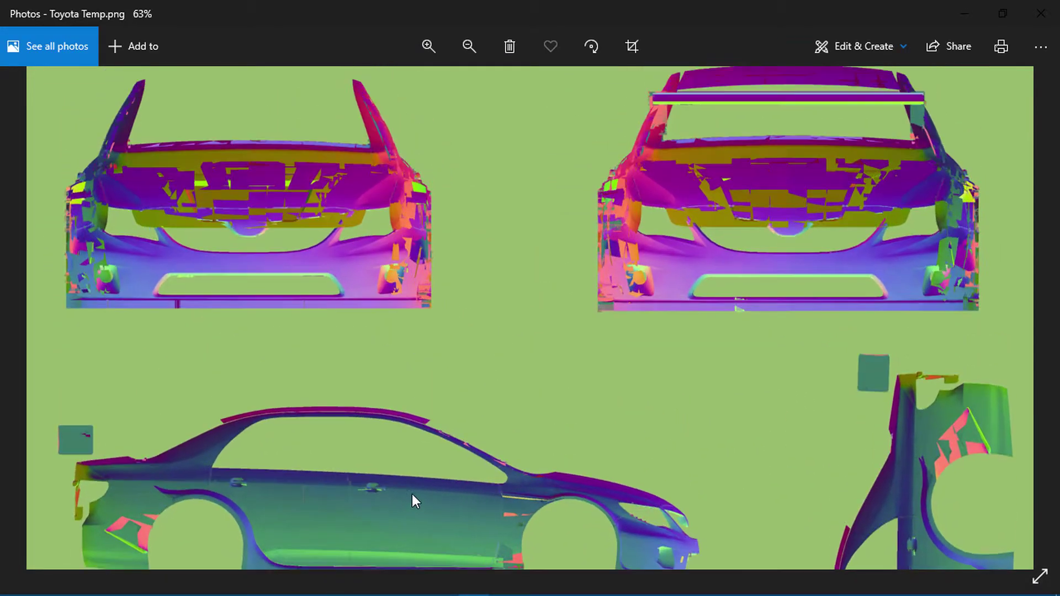
pyautogui.moveTo(921, 224); pyautogui.dragTo(671, 463)
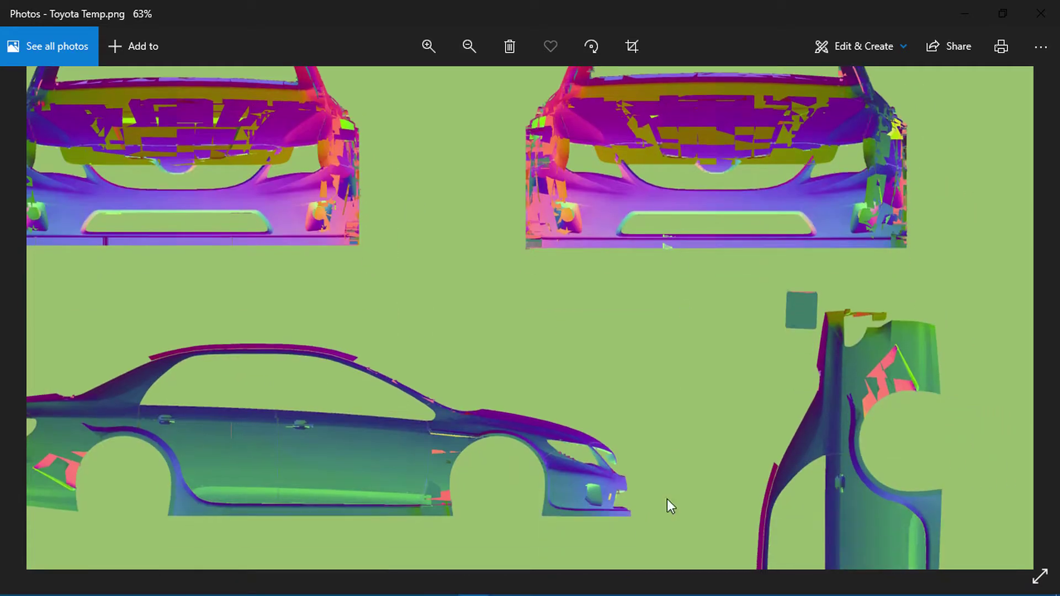
pyautogui.scroll(-5, 529, 278)
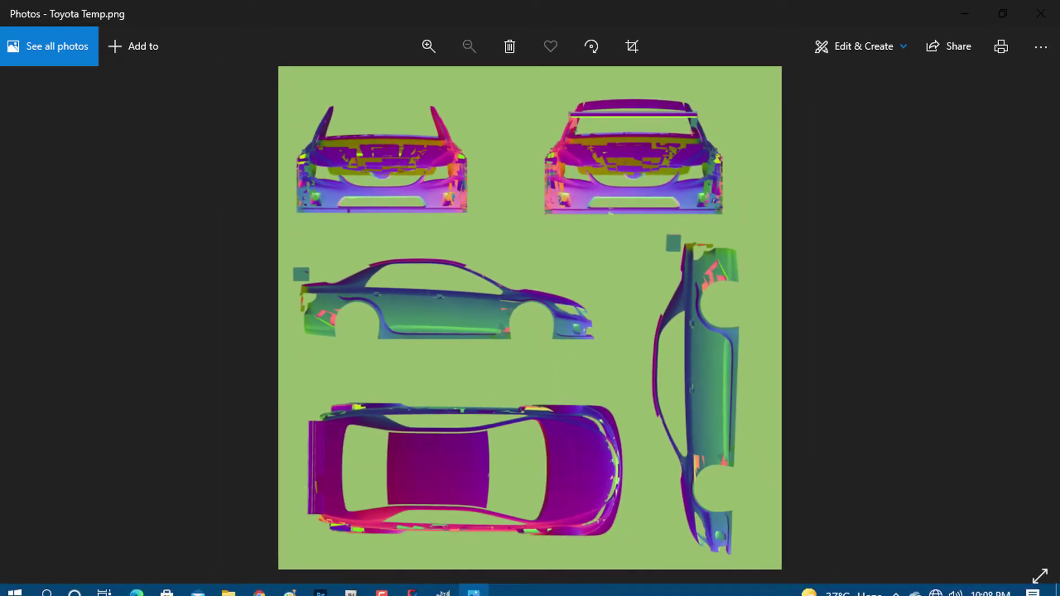
pyautogui.scroll(5, 601, 461)
pyautogui.scroll(-3, 601, 462)
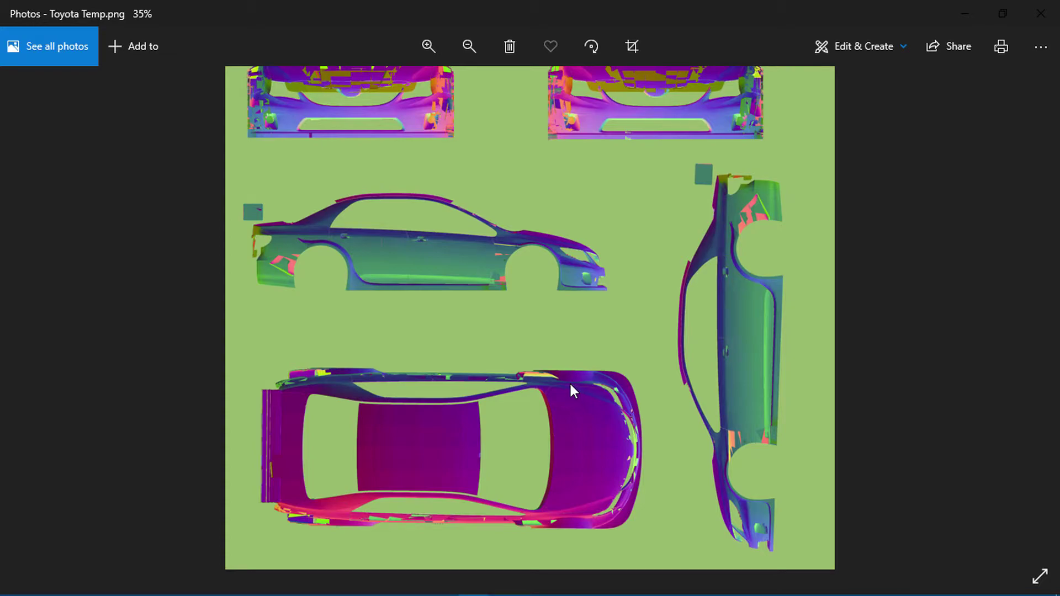
pyautogui.click(1041, 12)
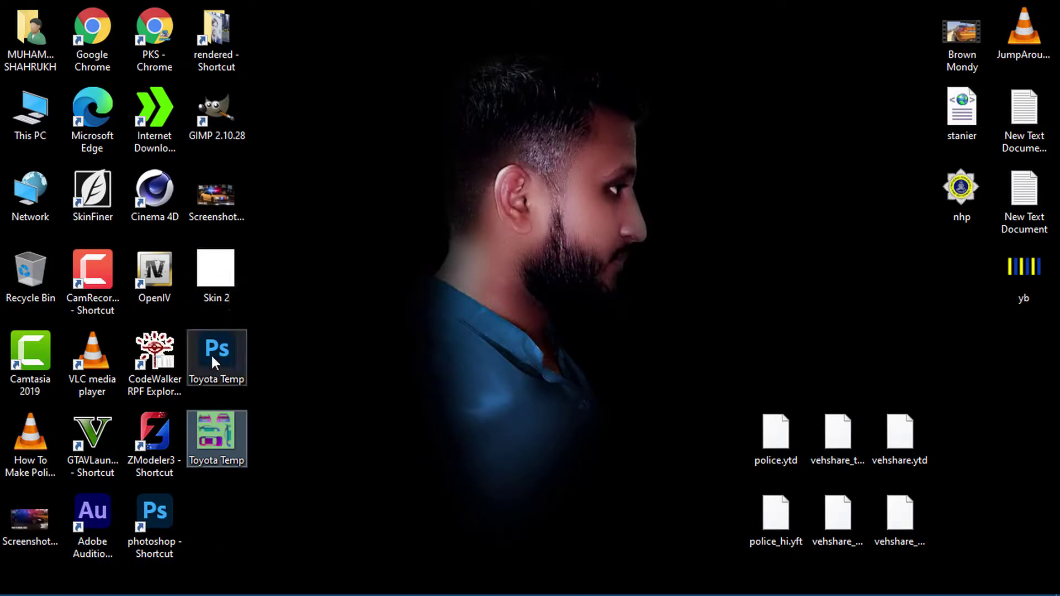
# - Close the Toyota Temp image in GIMP and open Skin 2.png from the Desktop with Toyota Temp.png as a layer beneath it
pyautogui.moveTo(445, 591)
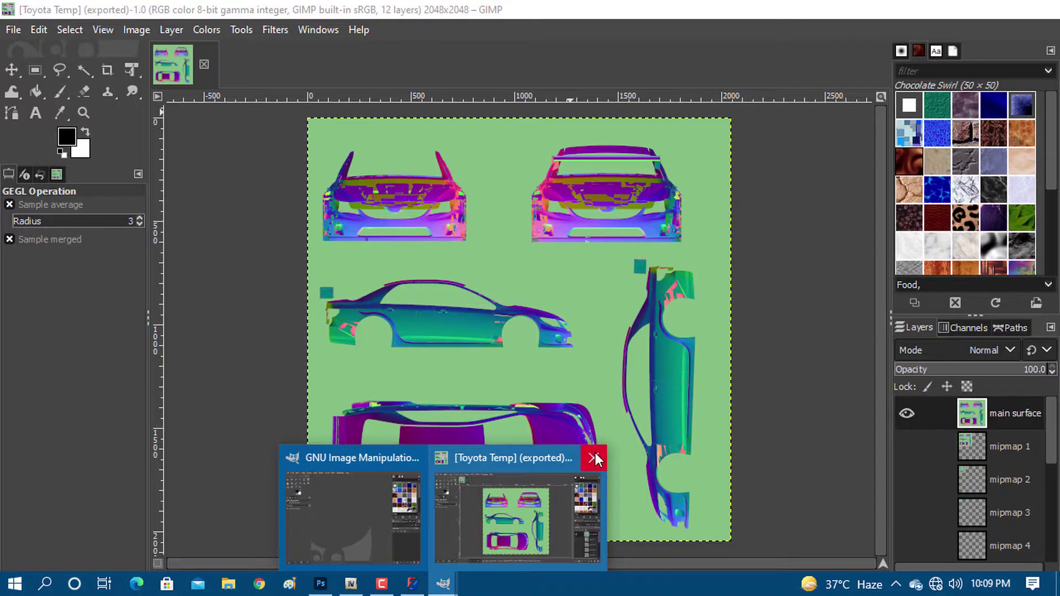
pyautogui.click(595, 459)
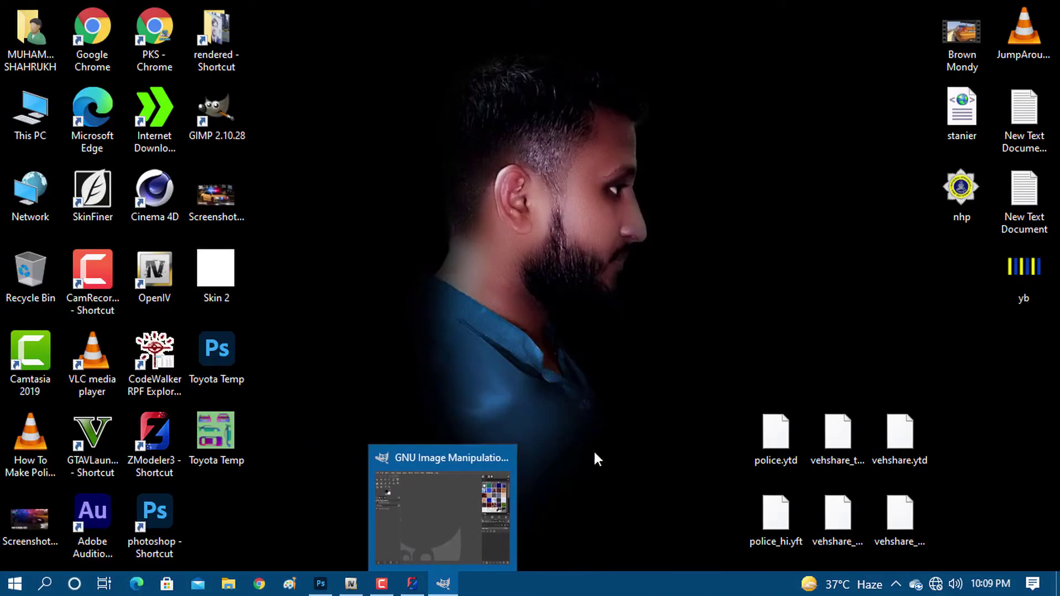
pyautogui.click(472, 492)
pyautogui.moveTo(200, 307); pyautogui.dragTo(523, 267)
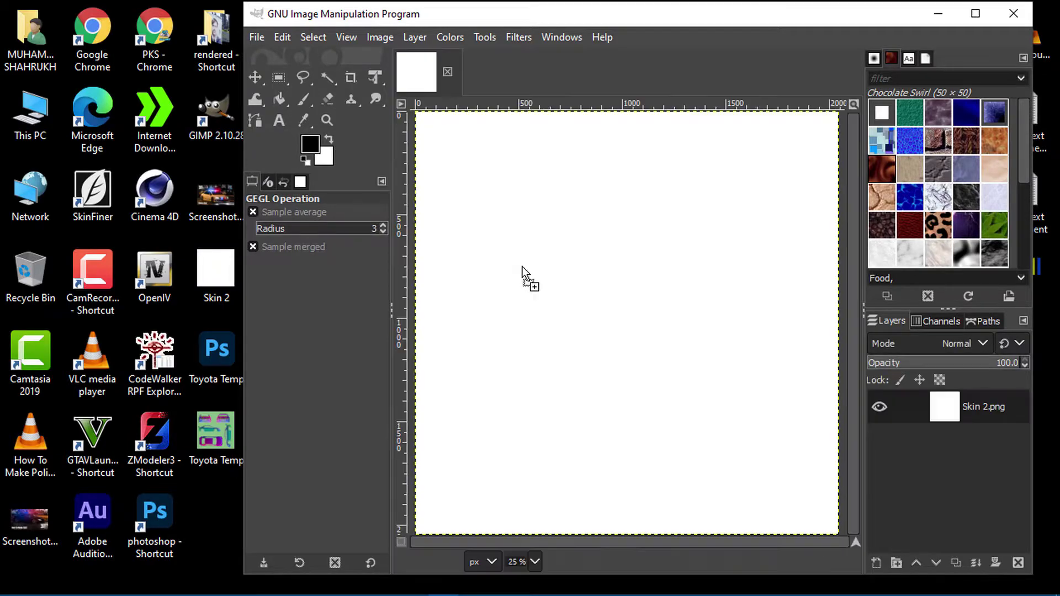
pyautogui.moveTo(207, 432); pyautogui.dragTo(941, 456)
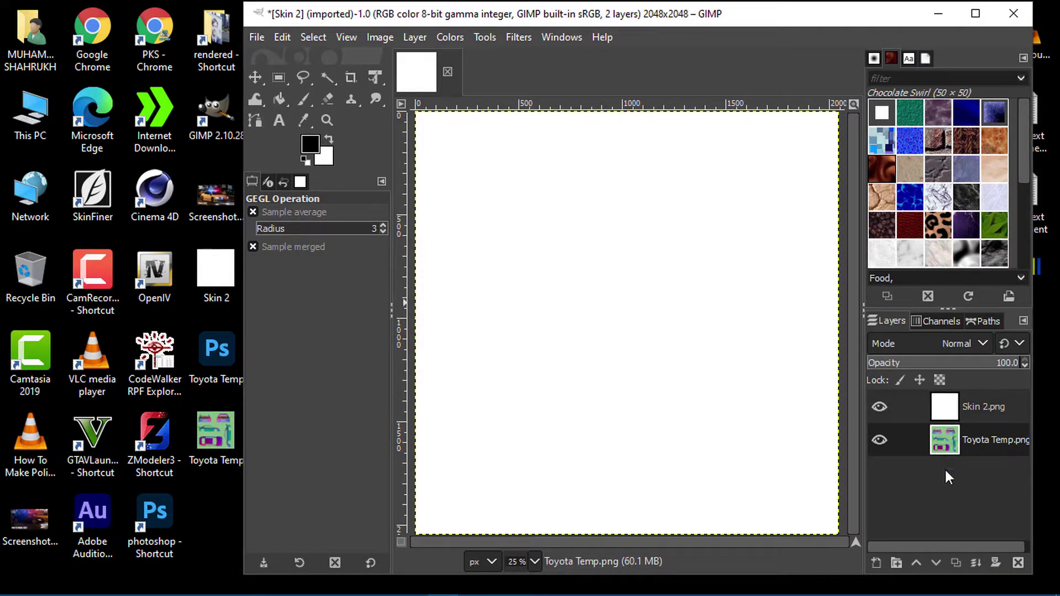
# - Set the blend mode of the Skin 2.png layer to Multiply
pyautogui.click(949, 411)
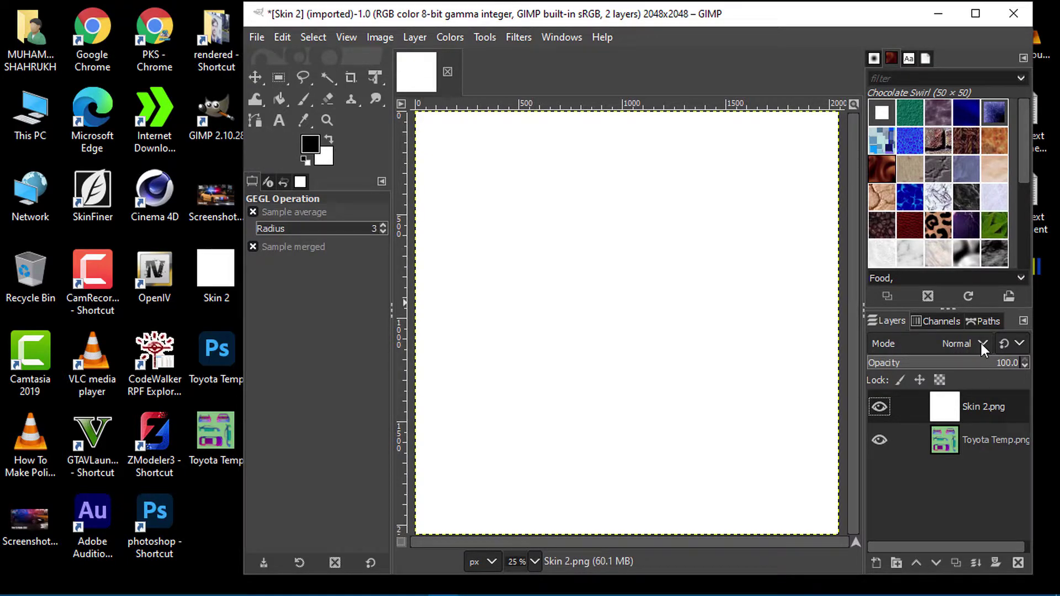
pyautogui.click(982, 343)
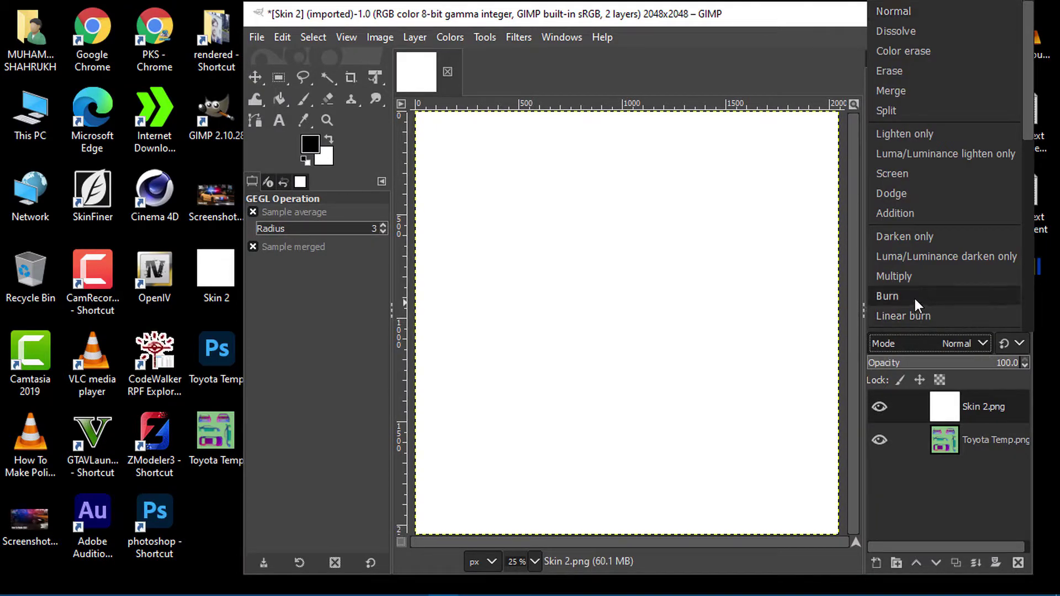
pyautogui.click(919, 277)
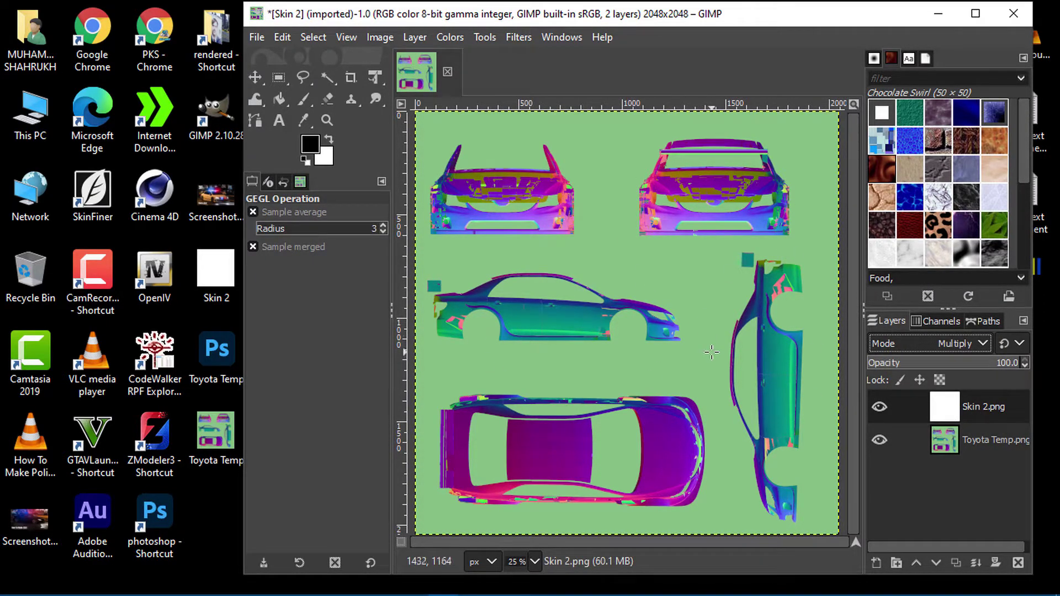
# - Export the combined image to the Desktop in PNG format, overwriting Skin 2.png, and minimize GIMP
pyautogui.click(263, 35)
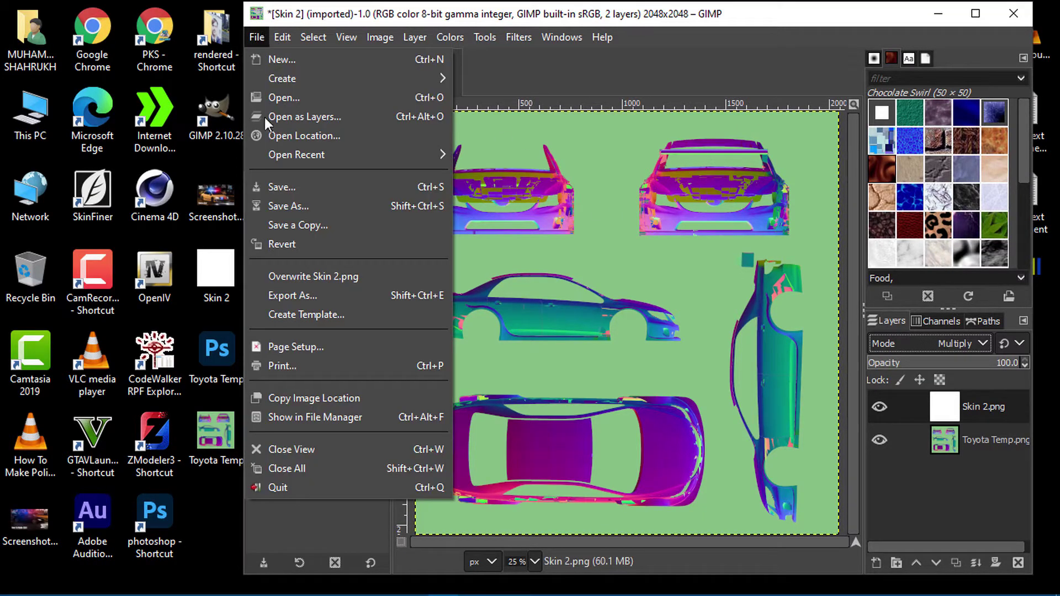
pyautogui.click(306, 297)
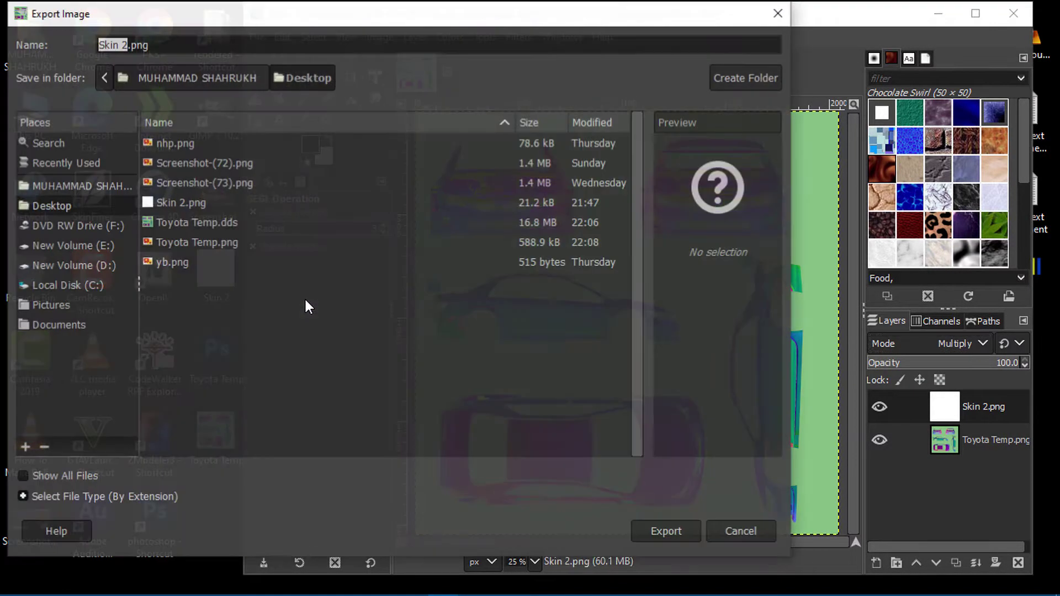
pyautogui.click(672, 535)
pyautogui.click(468, 357)
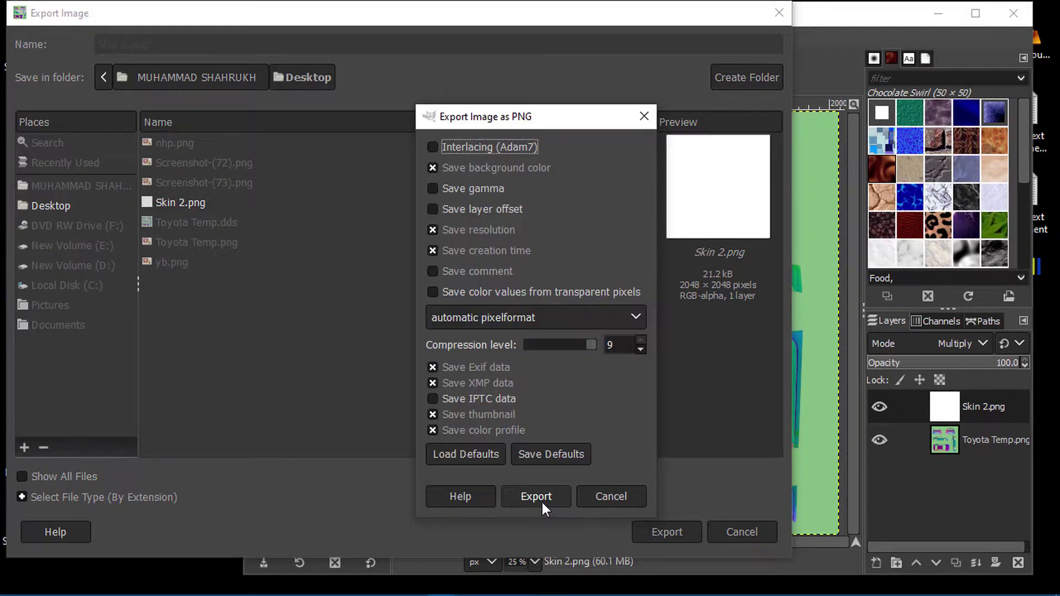
pyautogui.click(540, 499)
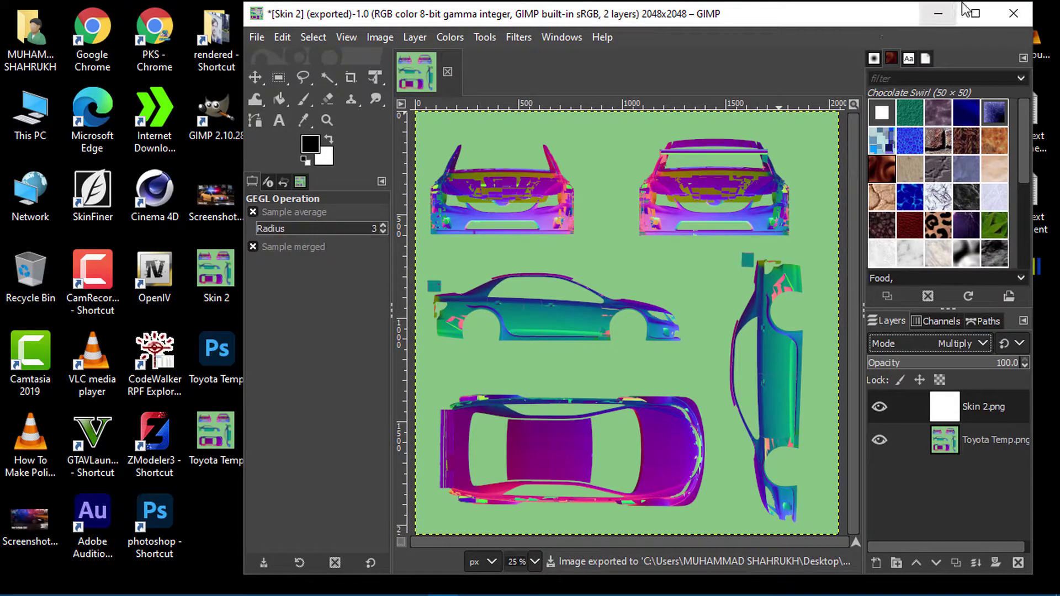
pyautogui.click(938, 14)
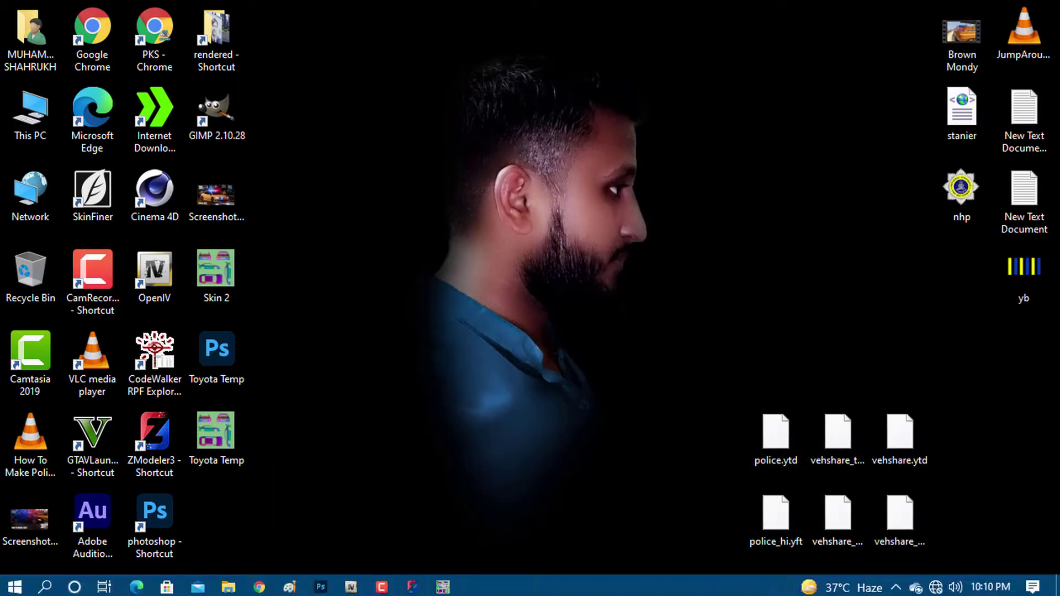
# - Switch to ZModeler and check the template on the 3D car model and the skin 2.png texture in the Textures Browser
pyautogui.click(413, 584)
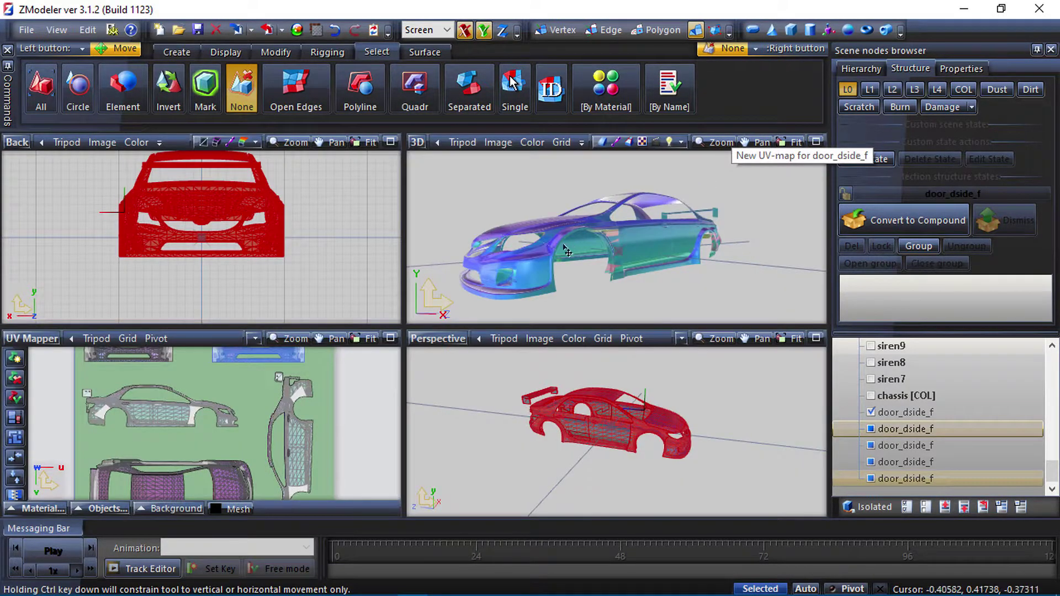
pyautogui.click(818, 141)
pyautogui.moveTo(606, 251)
pyautogui.mouseDown(button='middle')
pyautogui.moveTo(579, 272)
pyautogui.moveTo(480, 279)
pyautogui.moveTo(673, 271)
pyautogui.moveTo(599, 281)
pyautogui.moveTo(566, 256)
pyautogui.moveTo(597, 260)
pyautogui.mouseUp(button='middle')
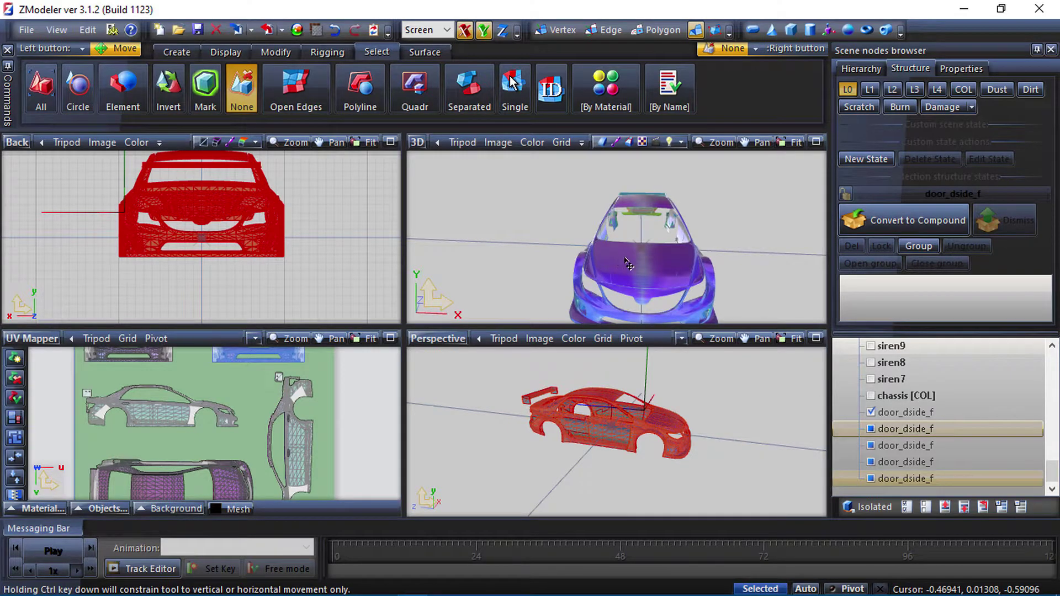
pyautogui.click(316, 30)
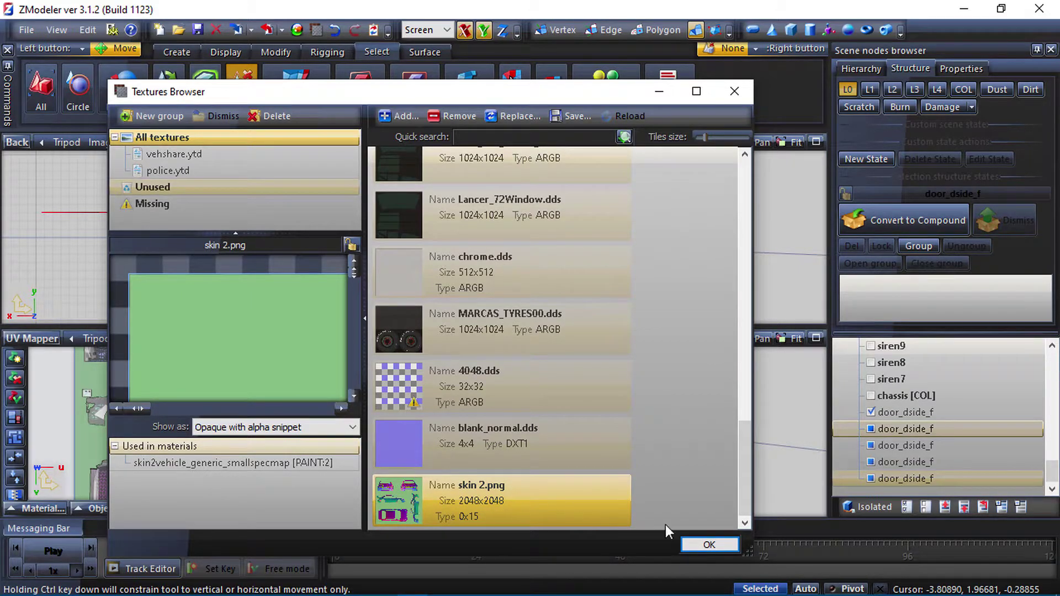
pyautogui.click(728, 544)
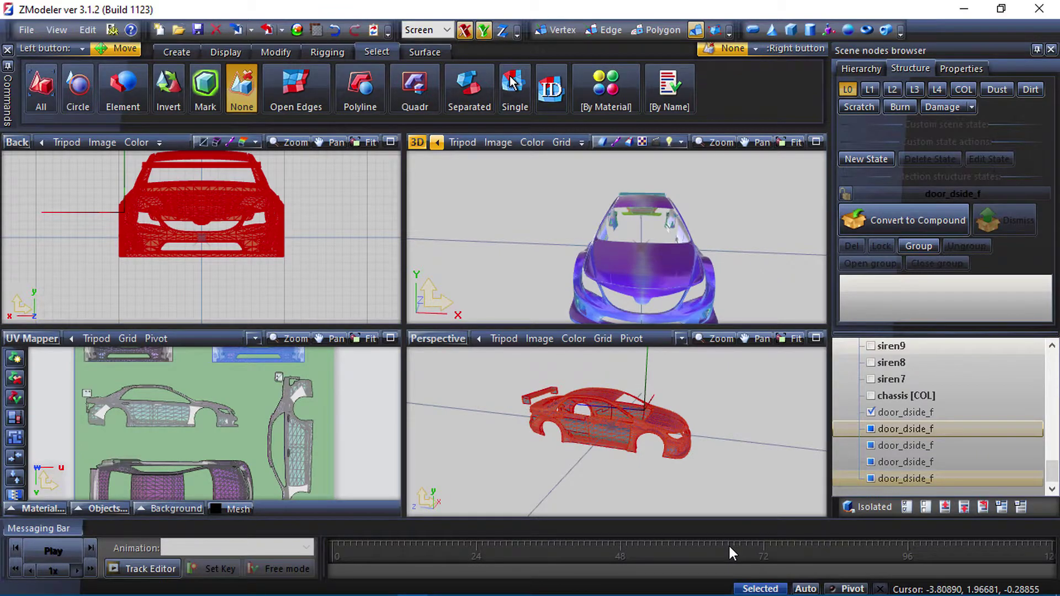
pyautogui.click(964, 8)
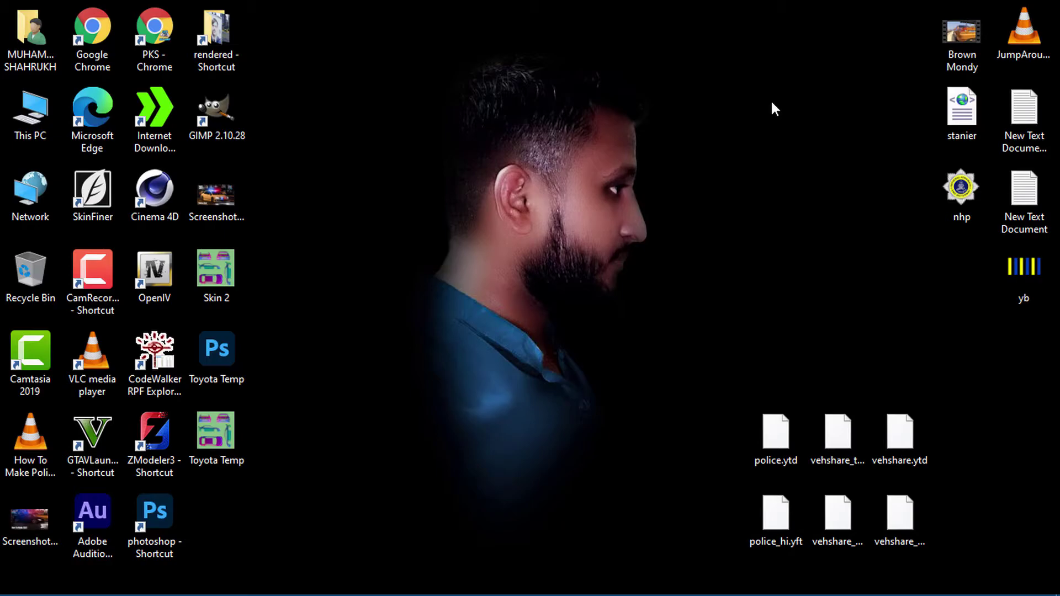
# - Switch to Photoshop and open the Skin 2 image from the Desktop
pyautogui.moveTo(387, 588)
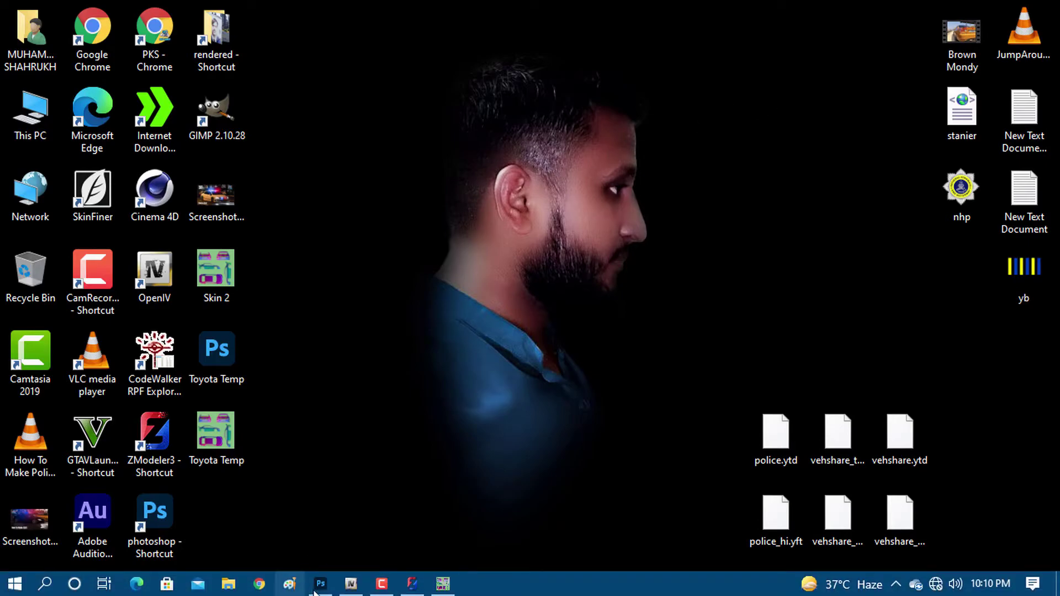
pyautogui.click(330, 590)
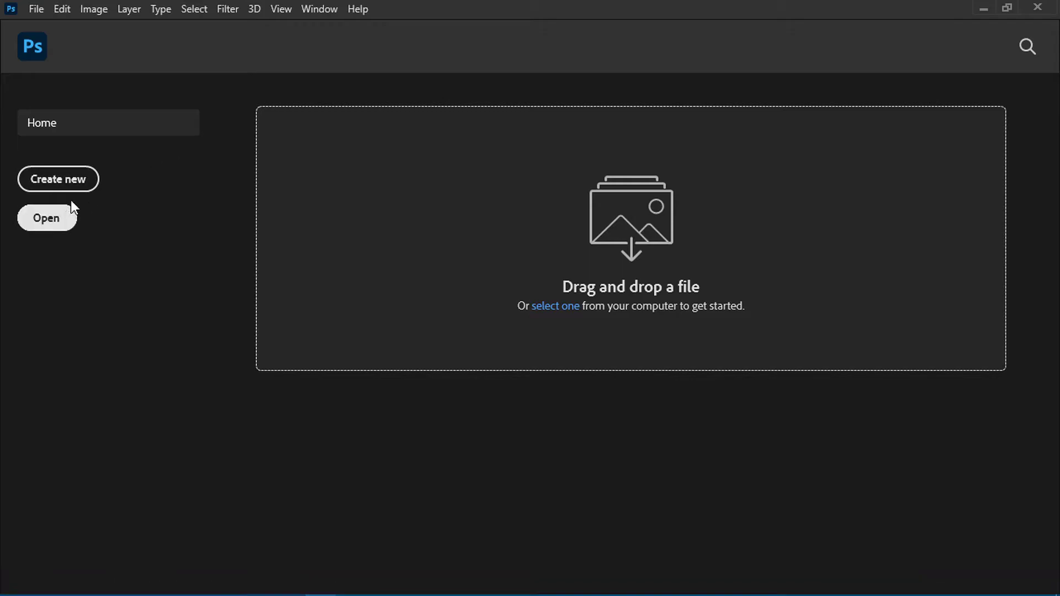
pyautogui.click(39, 218)
pyautogui.scroll(-5, 195, 209)
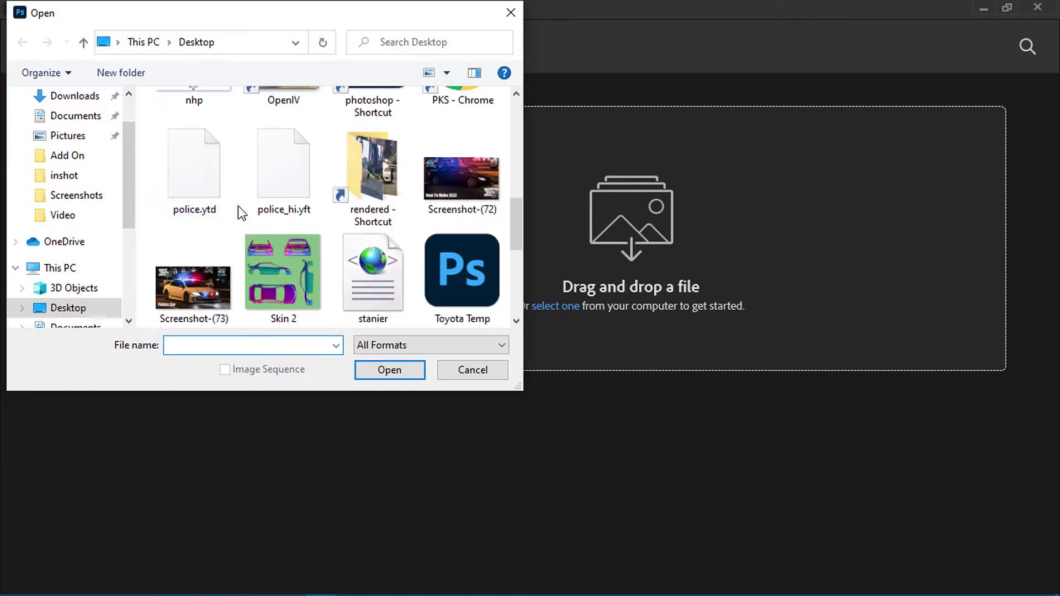
pyautogui.click(280, 289)
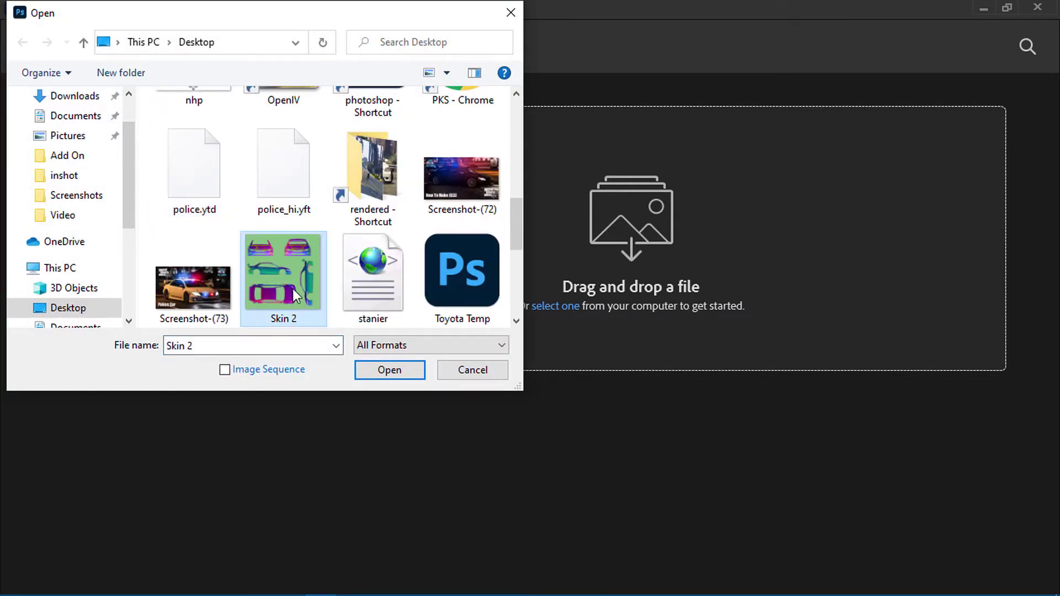
pyautogui.click(387, 370)
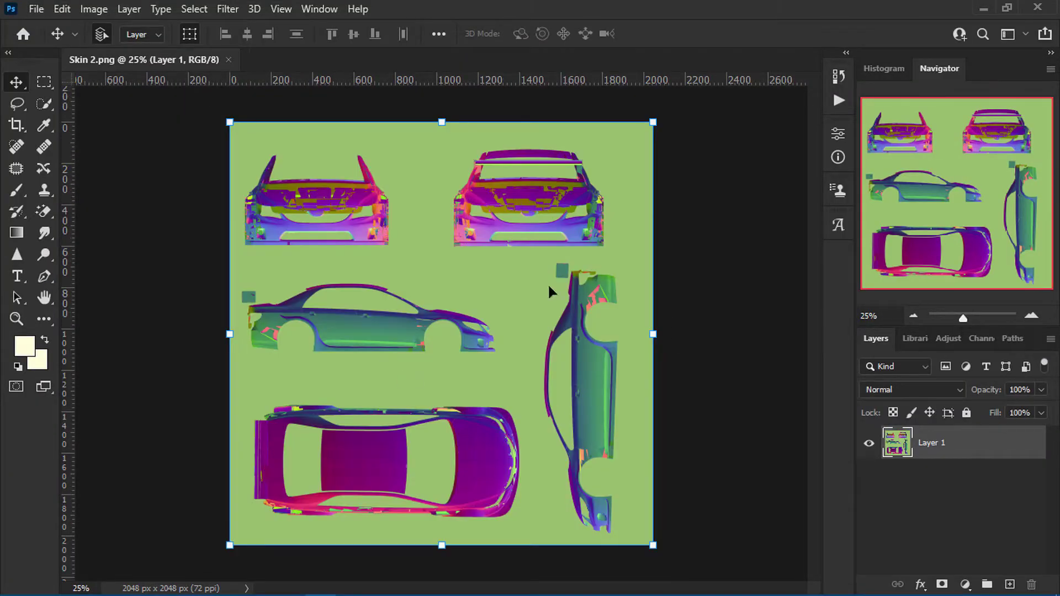
# - Make the Desktop files reachable beside the Photoshop window and place the yb stripe graphic into the Skin 2 image
pyautogui.click(1008, 9)
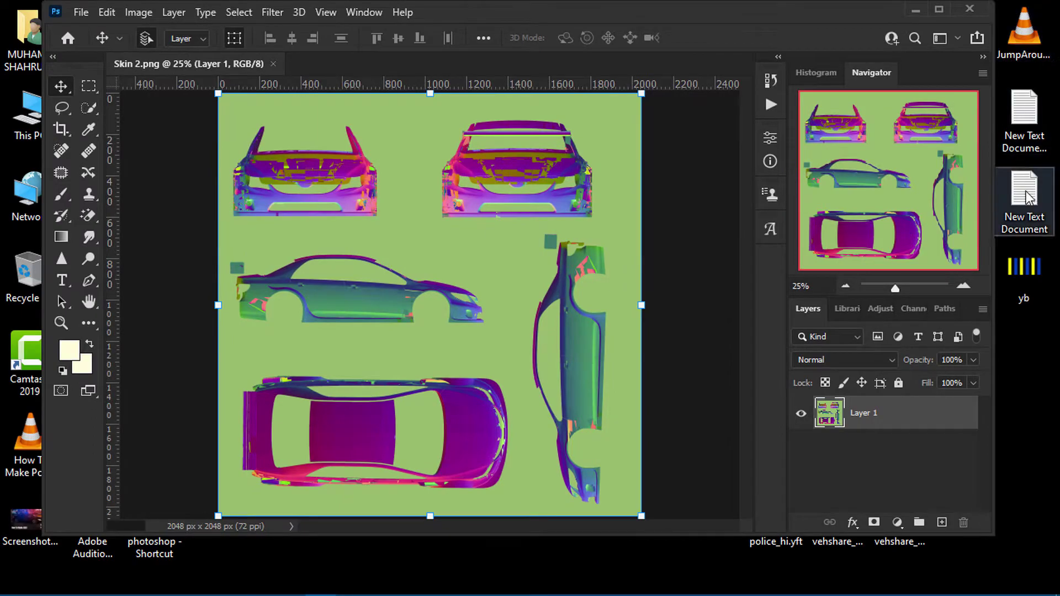
pyautogui.moveTo(826, 16); pyautogui.dragTo(751, 16)
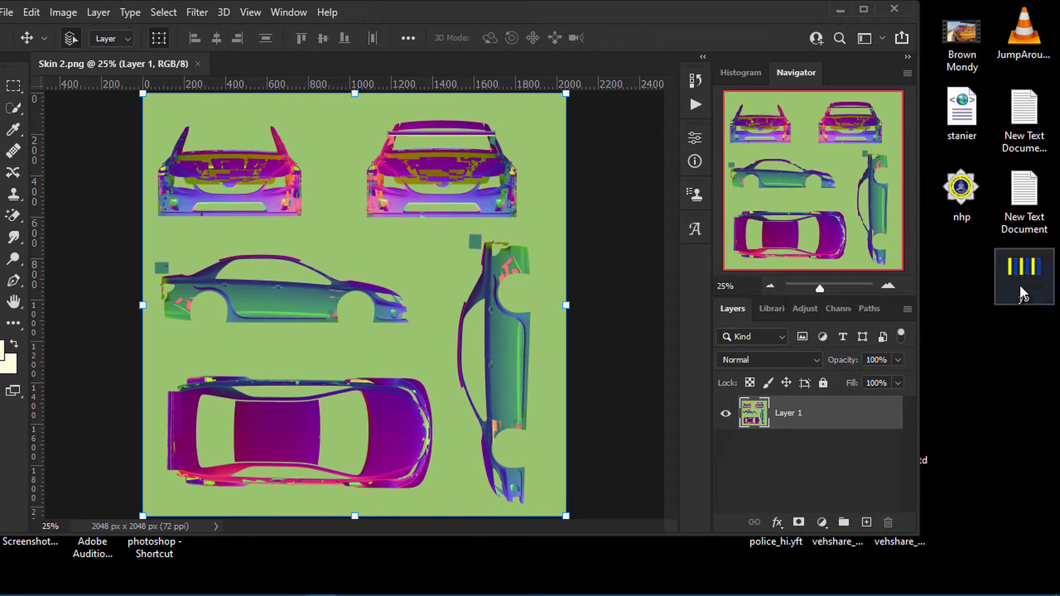
pyautogui.moveTo(1022, 267); pyautogui.dragTo(386, 227)
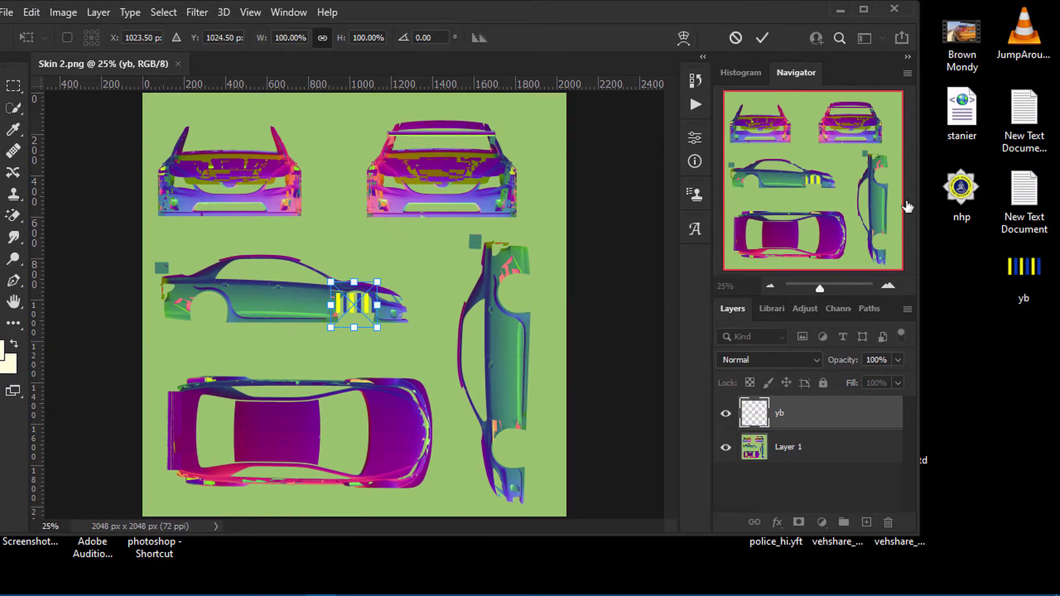
pyautogui.hotkey('ctrl', '+')
pyautogui.click(761, 37)
# - Place the nhp badge graphic into the Skin 2 image and maximize the image window
pyautogui.moveTo(957, 196); pyautogui.dragTo(350, 244)
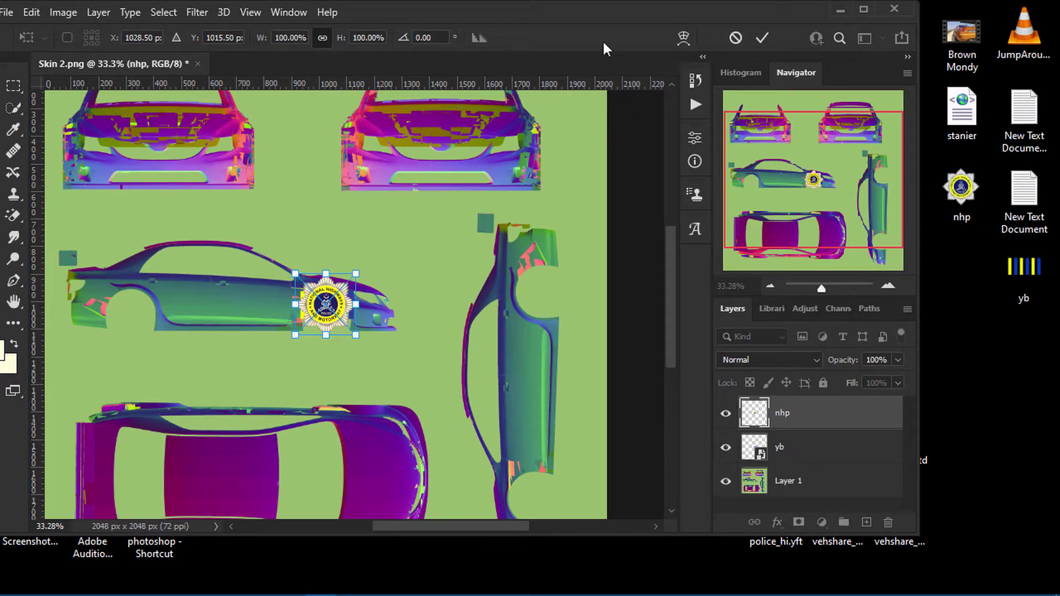
pyautogui.click(864, 9)
pyautogui.keyDown('alt'); pyautogui.scroll(3, 544, 291); pyautogui.keyUp('alt')
pyautogui.keyDown('alt'); pyautogui.scroll(3, 544, 291); pyautogui.keyUp('alt')
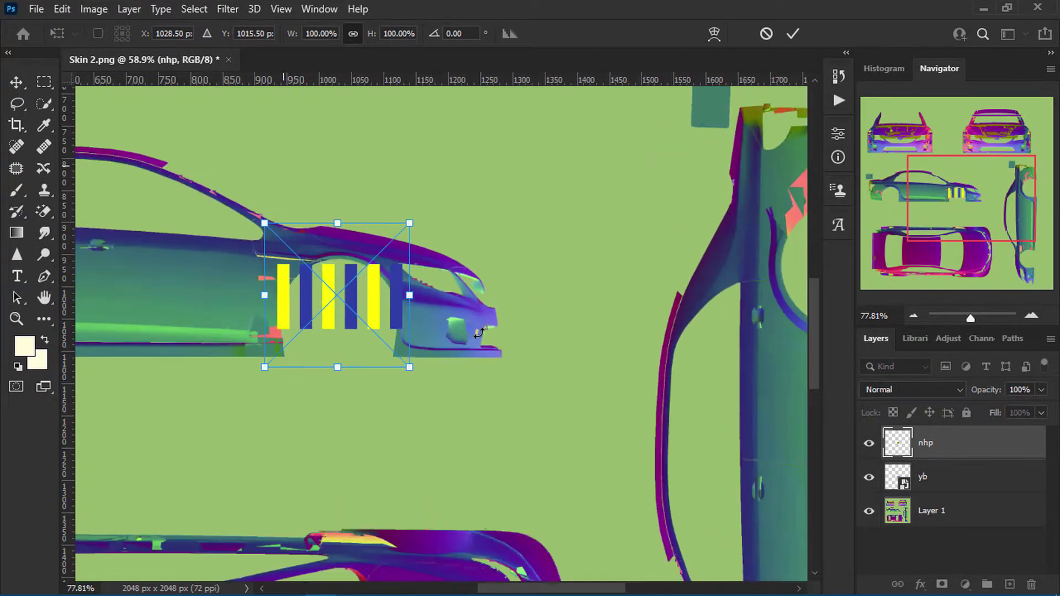
pyautogui.keyDown('alt'); pyautogui.scroll(-2, 336, 317); pyautogui.keyUp('alt')
pyautogui.keyDown('alt'); pyautogui.scroll(5, 460, 250); pyautogui.keyUp('alt')
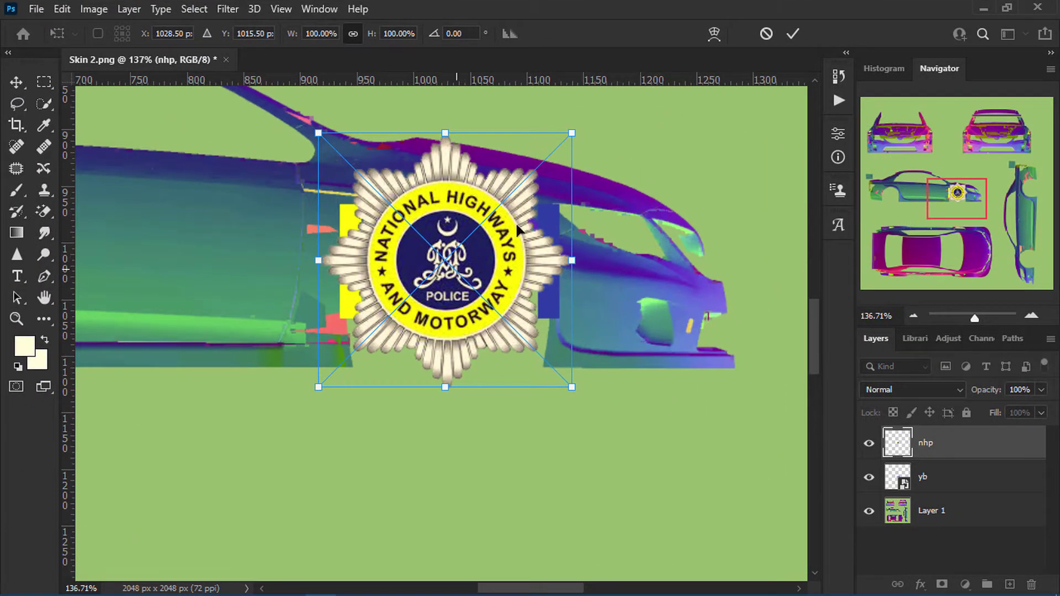
pyautogui.keyDown('alt'); pyautogui.scroll(-2, 511, 242); pyautogui.keyUp('alt')
pyautogui.press('Return')
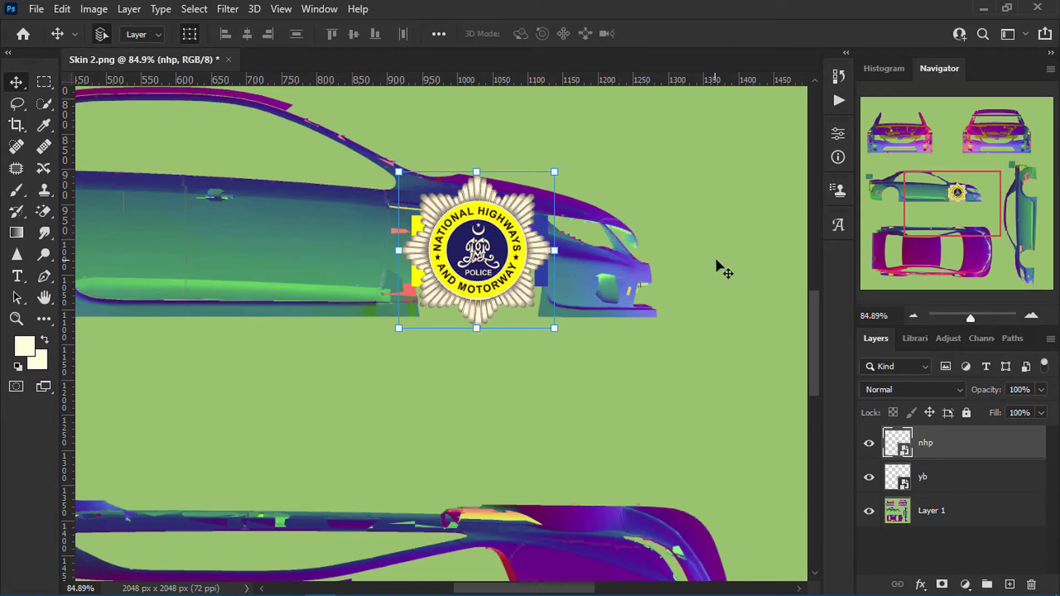
# - Scale the nhp badge down and position it on the front door of the horizontal side view
pyautogui.keyDown('alt'); pyautogui.scroll(2, 544, 249); pyautogui.keyUp('alt')
pyautogui.moveTo(373, 216); pyautogui.dragTo(394, 246)
pyautogui.keyDown('alt'); pyautogui.scroll(-2, 257, 229); pyautogui.keyUp('alt')
pyautogui.keyDown('alt'); pyautogui.scroll(-2, 419, 230); pyautogui.keyUp('alt')
pyautogui.keyDown('alt'); pyautogui.scroll(2, 394, 246); pyautogui.keyUp('alt')
pyautogui.hotkey('ctrl', 't')
pyautogui.moveTo(587, 171); pyautogui.dragTo(406, 246)
pyautogui.press('Return')
pyautogui.keyDown('alt'); pyautogui.scroll(-3, 406, 246); pyautogui.keyUp('alt')
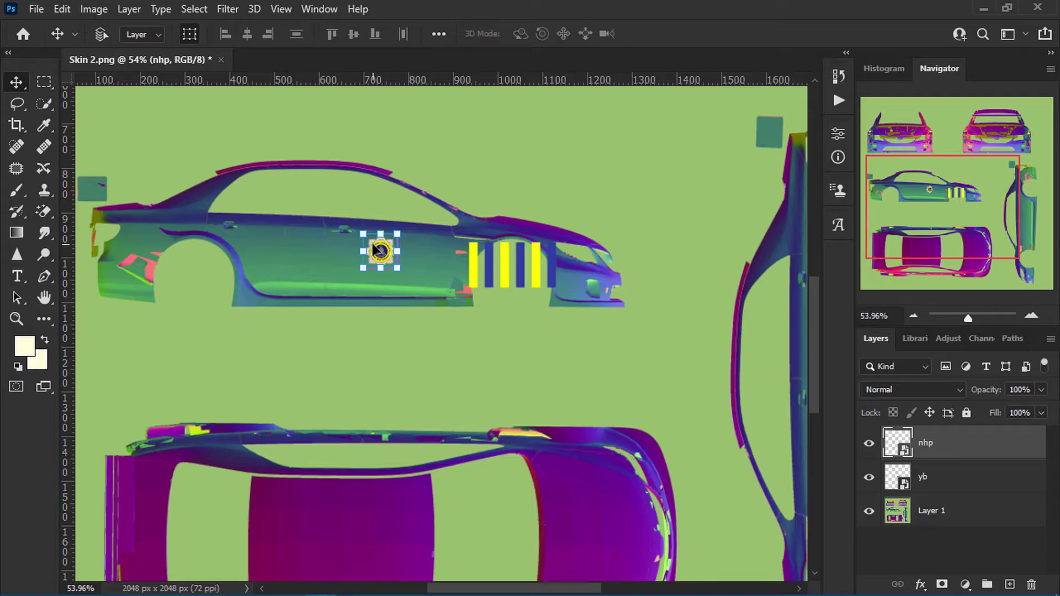
# - Duplicate the badge, rotate the copy to -89.84°, and place it on the front door of the vertical side view
pyautogui.hotkey('ctrl', 'j')
pyautogui.keyDown('alt'); pyautogui.scroll(-3, 375, 251); pyautogui.keyUp('alt')
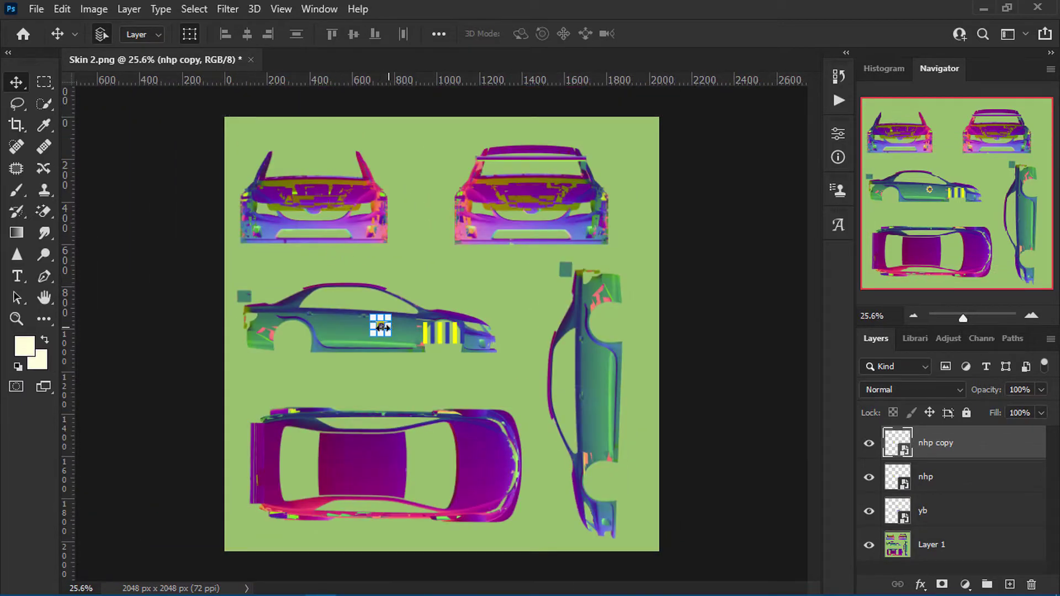
pyautogui.hotkey('ctrl', 't')
pyautogui.keyDown('alt'); pyautogui.scroll(4, 380, 327); pyautogui.keyUp('alt')
pyautogui.moveTo(355, 320); pyautogui.dragTo(500, 381)
pyautogui.moveTo(558, 335); pyautogui.dragTo(442, 302)
pyautogui.moveTo(500, 382); pyautogui.dragTo(500, 420)
pyautogui.keyDown('alt'); pyautogui.scroll(1, 499, 420); pyautogui.keyUp('alt')
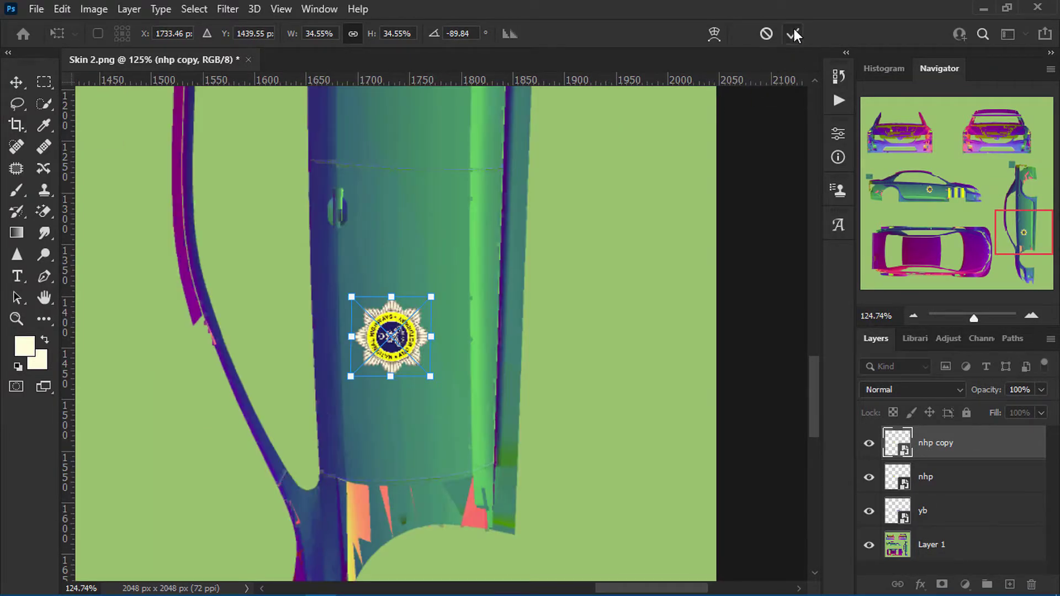
pyautogui.click(794, 34)
pyautogui.keyDown('alt'); pyautogui.scroll(-3, 649, 235); pyautogui.keyUp('alt')
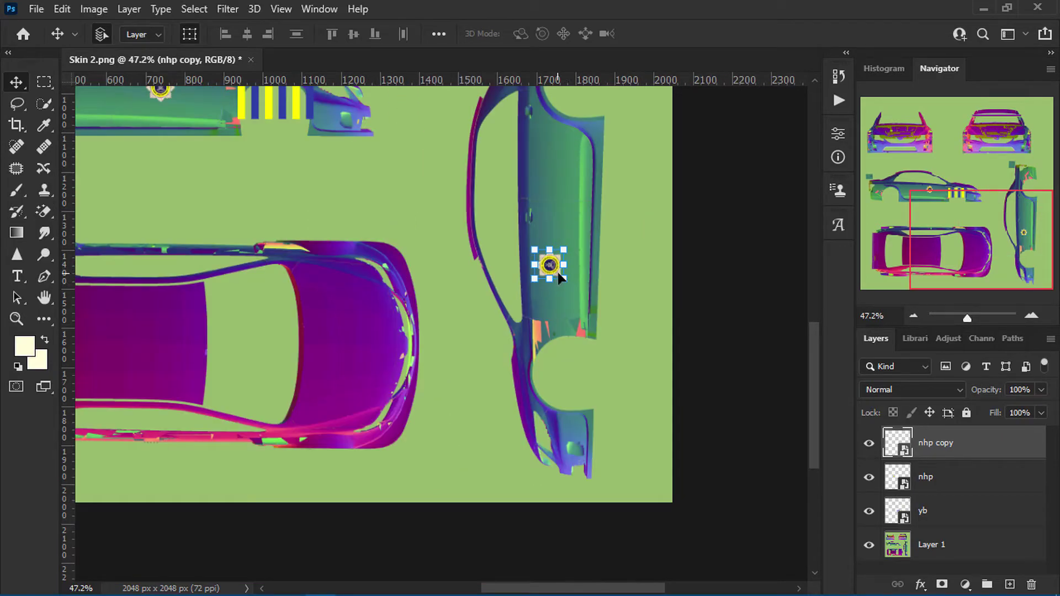
# - Copy the rotated badge onto the roof of the top view and adjust its size slightly
pyautogui.keyDown('alt'); pyautogui.moveTo(558, 270); pyautogui.dragTo(448, 366); pyautogui.keyUp('alt')
pyautogui.keyDown('alt'); pyautogui.scroll(4, 558, 270); pyautogui.keyUp('alt')
pyautogui.keyDown('alt'); pyautogui.scroll(-6, 339, 310); pyautogui.keyUp('alt')
pyautogui.keyDown('alt'); pyautogui.scroll(4, 387, 332); pyautogui.keyUp('alt')
pyautogui.keyDown('alt'); pyautogui.scroll(3, 371, 378); pyautogui.keyUp('alt')
pyautogui.keyDown('alt'); pyautogui.scroll(-3, 406, 302); pyautogui.keyUp('alt')
pyautogui.moveTo(362, 277); pyautogui.dragTo(358, 273)
pyautogui.moveTo(414, 317); pyautogui.dragTo(411, 320)
pyautogui.click(793, 34)
pyautogui.keyDown('alt'); pyautogui.scroll(-5, 420, 237); pyautogui.keyUp('alt')
pyautogui.keyDown('alt'); pyautogui.scroll(-5, 752, 278); pyautogui.keyUp('alt')
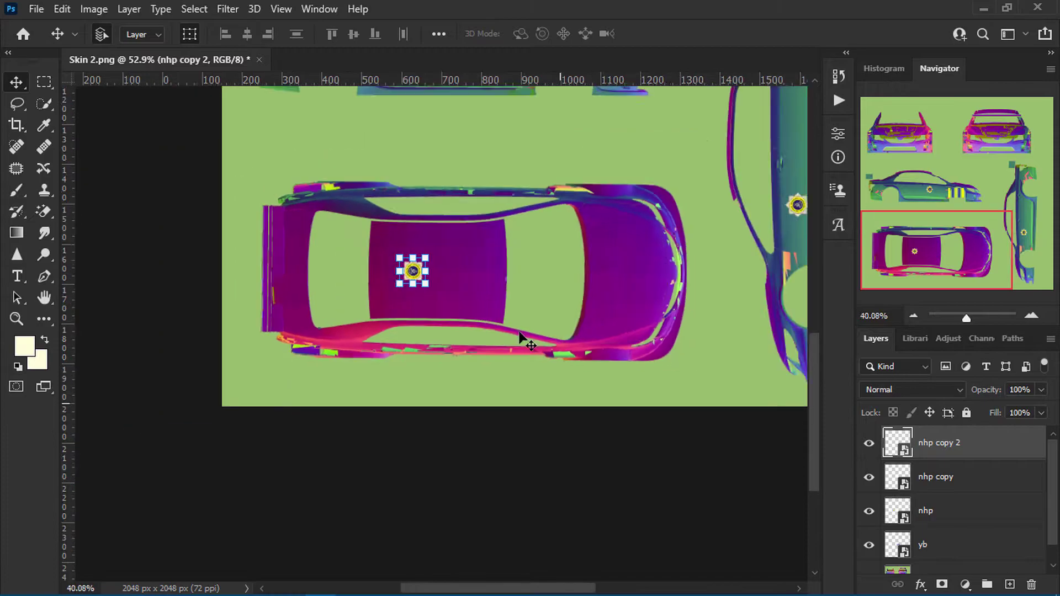
# - Move the yb stripes from the side view onto the bumper of the first end view
pyautogui.keyDown('alt'); pyautogui.scroll(3, 492, 355); pyautogui.keyUp('alt')
pyautogui.keyDown('alt'); pyautogui.scroll(3, 265, 240); pyautogui.keyUp('alt')
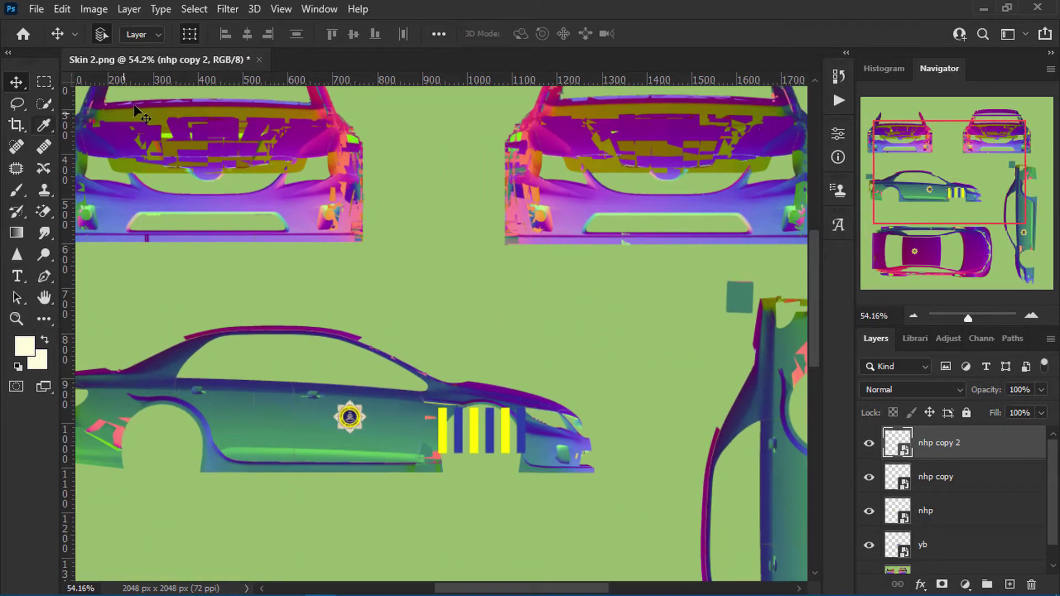
pyautogui.keyDown('ctrl'); pyautogui.click(499, 436); pyautogui.keyUp('ctrl')
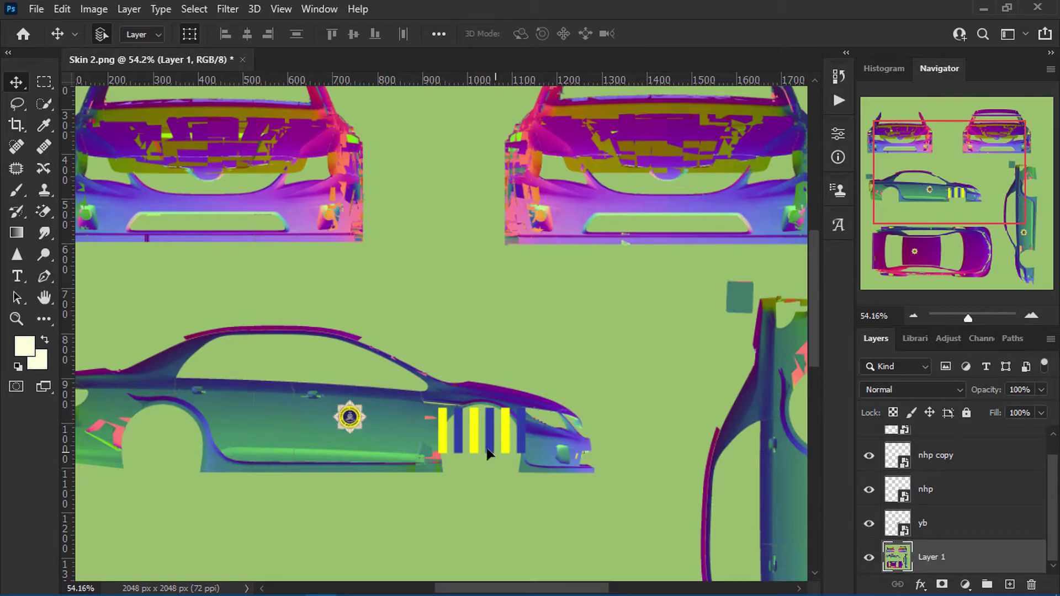
pyautogui.keyDown('ctrl'); pyautogui.click(500, 434); pyautogui.keyUp('ctrl')
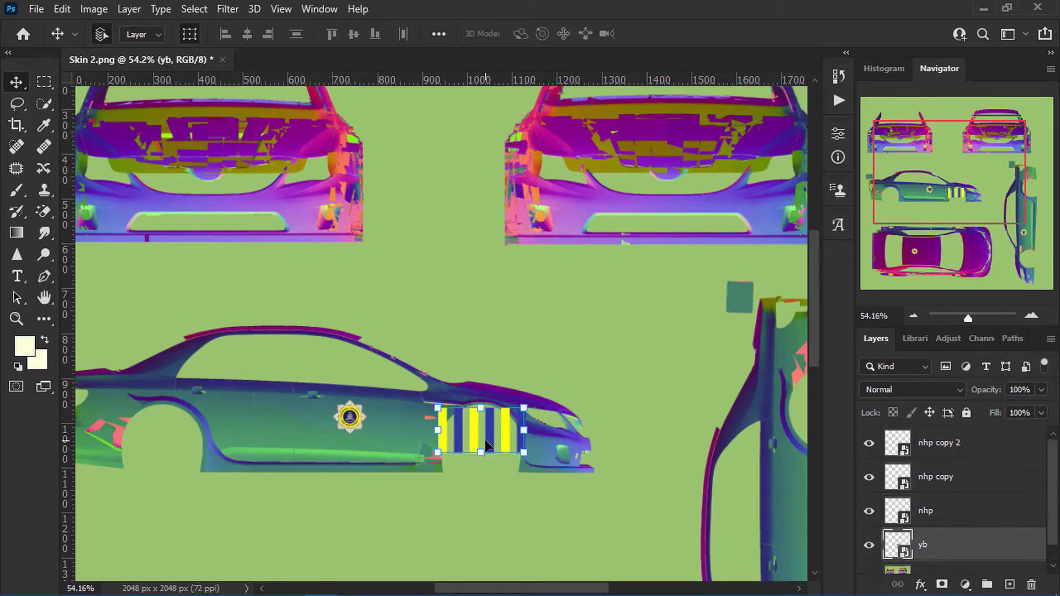
pyautogui.moveTo(500, 434); pyautogui.dragTo(83, 236)
pyautogui.keyDown('alt'); pyautogui.scroll(-2, 428, 262); pyautogui.keyUp('alt')
pyautogui.keyDown('alt'); pyautogui.scroll(2, 353, 225); pyautogui.keyUp('alt')
# - Stretch the stripes to 358.67% width across the bumper and place a copy across the other end view's bumper
pyautogui.hotkey('ctrl', 't')
pyautogui.keyDown('alt'); pyautogui.scroll(1, 563, 224); pyautogui.keyUp('alt')
pyautogui.moveTo(420, 210); pyautogui.dragTo(416, 214)
pyautogui.moveTo(551, 229); pyautogui.dragTo(558, 226)
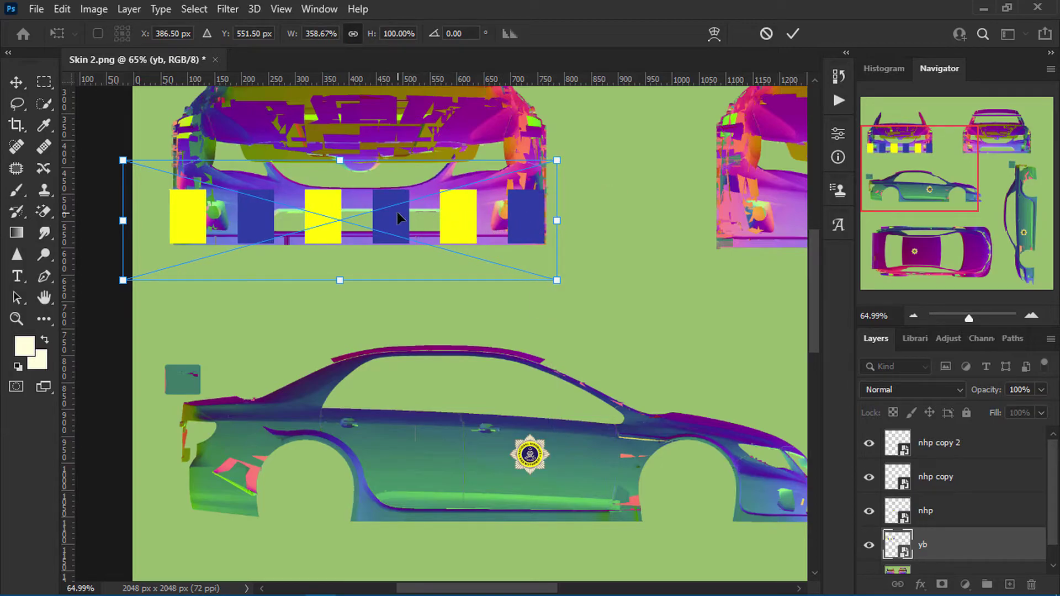
pyautogui.moveTo(396, 211); pyautogui.dragTo(402, 212)
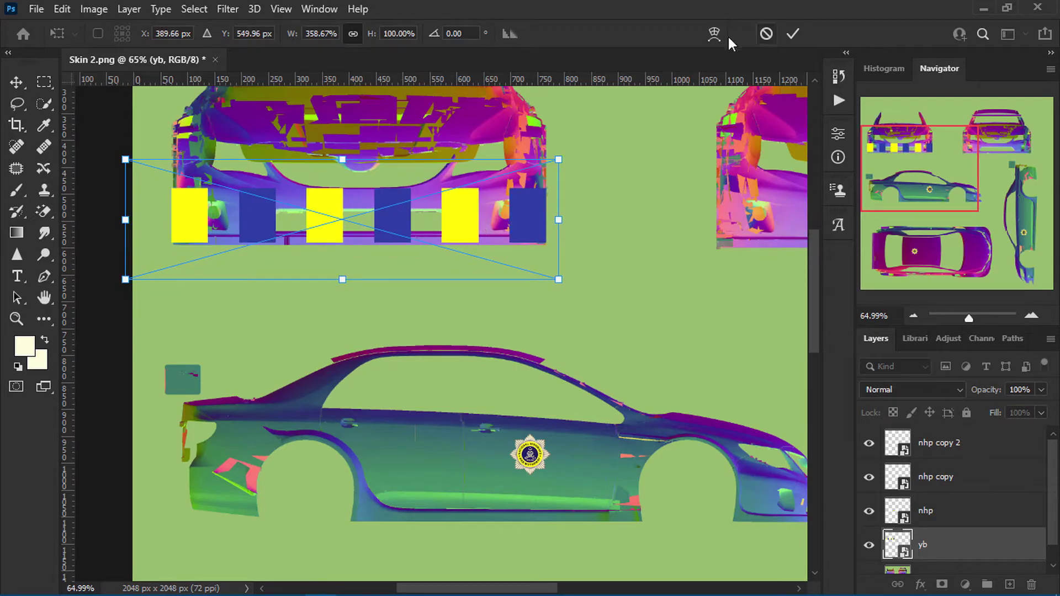
pyautogui.click(792, 35)
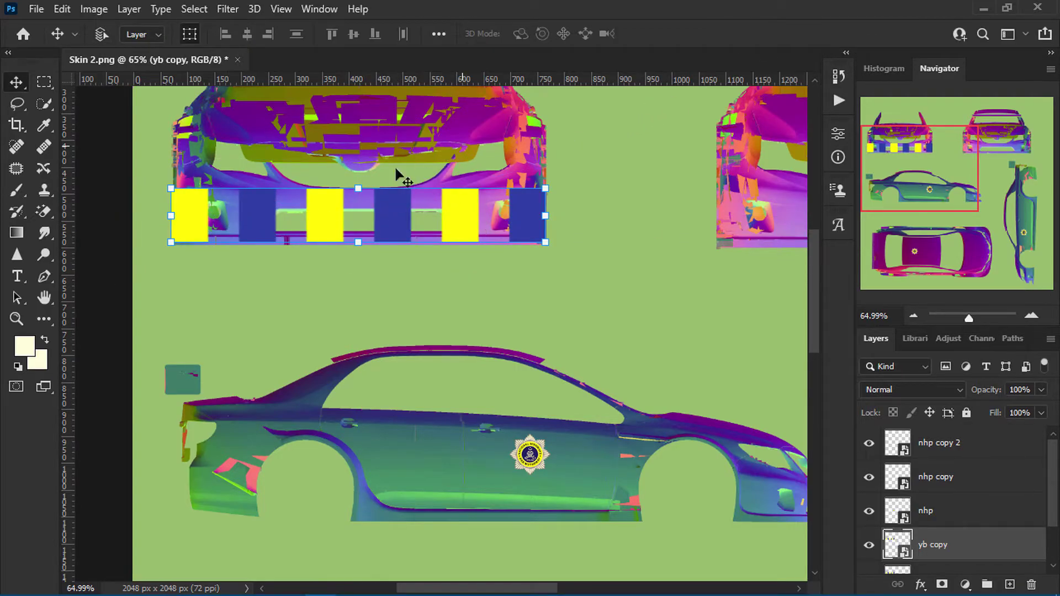
pyautogui.keyDown('alt'); pyautogui.scroll(-3, 289, 237); pyautogui.keyUp('alt')
pyautogui.keyDown('alt'); pyautogui.moveTo(289, 238); pyautogui.dragTo(664, 230); pyautogui.keyUp('alt')
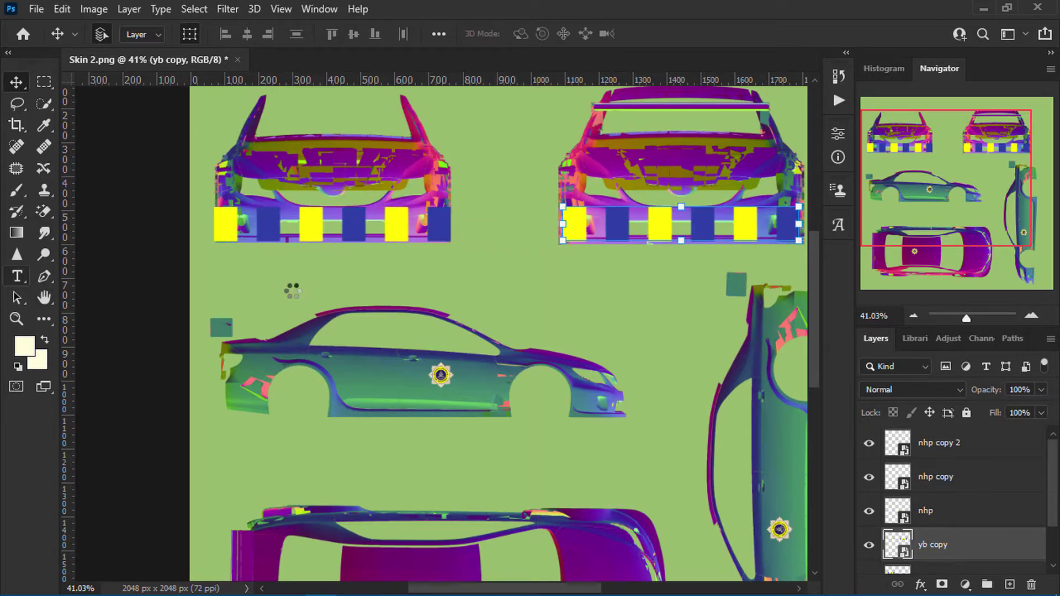
# - Add the red Impact text POLICE above the horizontal side view
pyautogui.write('POLICE')
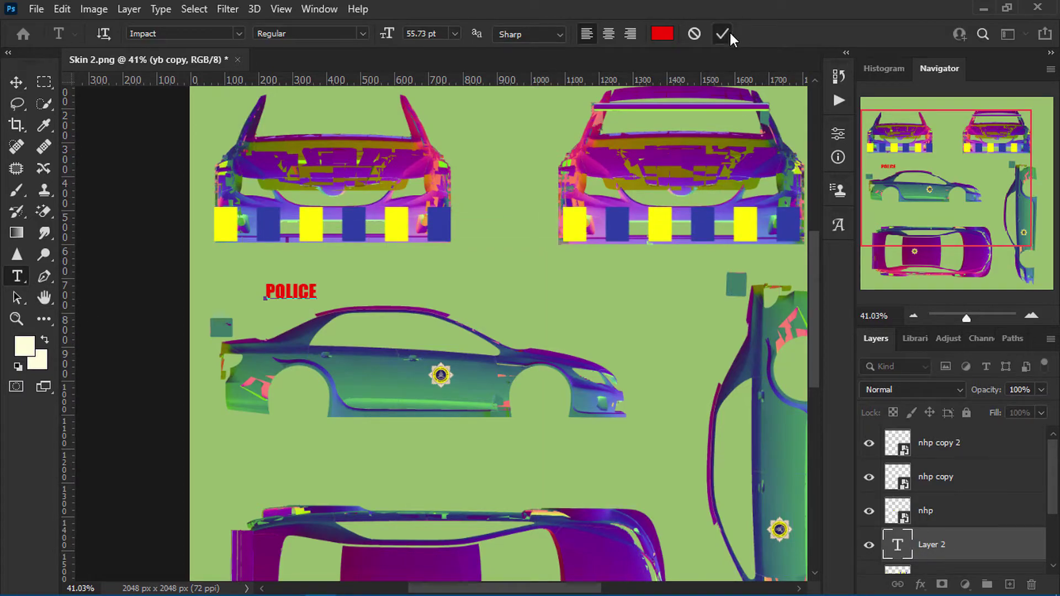
pyautogui.click(723, 33)
pyautogui.click(16, 82)
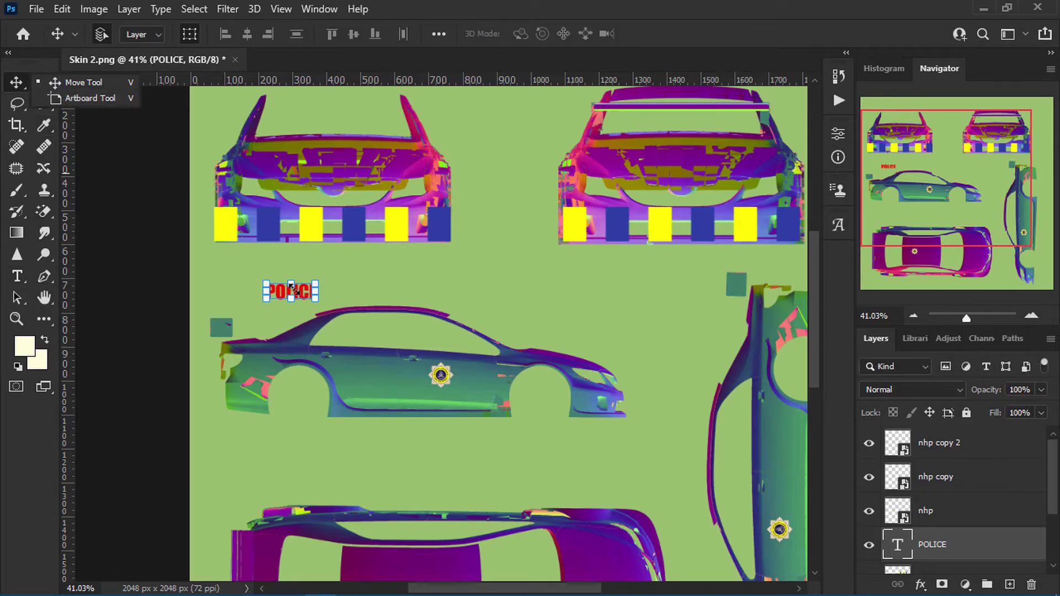
# - Position the POLICE text on the side view's rear door and place a copy, rotated vertically, beside the roof badge
pyautogui.moveTo(303, 291); pyautogui.dragTo(382, 559)
pyautogui.keyDown('alt'); pyautogui.scroll(-4, 402, 450); pyautogui.keyUp('alt')
pyautogui.keyDown('alt'); pyautogui.scroll(9, 394, 413); pyautogui.keyUp('alt')
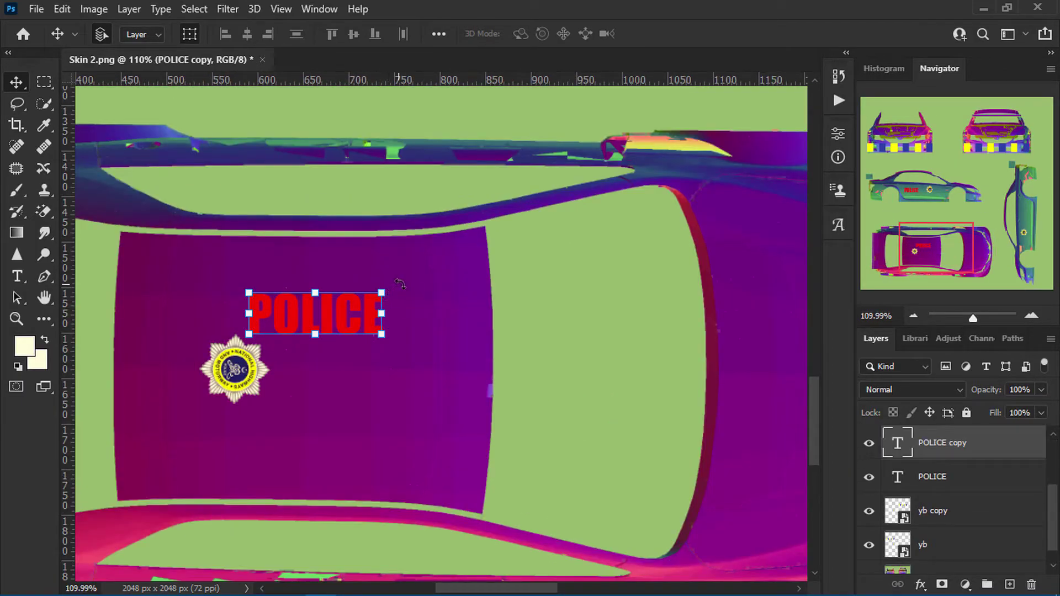
pyautogui.moveTo(400, 284); pyautogui.dragTo(275, 205)
pyautogui.moveTo(307, 299); pyautogui.dragTo(302, 355)
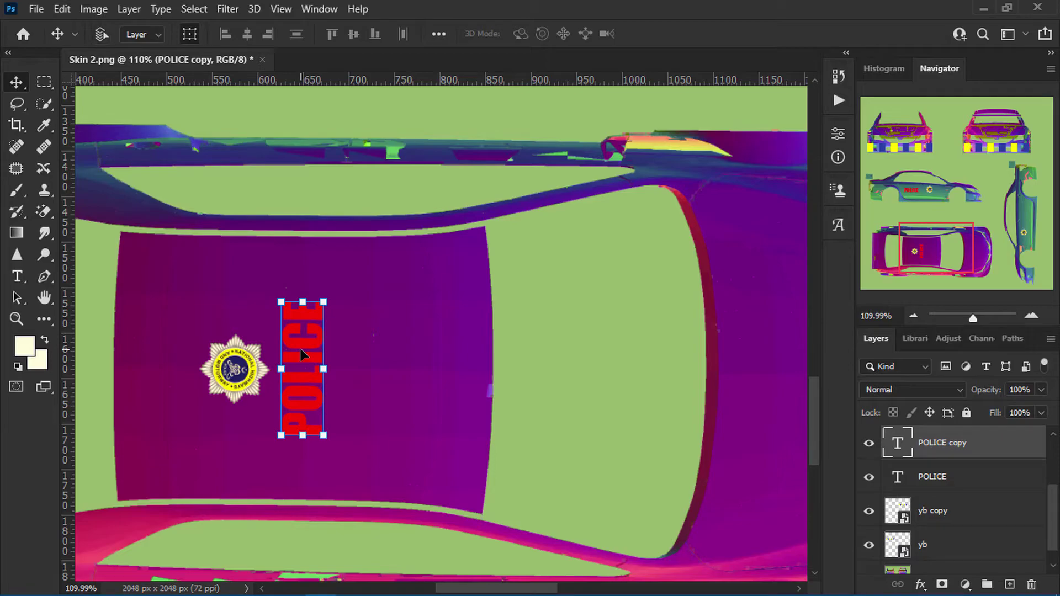
# - Duplicate the vertical POLICE text and place the copy on the rear door of the vertical side view
pyautogui.hotkey('ctrl', 'j')
pyautogui.keyDown('alt'); pyautogui.scroll(-6, 230, 415); pyautogui.keyUp('alt')
pyautogui.keyDown('alt'); pyautogui.scroll(4, 260, 415); pyautogui.keyUp('alt')
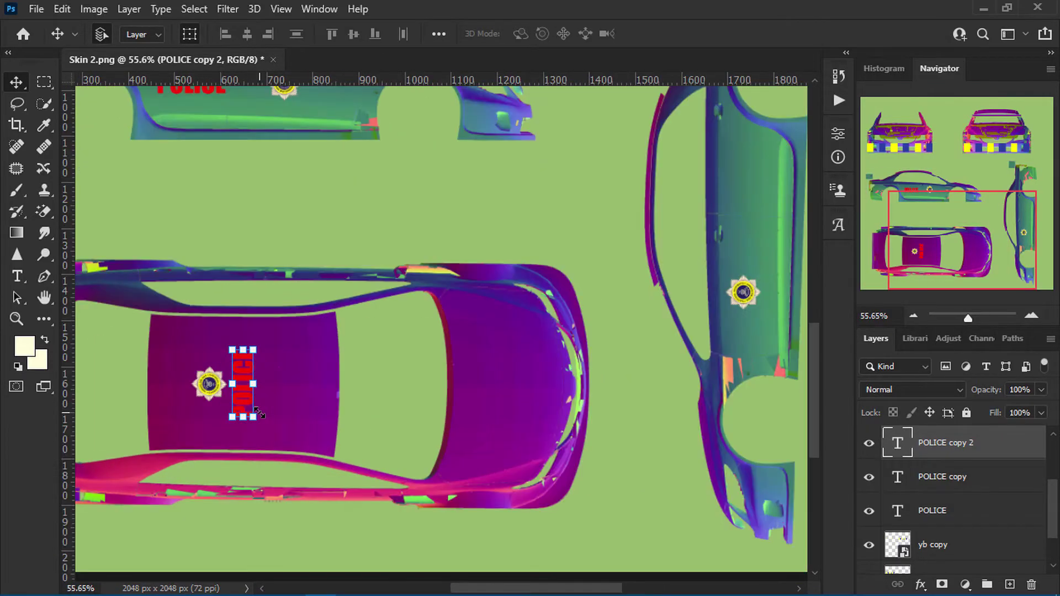
pyautogui.moveTo(238, 367); pyautogui.dragTo(748, 285)
pyautogui.keyDown('alt'); pyautogui.scroll(-2, 513, 370); pyautogui.keyUp('alt')
pyautogui.keyDown('alt'); pyautogui.scroll(3, 750, 273); pyautogui.keyUp('alt')
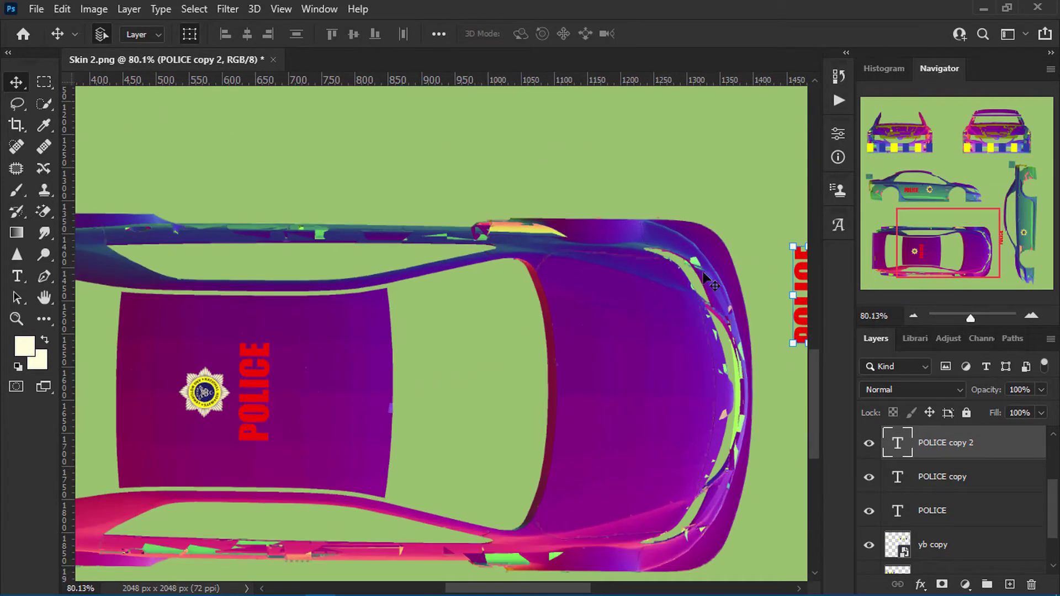
pyautogui.keyDown('alt'); pyautogui.scroll(-3, 644, 303); pyautogui.keyUp('alt')
pyautogui.moveTo(644, 303); pyautogui.dragTo(697, 202)
pyautogui.keyDown('alt'); pyautogui.scroll(-2, 697, 201); pyautogui.keyUp('alt')
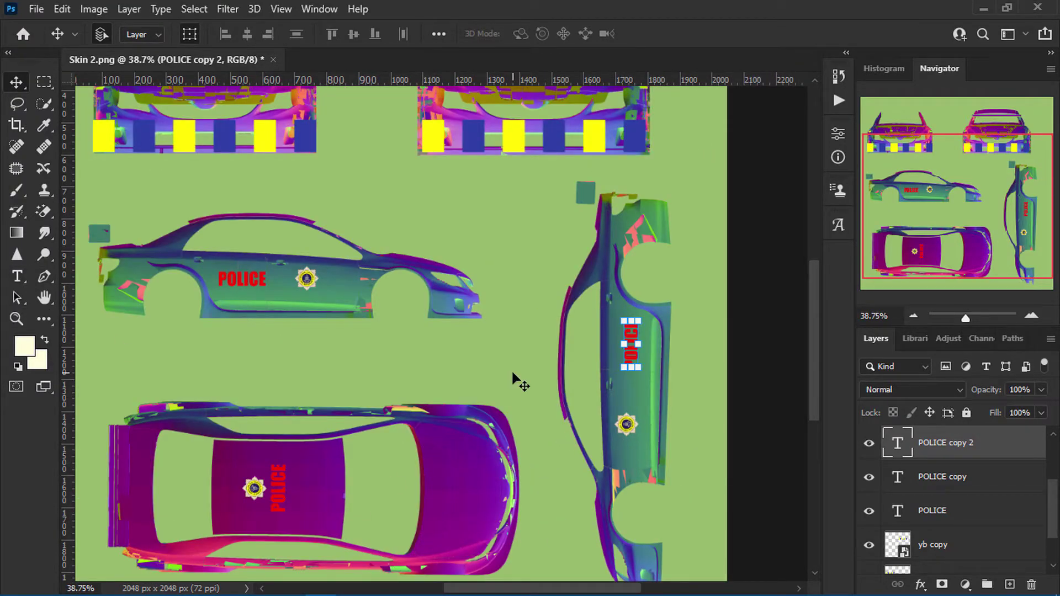
# - Duplicate the vertical POLICE text again and place the copy on the hood of the top view
pyautogui.press('ctrl')
pyautogui.hotkey('ctrl', 'j')
pyautogui.moveTo(636, 368); pyautogui.dragTo(277, 491)
pyautogui.keyDown('alt'); pyautogui.scroll(3, 369, 290); pyautogui.keyUp('alt')
pyautogui.keyDown('alt'); pyautogui.scroll(-2, 343, 359); pyautogui.keyUp('alt')
pyautogui.keyDown('alt'); pyautogui.scroll(-3, 396, 264); pyautogui.keyUp('alt')
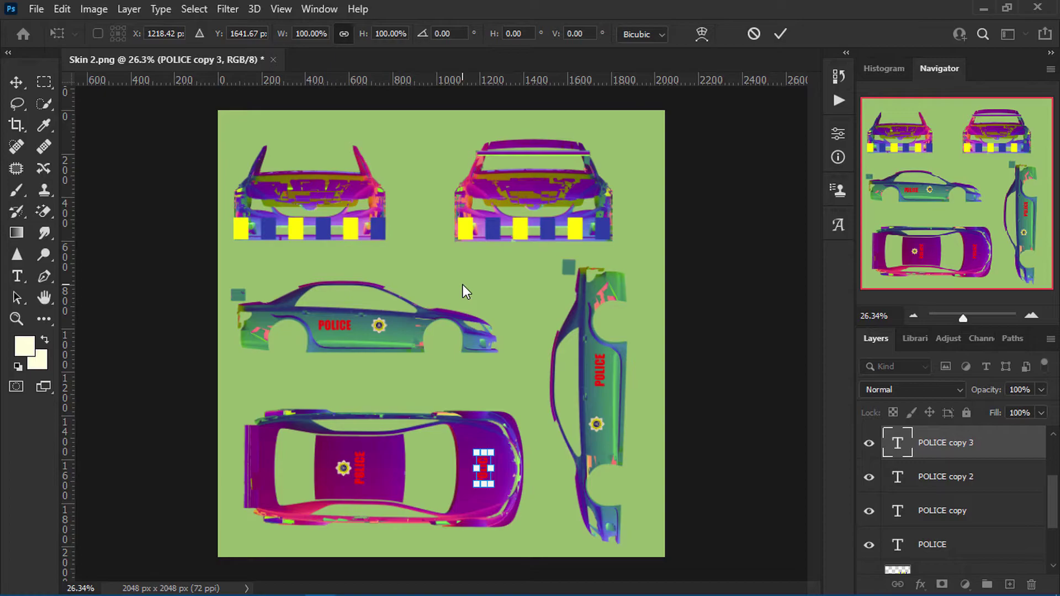
pyautogui.click(784, 32)
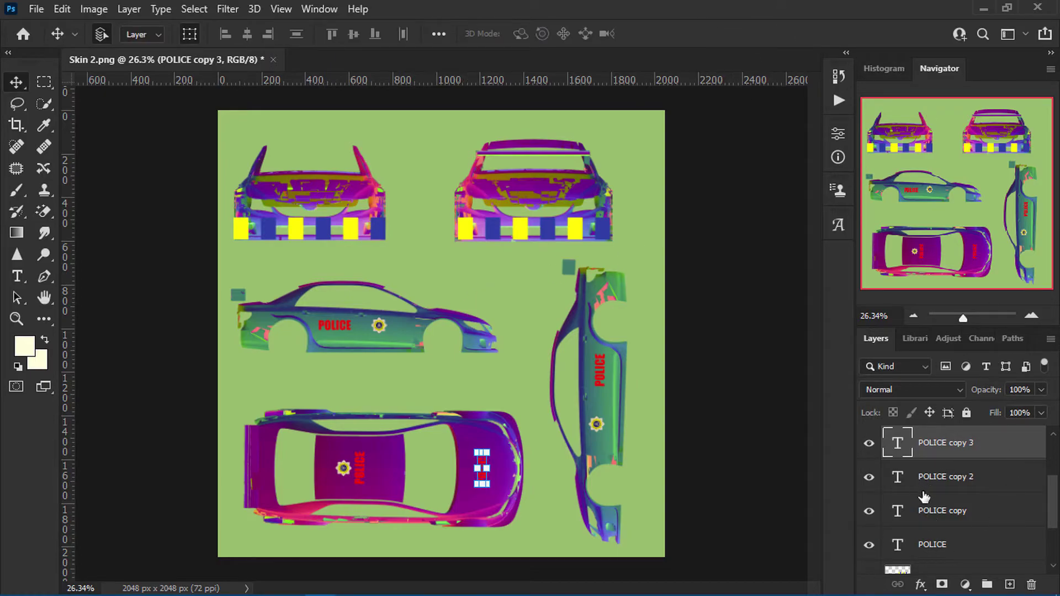
# - Draw a cream rectangle of about 2804 × 2688 px directly above Layer 1, covering the whole canvas
pyautogui.scroll(-3, 926, 495)
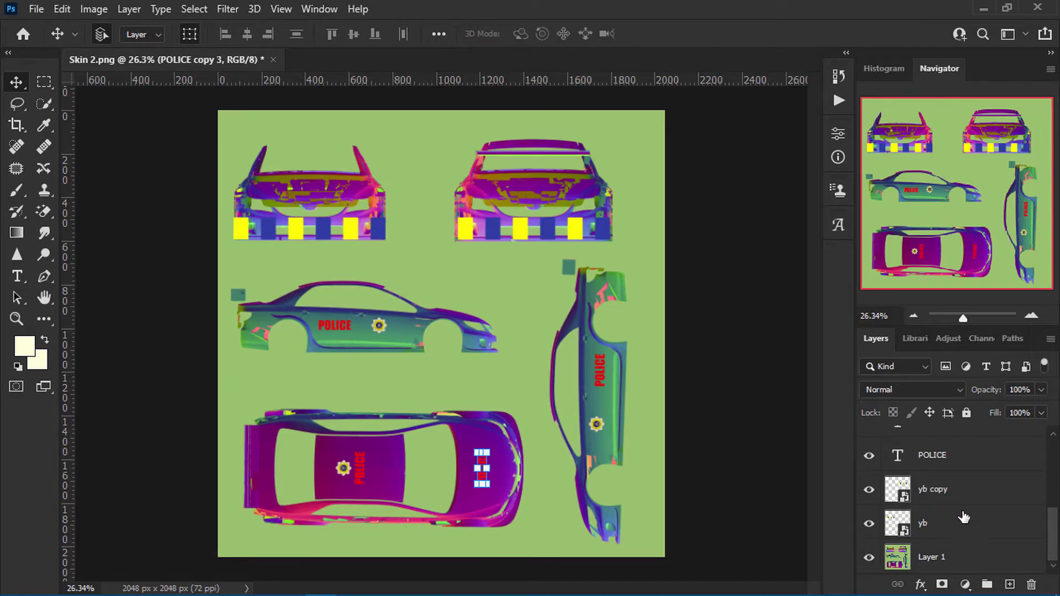
pyautogui.click(904, 562)
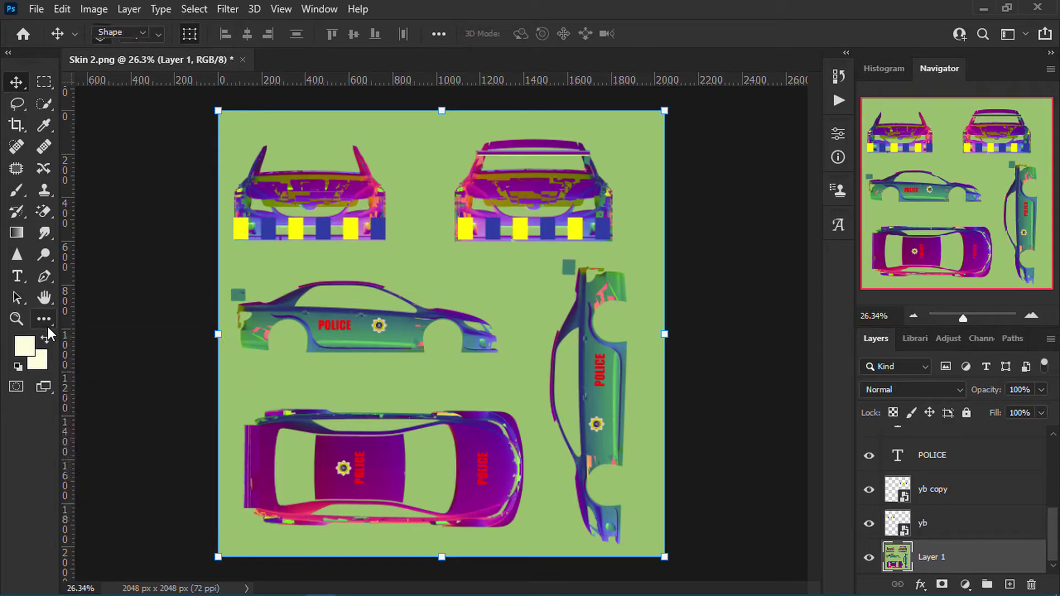
pyautogui.click(47, 323)
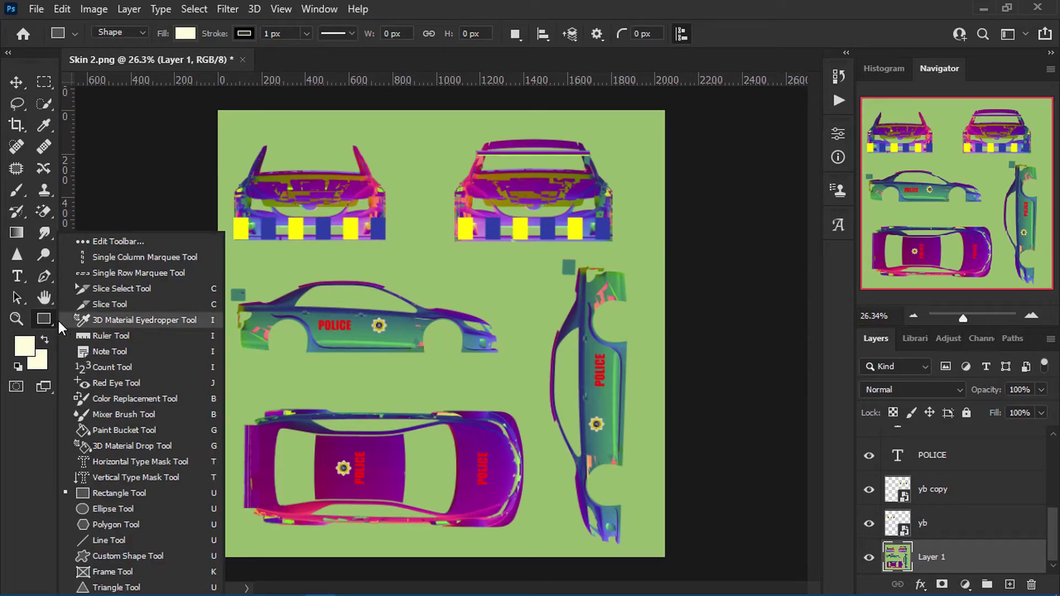
pyautogui.click(162, 489)
pyautogui.keyDown('alt'); pyautogui.scroll(-3, 295, 205); pyautogui.keyUp('alt')
pyautogui.moveTo(298, 190); pyautogui.dragTo(617, 496)
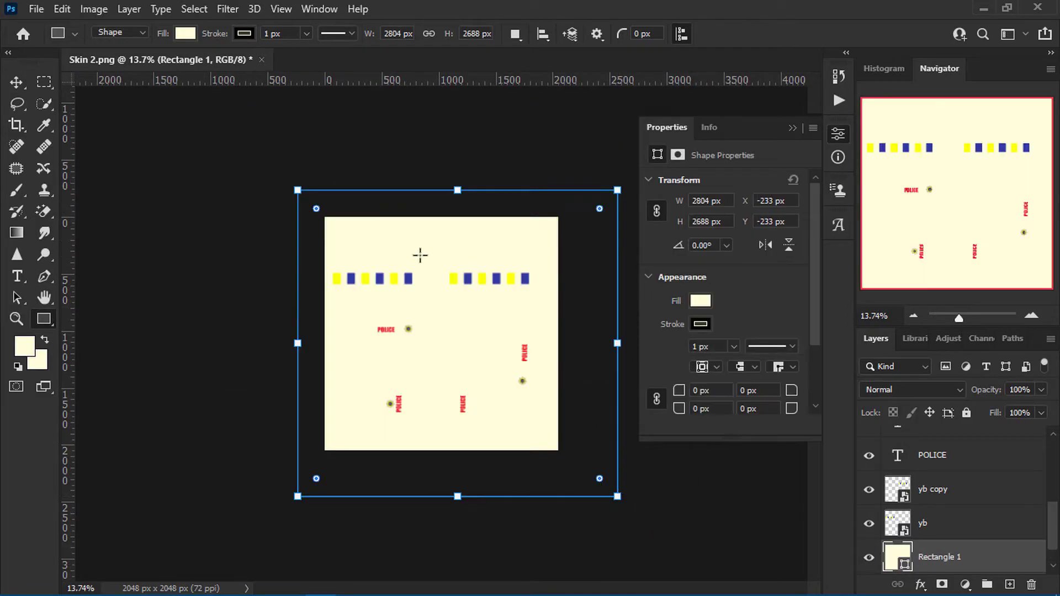
pyautogui.click(793, 128)
# - Hide the Layer 1 template beneath the rectangle
pyautogui.scroll(-1, 868, 499)
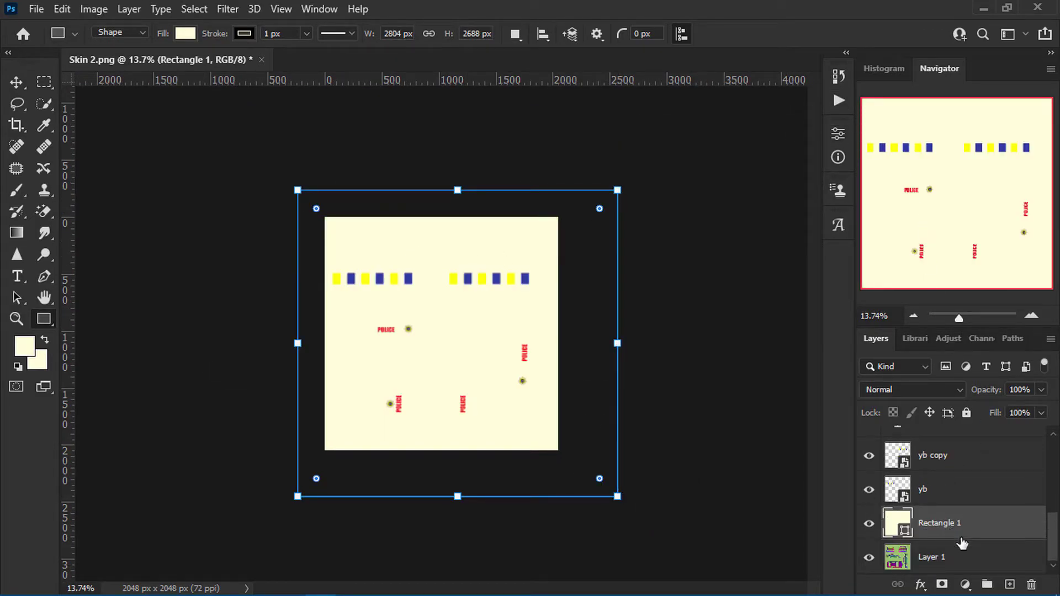
pyautogui.click(896, 561)
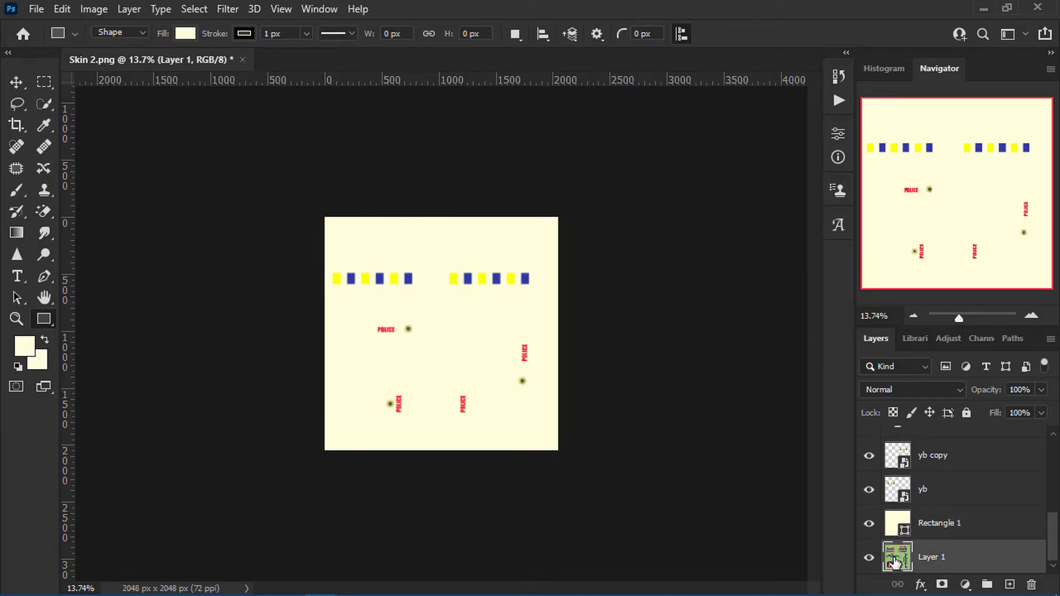
pyautogui.click(870, 557)
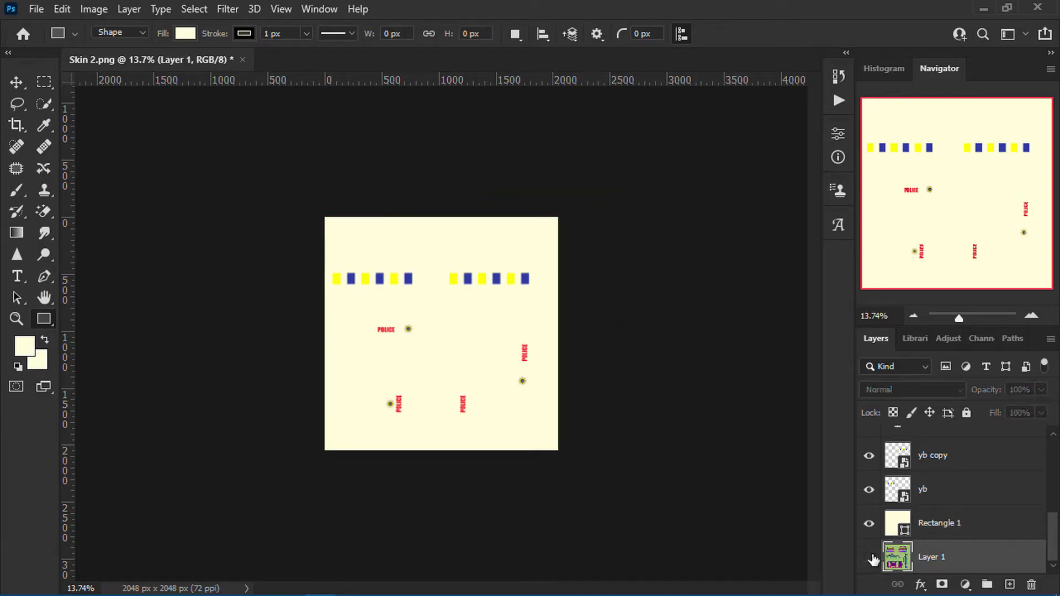
pyautogui.keyDown('alt'); pyautogui.scroll(5, 445, 342); pyautogui.keyUp('alt')
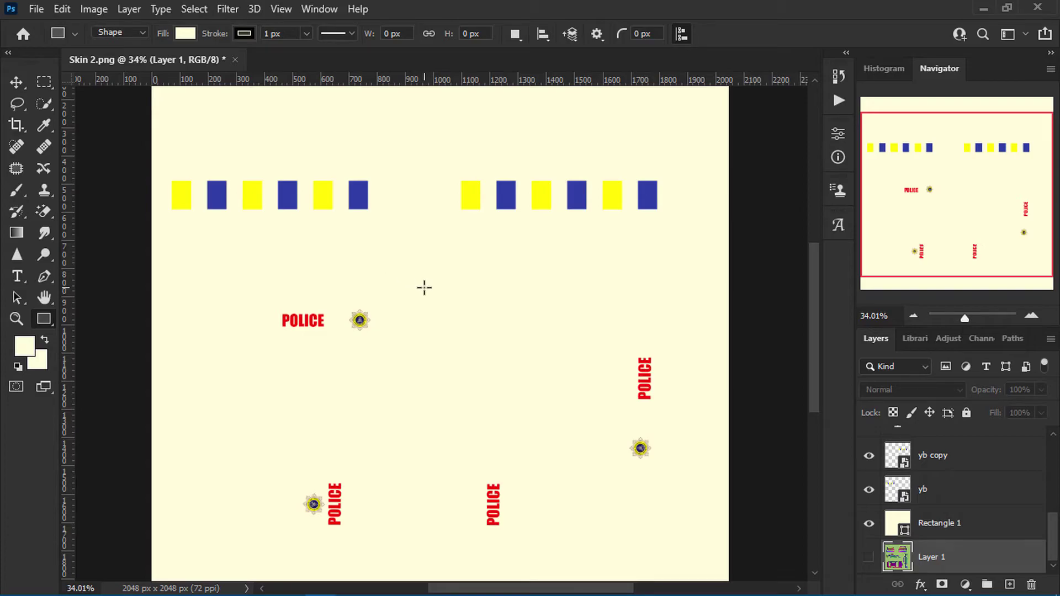
pyautogui.keyDown('alt'); pyautogui.scroll(-2, 366, 275); pyautogui.keyUp('alt')
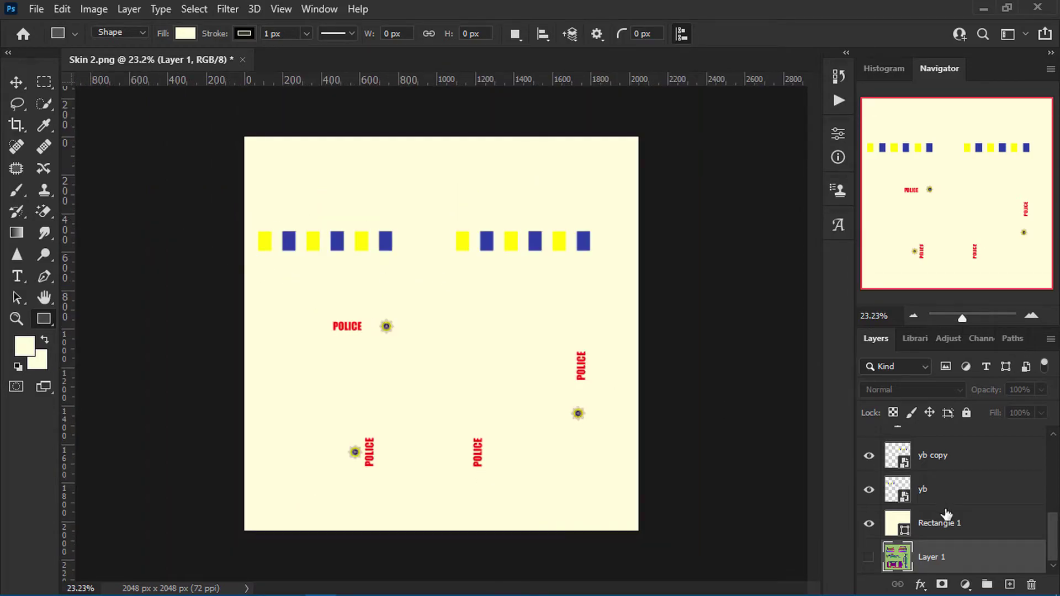
pyautogui.scroll(3, 918, 536)
pyautogui.scroll(-3, 919, 540)
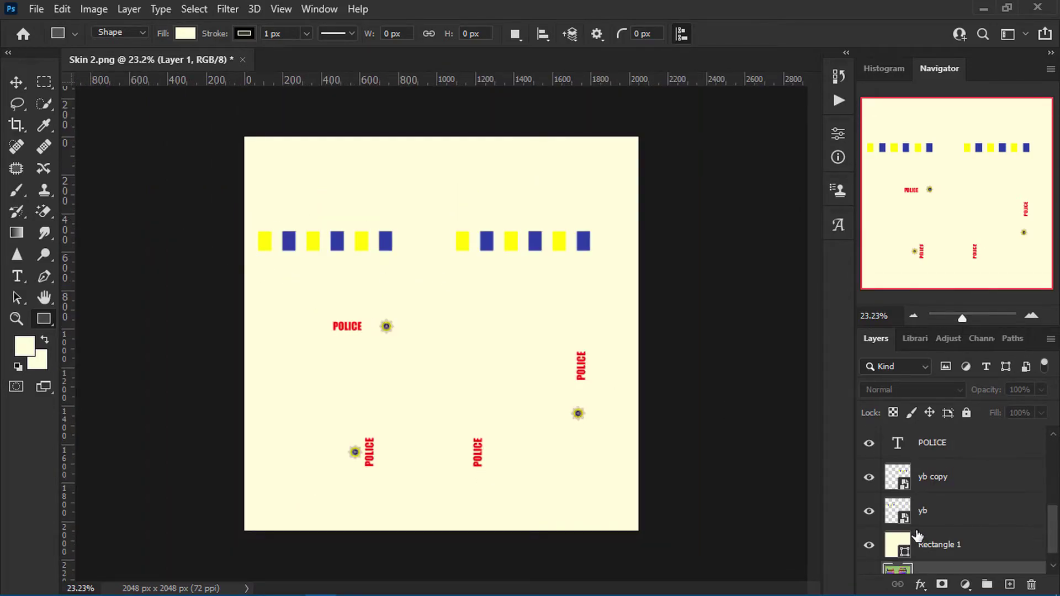
# - Delete the hidden Layer 1 template from the document
pyautogui.rightClick(901, 553)
pyautogui.click(930, 557)
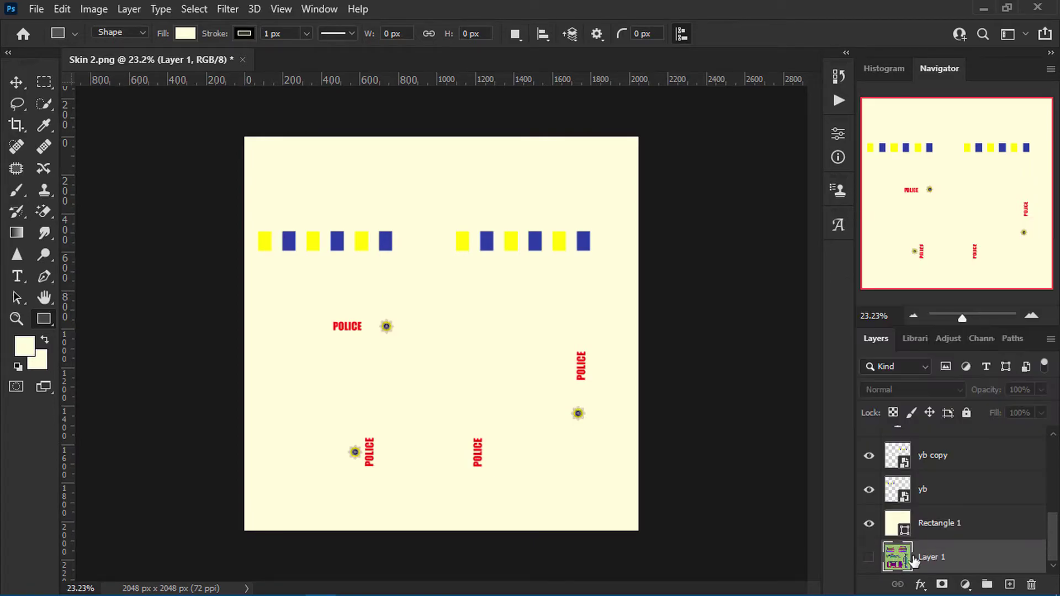
pyautogui.click(1031, 584)
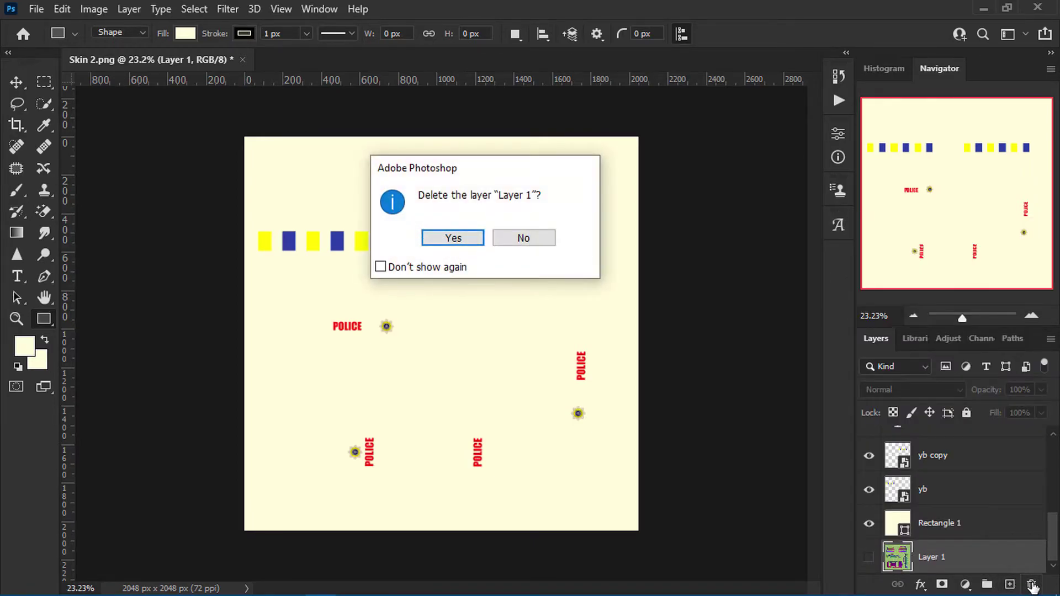
pyautogui.click(453, 239)
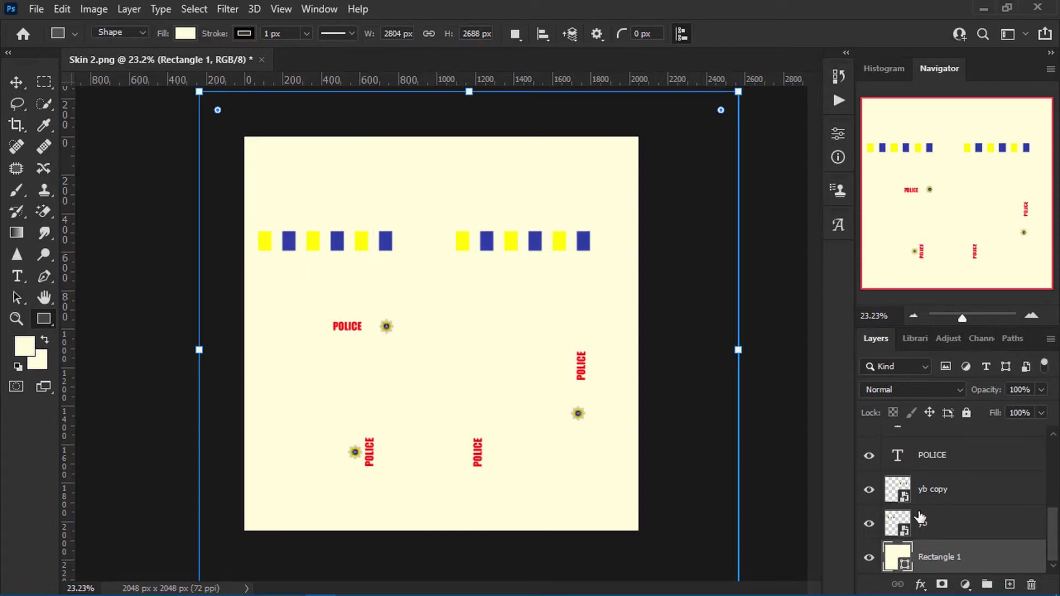
# - Merge all visible livery layers with the cream Rectangle 1 background into a single layer
pyautogui.scroll(3, 921, 518)
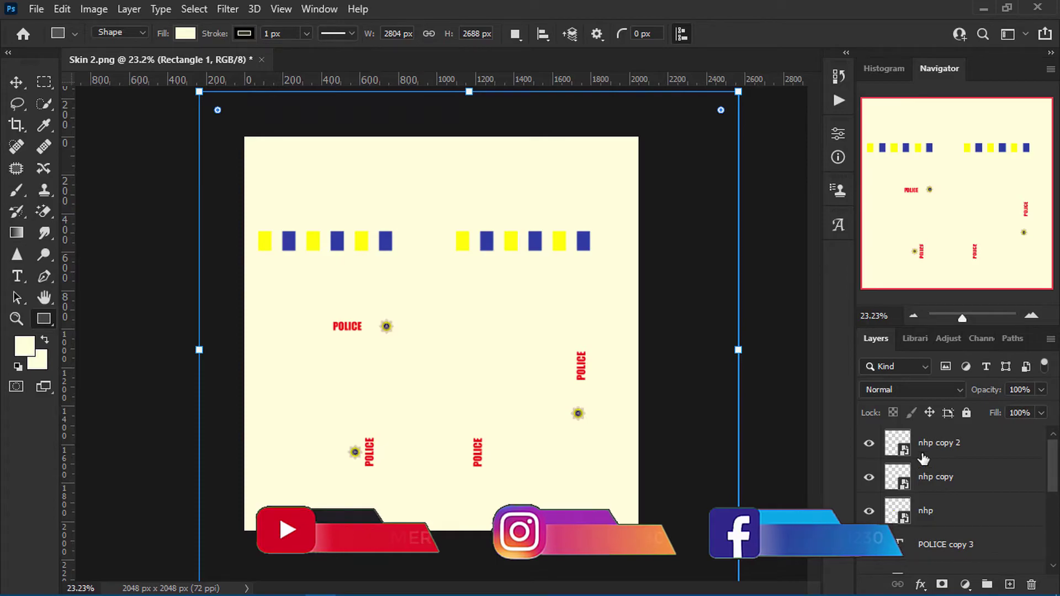
pyautogui.scroll(-10, 928, 519)
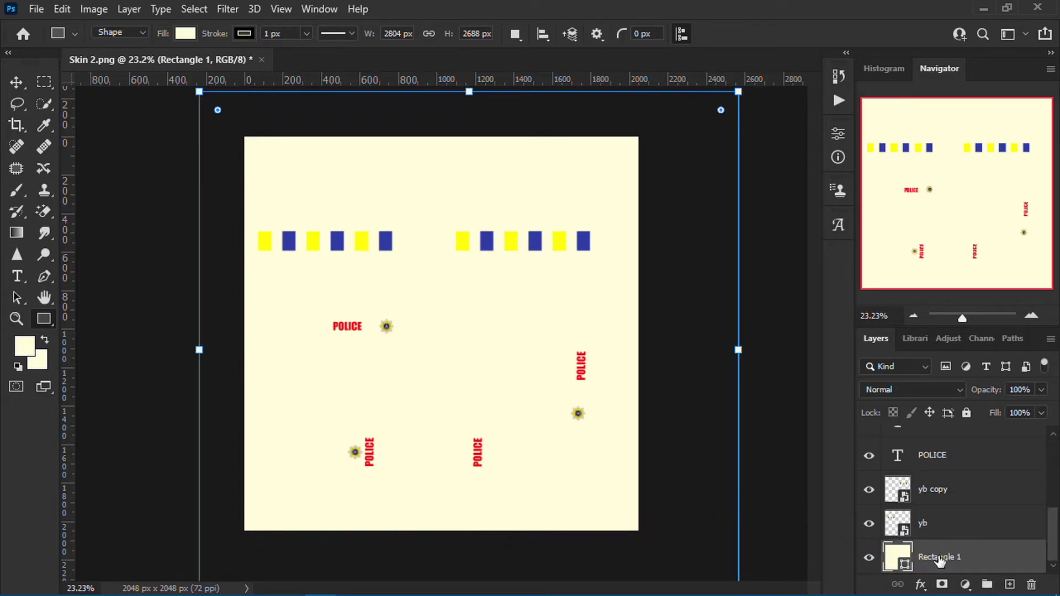
pyautogui.rightClick(948, 560)
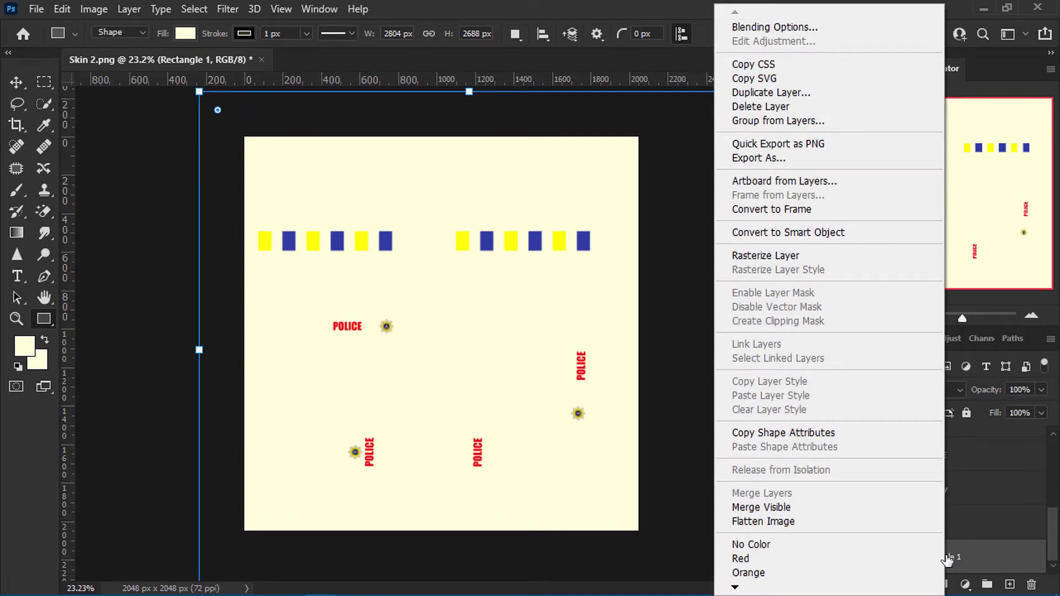
pyautogui.click(784, 508)
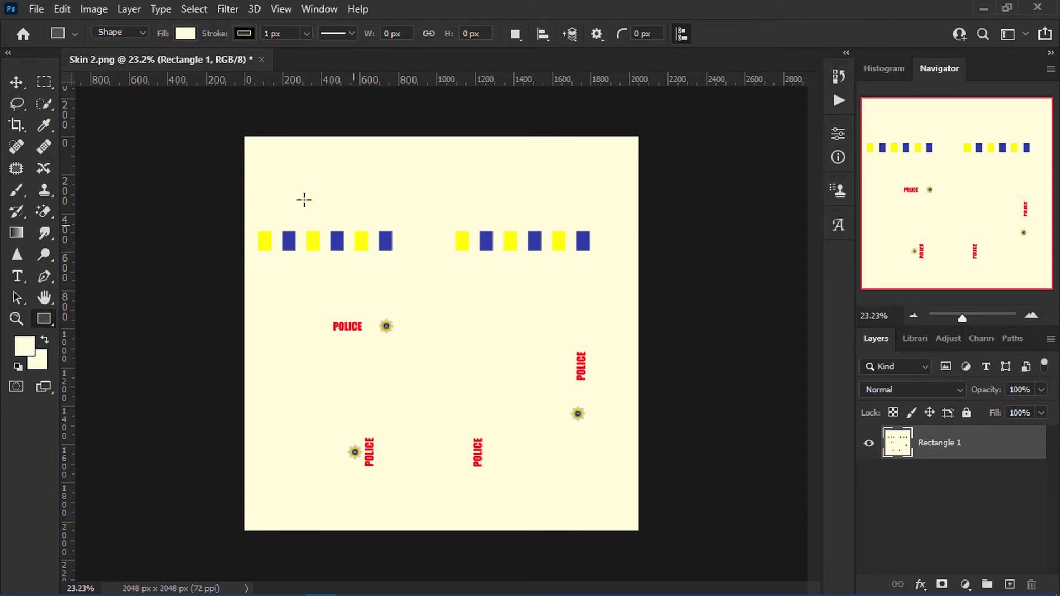
# - Save the merged livery to the Desktop as Skin 2, overwriting the existing image file
pyautogui.click(31, 9)
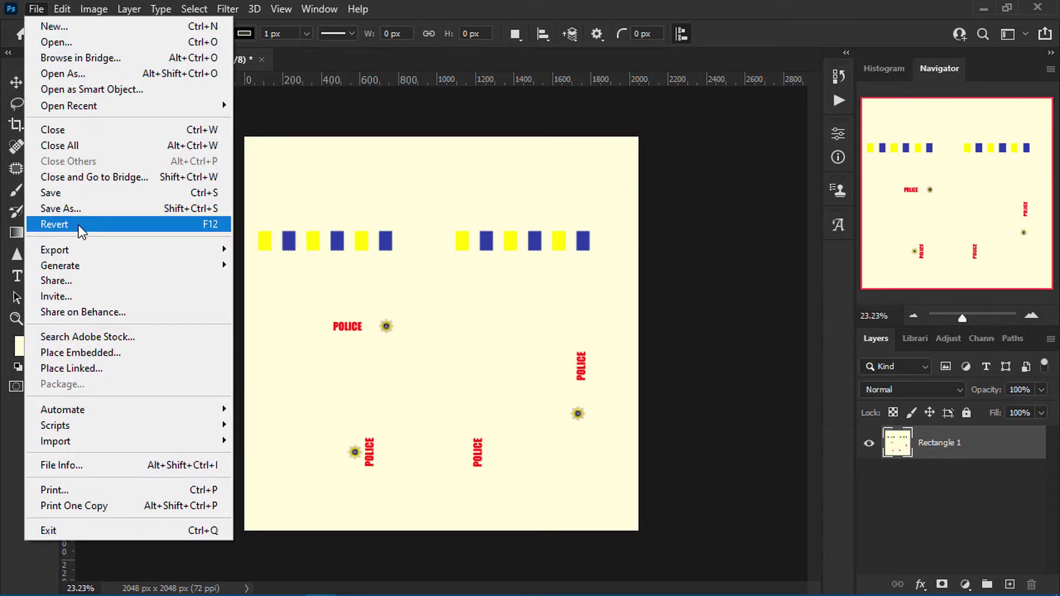
pyautogui.click(72, 209)
pyautogui.scroll(-5, 293, 257)
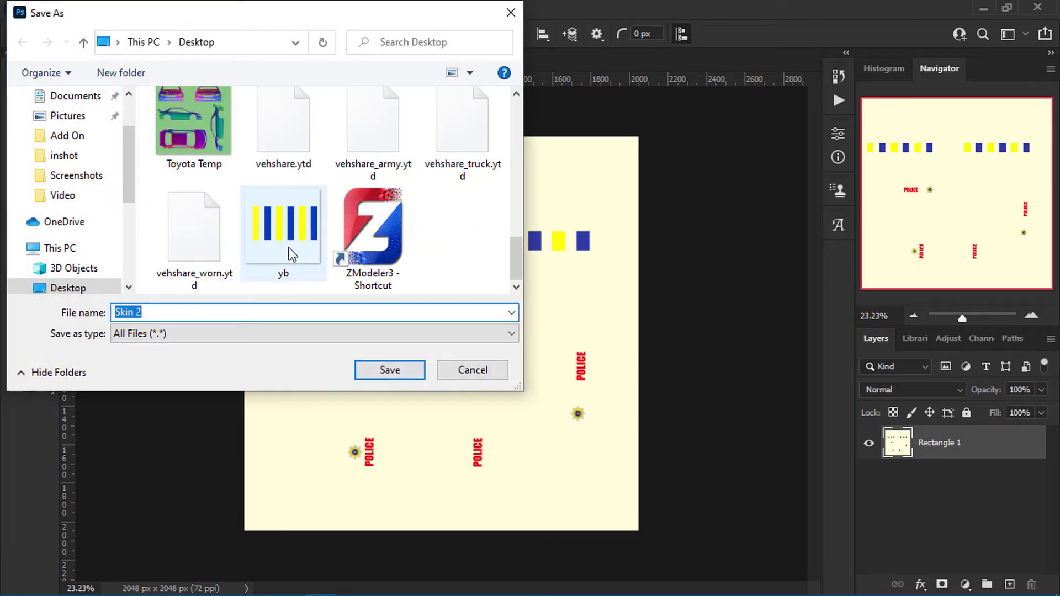
pyautogui.scroll(5, 251, 255)
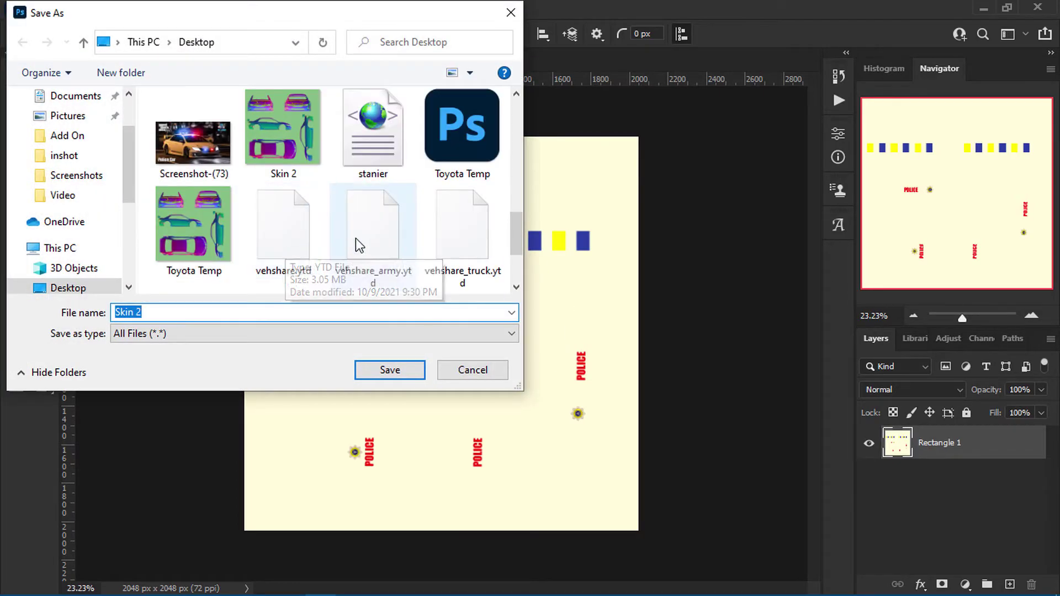
pyautogui.click(390, 370)
pyautogui.click(569, 307)
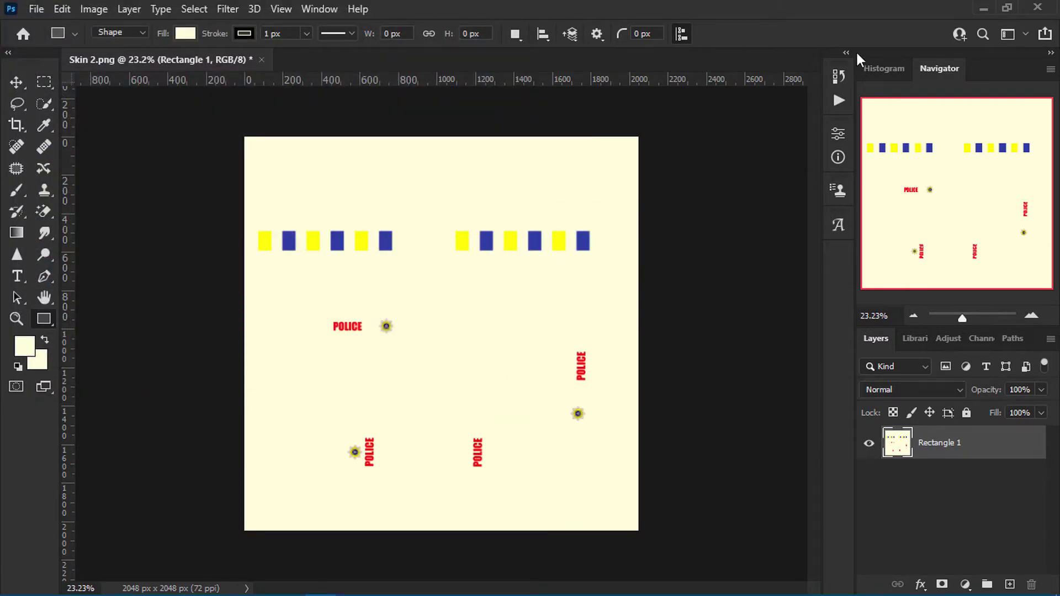
# - Switch to ZModeler and replace the skin 2.png texture with the updated Skin 2 image from the Desktop
pyautogui.click(985, 7)
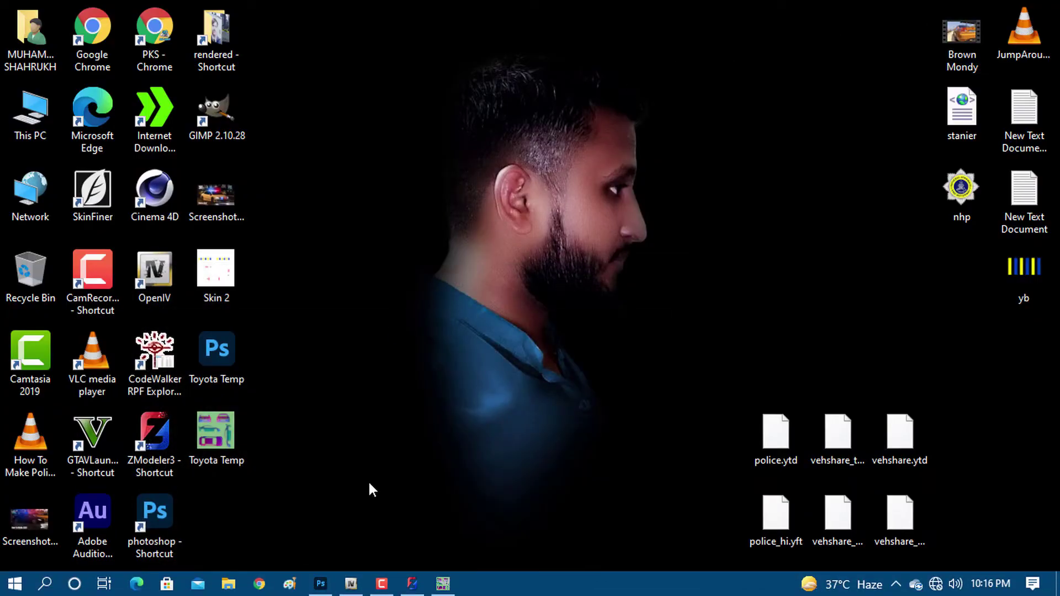
pyautogui.click(411, 584)
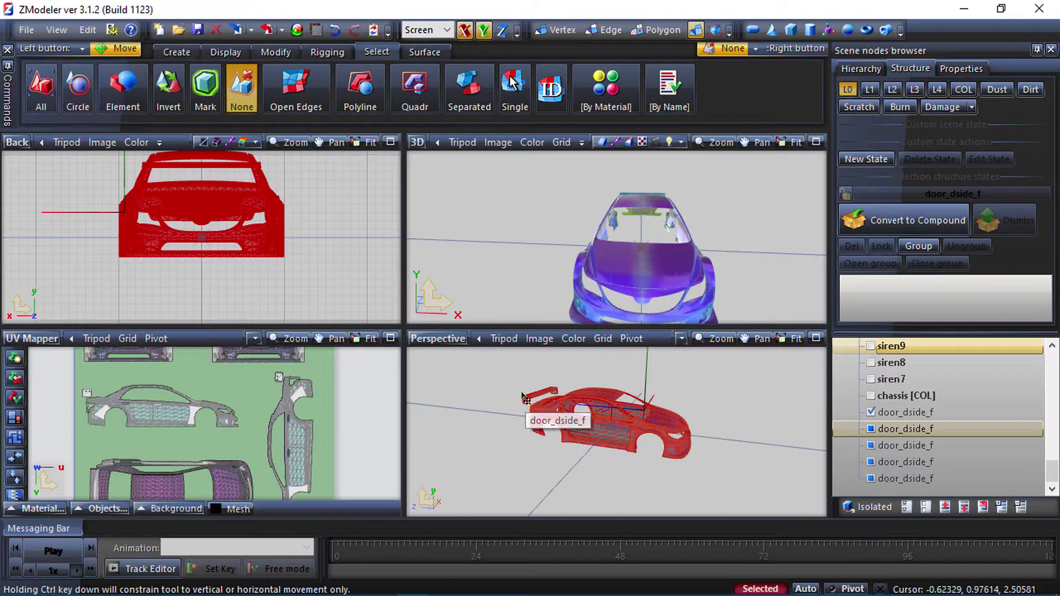
pyautogui.click(318, 31)
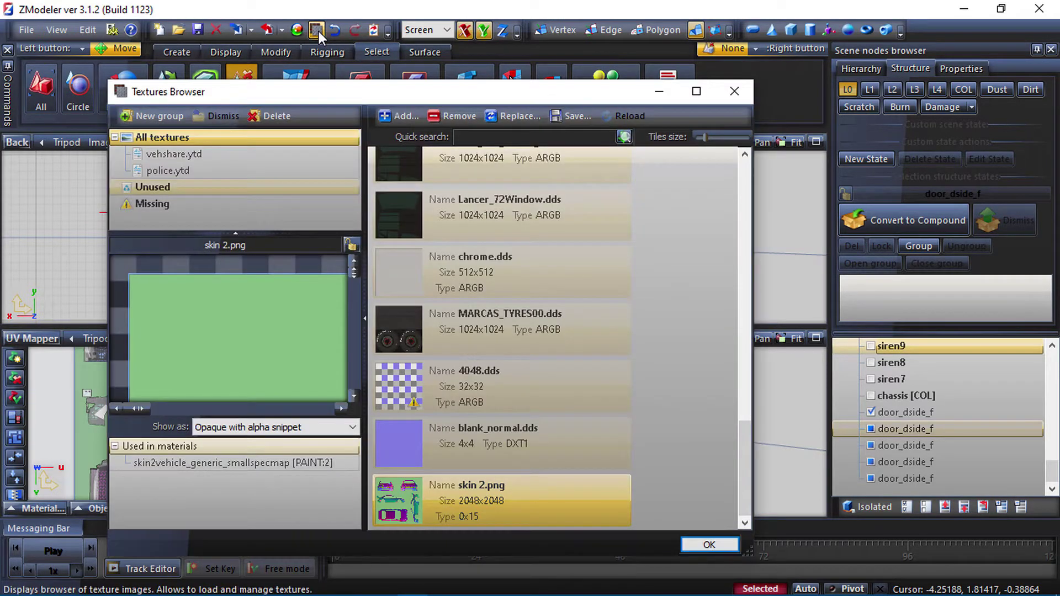
pyautogui.click(508, 116)
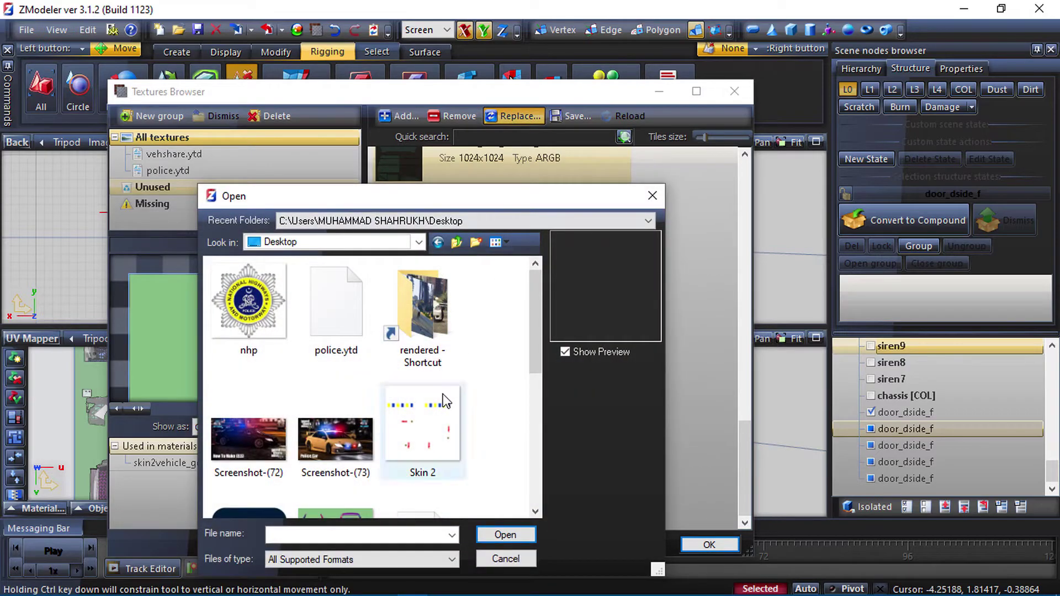
pyautogui.click(420, 427)
pyautogui.click(506, 533)
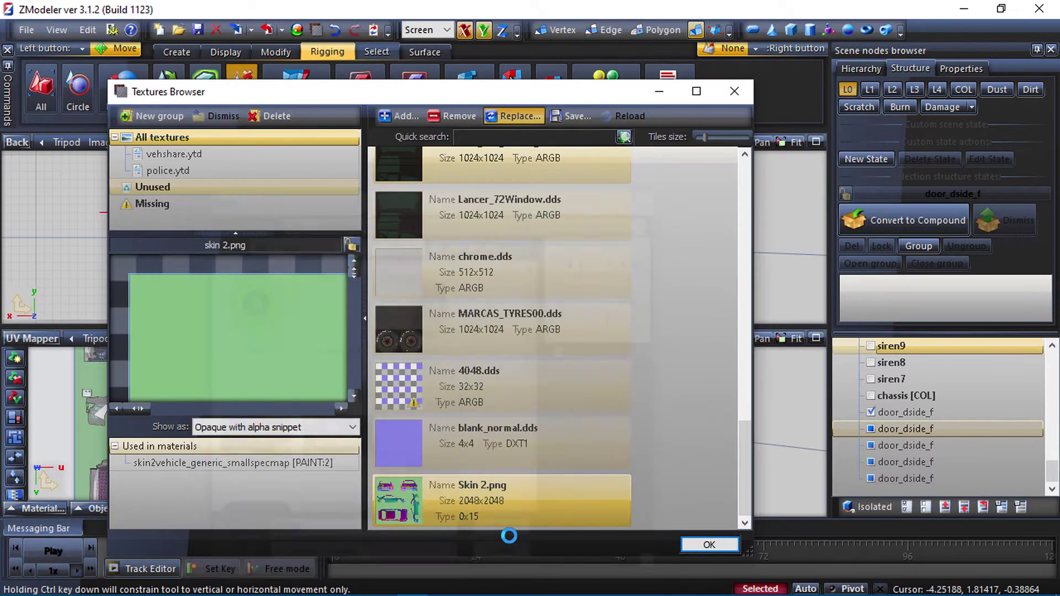
pyautogui.click(710, 545)
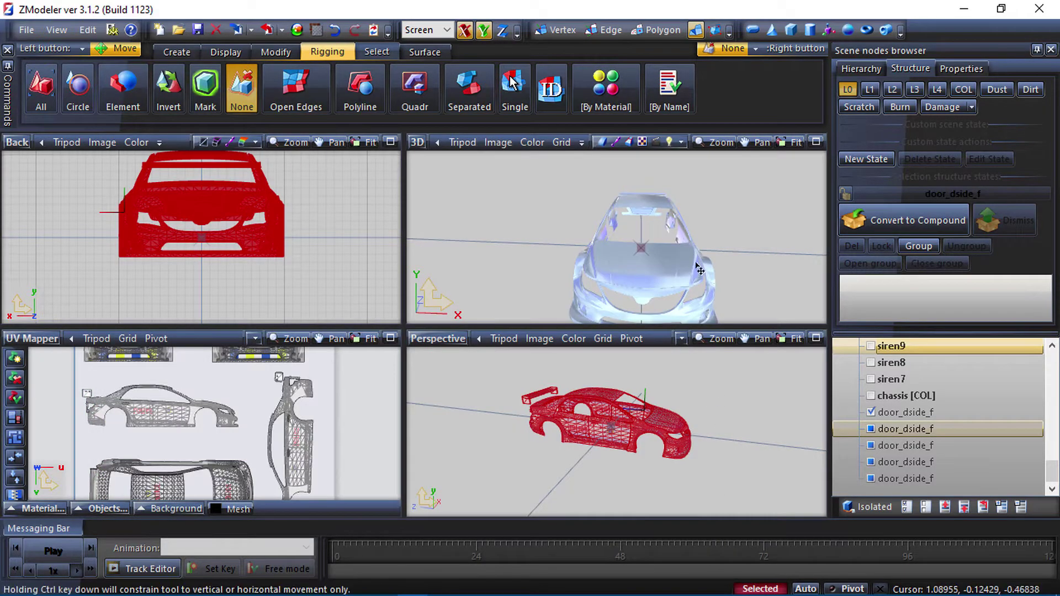
# - Examine the new livery on both sides of the car body and its POLICE text and badge in the UV layout
pyautogui.moveTo(691, 275); pyautogui.dragTo(759, 191, button='middle')
pyautogui.scroll(6, 645, 285)
pyautogui.click(816, 142)
pyautogui.moveTo(558, 299); pyautogui.dragTo(376, 153, button='middle')
pyautogui.moveTo(565, 390); pyautogui.dragTo(436, 390, button='middle')
pyautogui.hotkey('alt', 'w')
pyautogui.scroll(5, 243, 463)
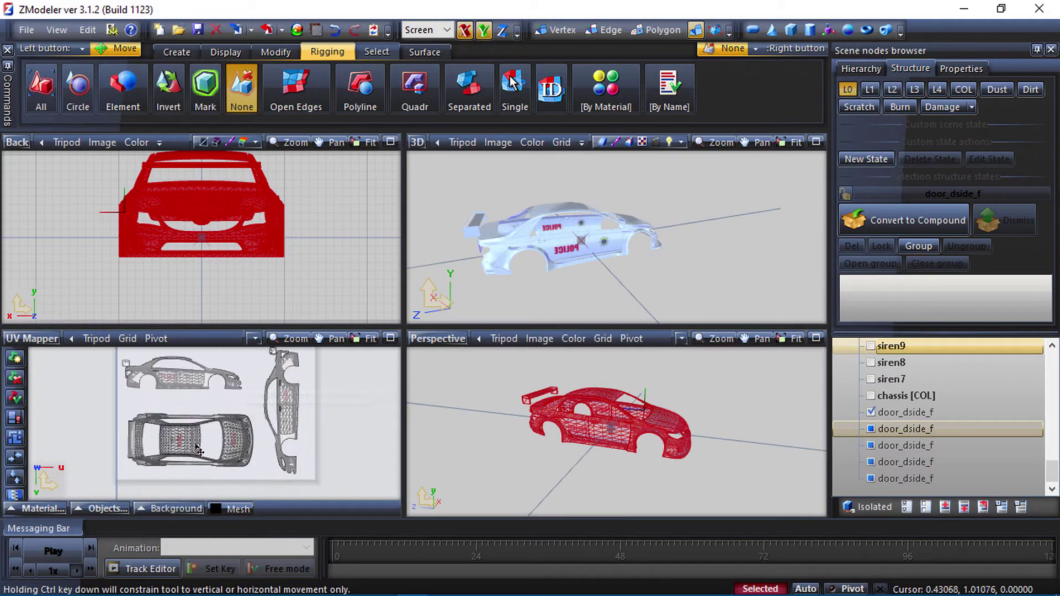
pyautogui.scroll(5, 145, 454)
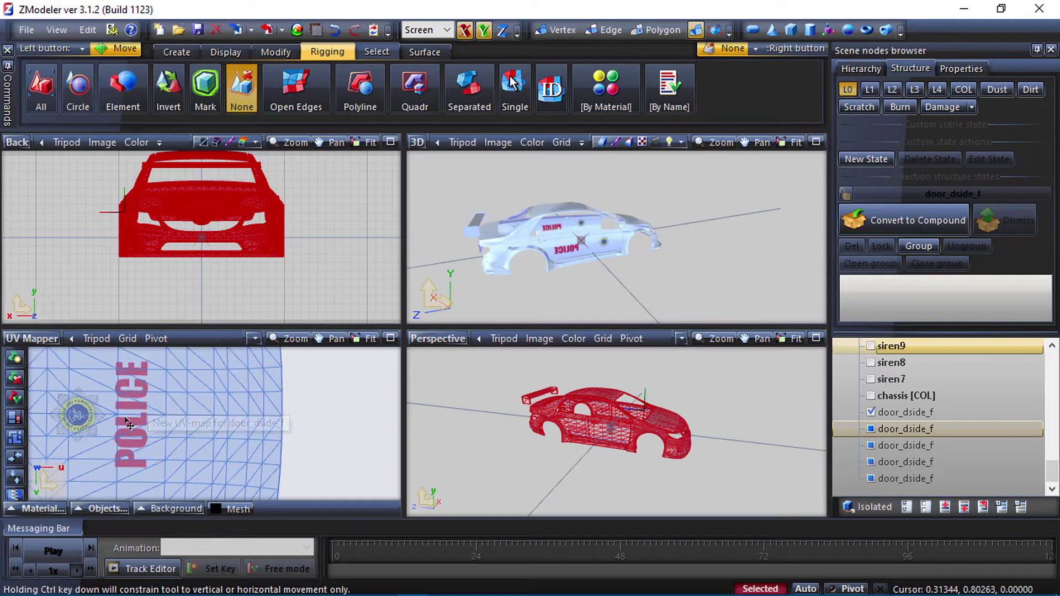
pyautogui.scroll(-5, 154, 408)
pyautogui.moveTo(570, 298); pyautogui.dragTo(620, 276, button='middle')
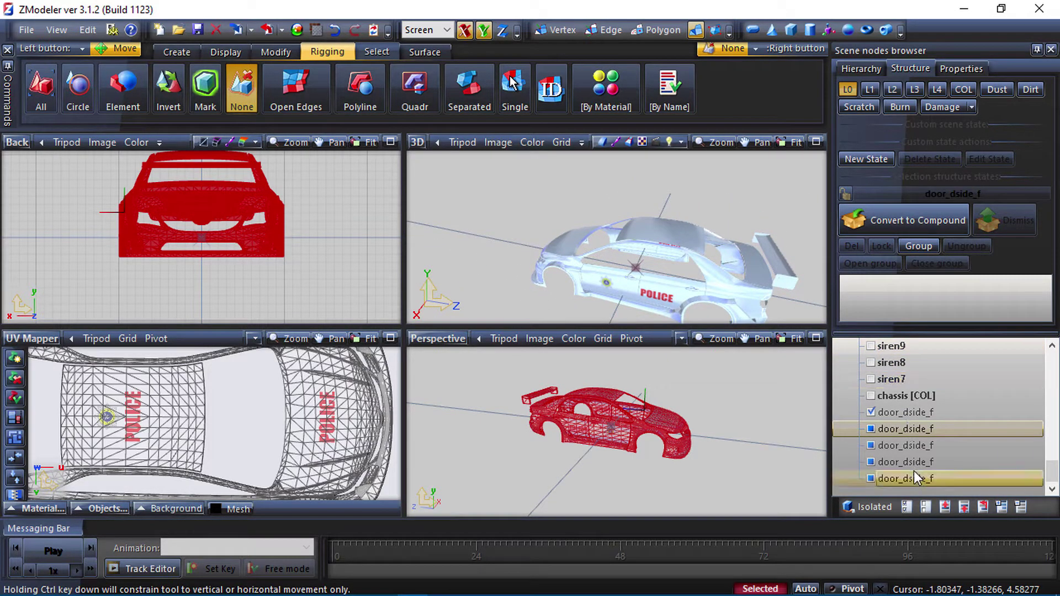
# - Select the five door_dside_f nodes at the end of the scene hierarchy and move them above chassis [COL]
pyautogui.click(911, 436)
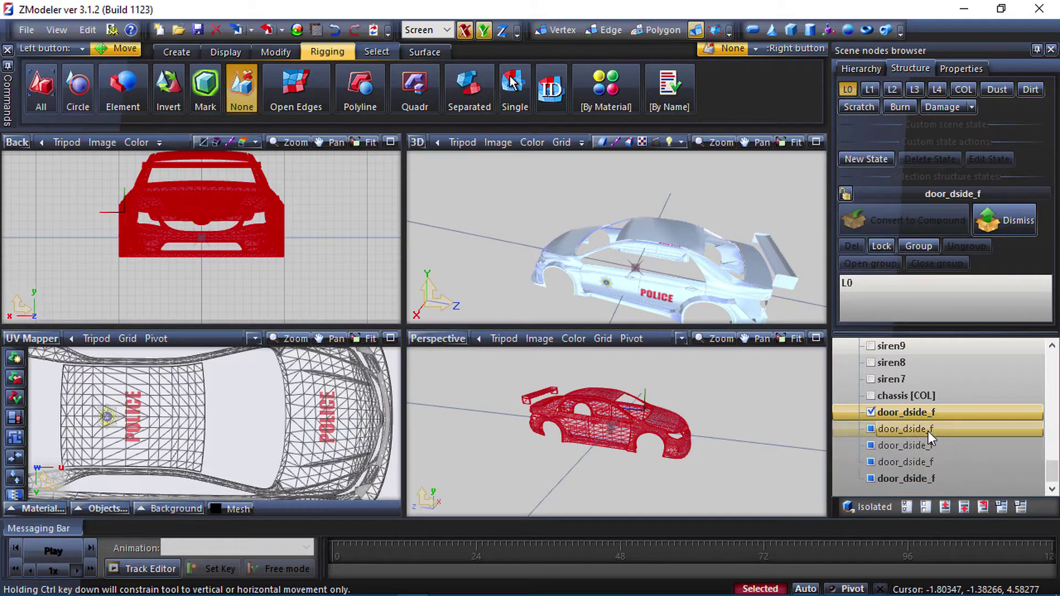
pyautogui.click(928, 430)
pyautogui.click(909, 442)
pyautogui.click(900, 461)
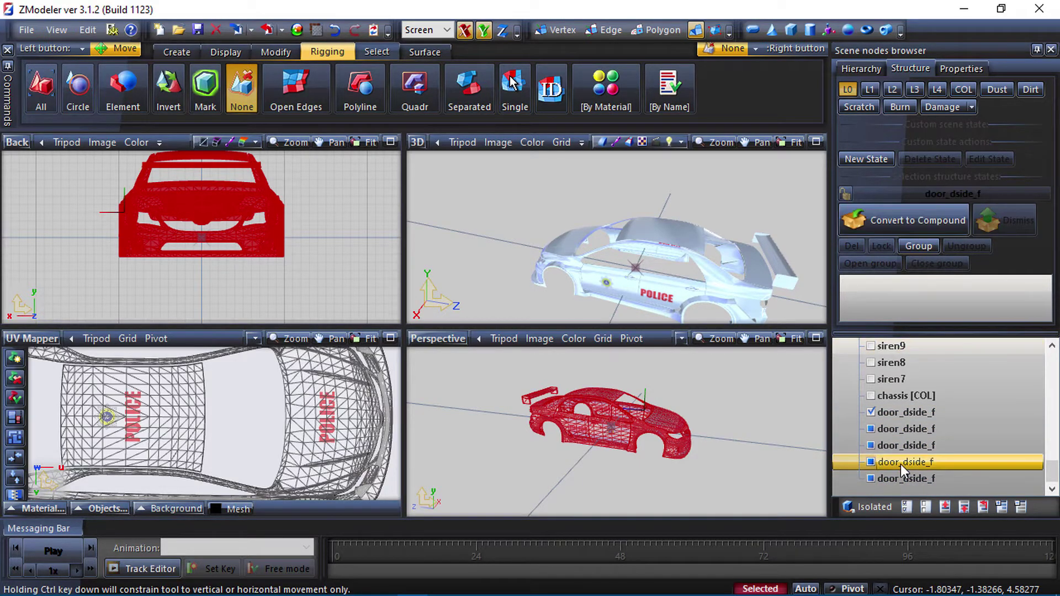
pyautogui.click(917, 220)
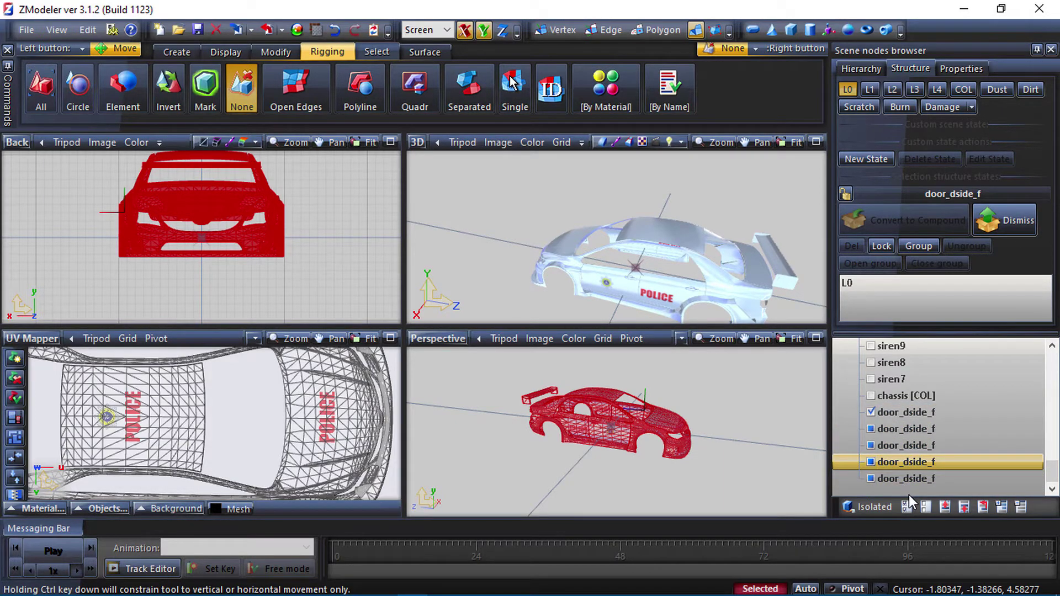
pyautogui.click(910, 412)
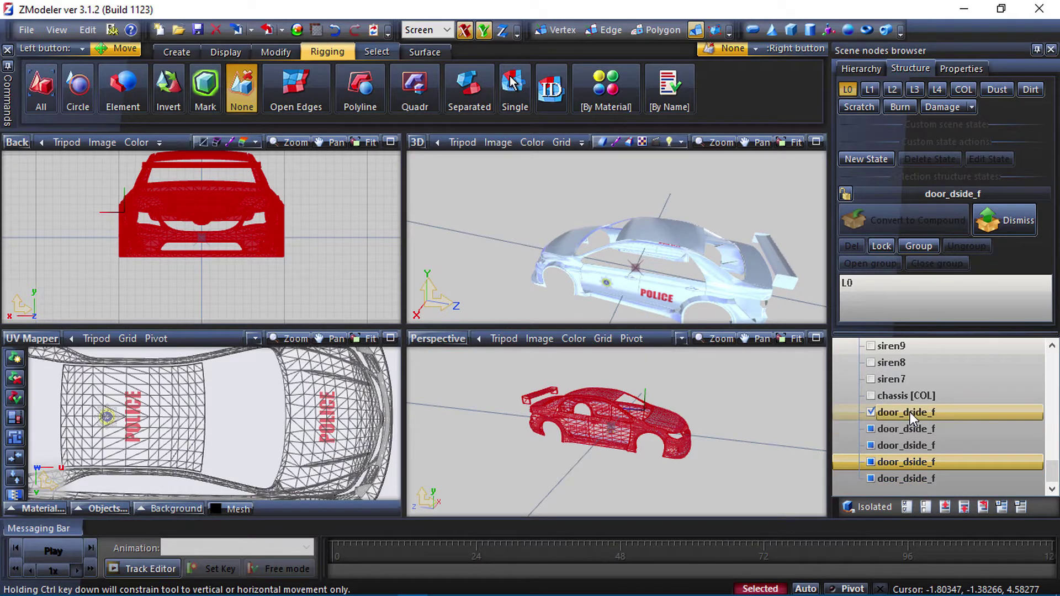
pyautogui.keyDown('shift'); pyautogui.click(899, 478); pyautogui.keyUp('shift')
pyautogui.moveTo(900, 427); pyautogui.dragTo(899, 389)
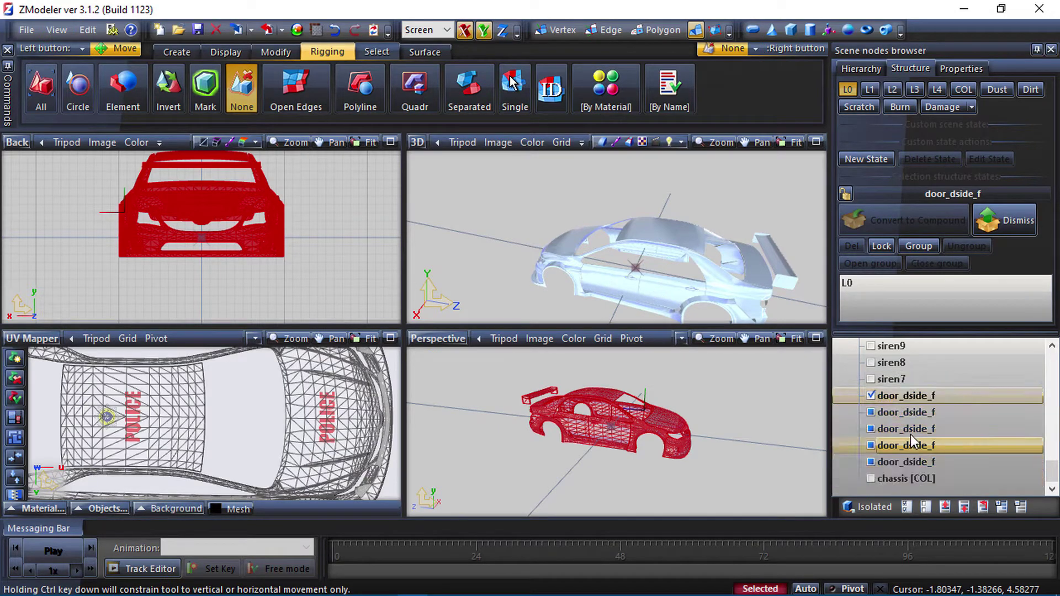
# - Make all nodes of the car model visible and view the complete car from the side
pyautogui.click(926, 508)
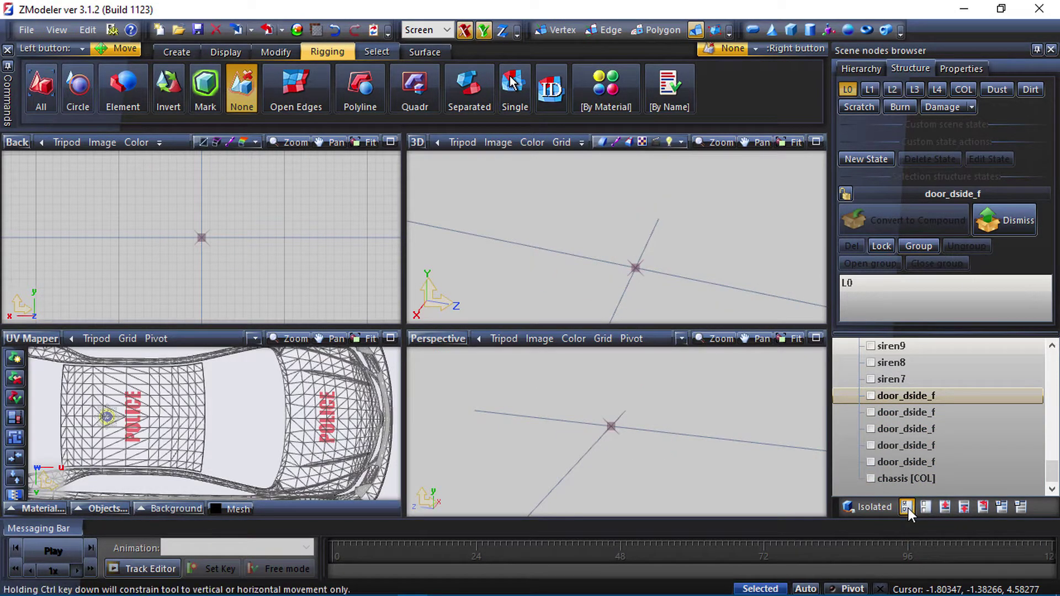
pyautogui.click(906, 507)
pyautogui.scroll(3, 631, 259)
pyautogui.scroll(-3, 631, 259)
pyautogui.moveTo(632, 285); pyautogui.dragTo(596, 227, button='middle')
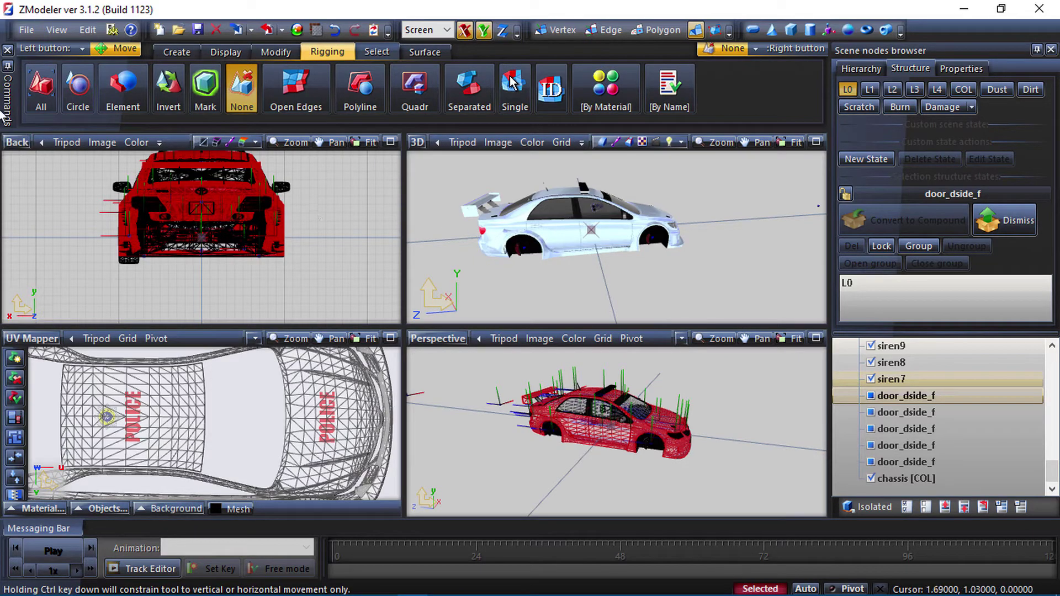
# - Start exporting the model as a GTA Rage model and create and open a folder named New folder on the Desktop
pyautogui.click(26, 30)
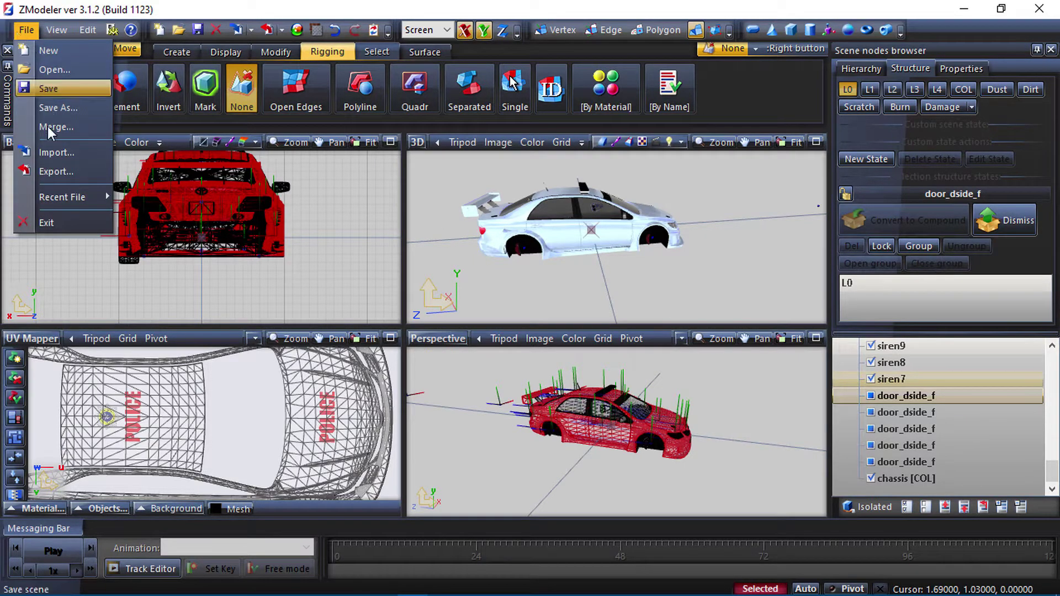
pyautogui.click(54, 172)
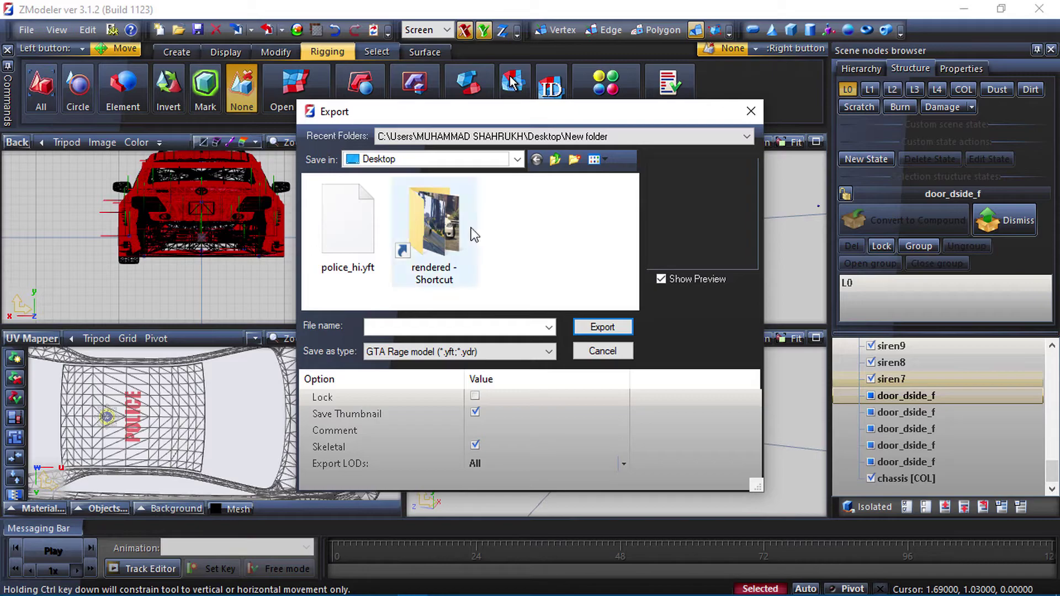
pyautogui.rightClick(501, 220)
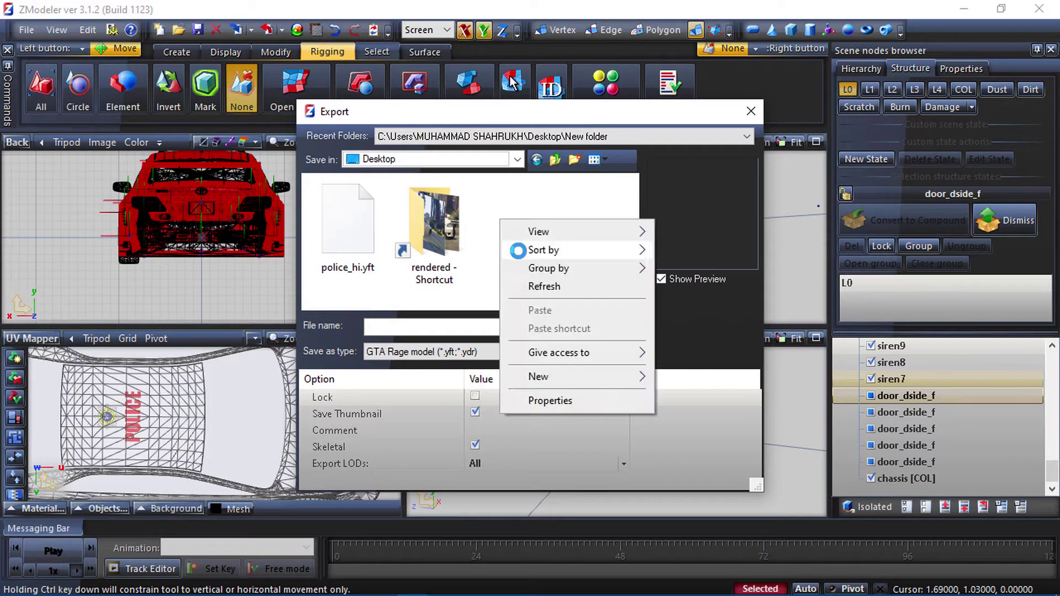
pyautogui.moveTo(551, 370)
pyautogui.click(697, 381)
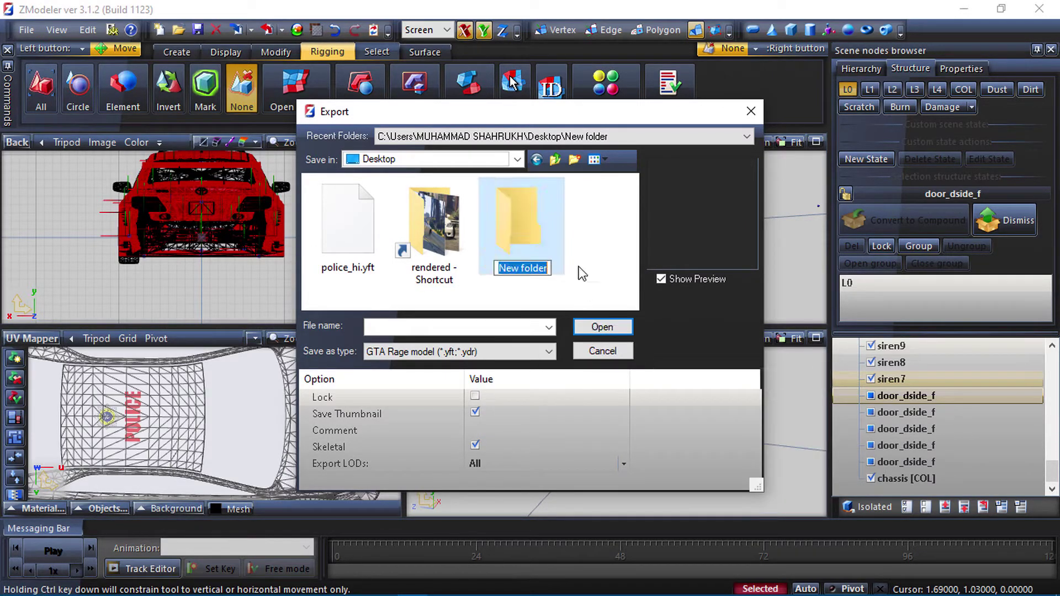
pyautogui.doubleClick(516, 222)
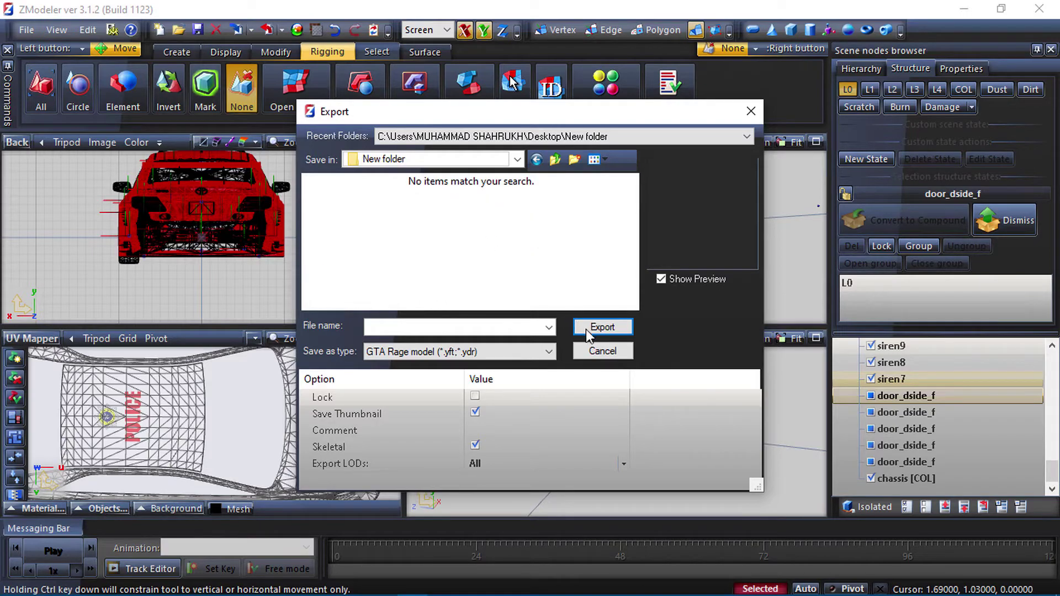
# - Export the car into New folder under the file name Police with all LODs, and return to the desktop
pyautogui.click(441, 328)
pyautogui.rightClick(442, 327)
pyautogui.click(490, 400)
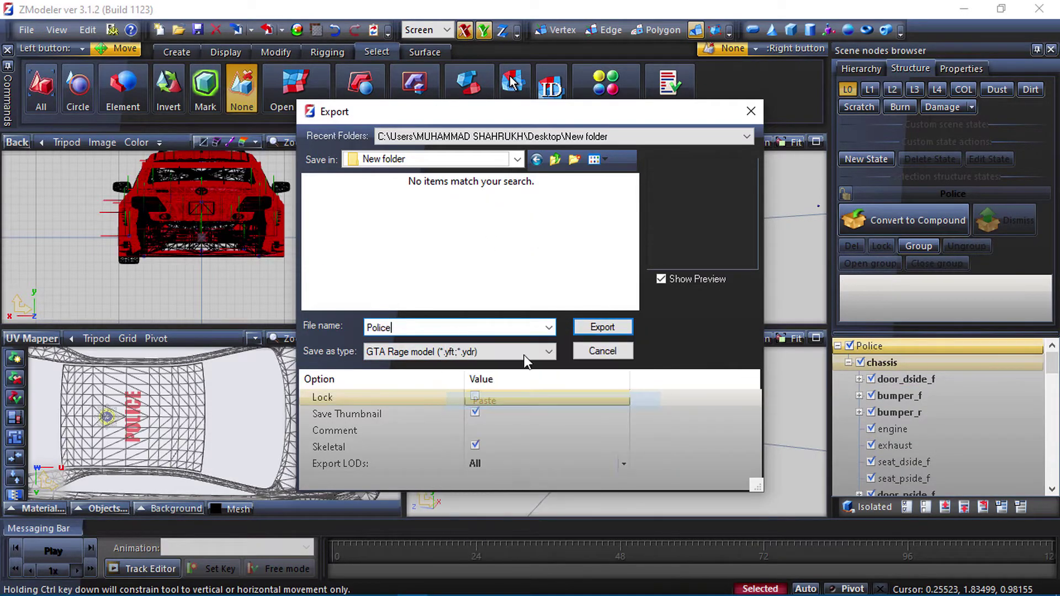
pyautogui.click(593, 330)
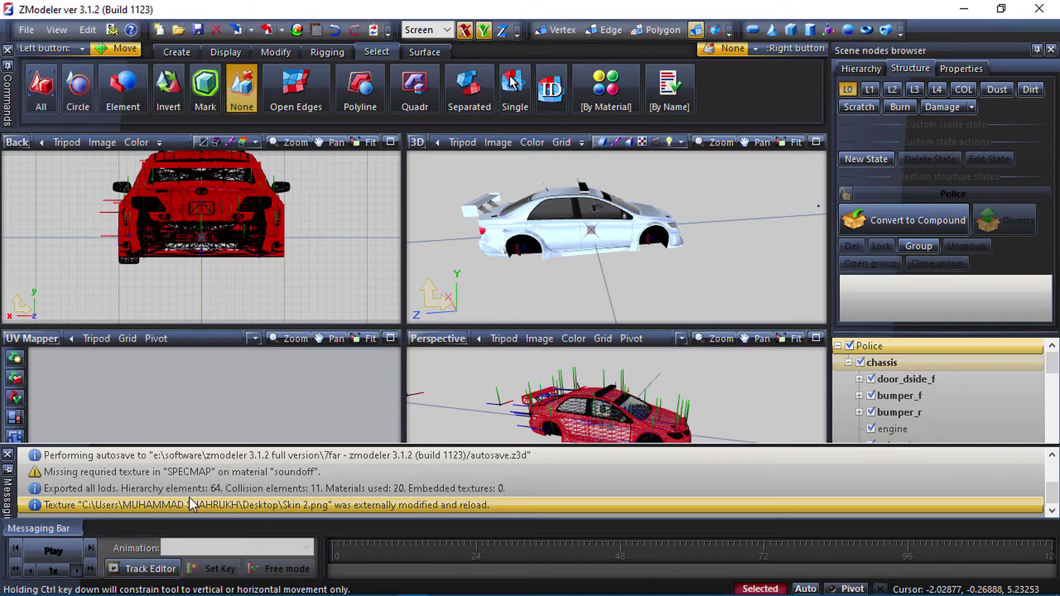
pyautogui.click(968, 4)
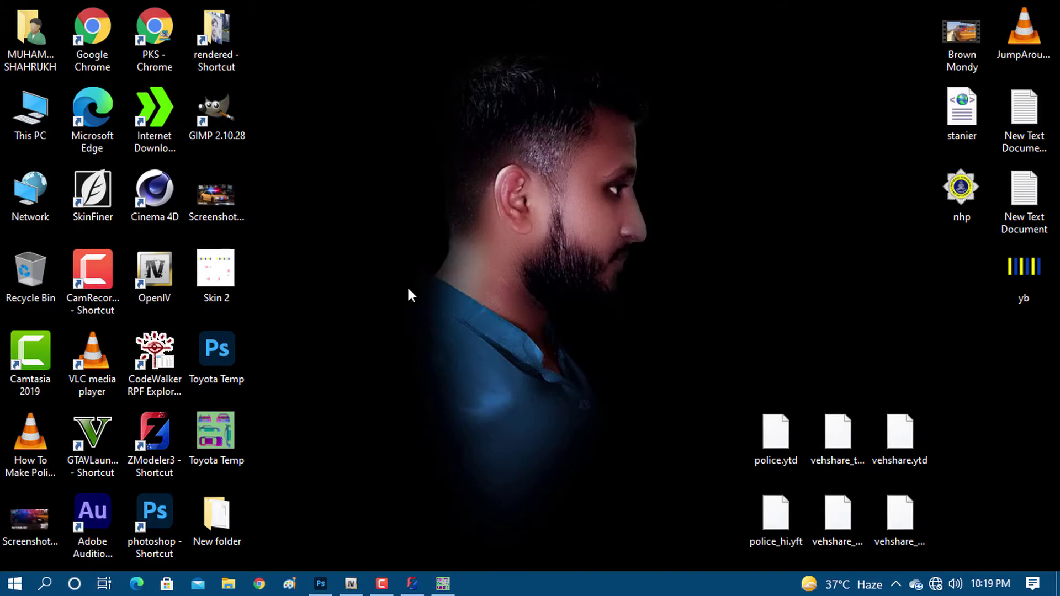
# - Switch to OpenIV, filter vehicles.rpf for the police files, and preview the existing police.yft model
pyautogui.click(350, 585)
pyautogui.click(712, 62)
pyautogui.write('vehs')
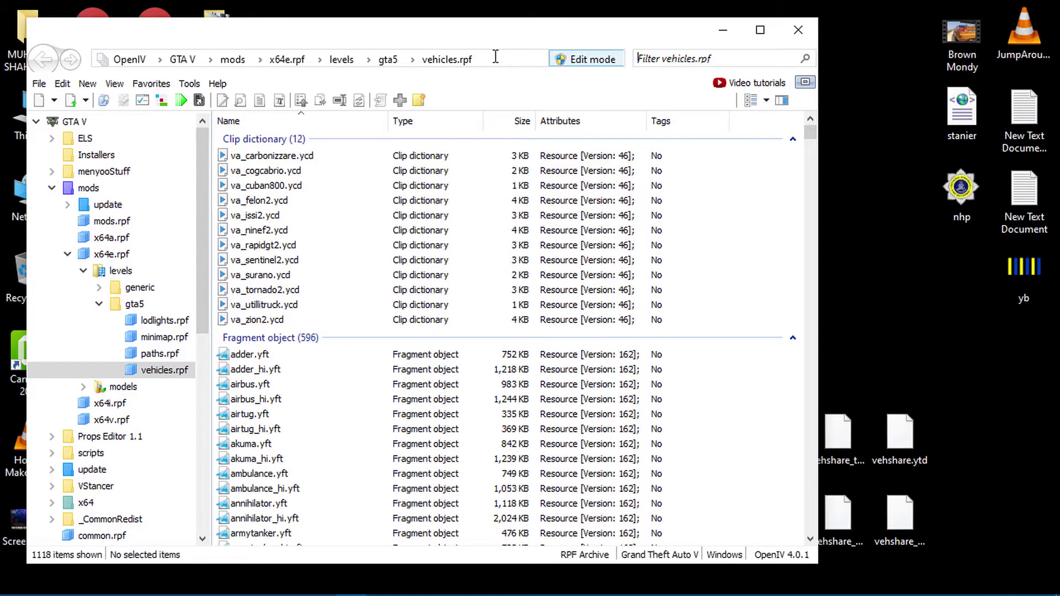
pyautogui.click(242, 157)
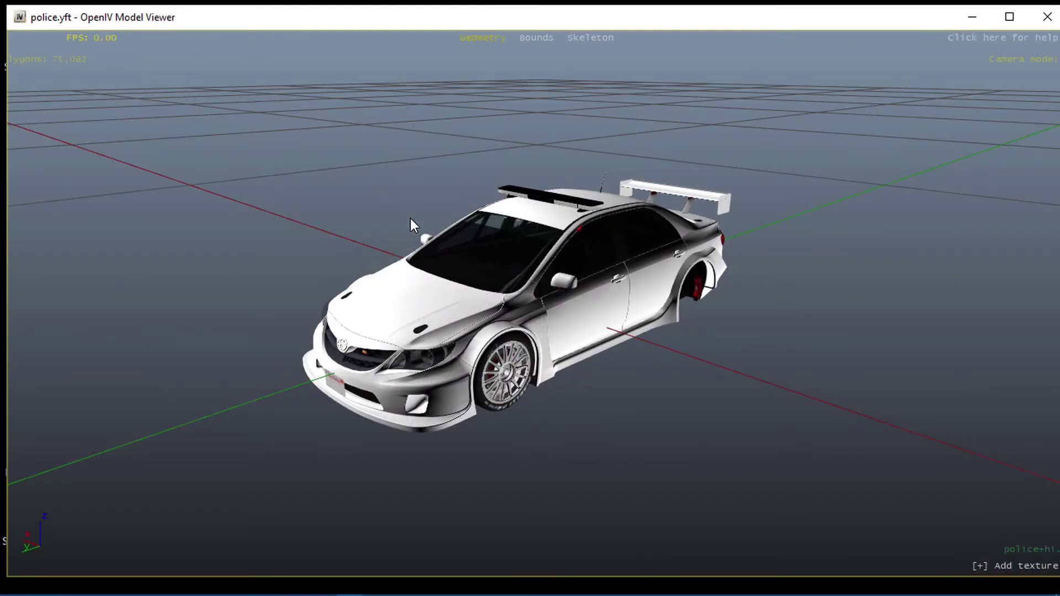
pyautogui.moveTo(414, 230); pyautogui.dragTo(801, 85)
pyautogui.click(1046, 16)
# - Replace police.yft and police_hi.yft in vehicles.rpf with the newly exported Police model files
pyautogui.rightClick(275, 157)
pyautogui.click(317, 320)
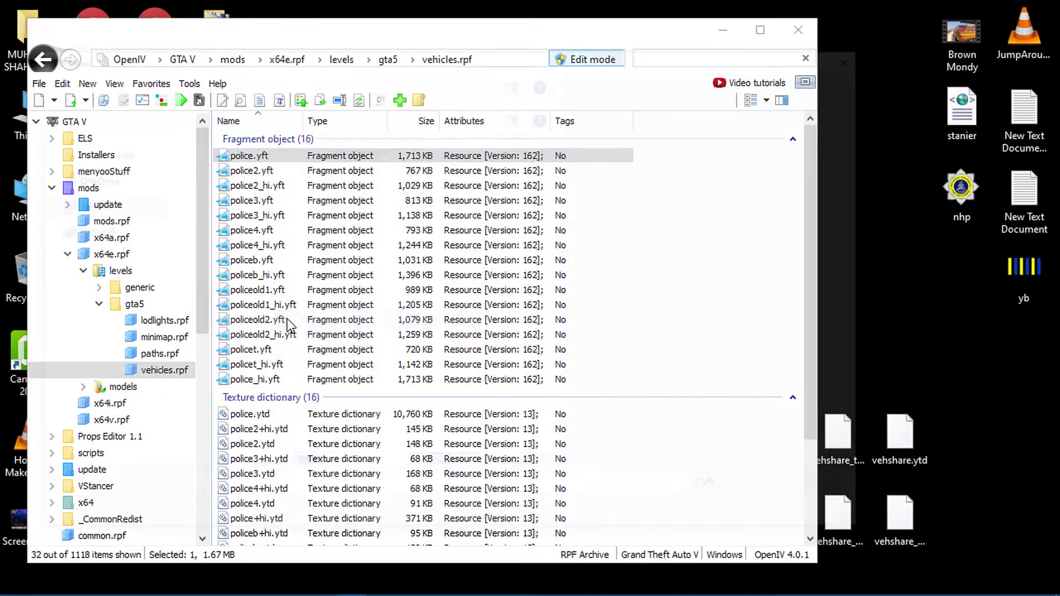
pyautogui.doubleClick(227, 182)
pyautogui.doubleClick(230, 184)
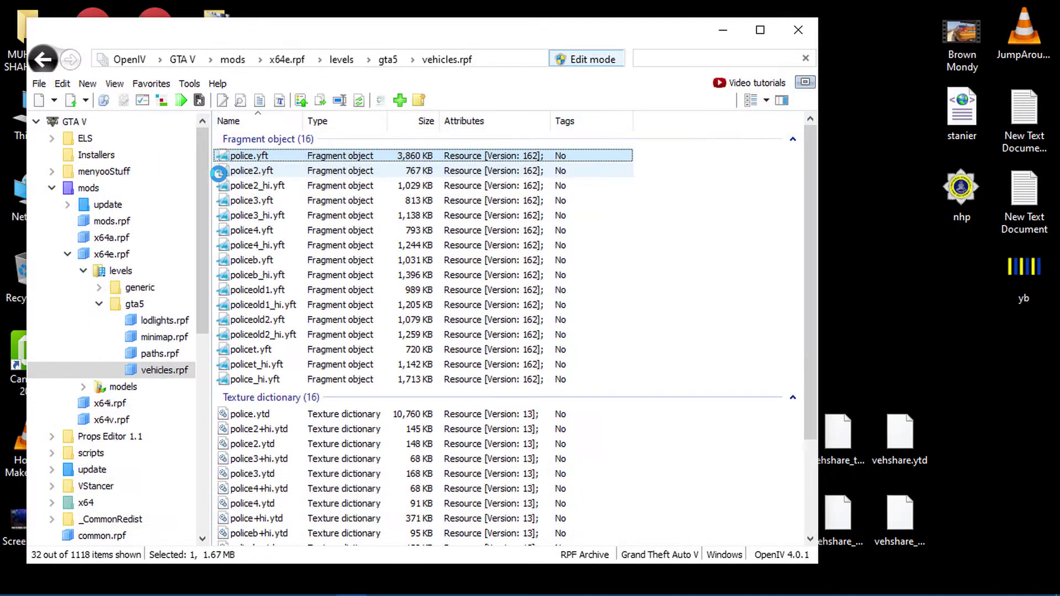
pyautogui.click(234, 379)
pyautogui.rightClick(234, 381)
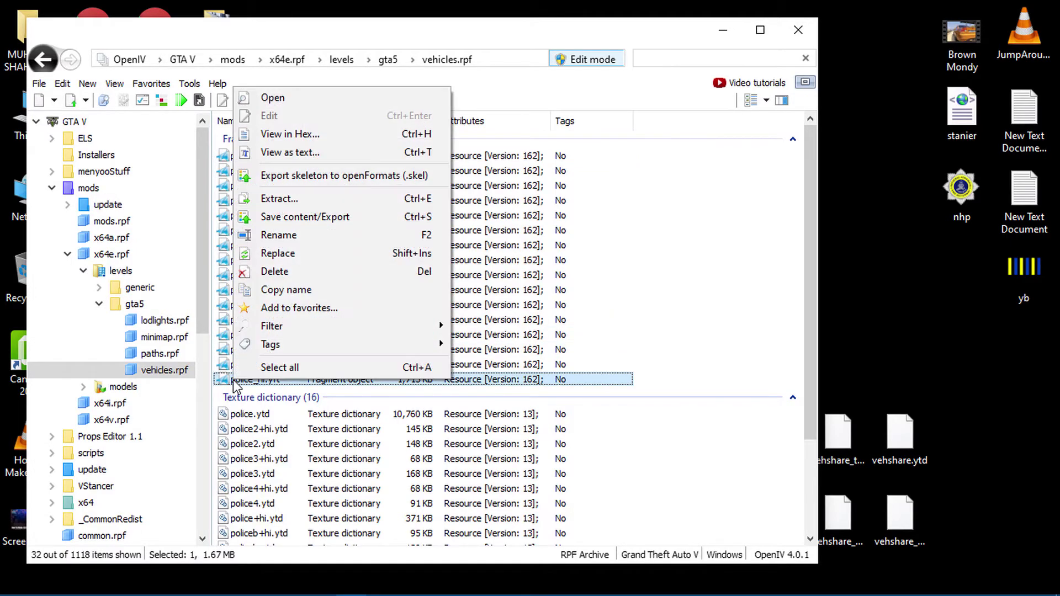
pyautogui.click(282, 255)
pyautogui.press('Return')
# - Preview the replaced police.yft and examine the car from the front and side
pyautogui.click(239, 157)
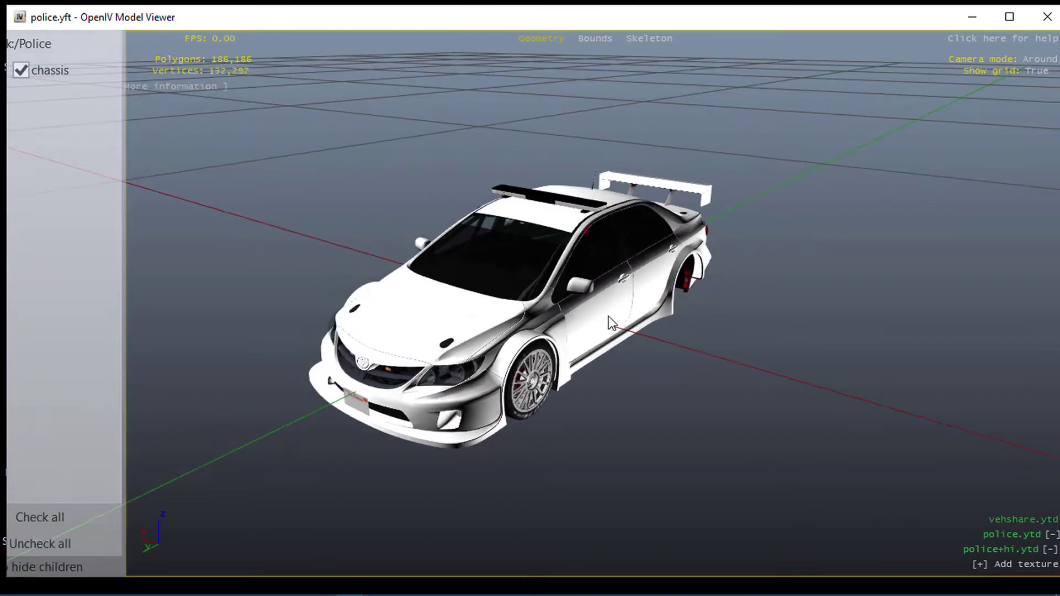
pyautogui.moveTo(608, 320); pyautogui.dragTo(519, 287)
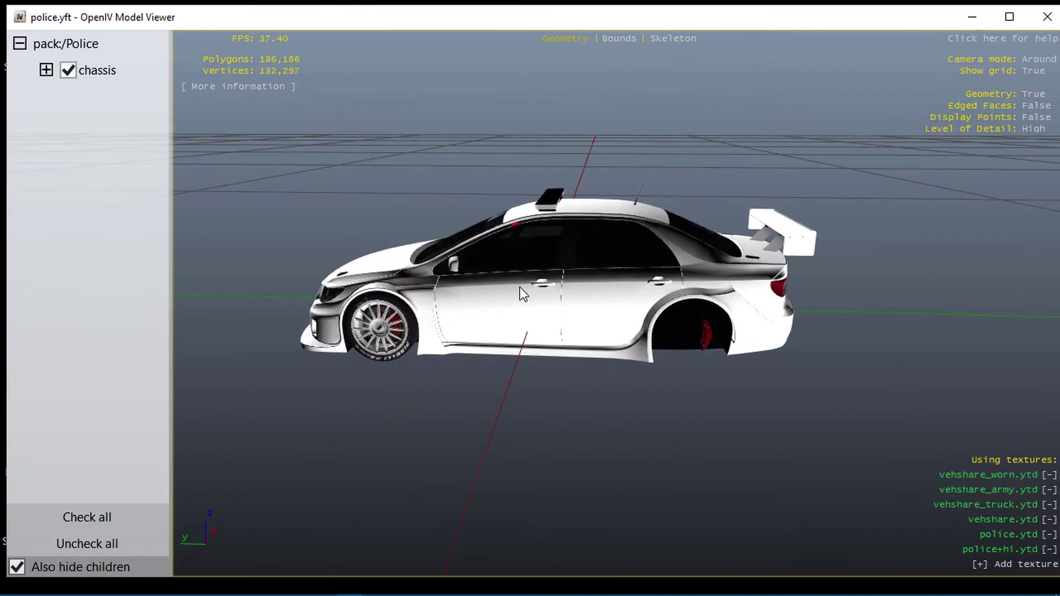
pyautogui.click(1046, 18)
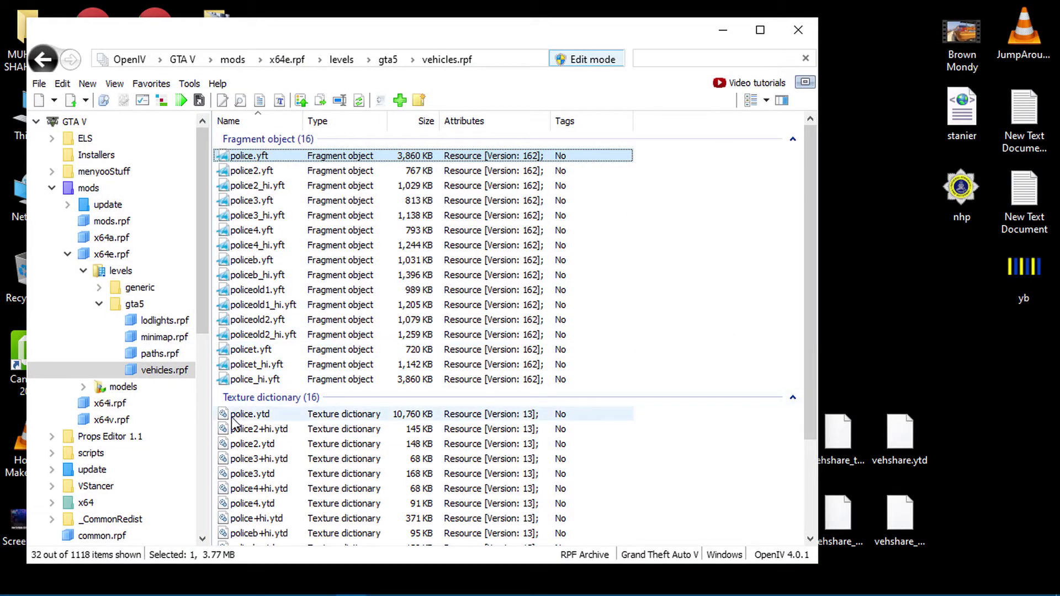
# - Replace the livery texture in police.ytd with the Skin 2 image from the Desktop and save the texture dictionary
pyautogui.doubleClick(242, 418)
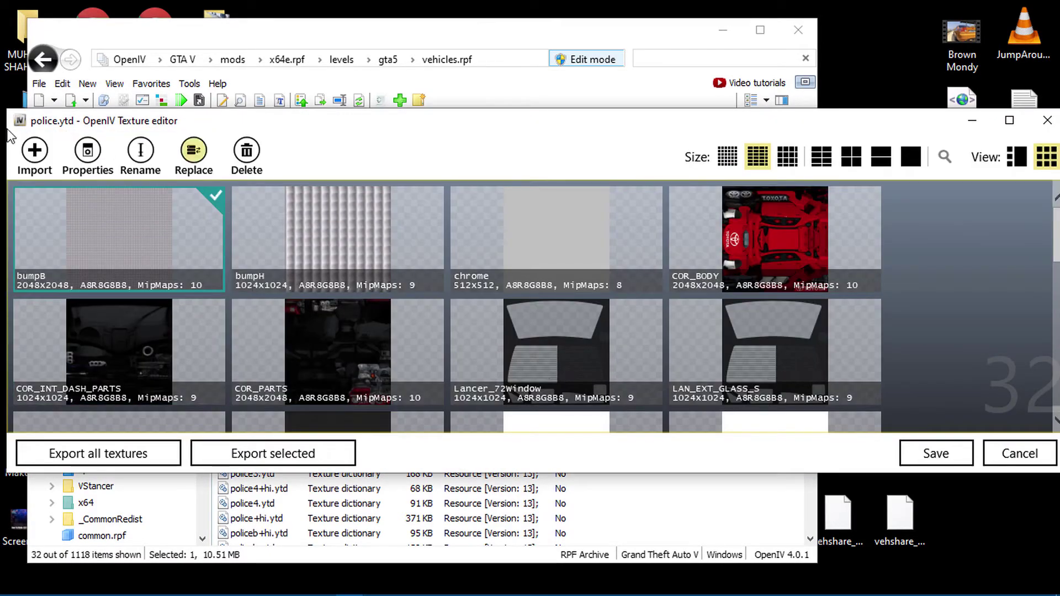
pyautogui.click(194, 154)
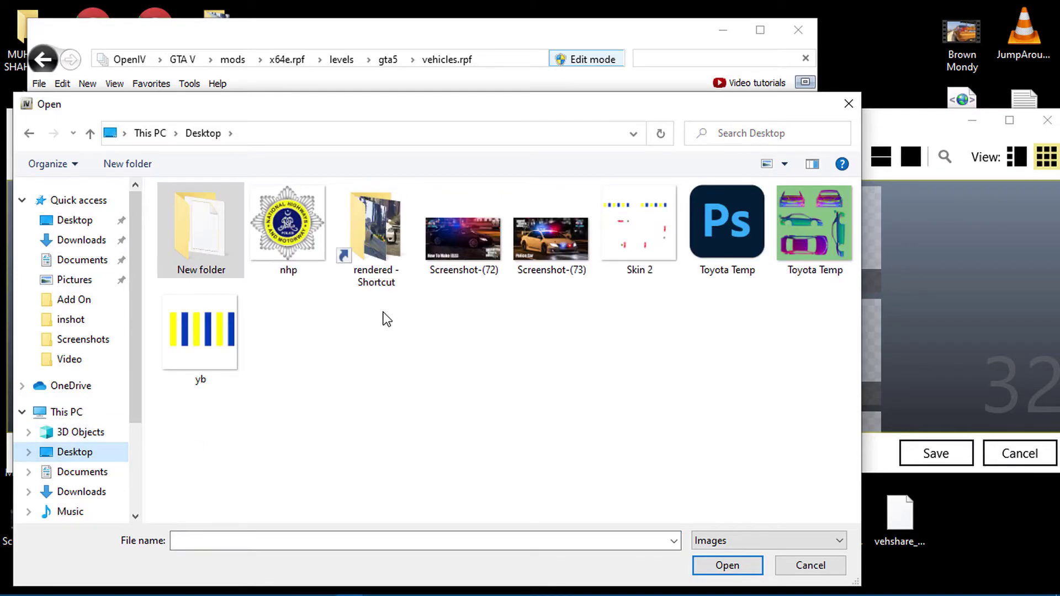
pyautogui.click(640, 243)
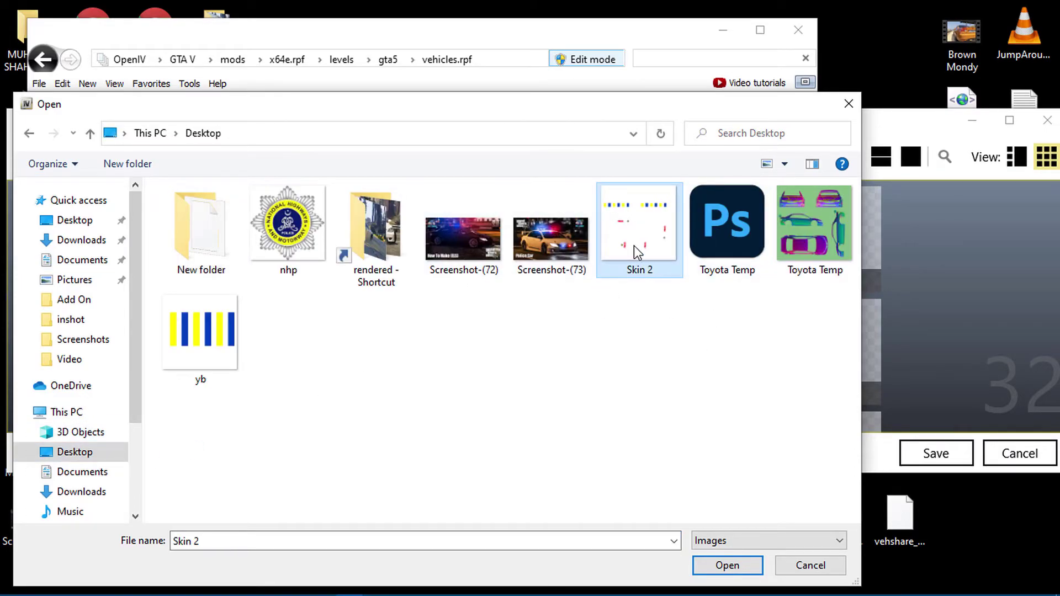
pyautogui.click(729, 566)
pyautogui.click(606, 387)
pyautogui.click(954, 457)
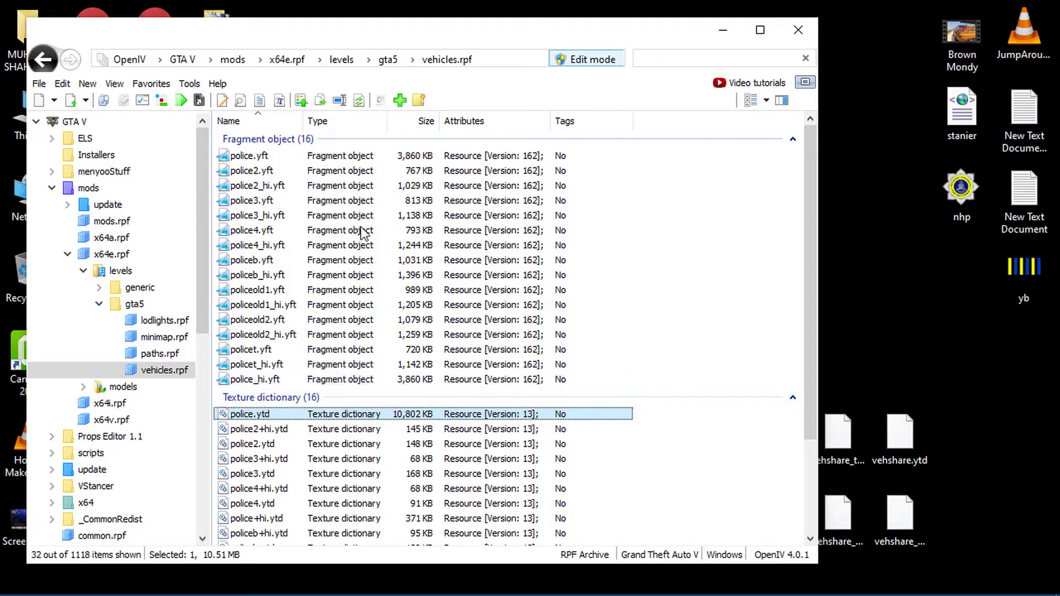
# - Preview police.yft with the new texture and examine the livery on the car's side, rear and front
pyautogui.doubleClick(248, 156)
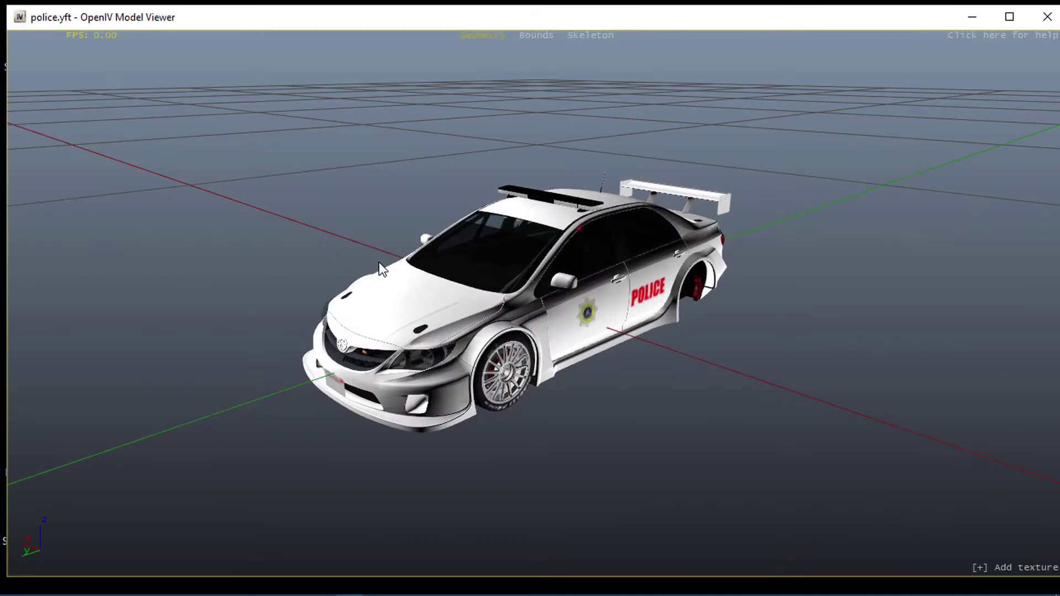
pyautogui.moveTo(621, 306); pyautogui.dragTo(427, 332)
pyautogui.scroll(5, 426, 332)
pyautogui.moveTo(500, 346); pyautogui.dragTo(418, 337)
pyautogui.scroll(5, 416, 326)
pyautogui.moveTo(420, 299); pyautogui.dragTo(529, 291)
pyautogui.scroll(-5, 452, 276)
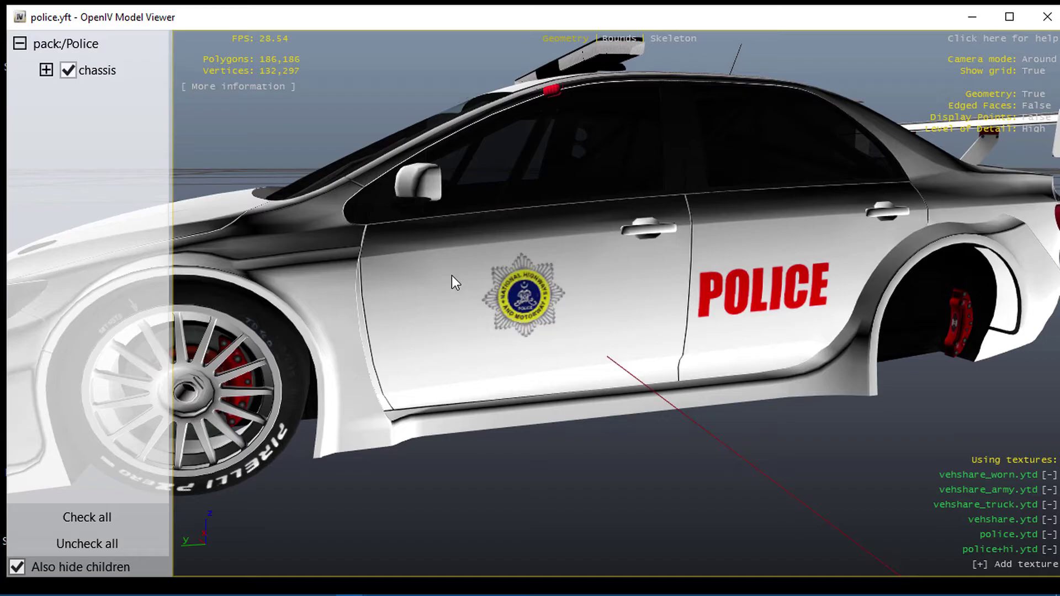
pyautogui.moveTo(329, 304); pyautogui.dragTo(554, 312)
pyautogui.moveTo(330, 305); pyautogui.dragTo(701, 307)
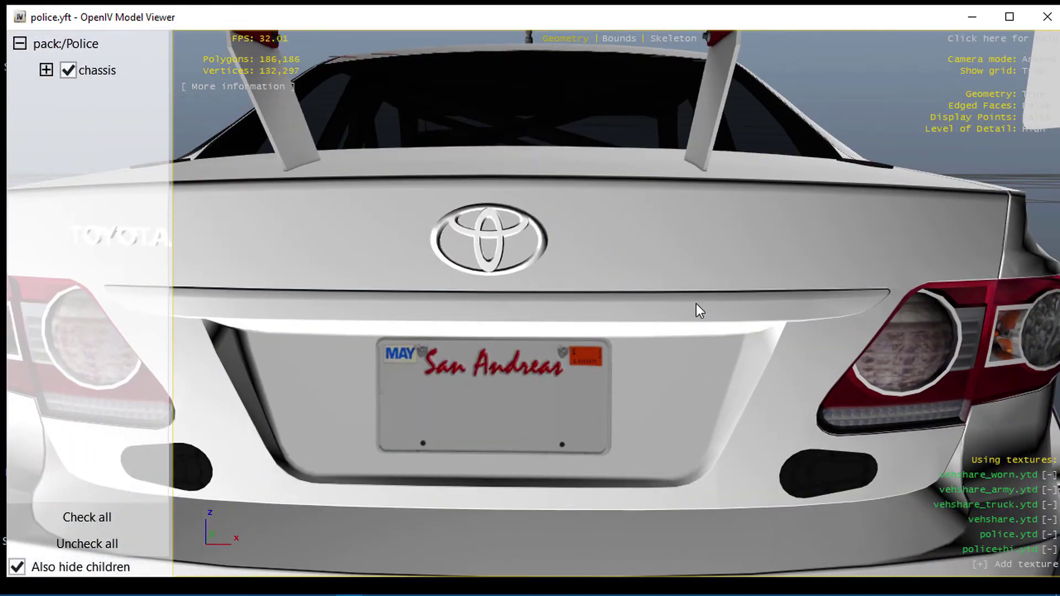
pyautogui.scroll(-5, 698, 304)
pyautogui.moveTo(587, 343); pyautogui.dragTo(541, 195)
pyautogui.moveTo(502, 260); pyautogui.dragTo(510, 346)
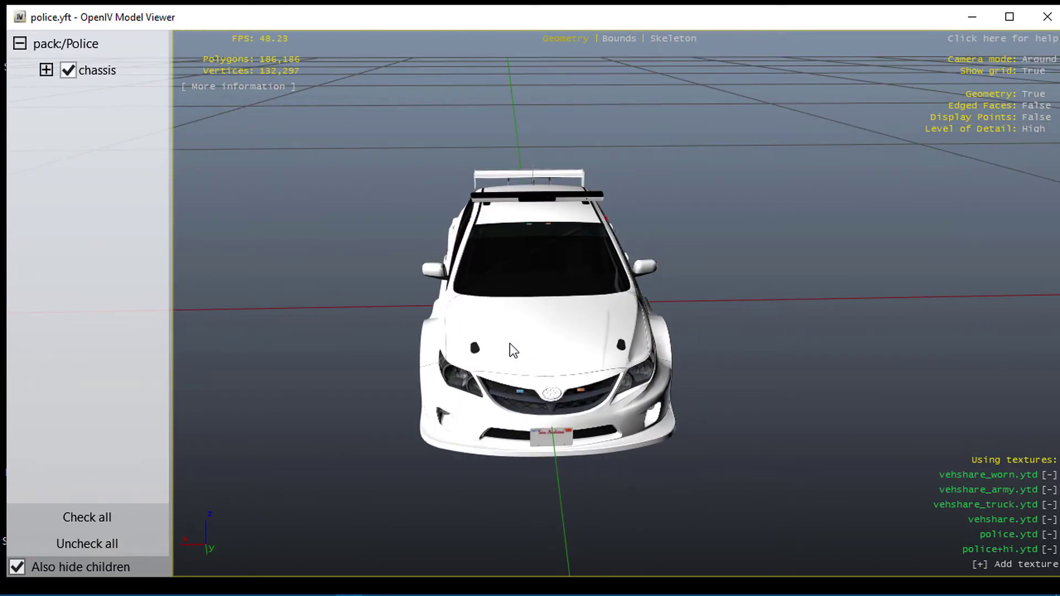
pyautogui.click(1045, 17)
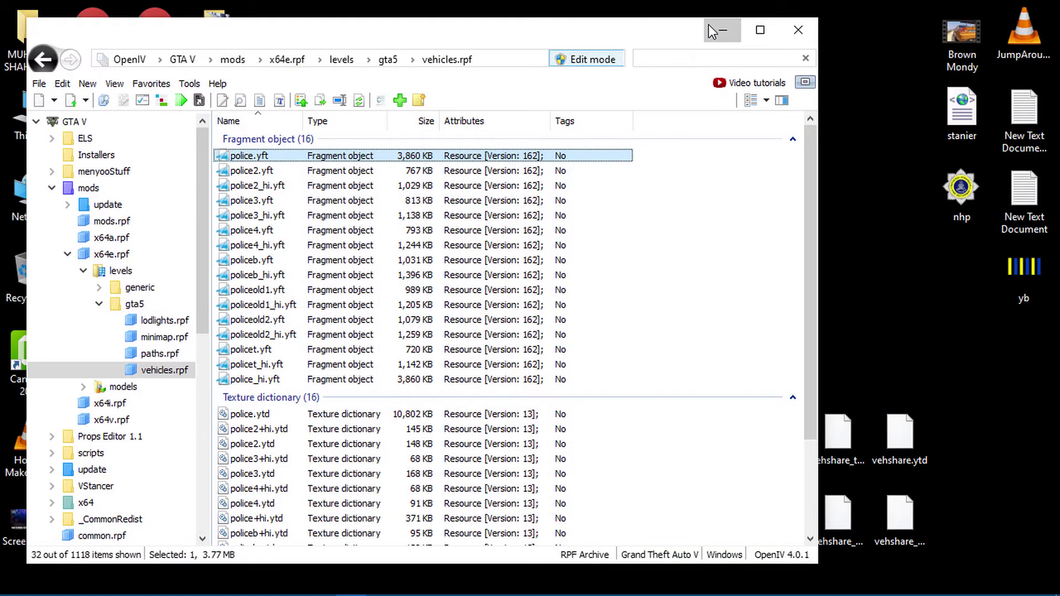
# - Minimize OpenIV, launch GTA V, and take the character out of the house onto the driveway
pyautogui.click(716, 31)
pyautogui.doubleClick(125, 449)
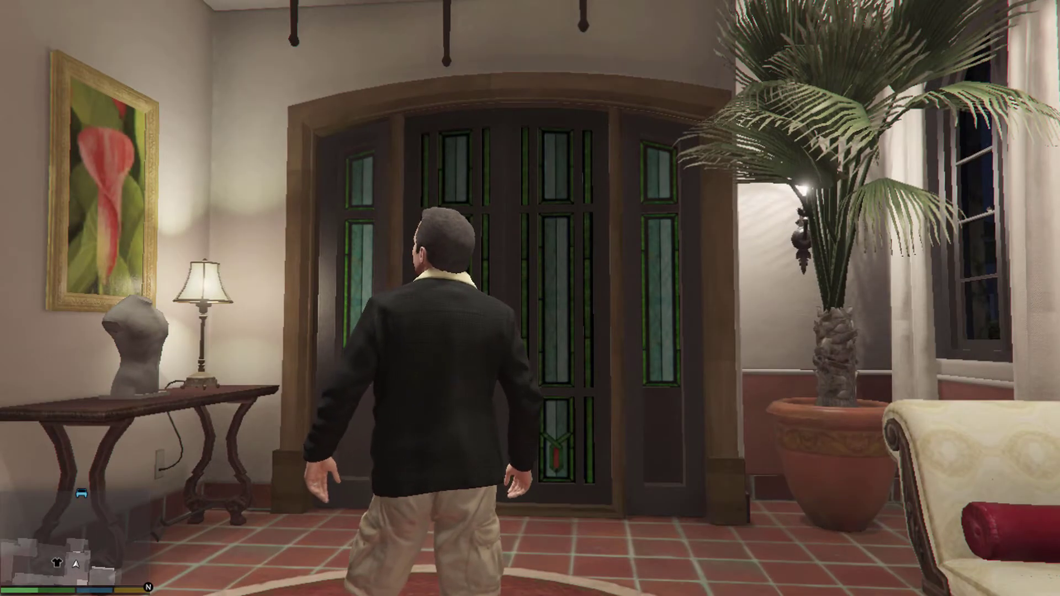
pyautogui.press('w')
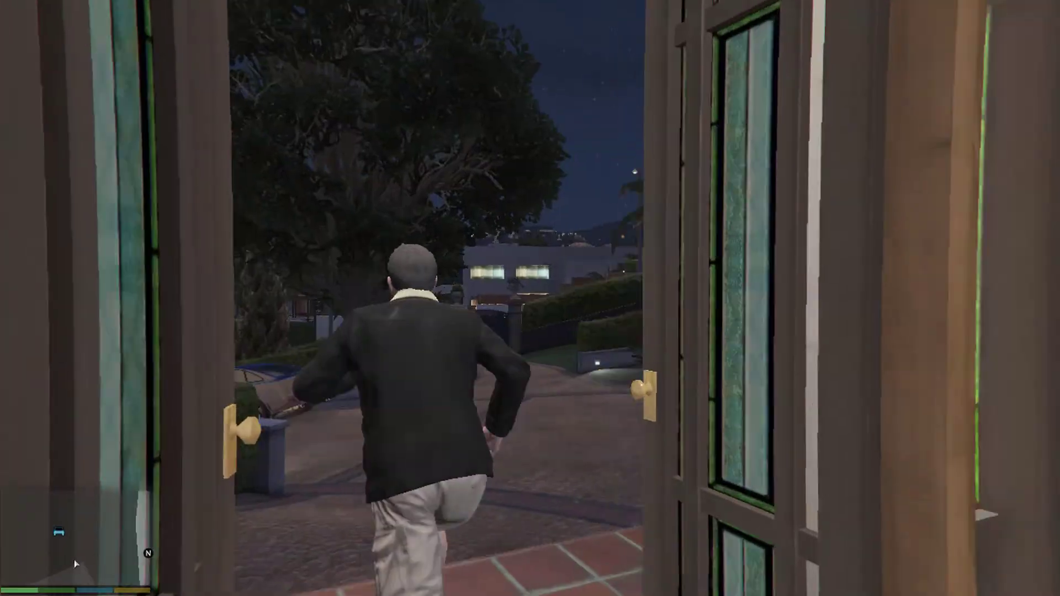
pyautogui.press('w')
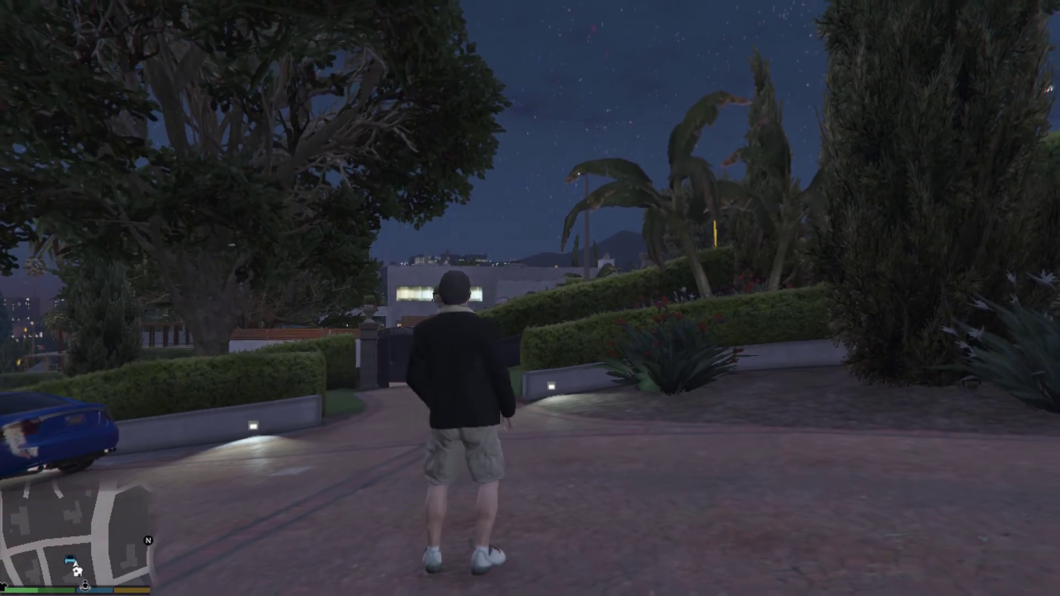
# - Spawn the police vehicle by its model name through Menyoo's vehicle options
pyautogui.press('F8')
pyautogui.press('F8')
pyautogui.press('F8')
pyautogui.press('Down')
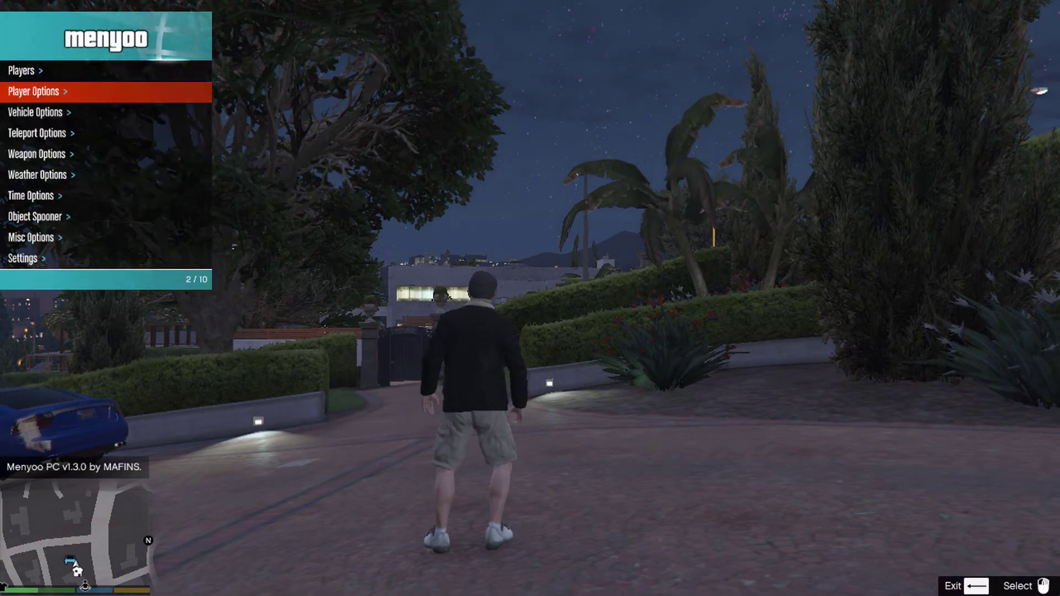
pyautogui.press('Down')
pyautogui.press('Return')
pyautogui.press('Down')
pyautogui.press('Return')
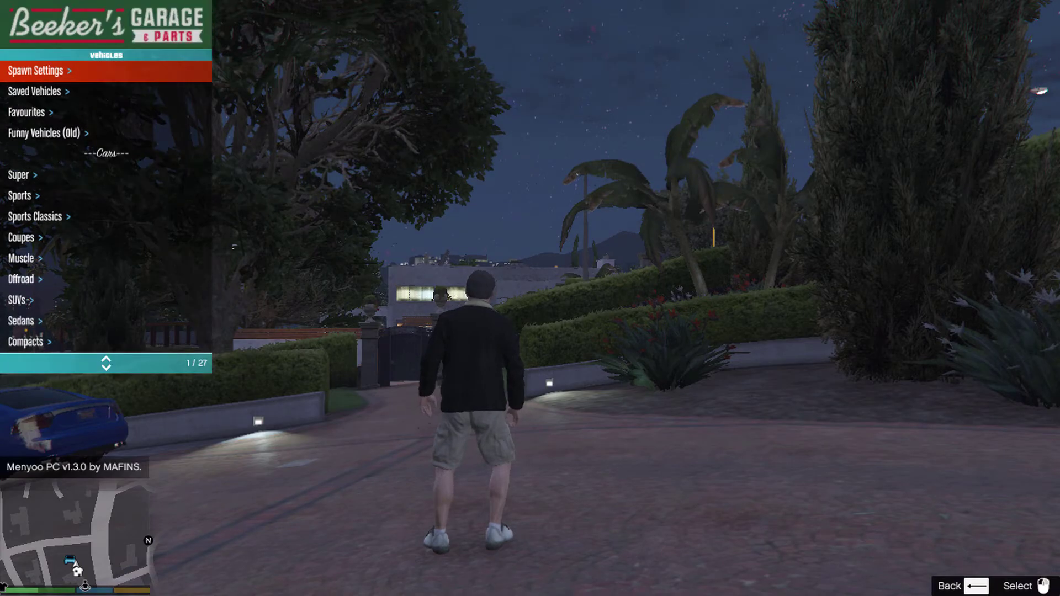
pyautogui.press('Return')
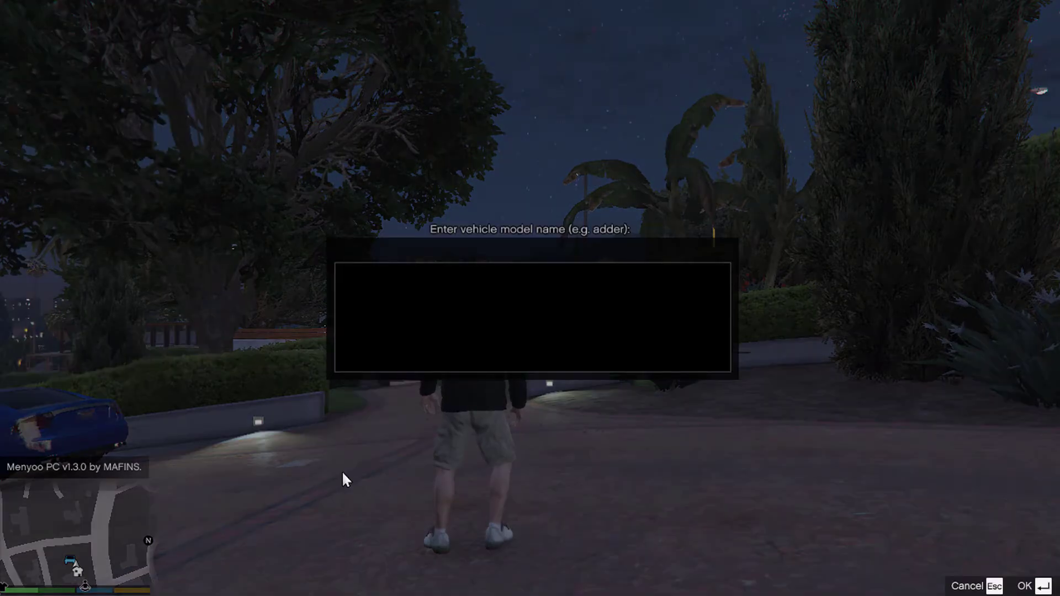
pyautogui.write('poli')
pyautogui.press('Return')
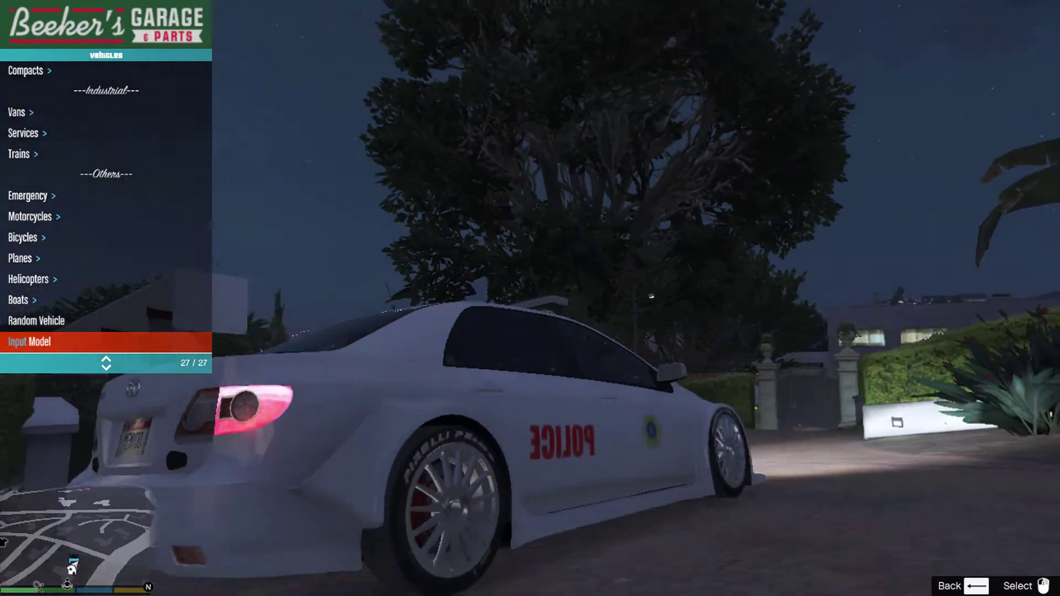
# - Leave the vehicle list and enter Object Spooner mode to view the spawned police car with the free camera
pyautogui.press('F4')
pyautogui.press('F7')
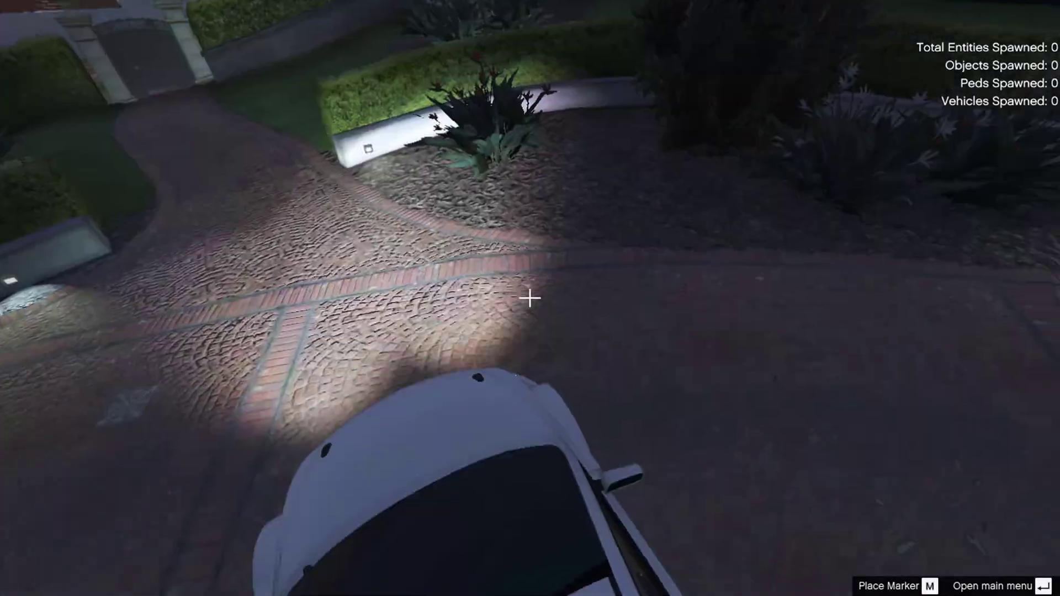